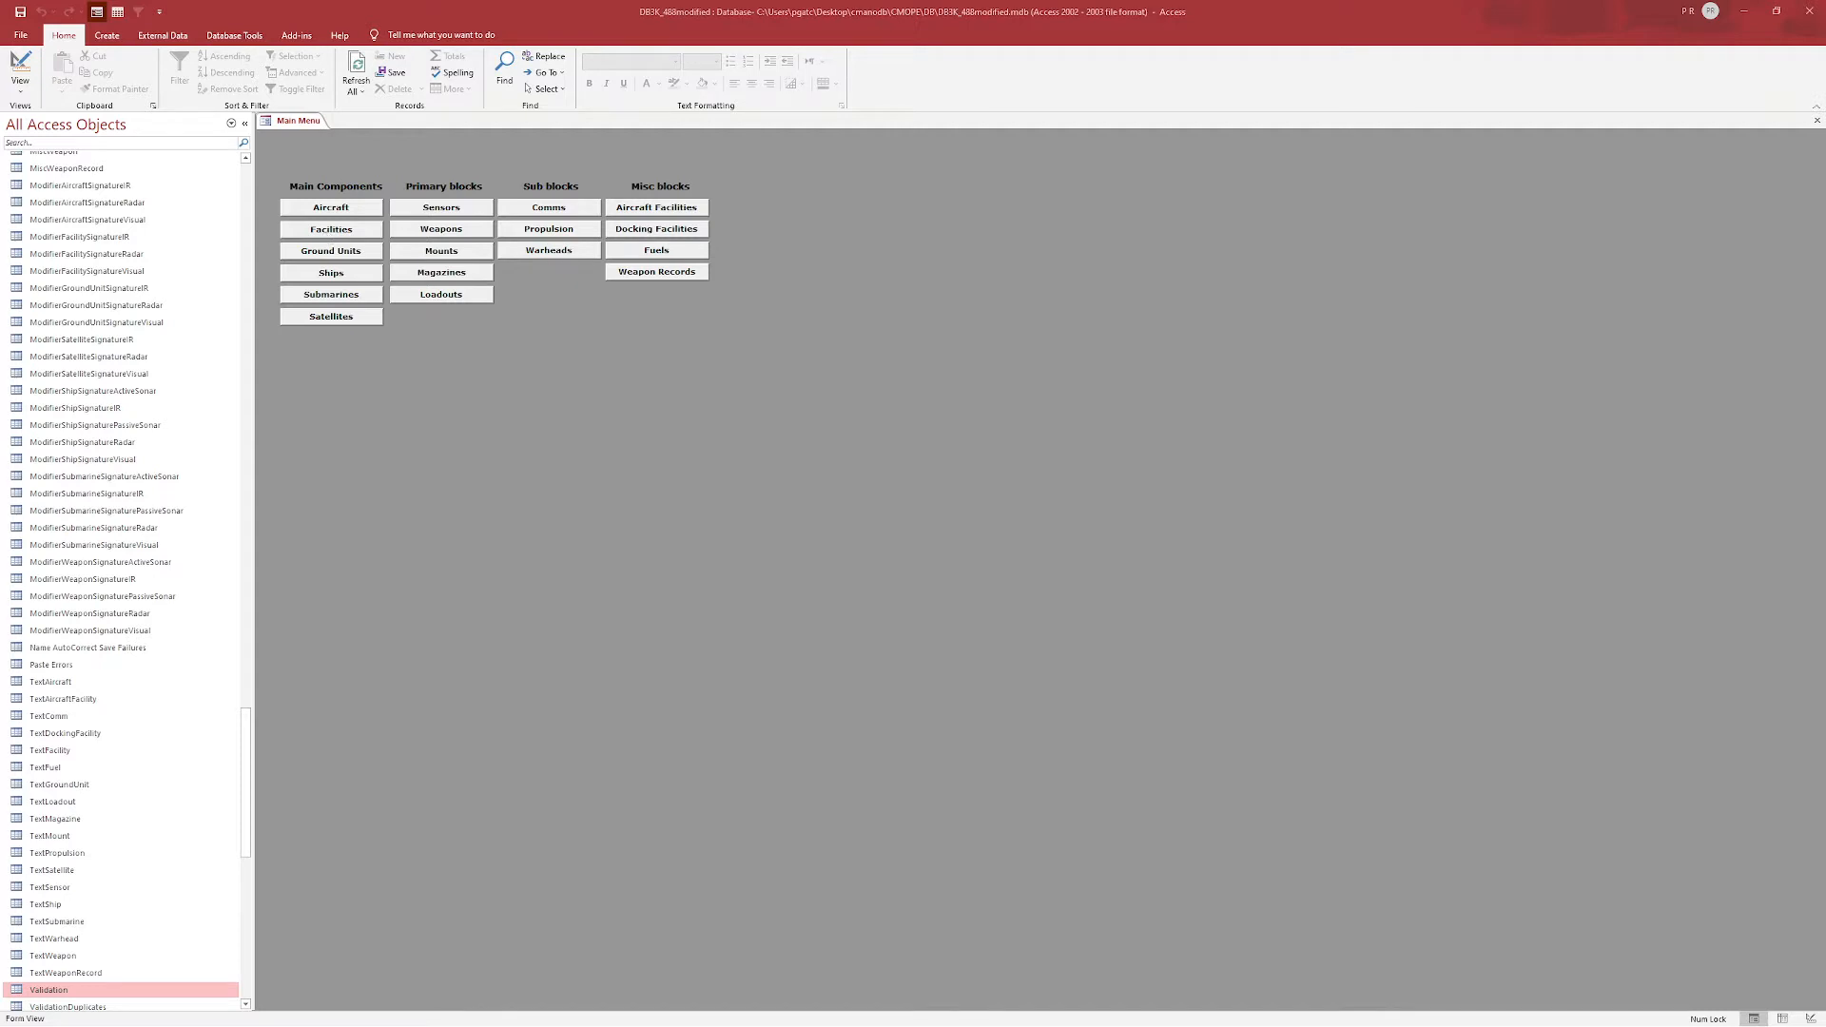
- Open the Facilities form and consult the suggested standard workflow for whole units in the PDF guide
click(331, 231)
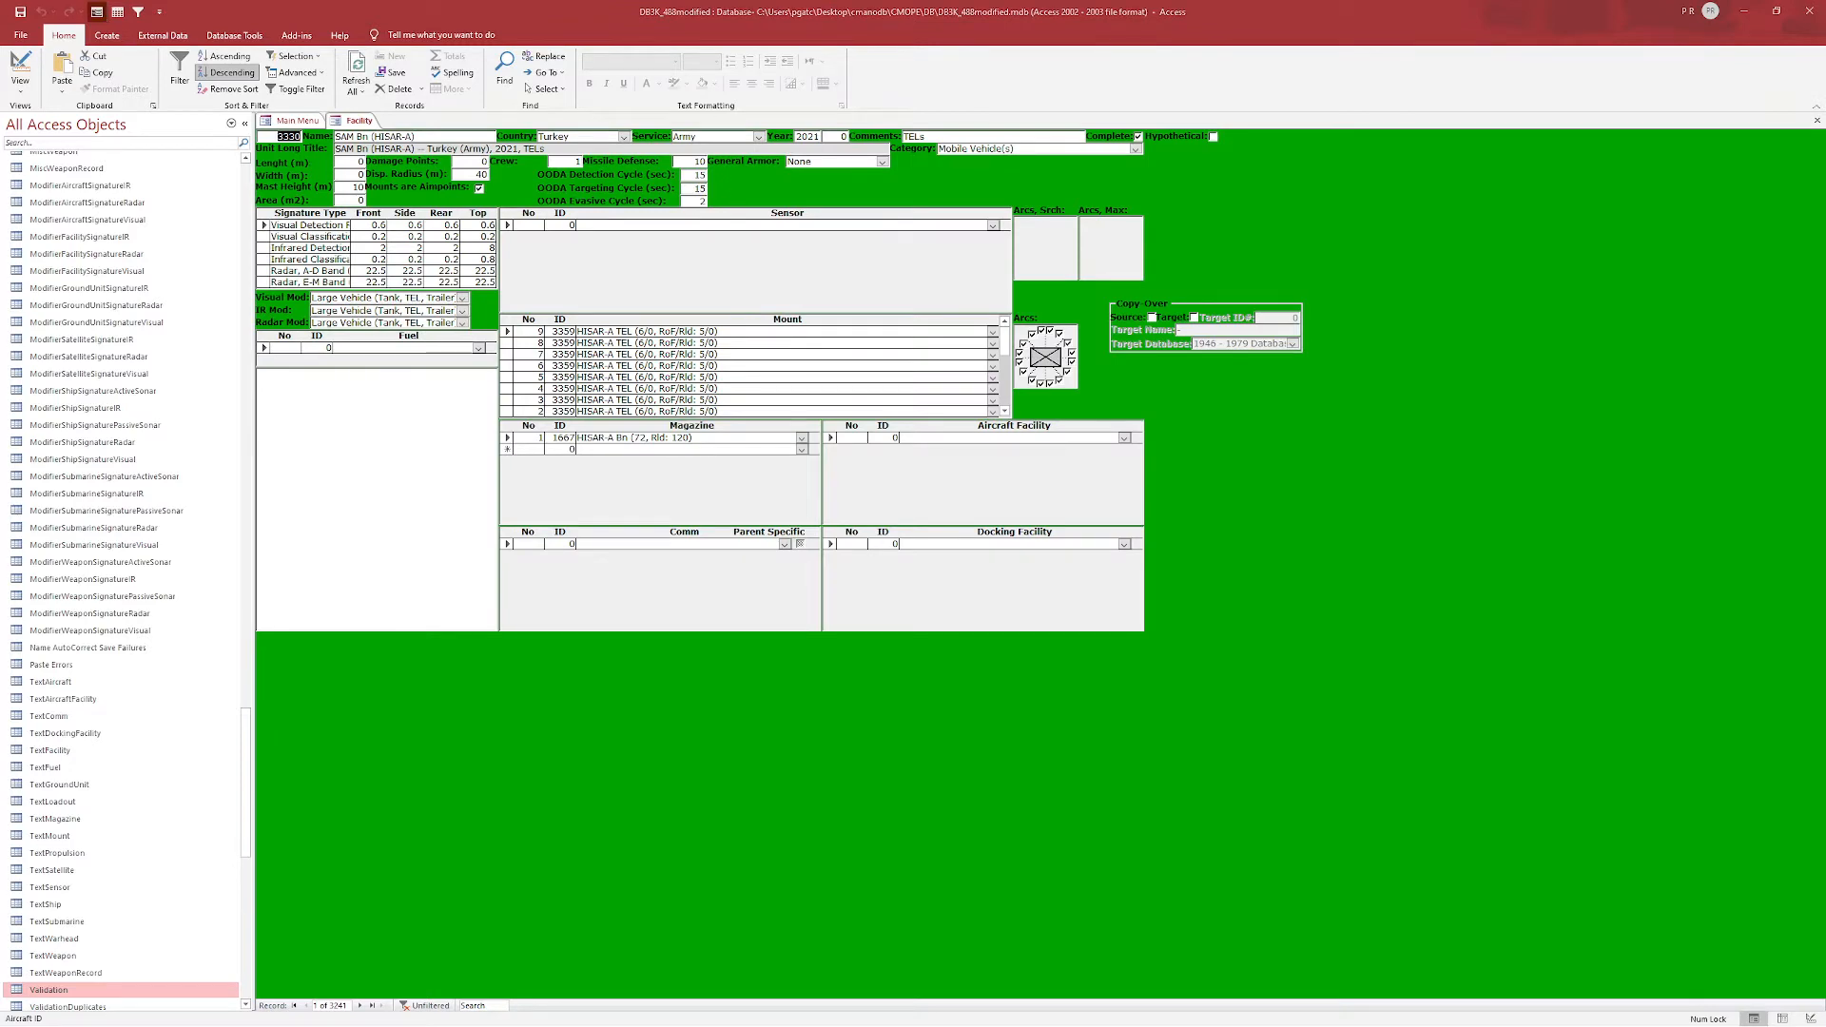
key(alt+Tab)
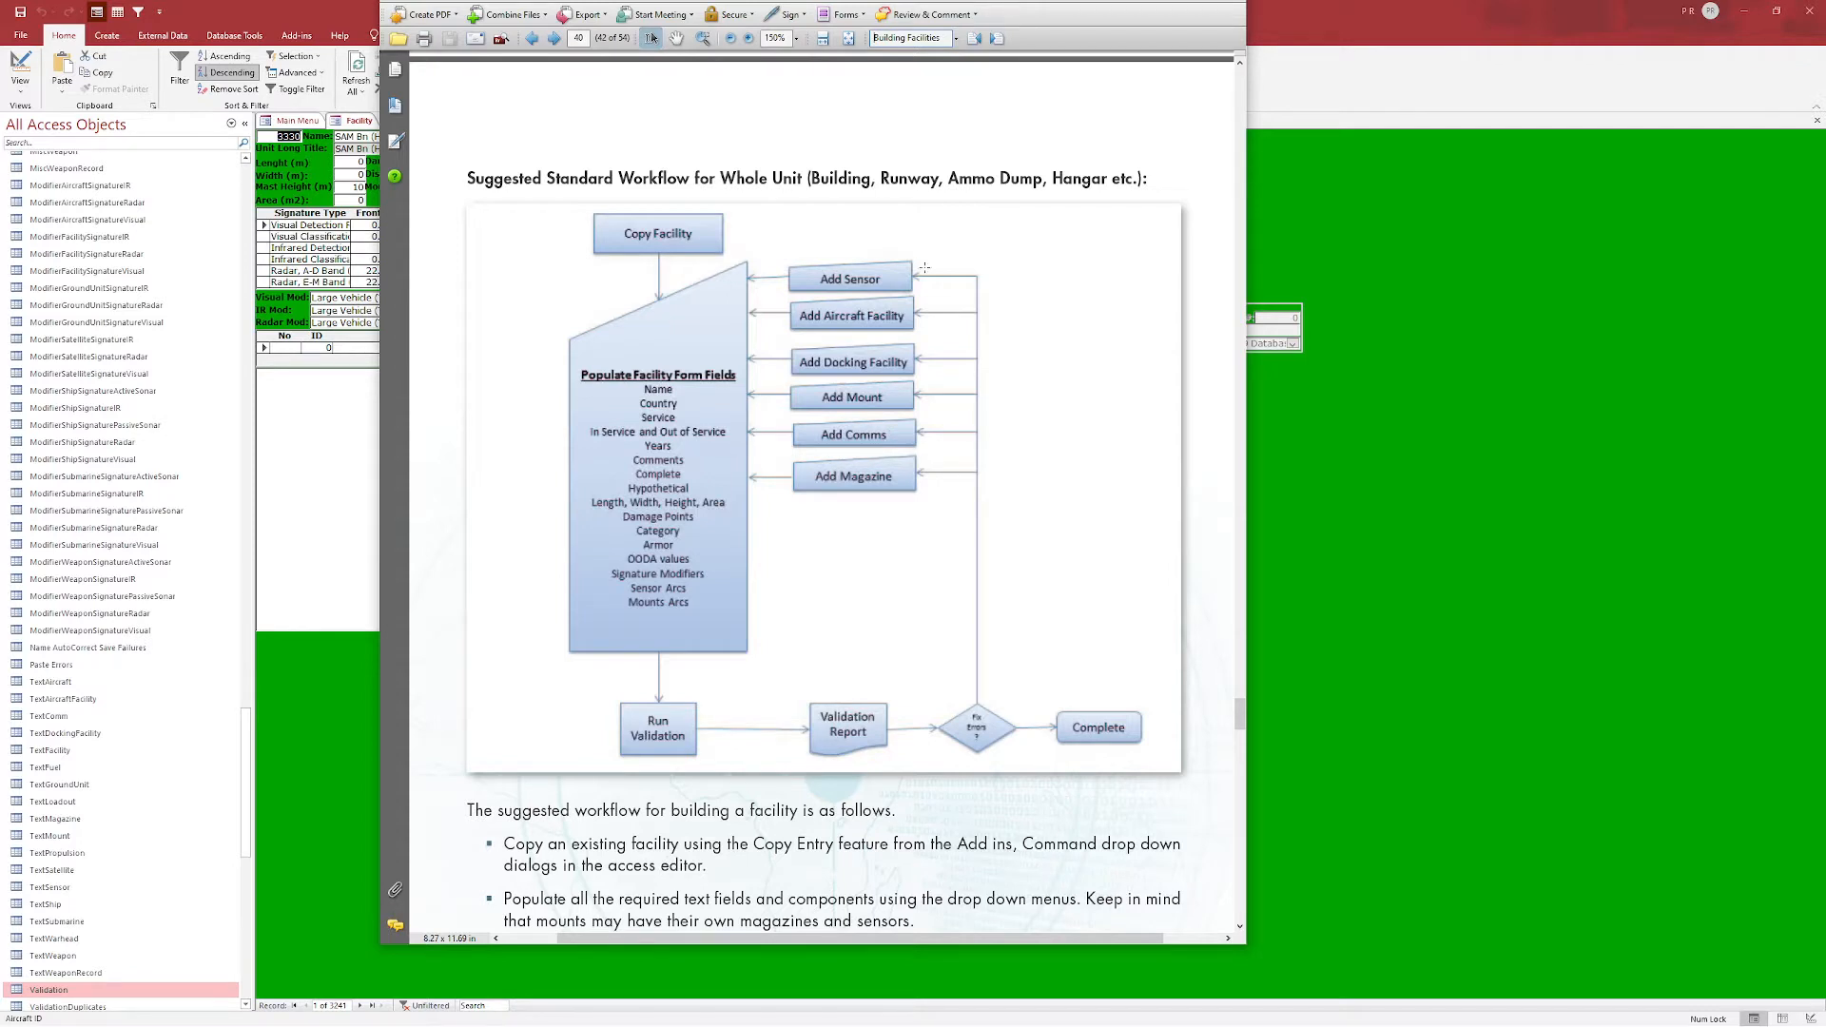
key(super+Down)
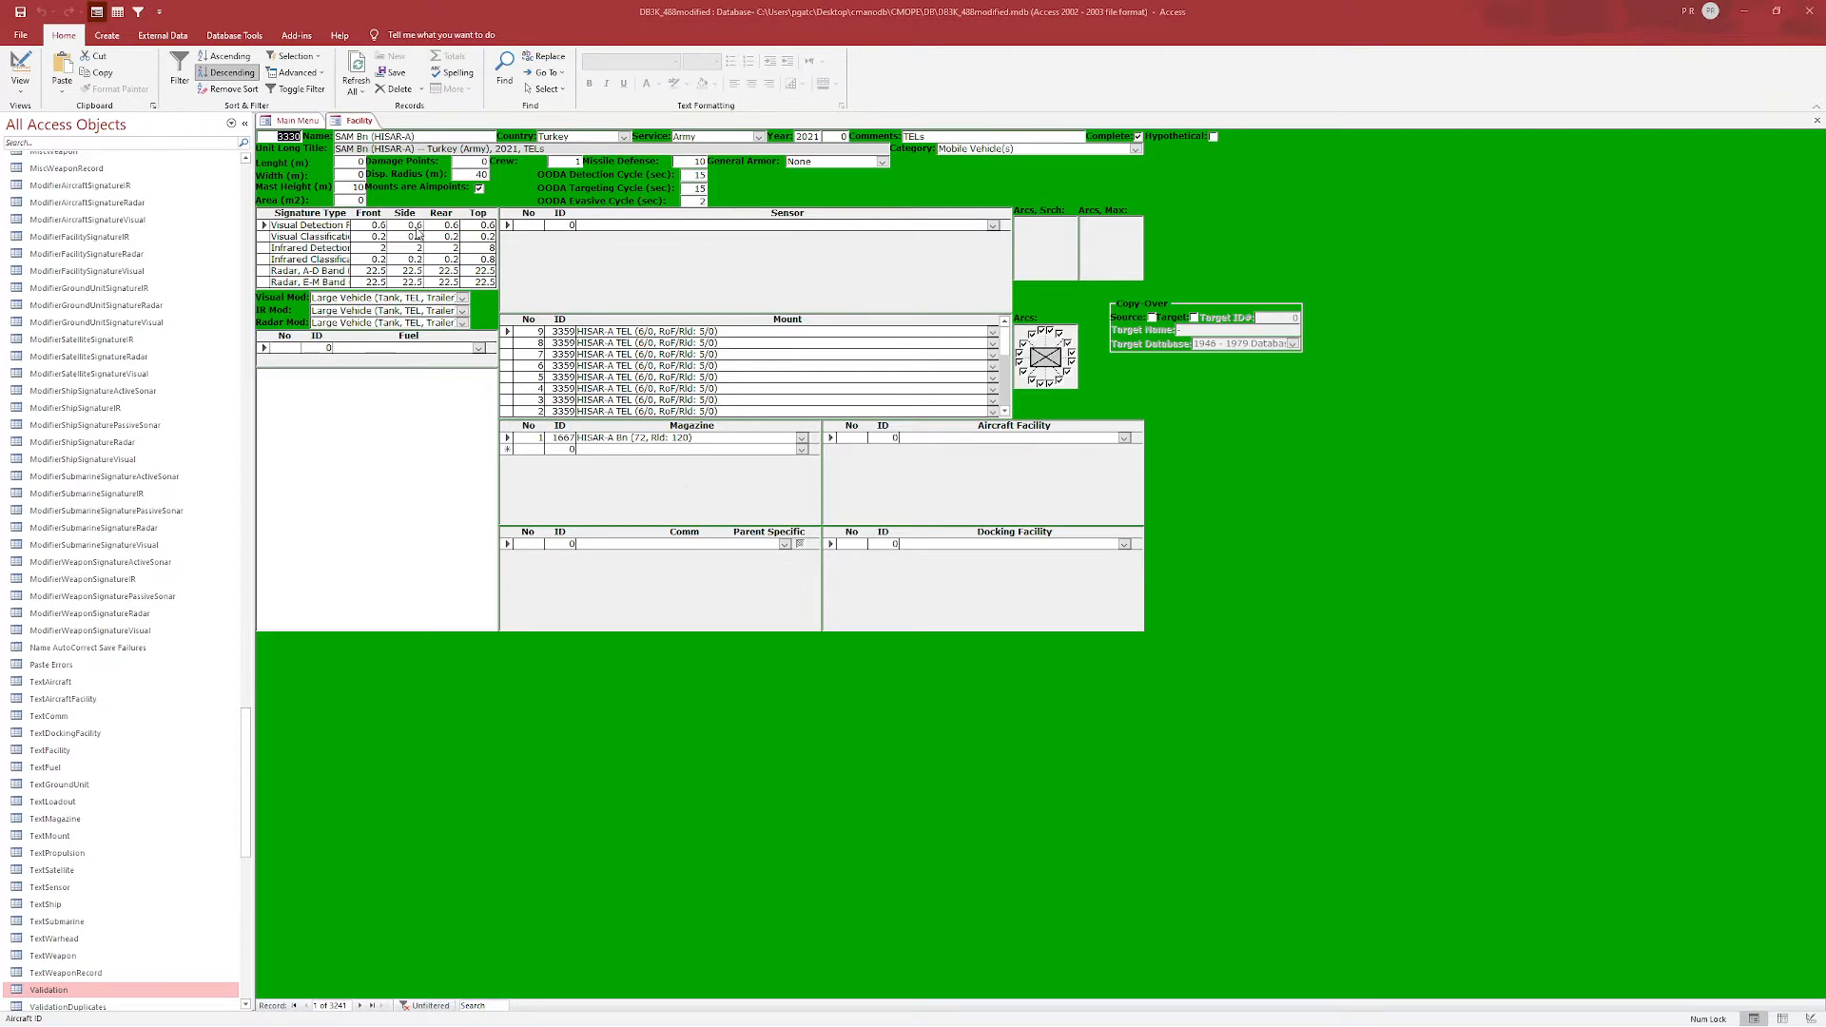
- Show the facilities as a datasheet and filter Unit Long Title to records containing "Bunker"
click(117, 11)
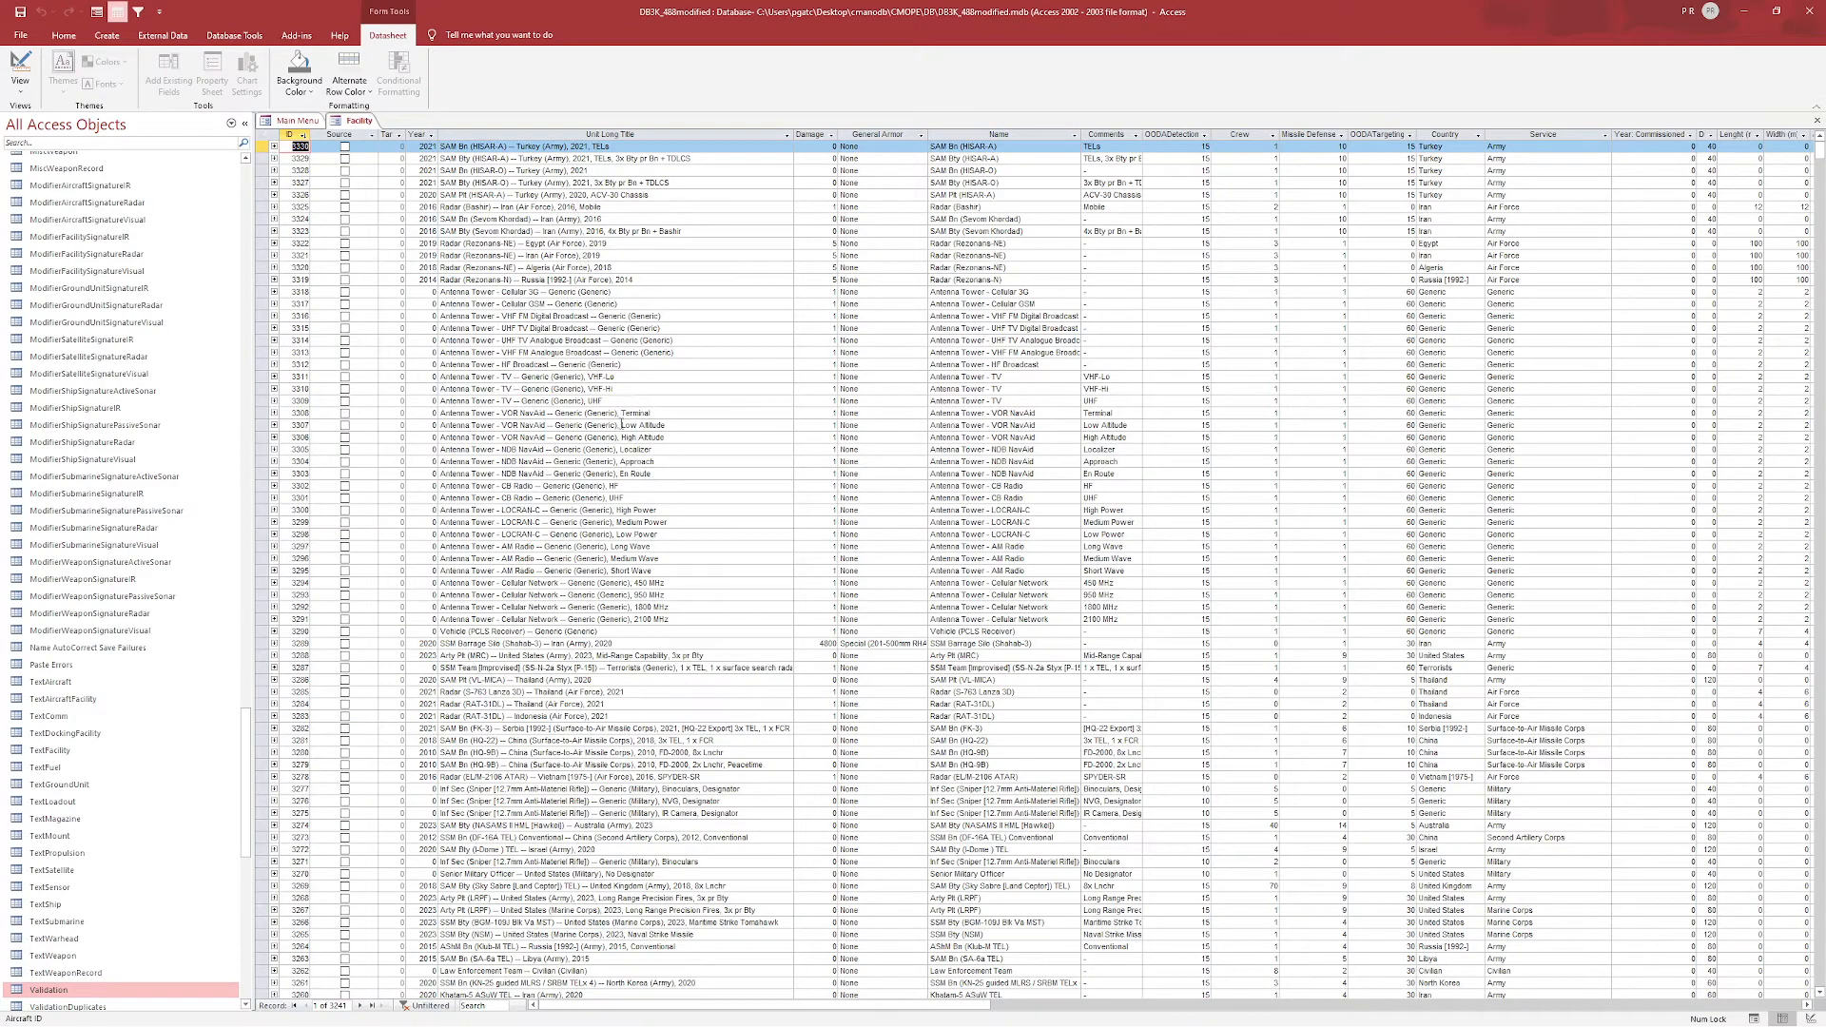
scroll(618, 428, down, 15)
scroll(597, 540, down, 18)
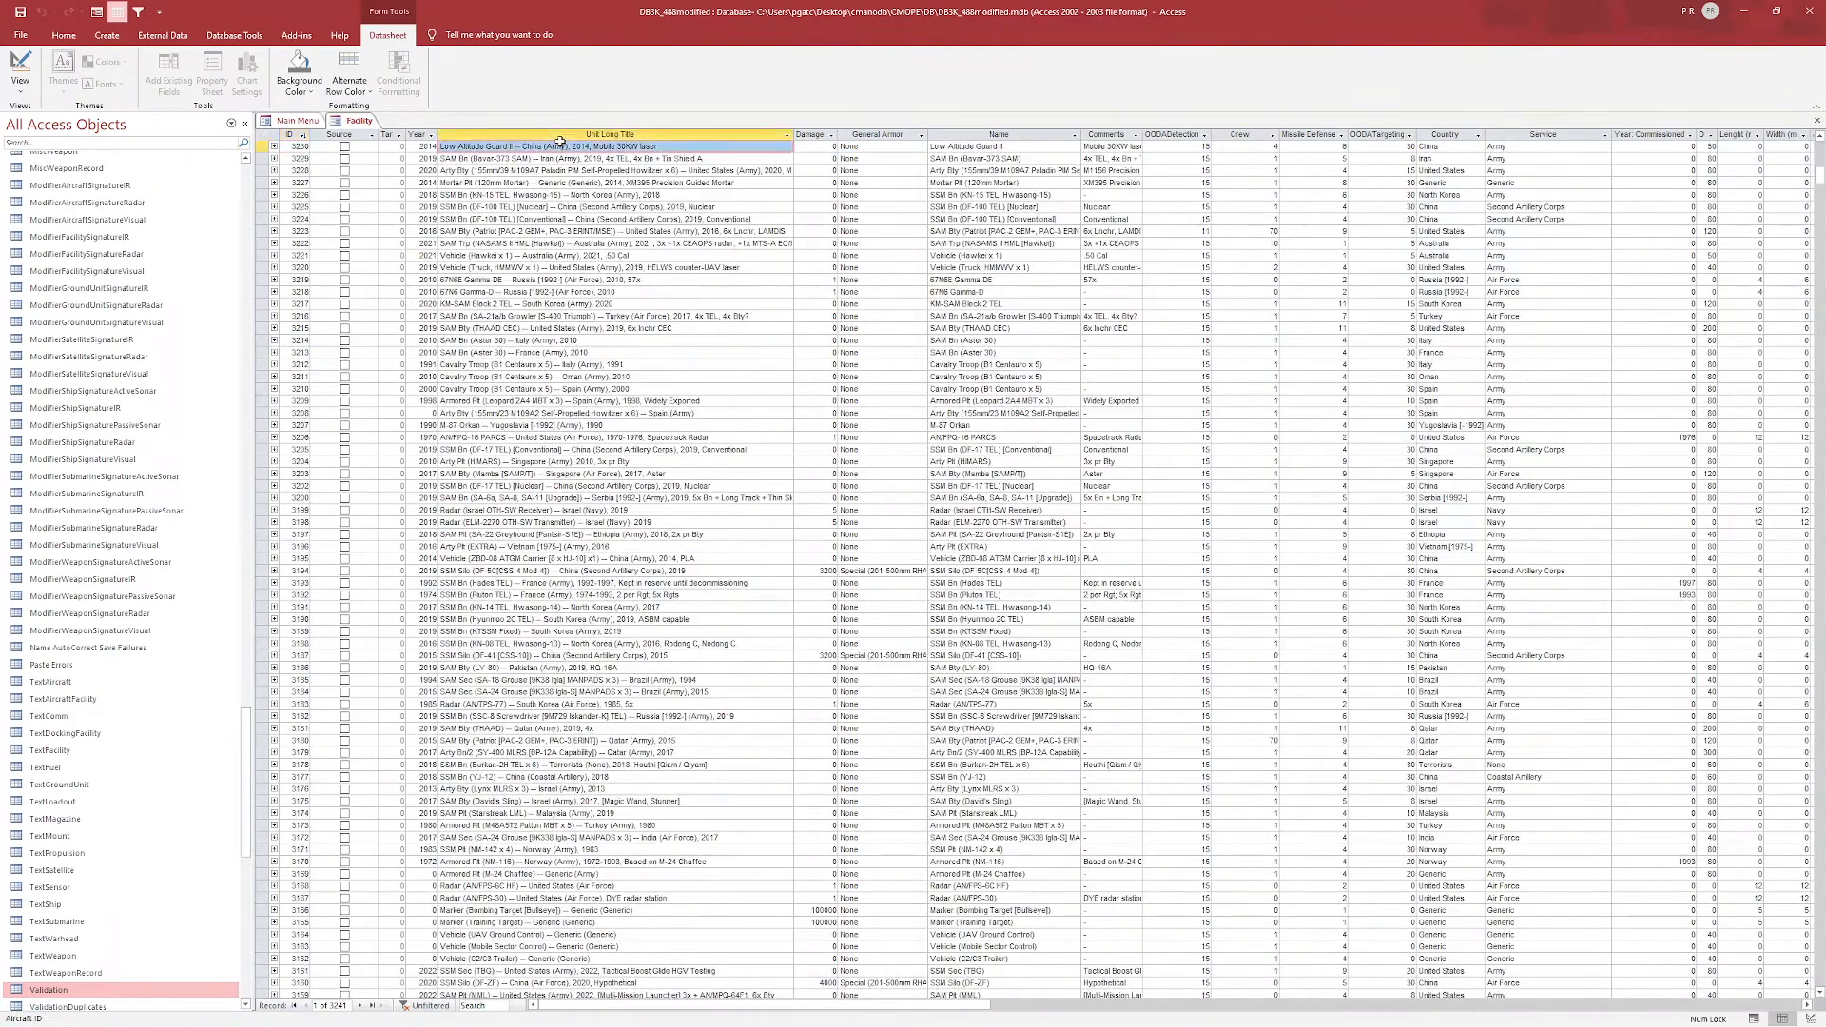
click(557, 171)
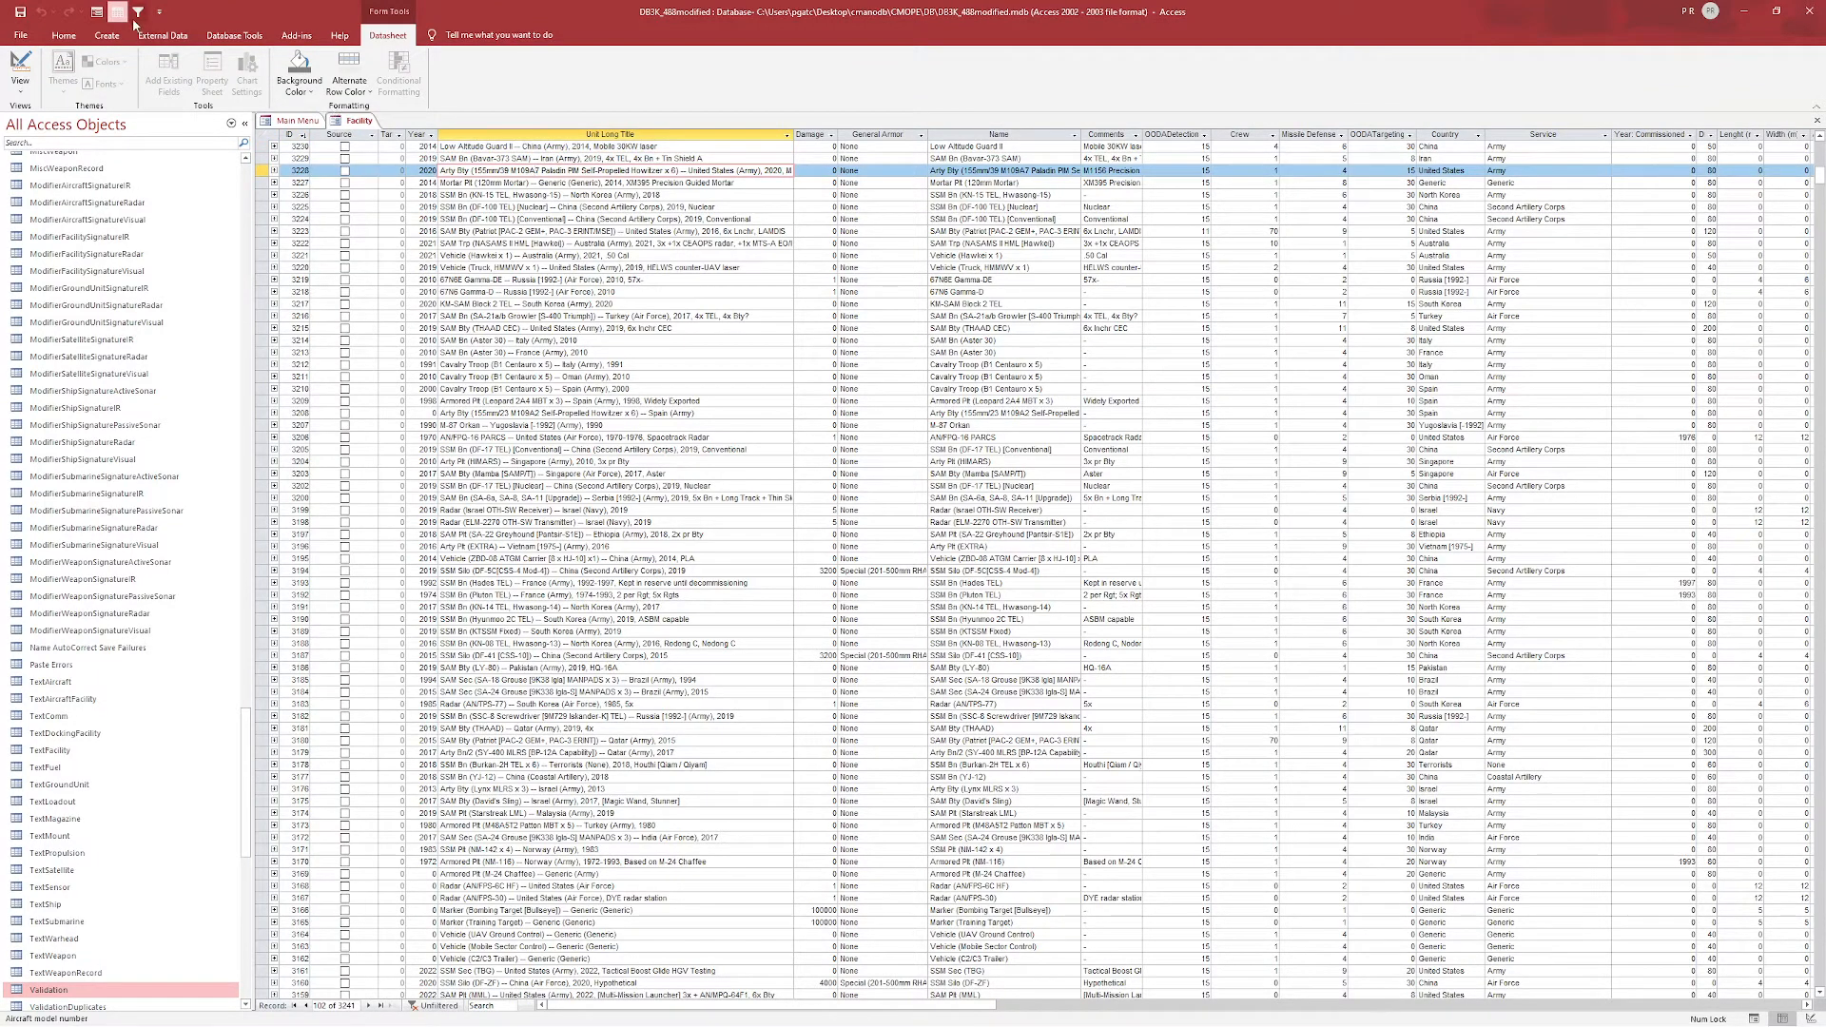
right_click(439, 177)
mouse_move(552, 239)
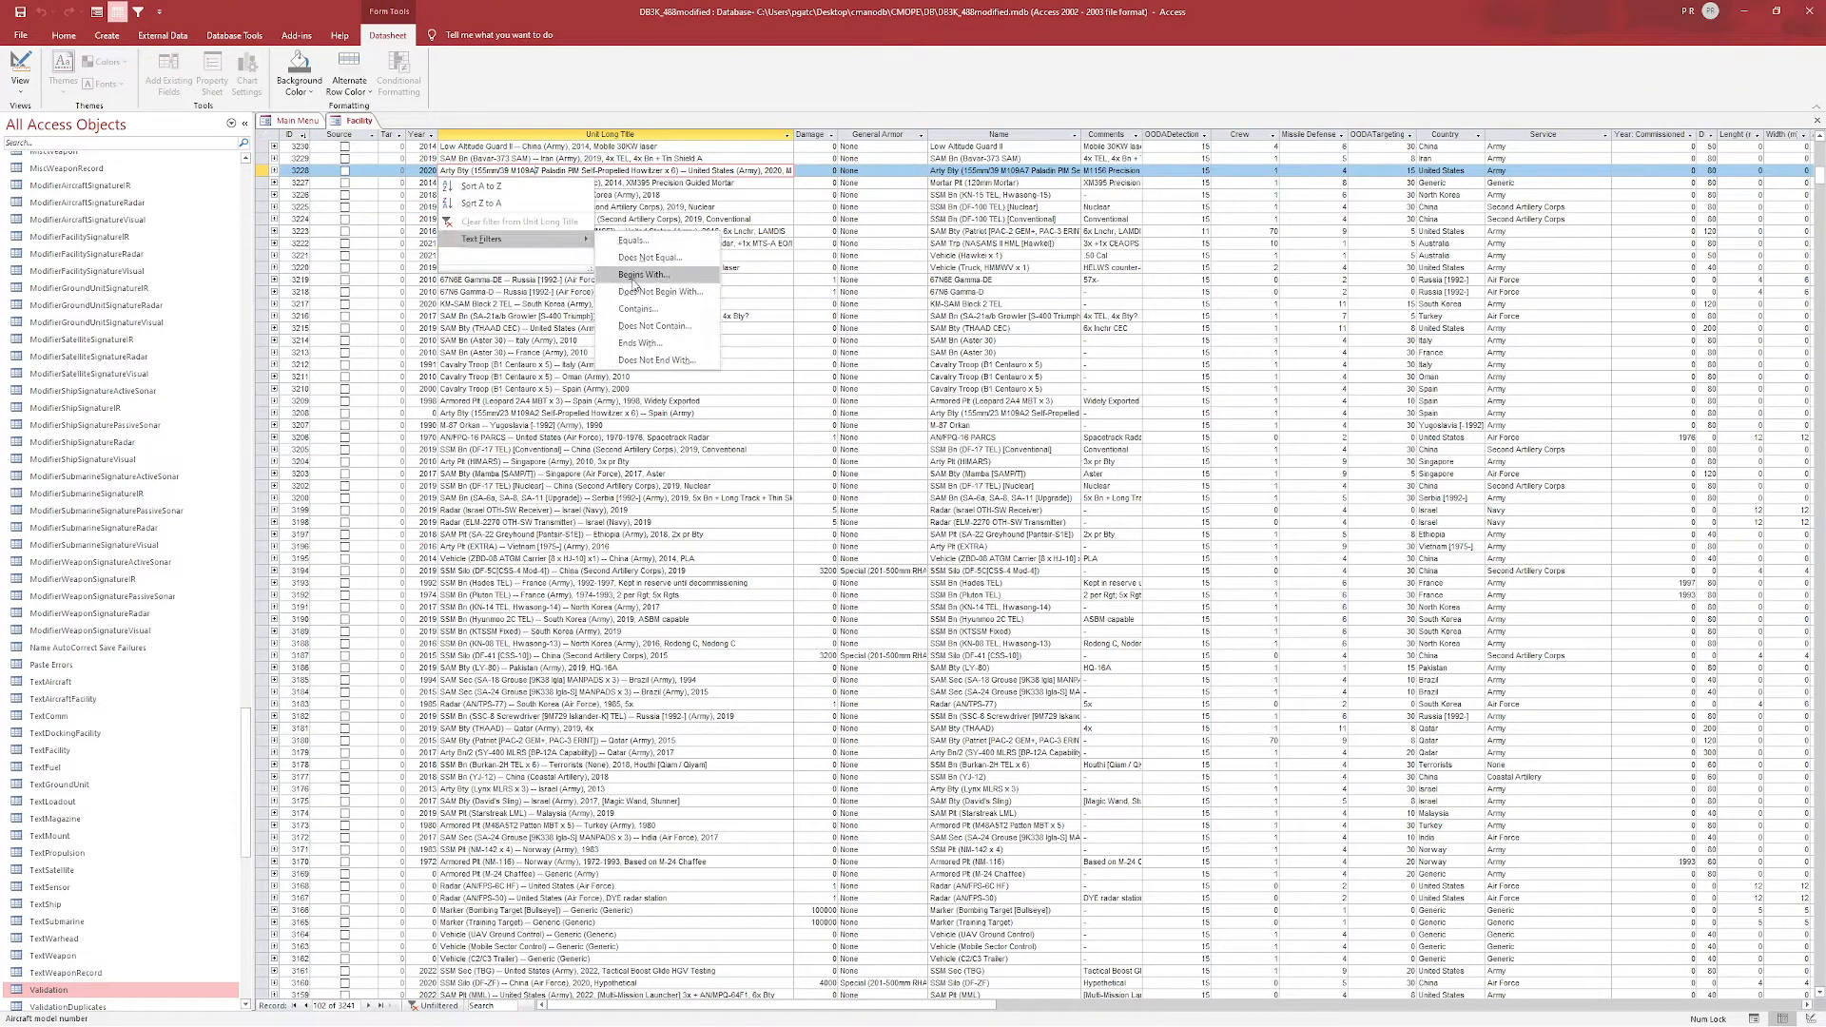
click(639, 310)
text(Bunker)
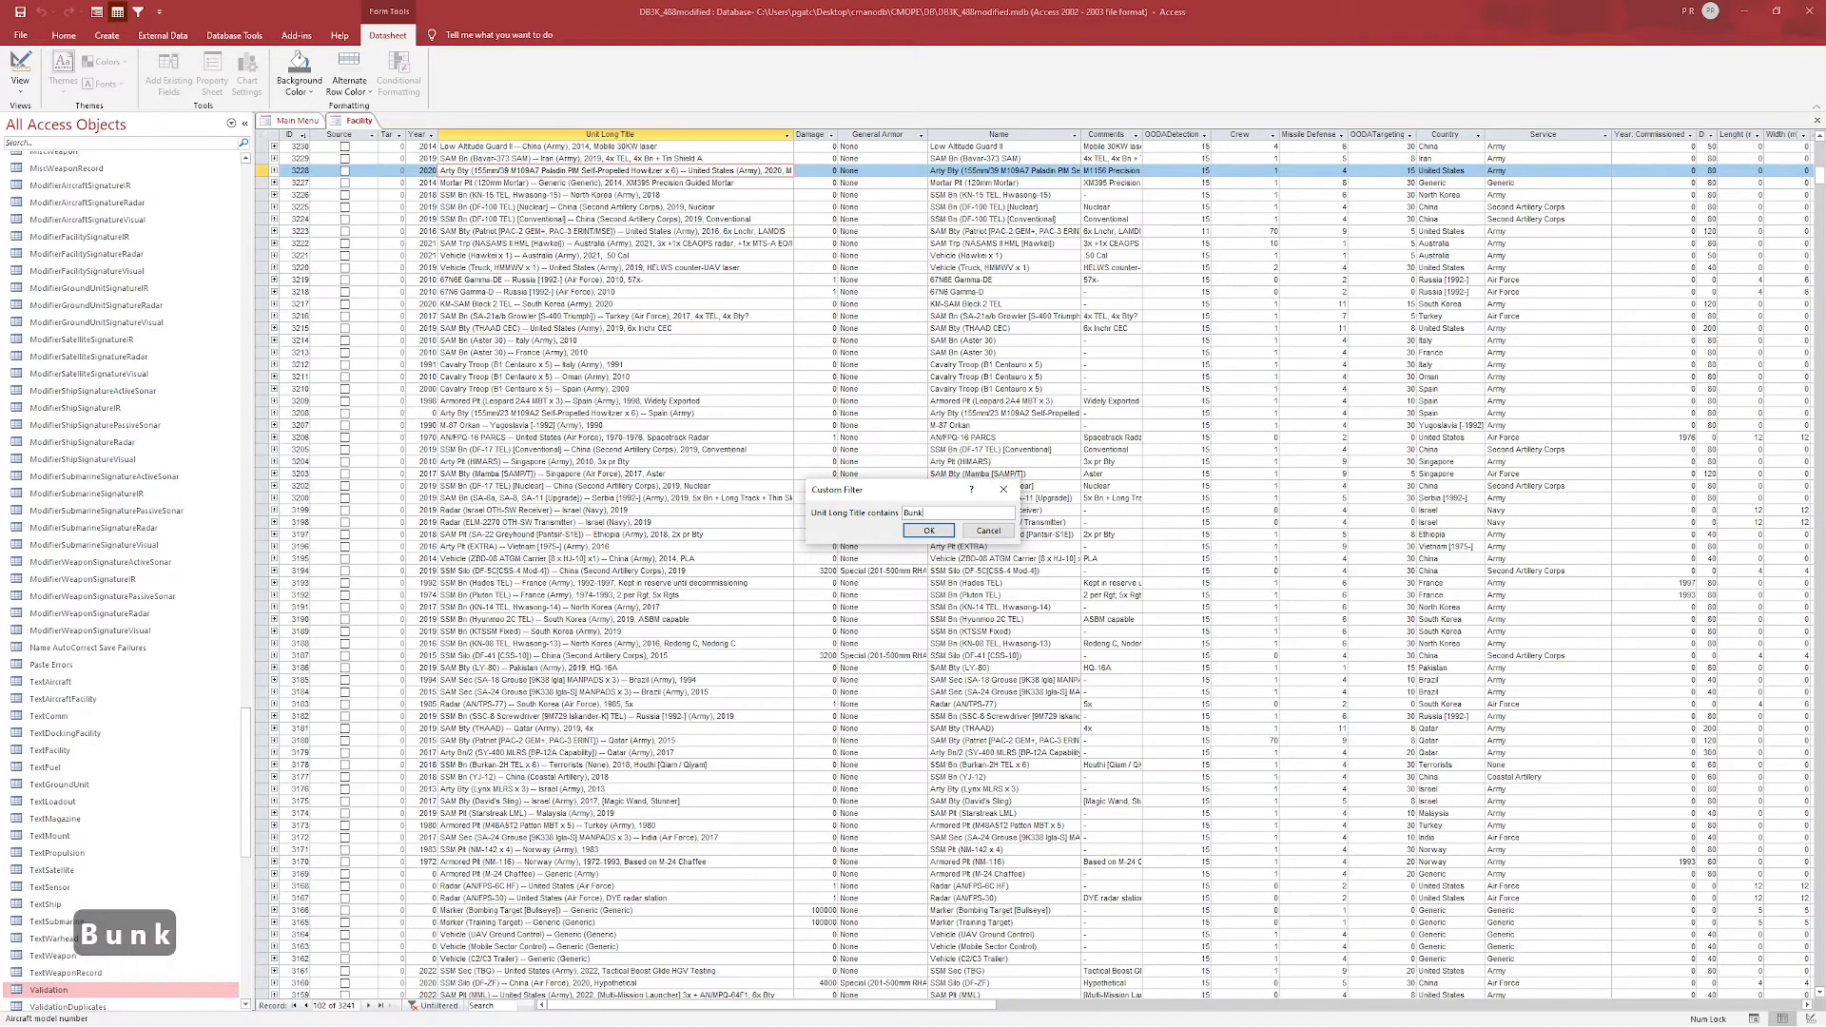
key(Return)
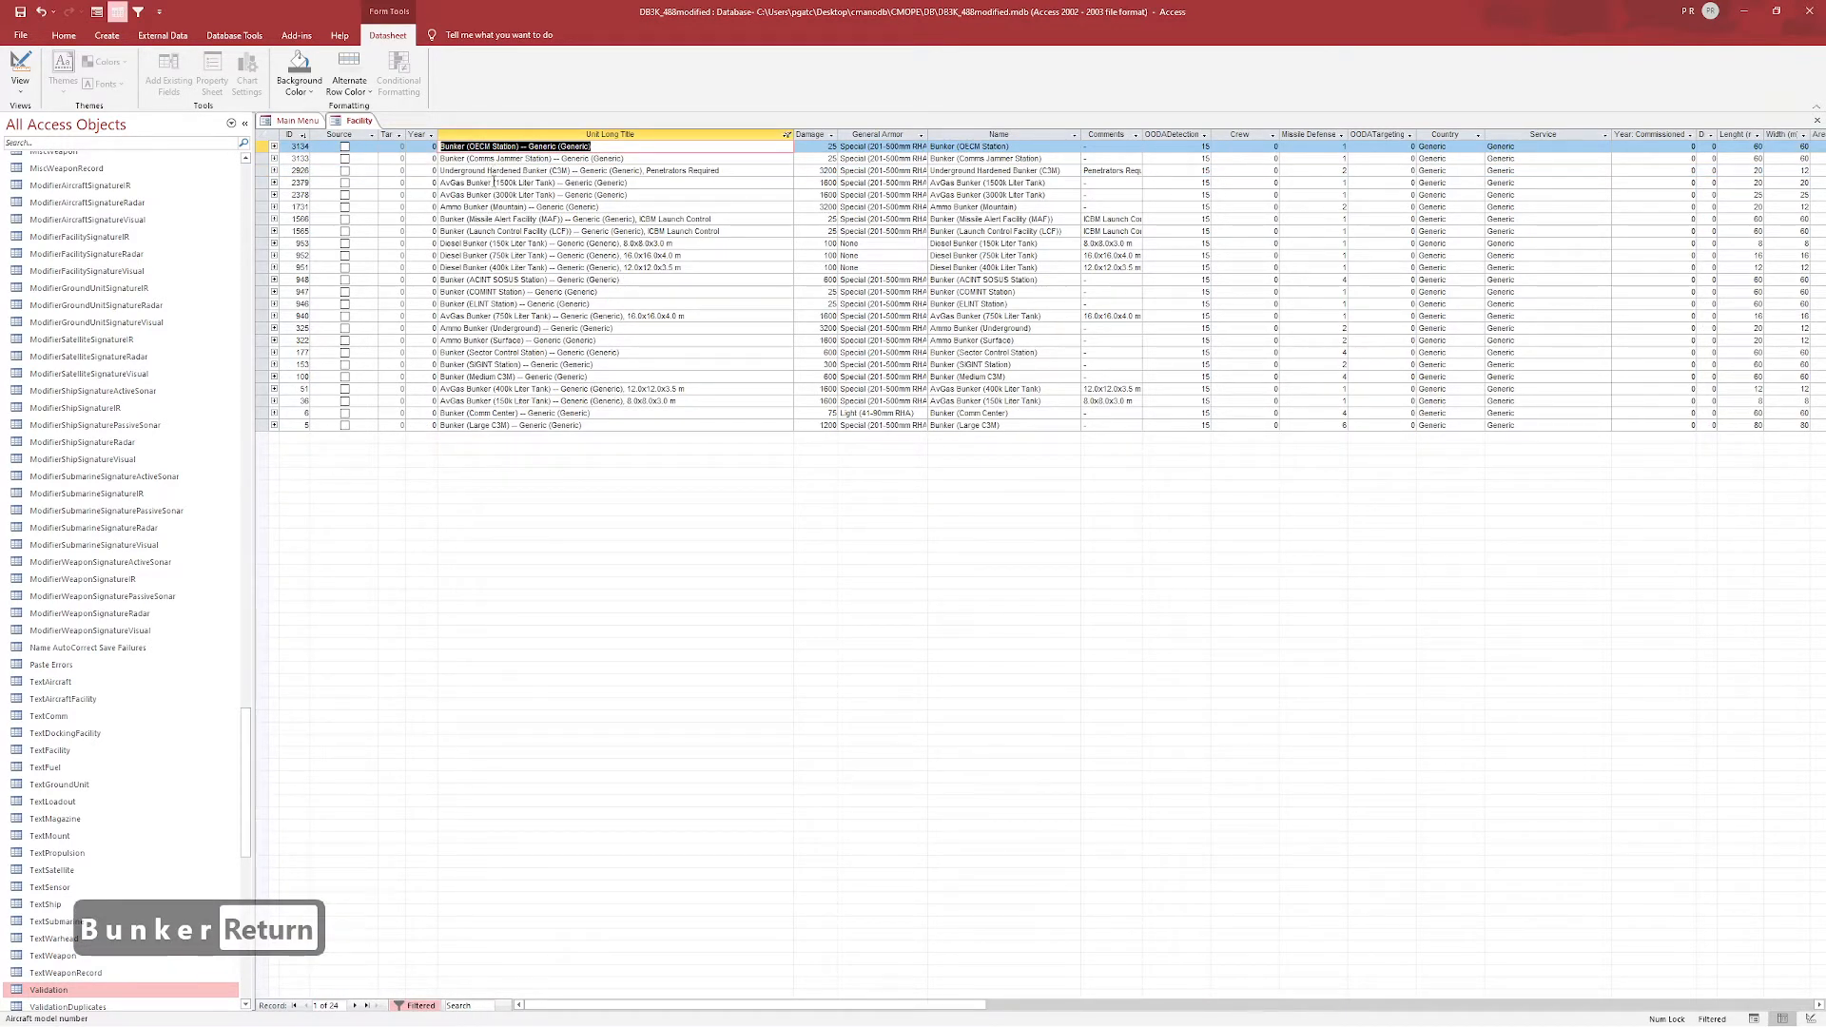
- Look over the Ammo Bunker (Surface) and Bunker (OECM Station) records, and remove the filter
click(480, 340)
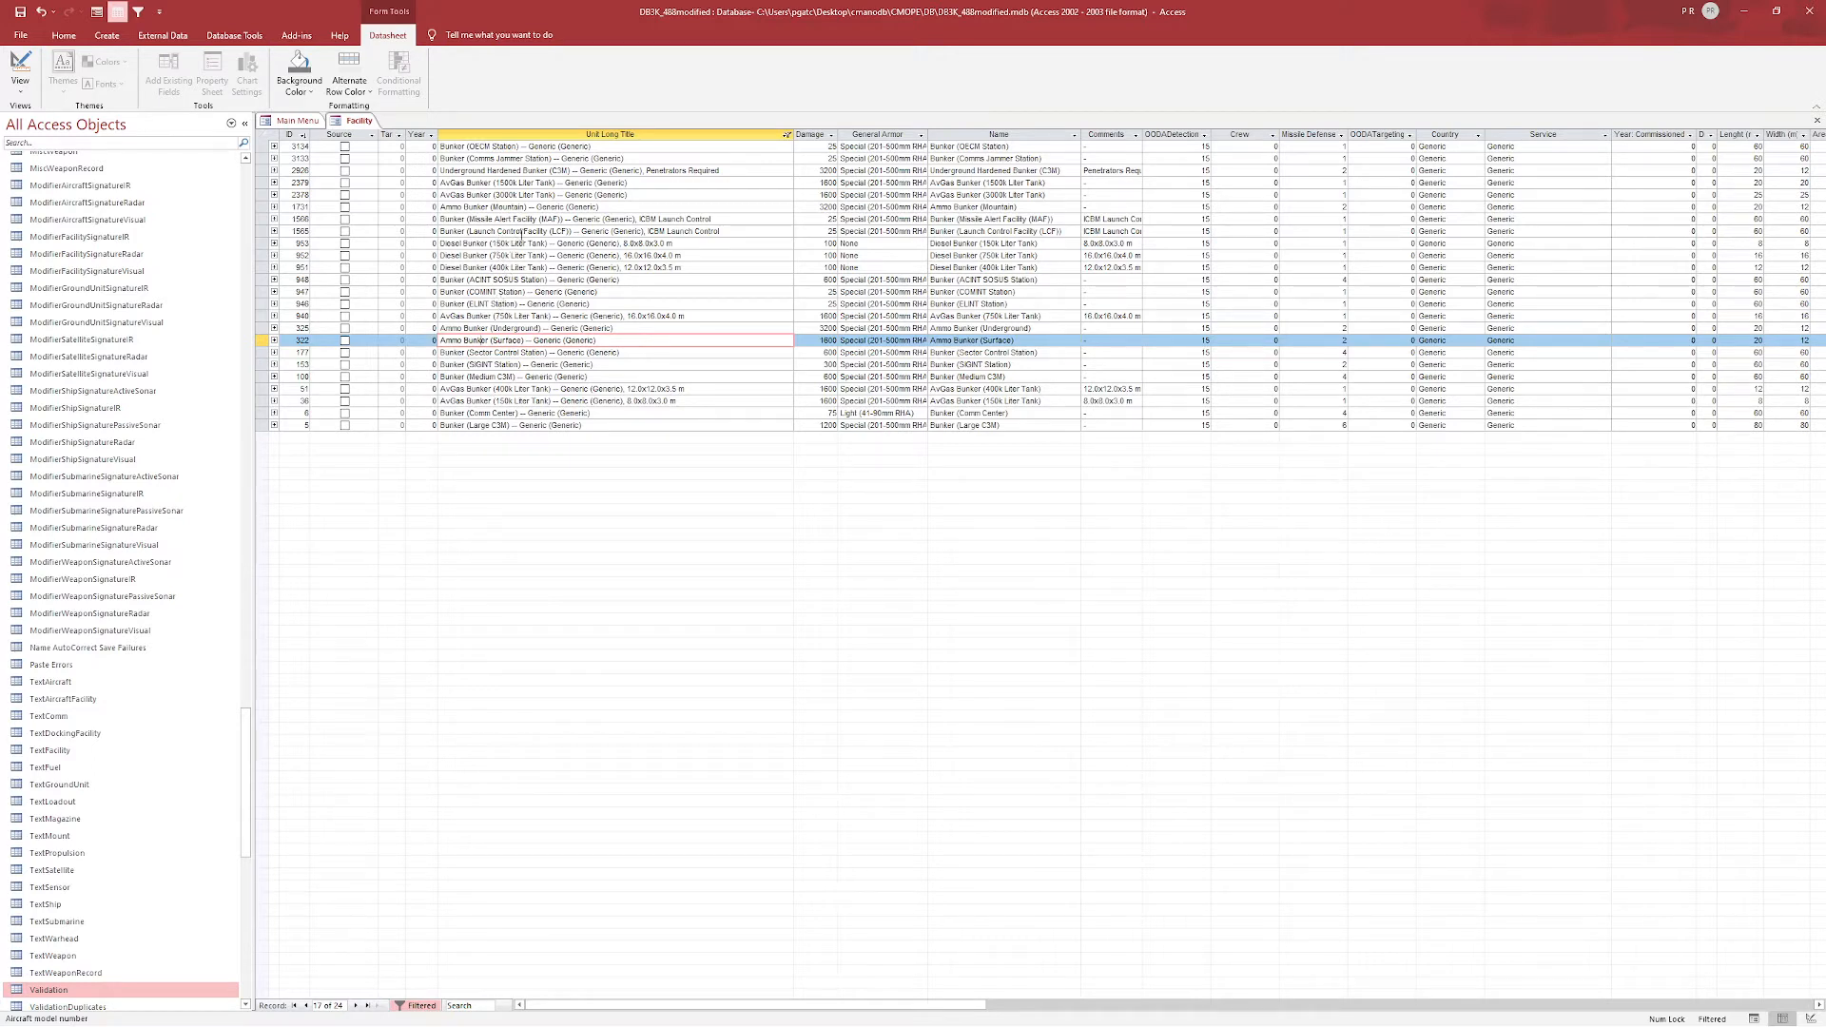
click(514, 147)
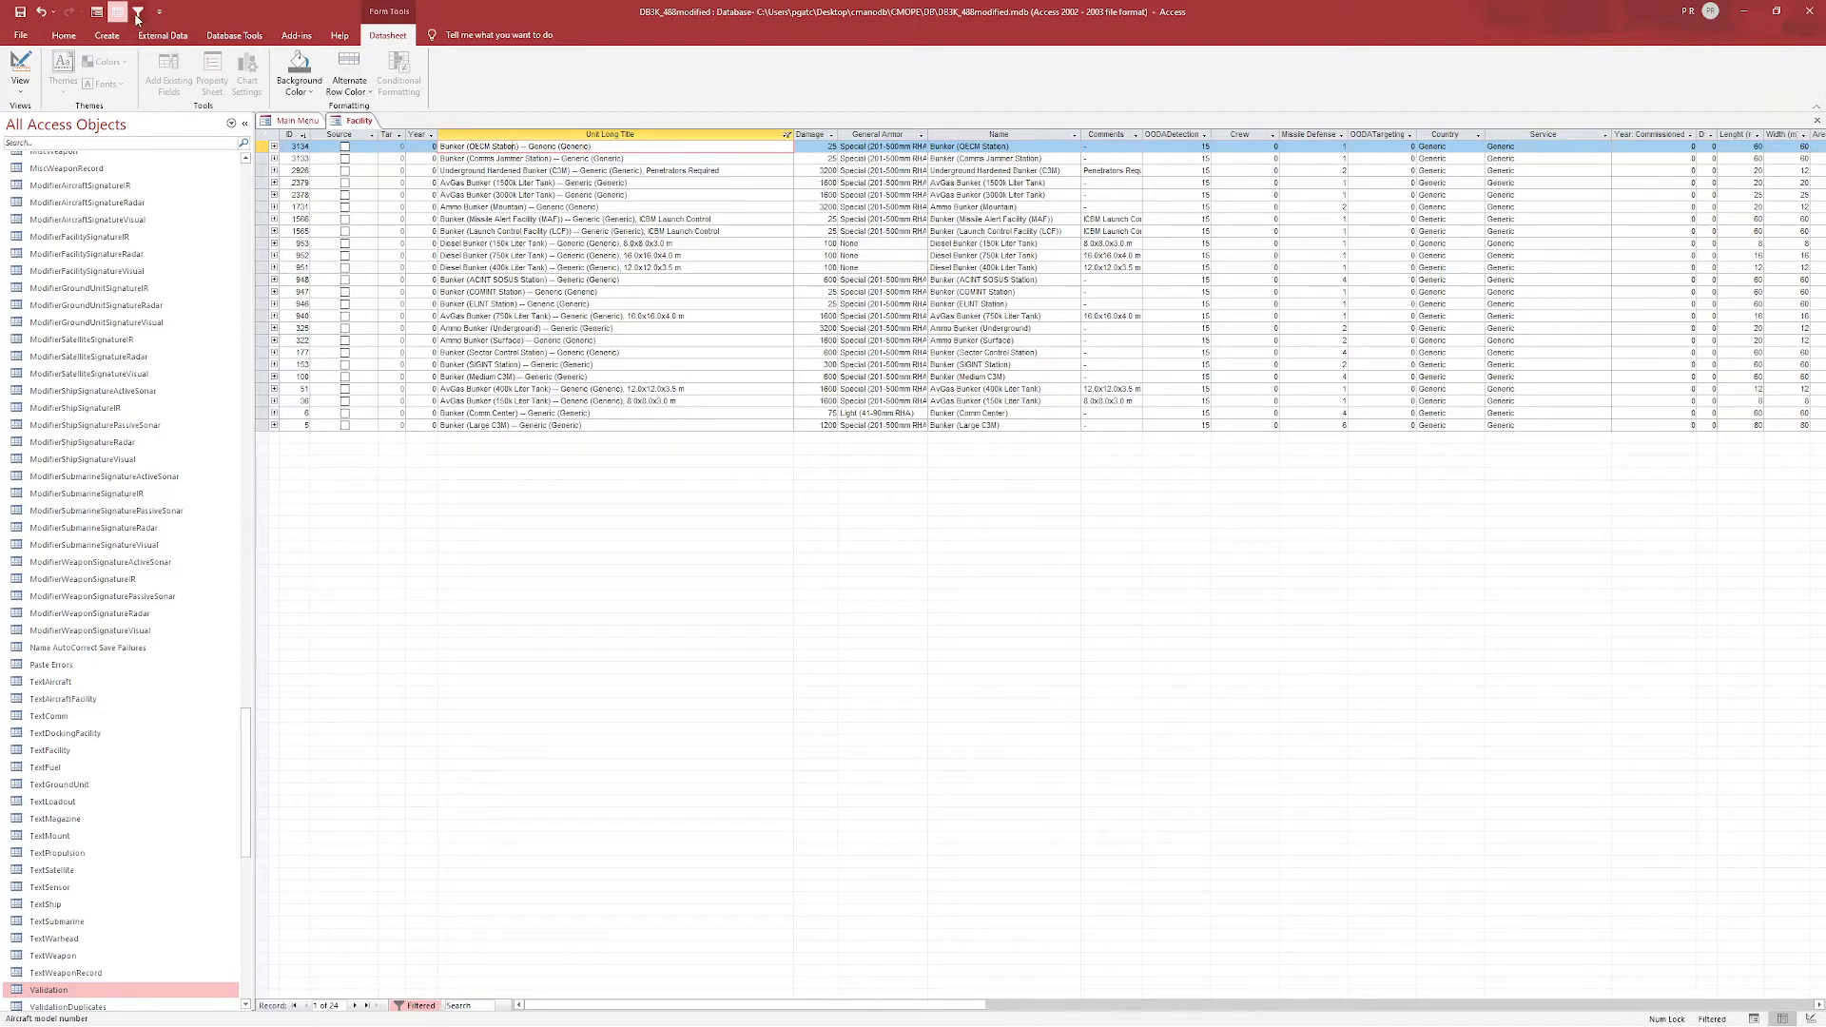
click(415, 1004)
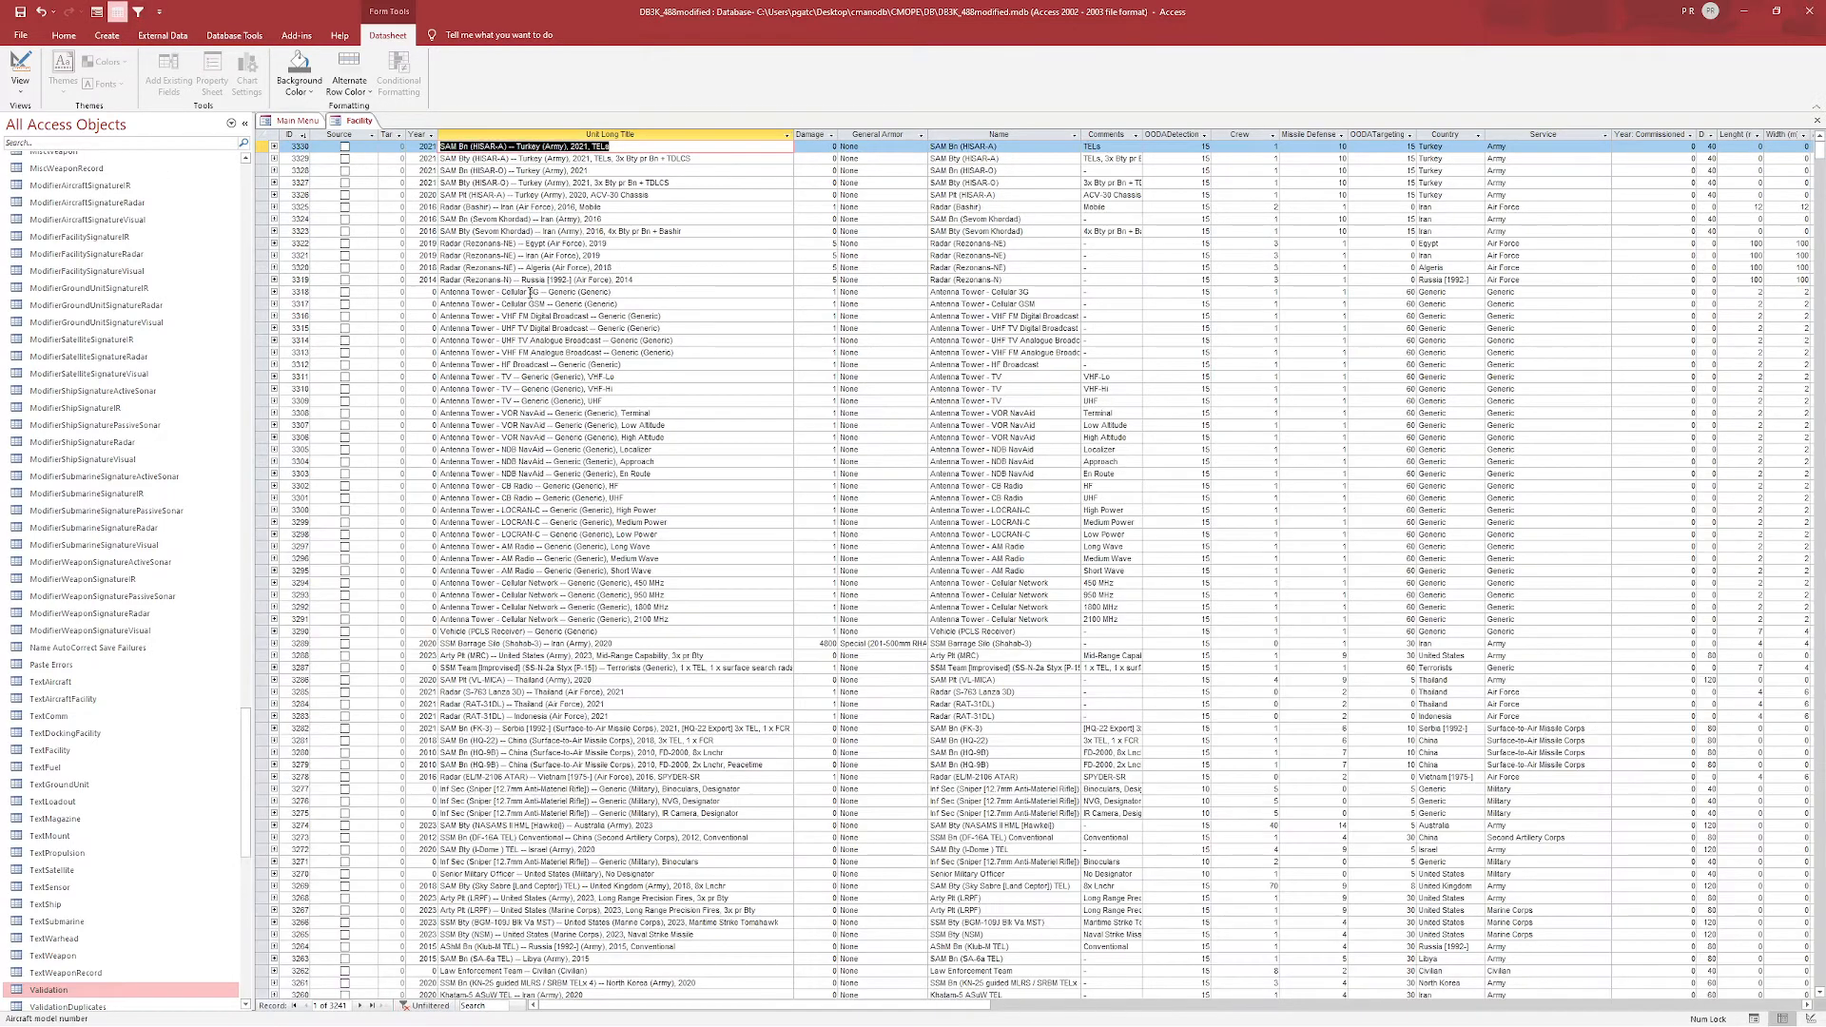
- Duplicate the Bunker (OECM Station) facility with Copy Entry and show the copy in form view
scroll(475, 463, down, 20)
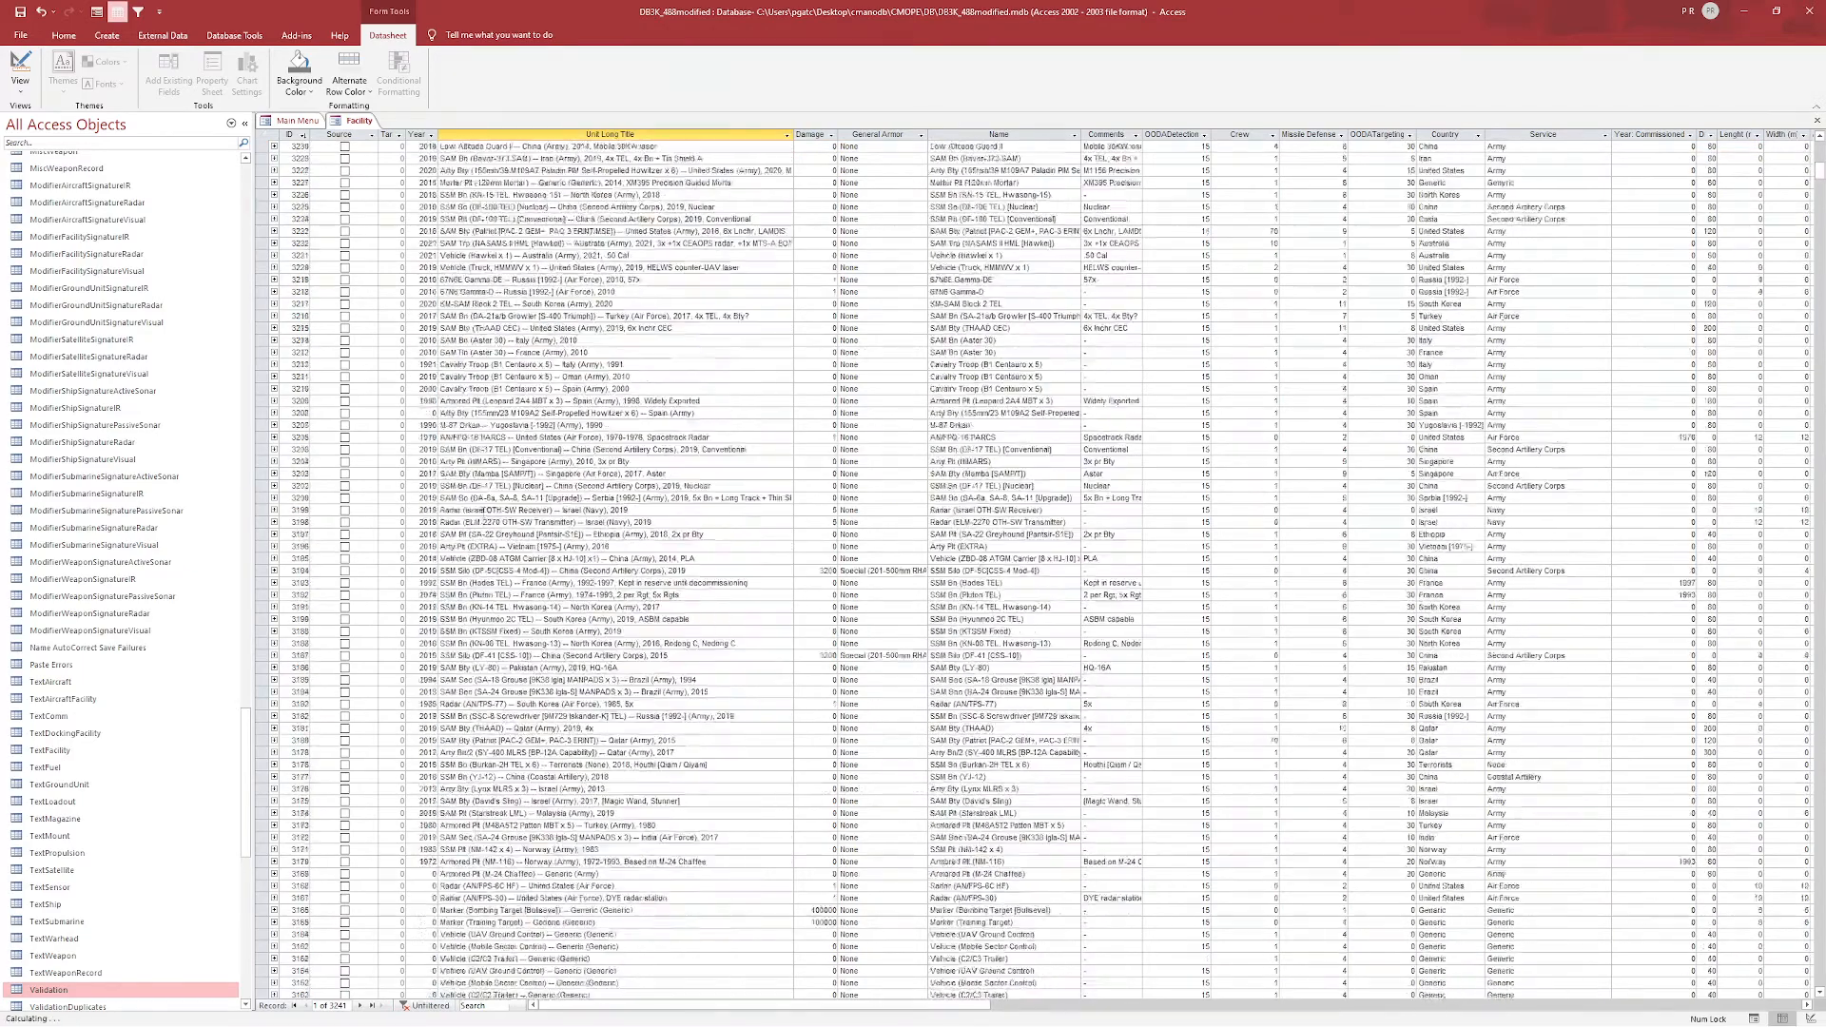
scroll(470, 723, down, 5)
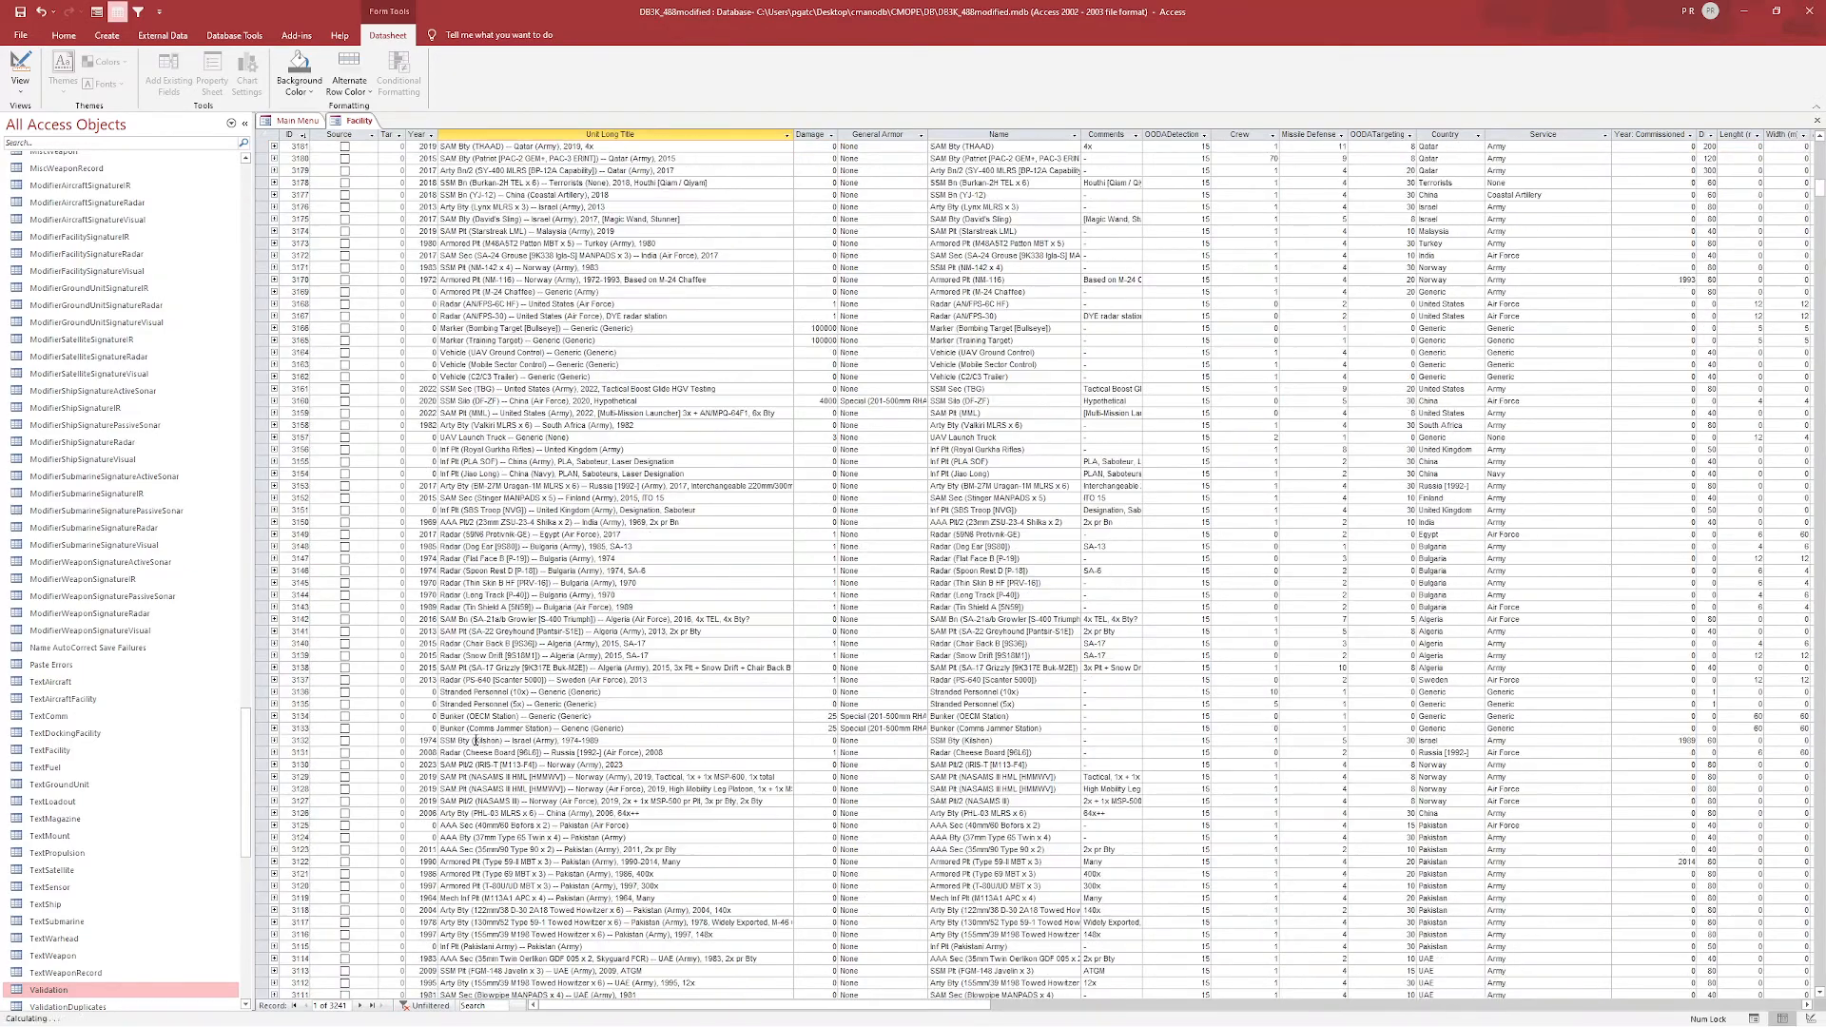
click(458, 716)
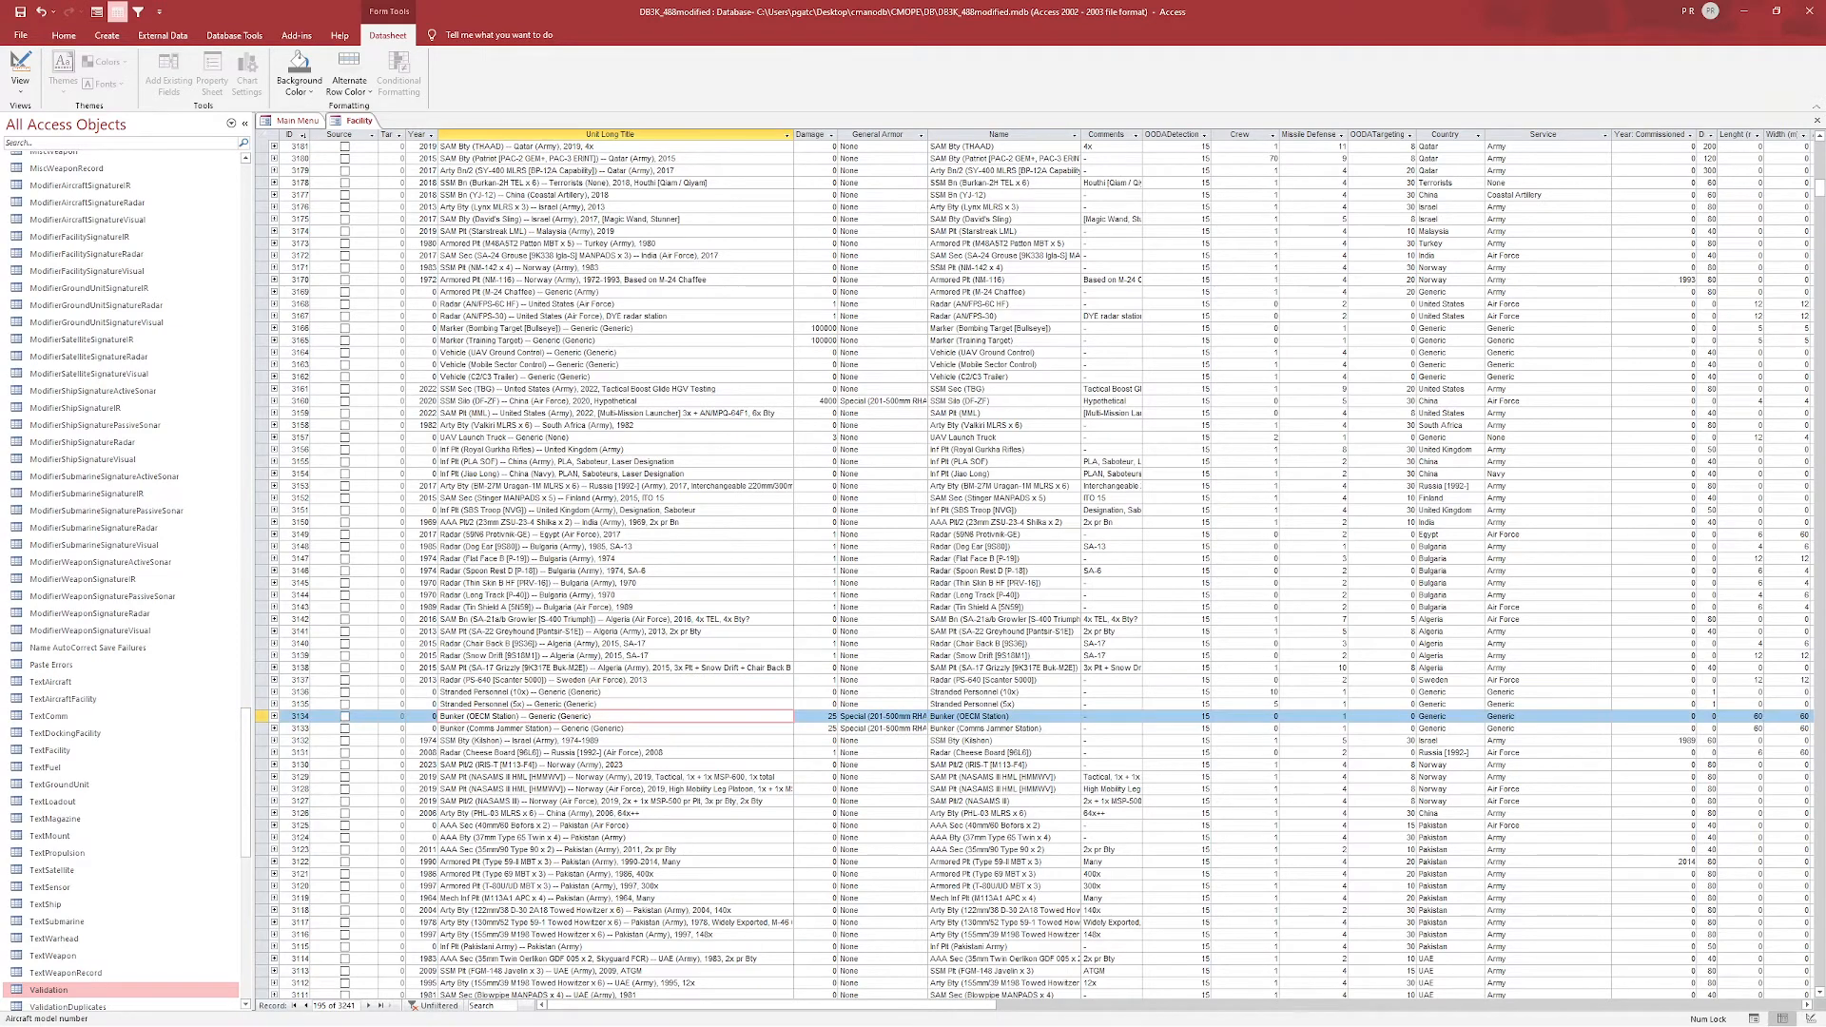
click(296, 35)
click(376, 72)
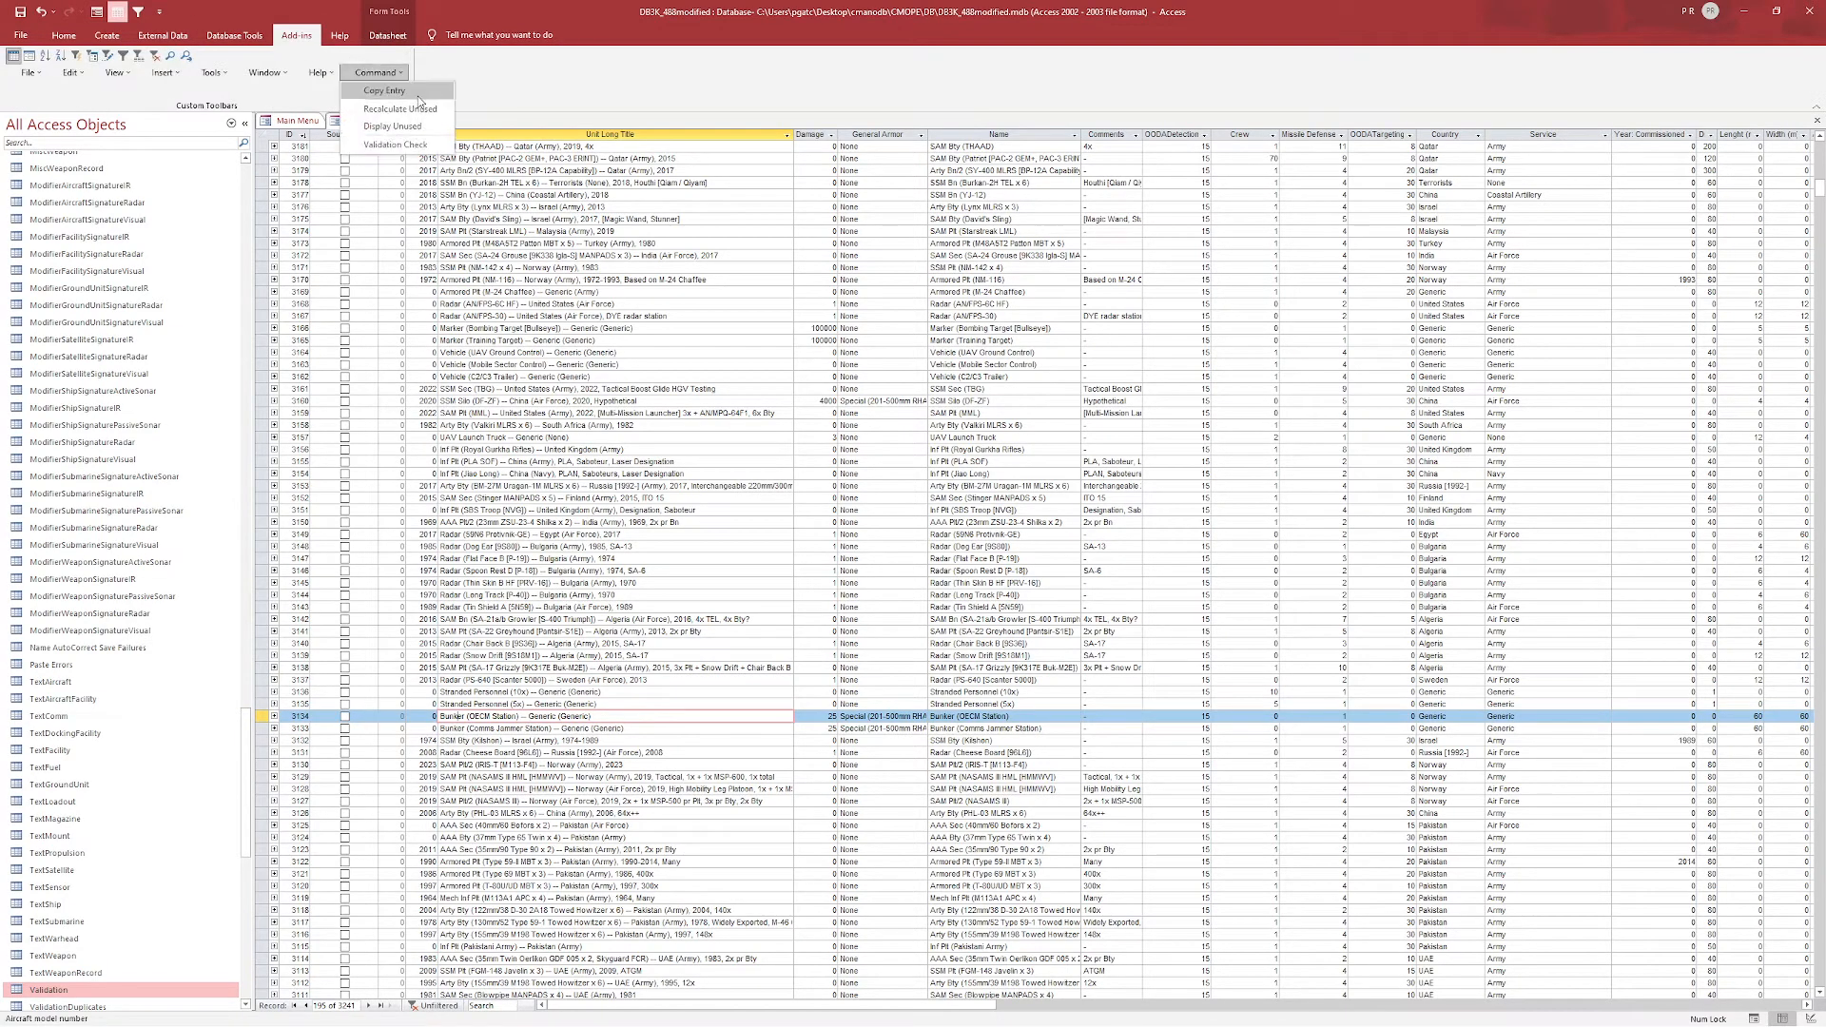
click(419, 95)
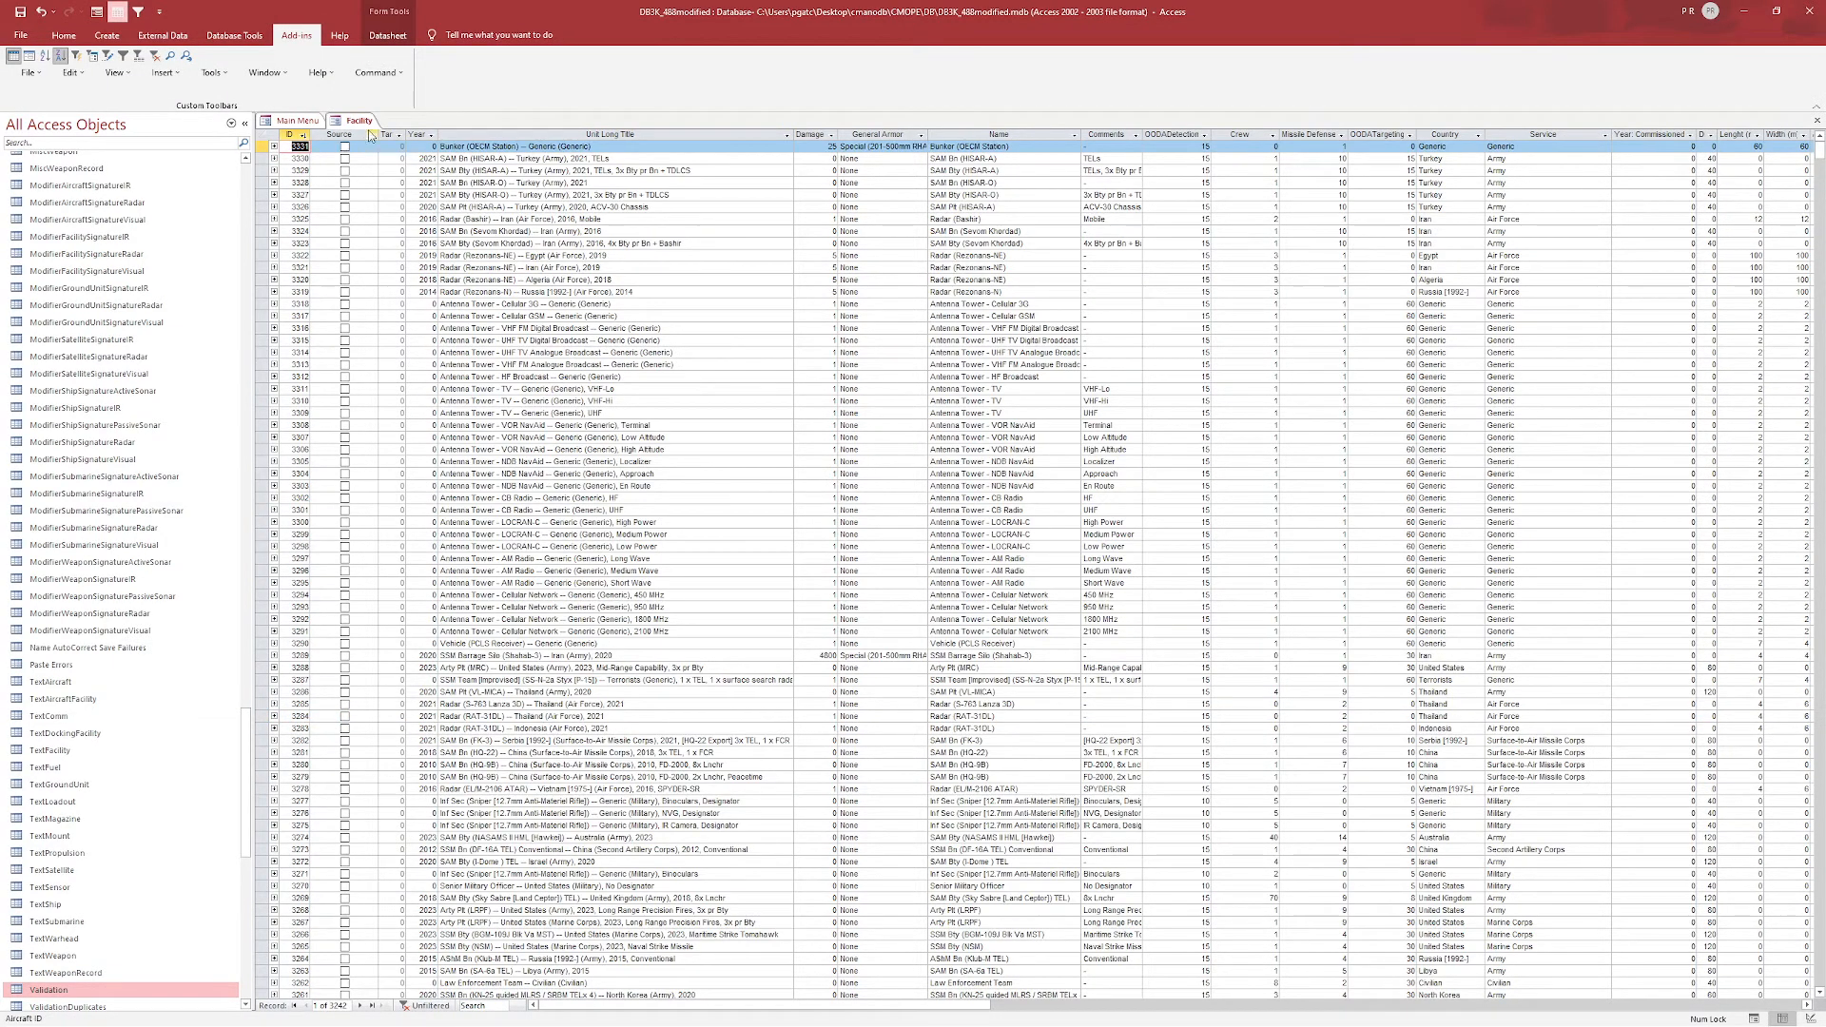
click(99, 13)
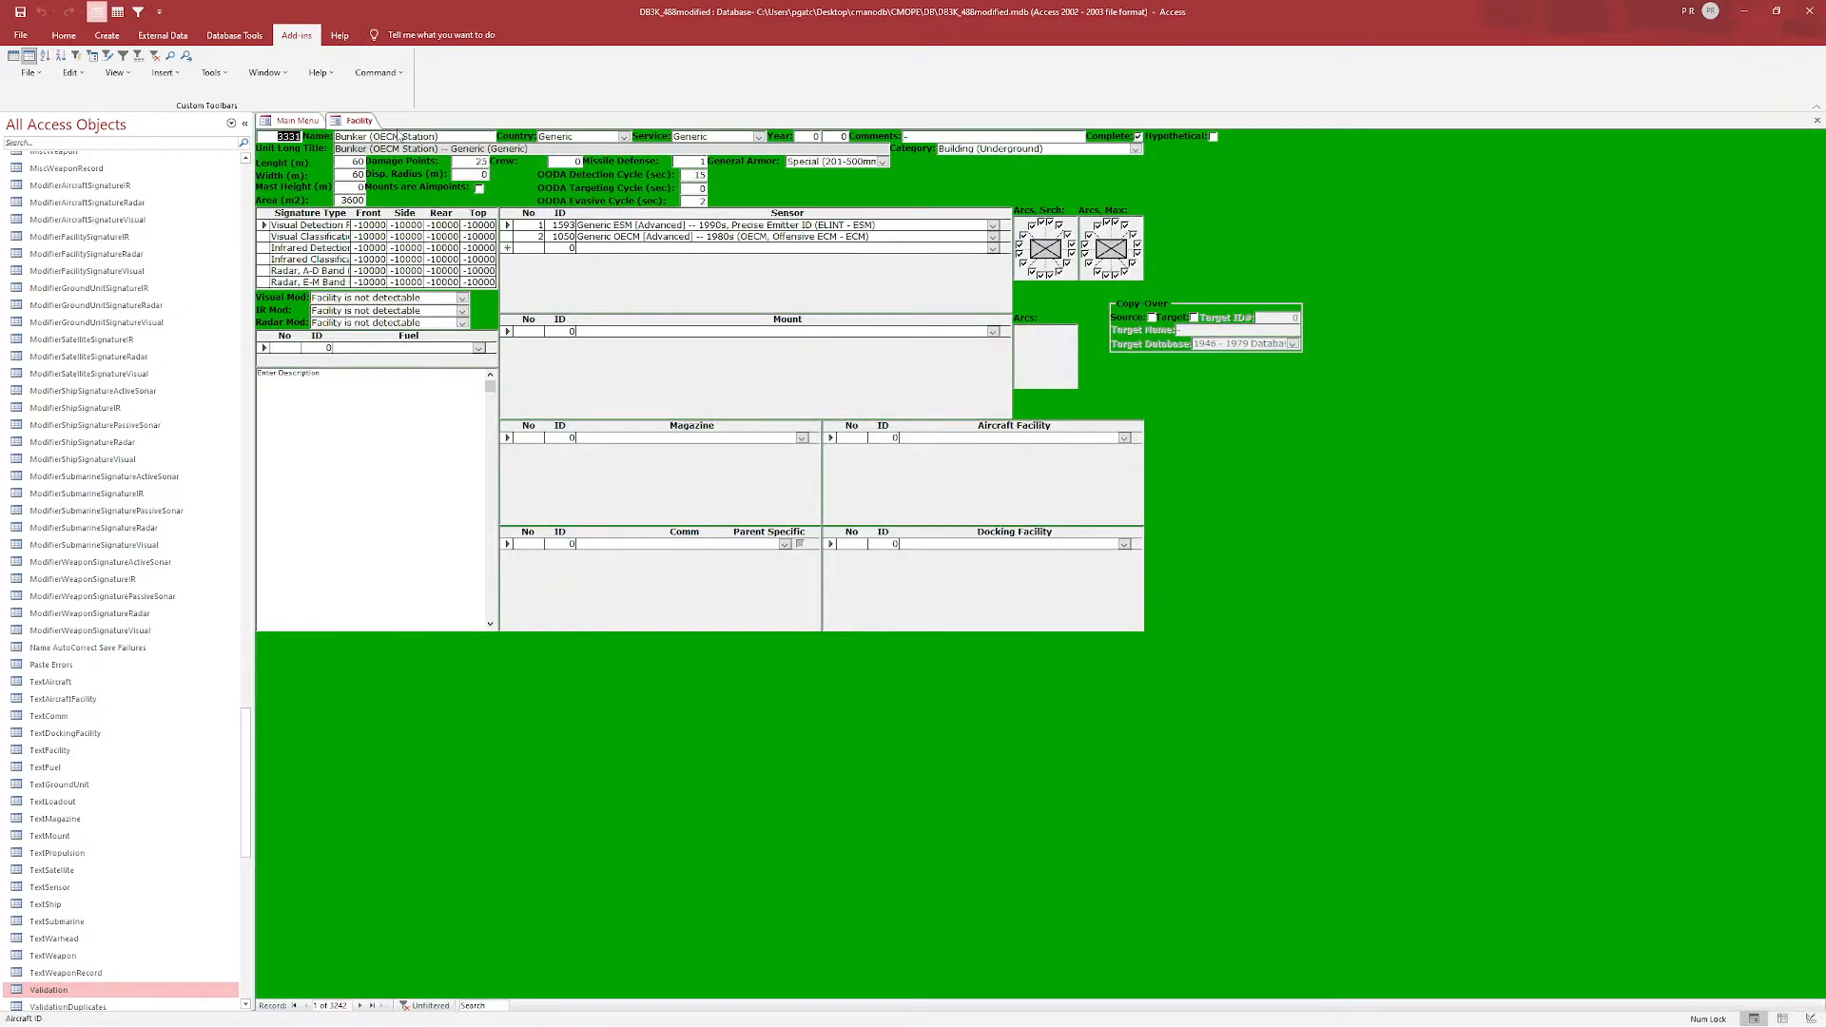
- Rename the copied facility as Bunker (Strongpoint)
drag(441, 136, 370, 136)
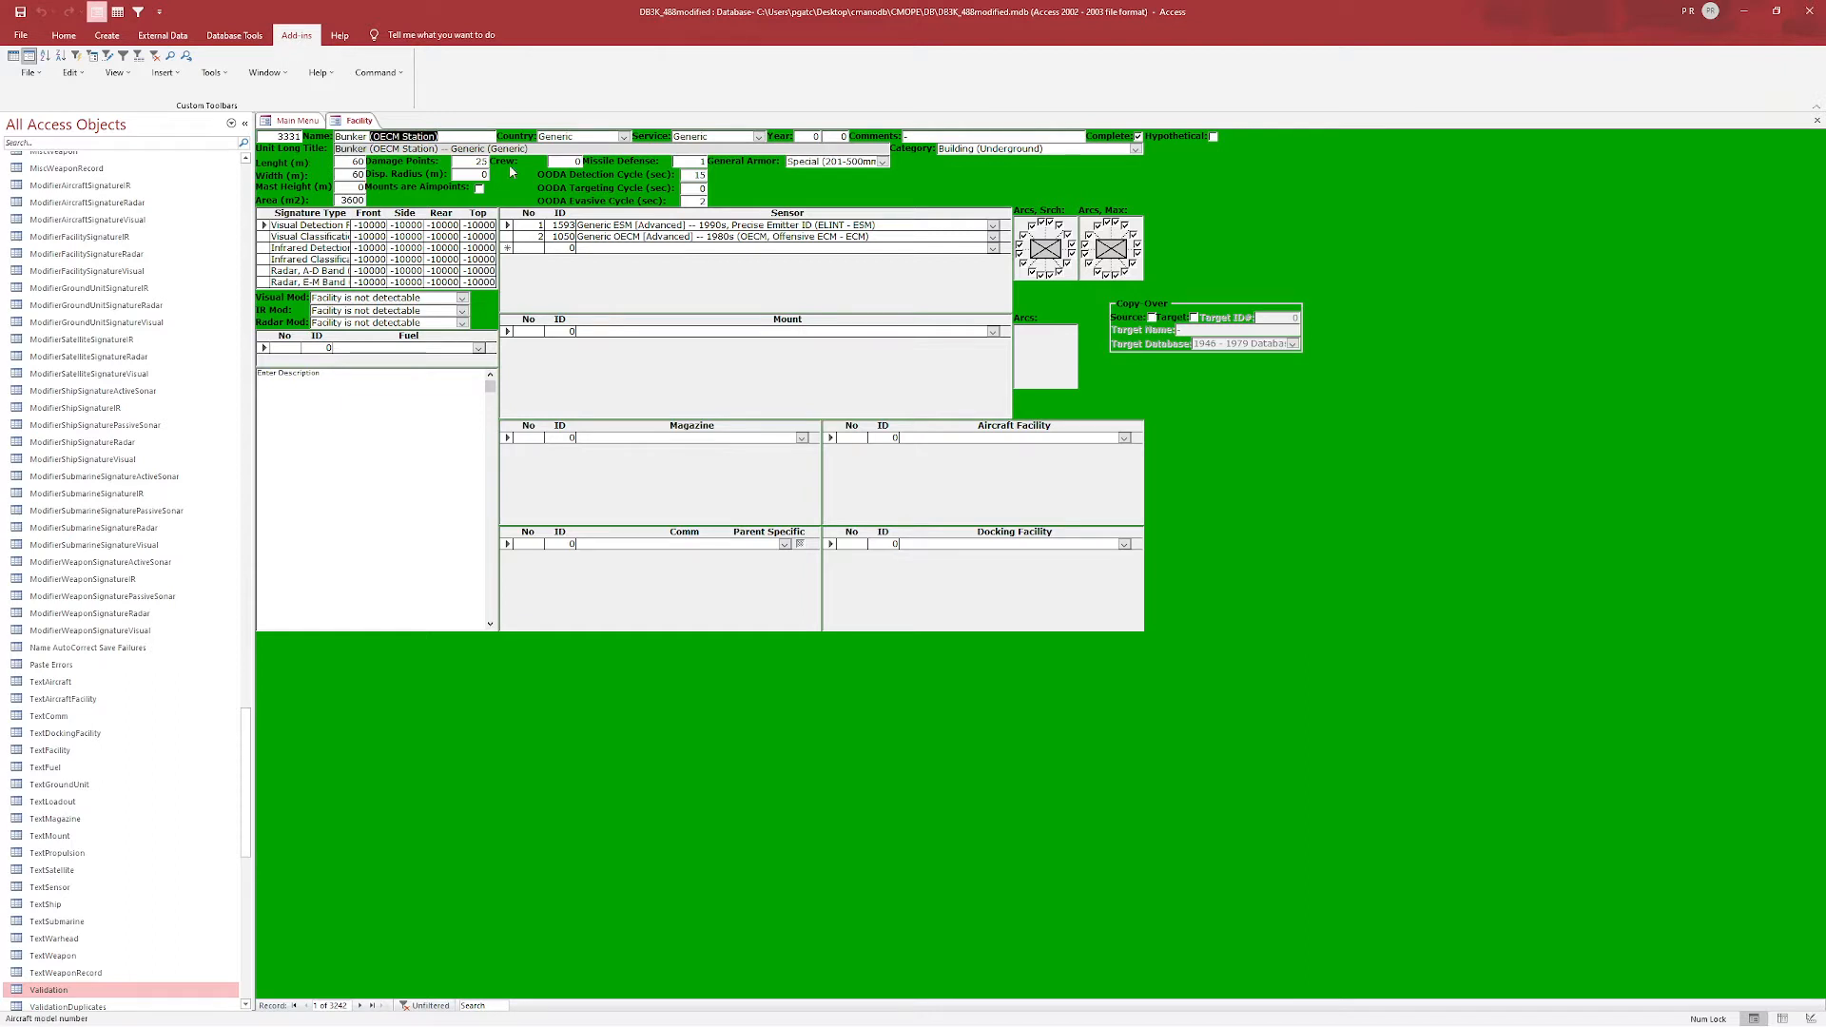
key(Right)
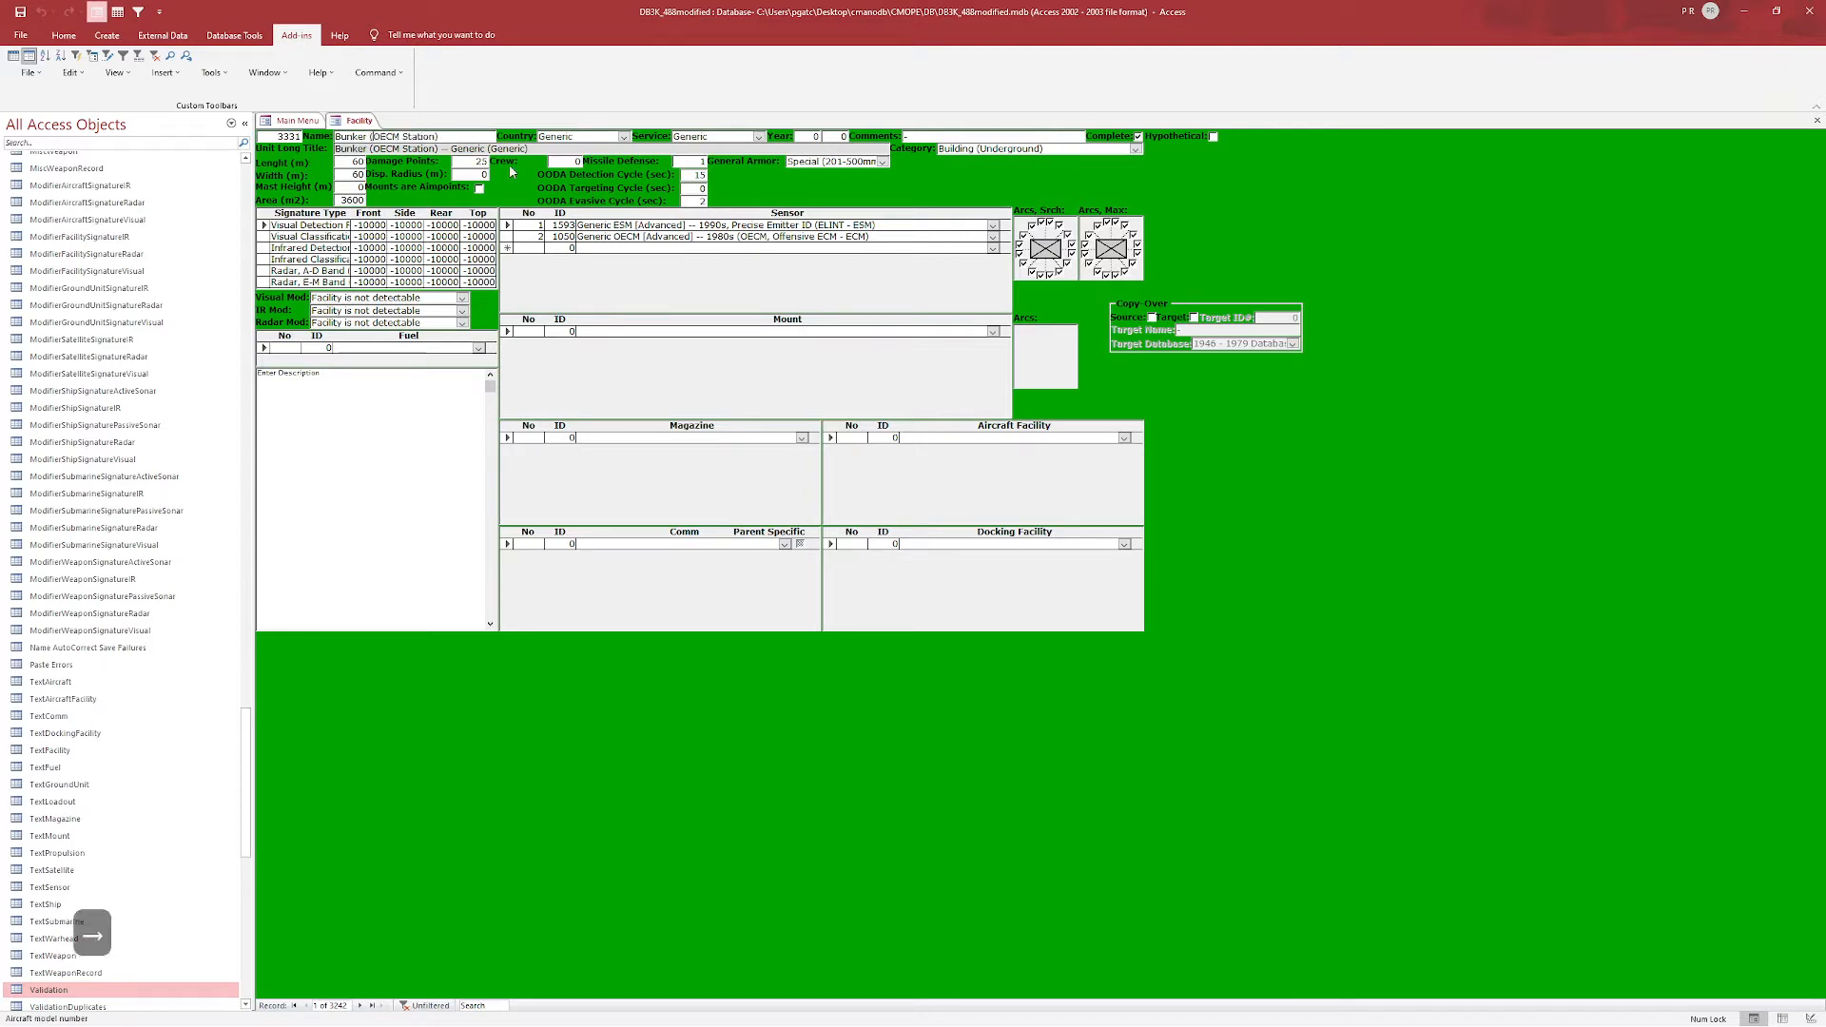
text(Strongpoint)
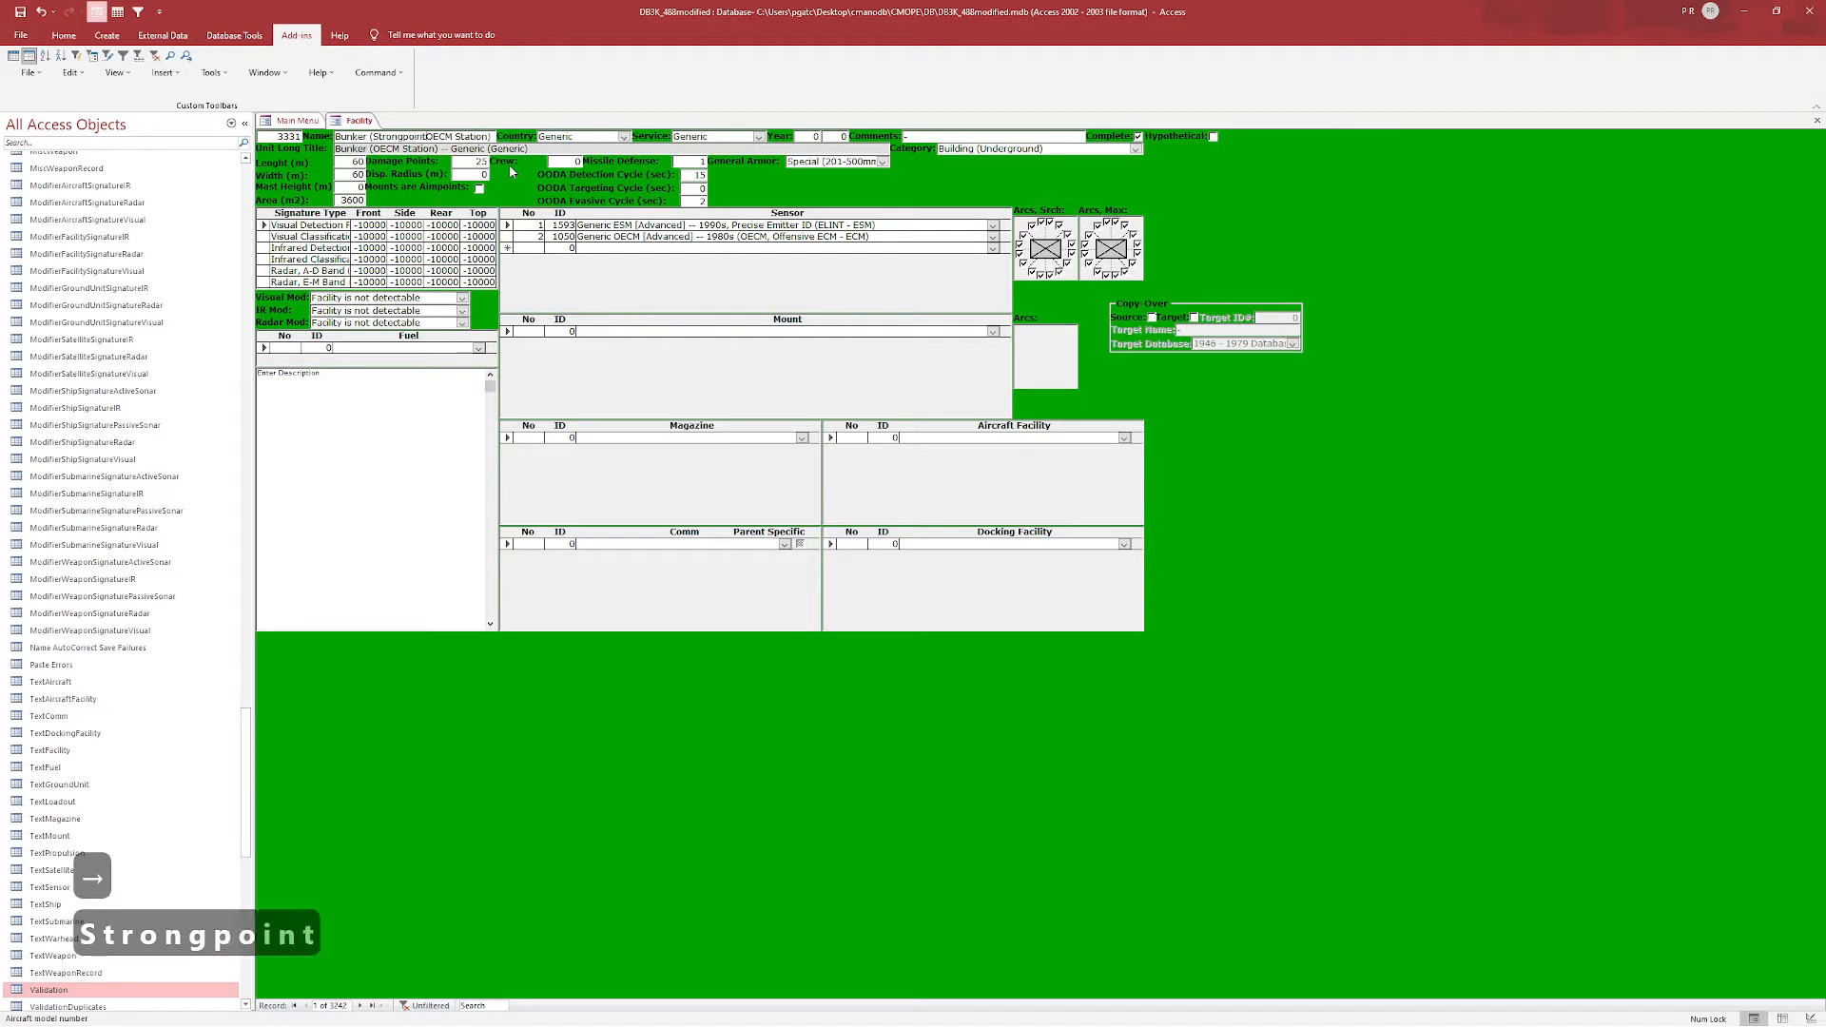
key(Delete)
key(Delete)
key(Delete)
key(Delete)
key(Delete)
key(Delete)
key(Delete)
key(Delete)
key(Delete)
key(Delete)
key(Delete)
key(Delete)
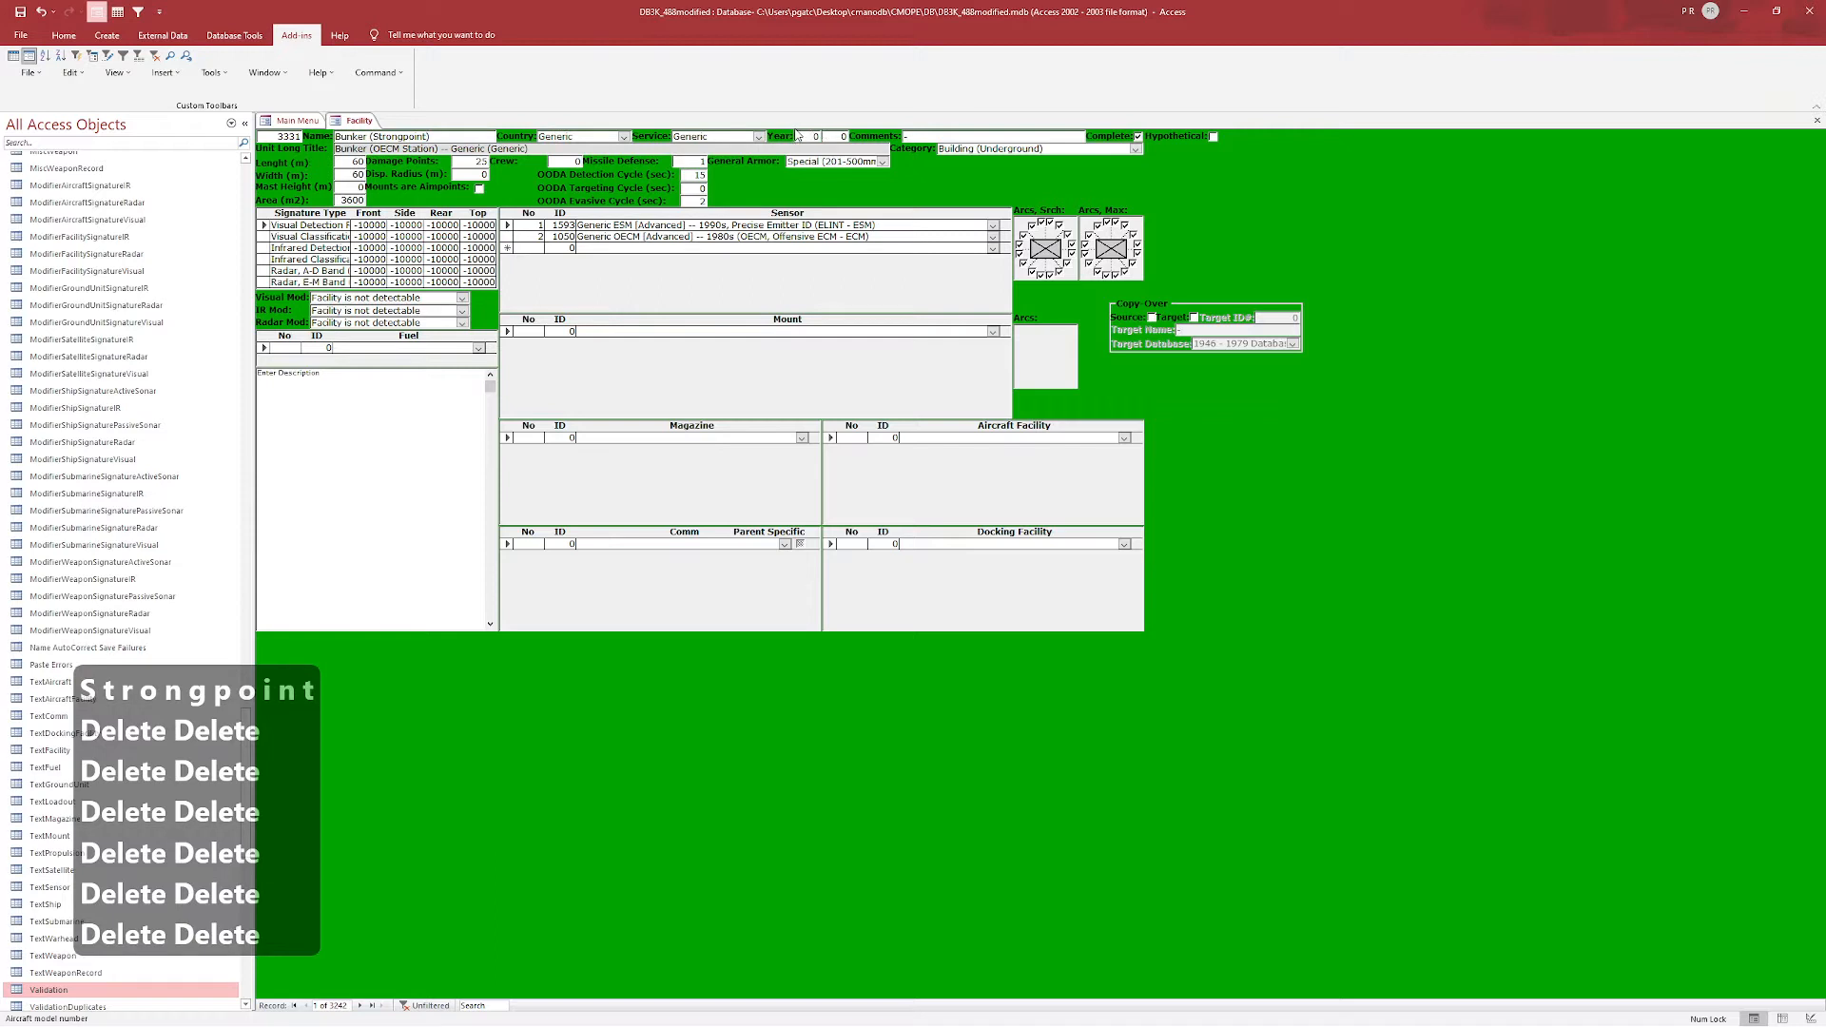
- Replace the facility's Comments text with "Example bunker with some armaments"
click(954, 137)
key(BackSpace)
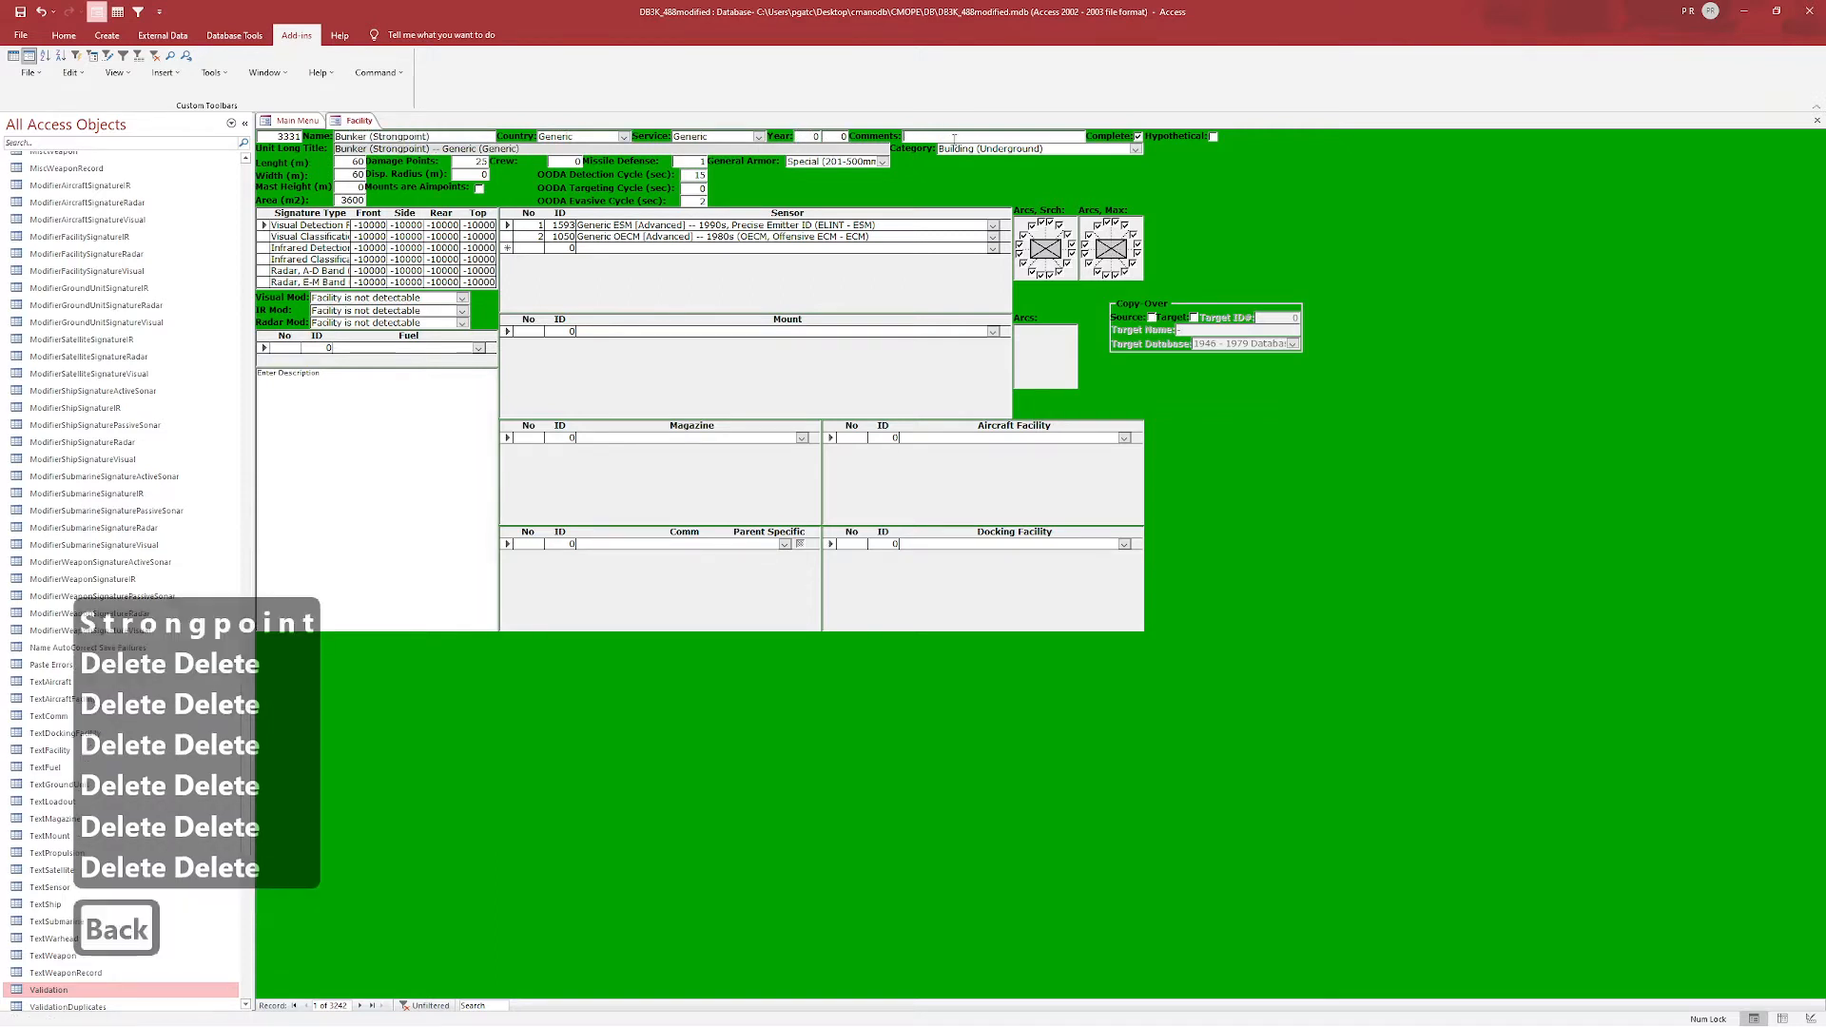
text(Example bunker with m)
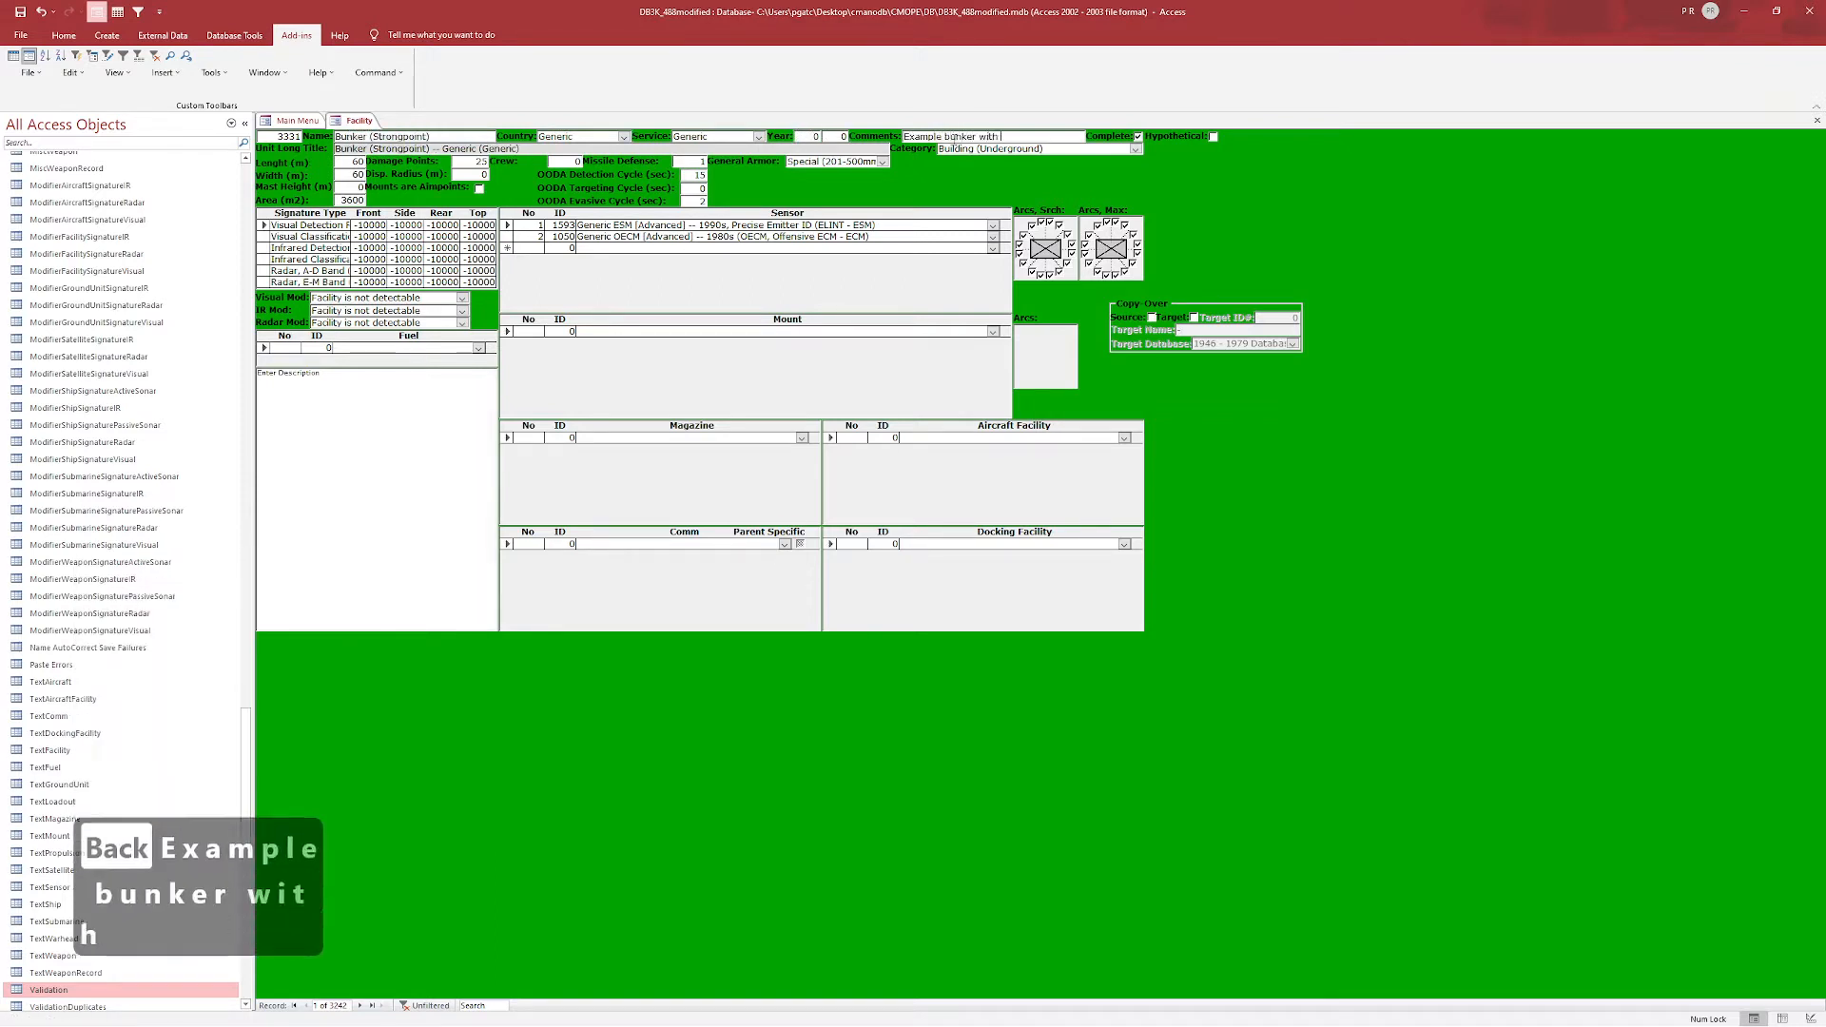
key(BackSpace)
text(some armaments)
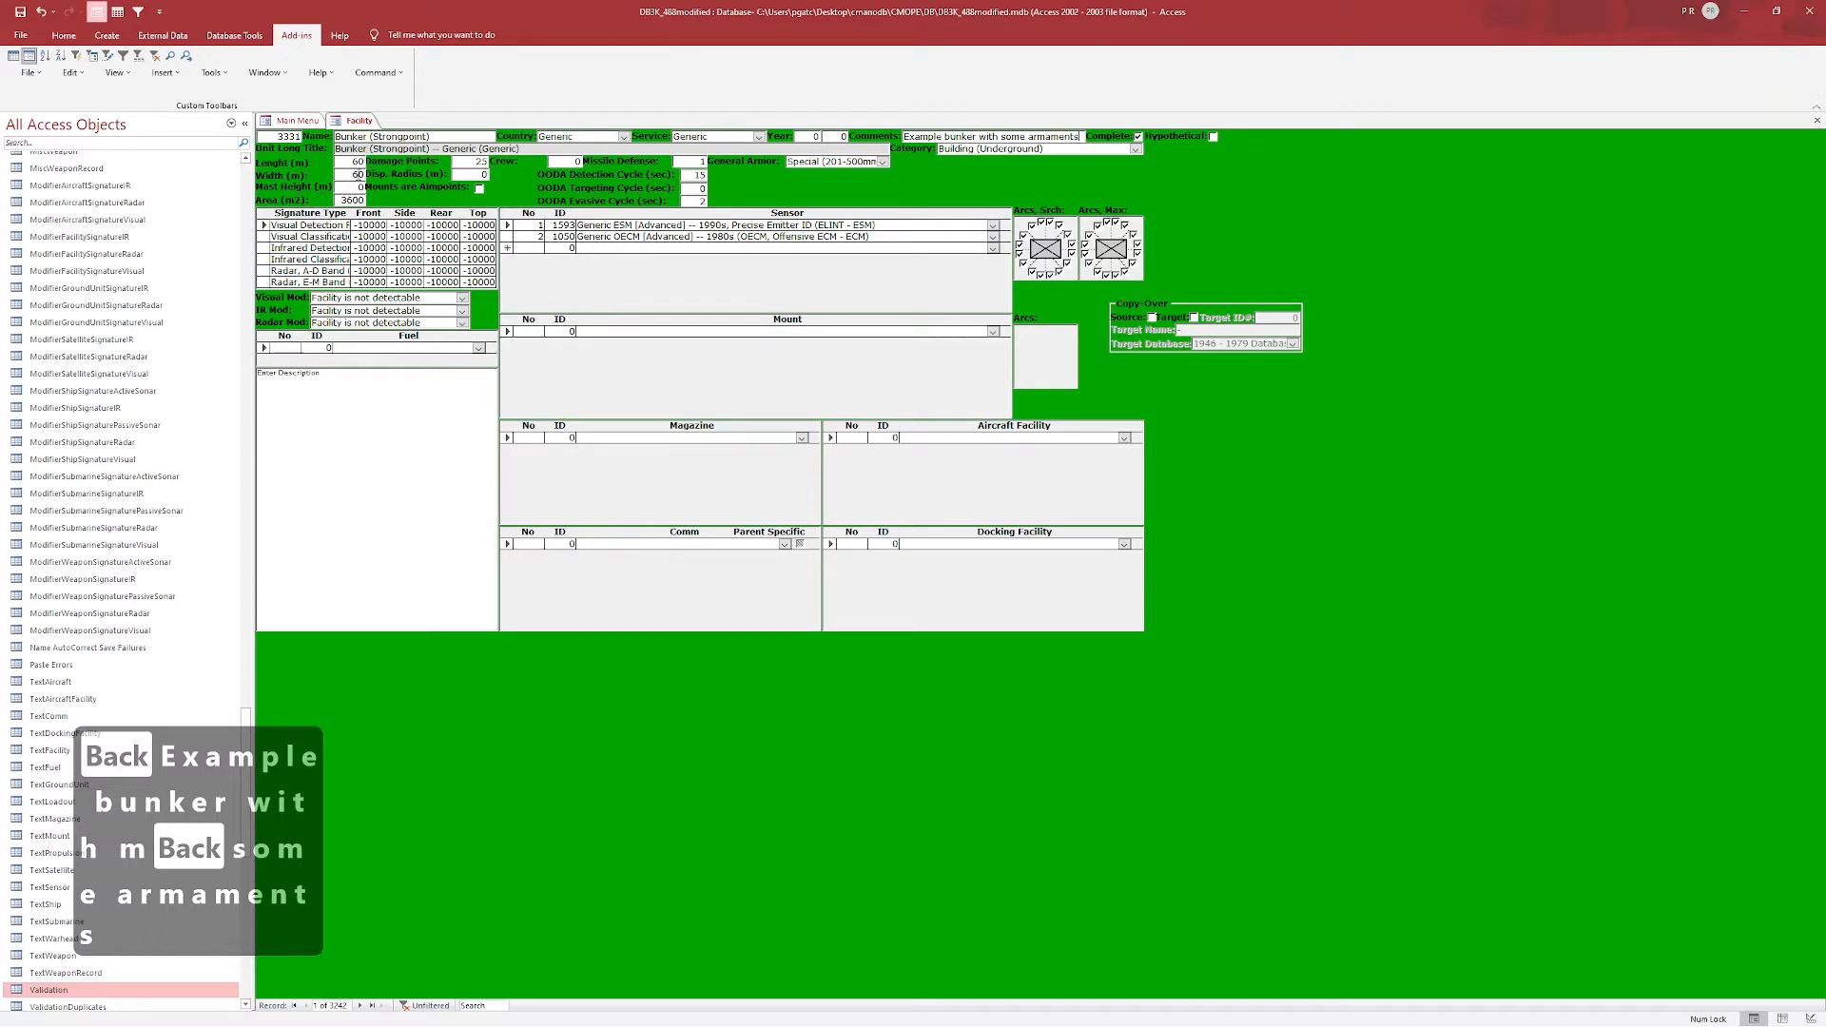
- Set the bunker's length and width to 15 m, damage points to 10, and OODA targeting cycle to 10 seconds
click(348, 162)
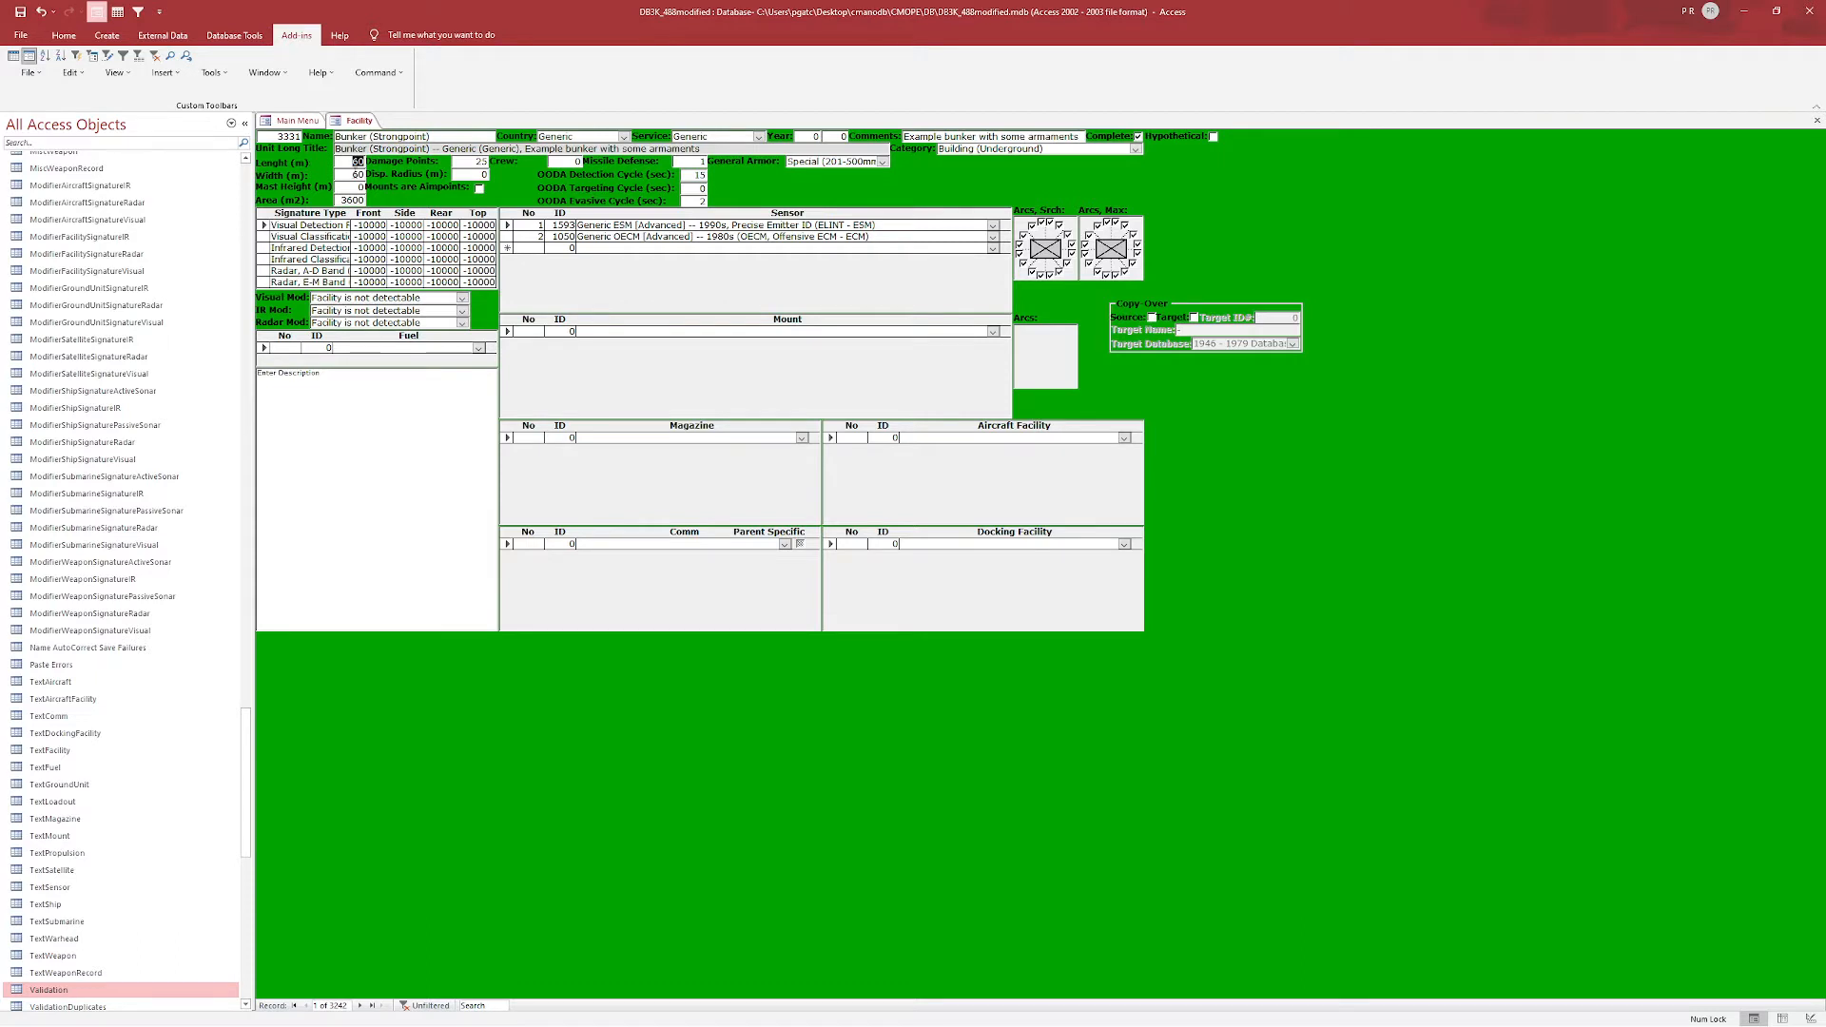
text(15)
key(Tab)
text(15)
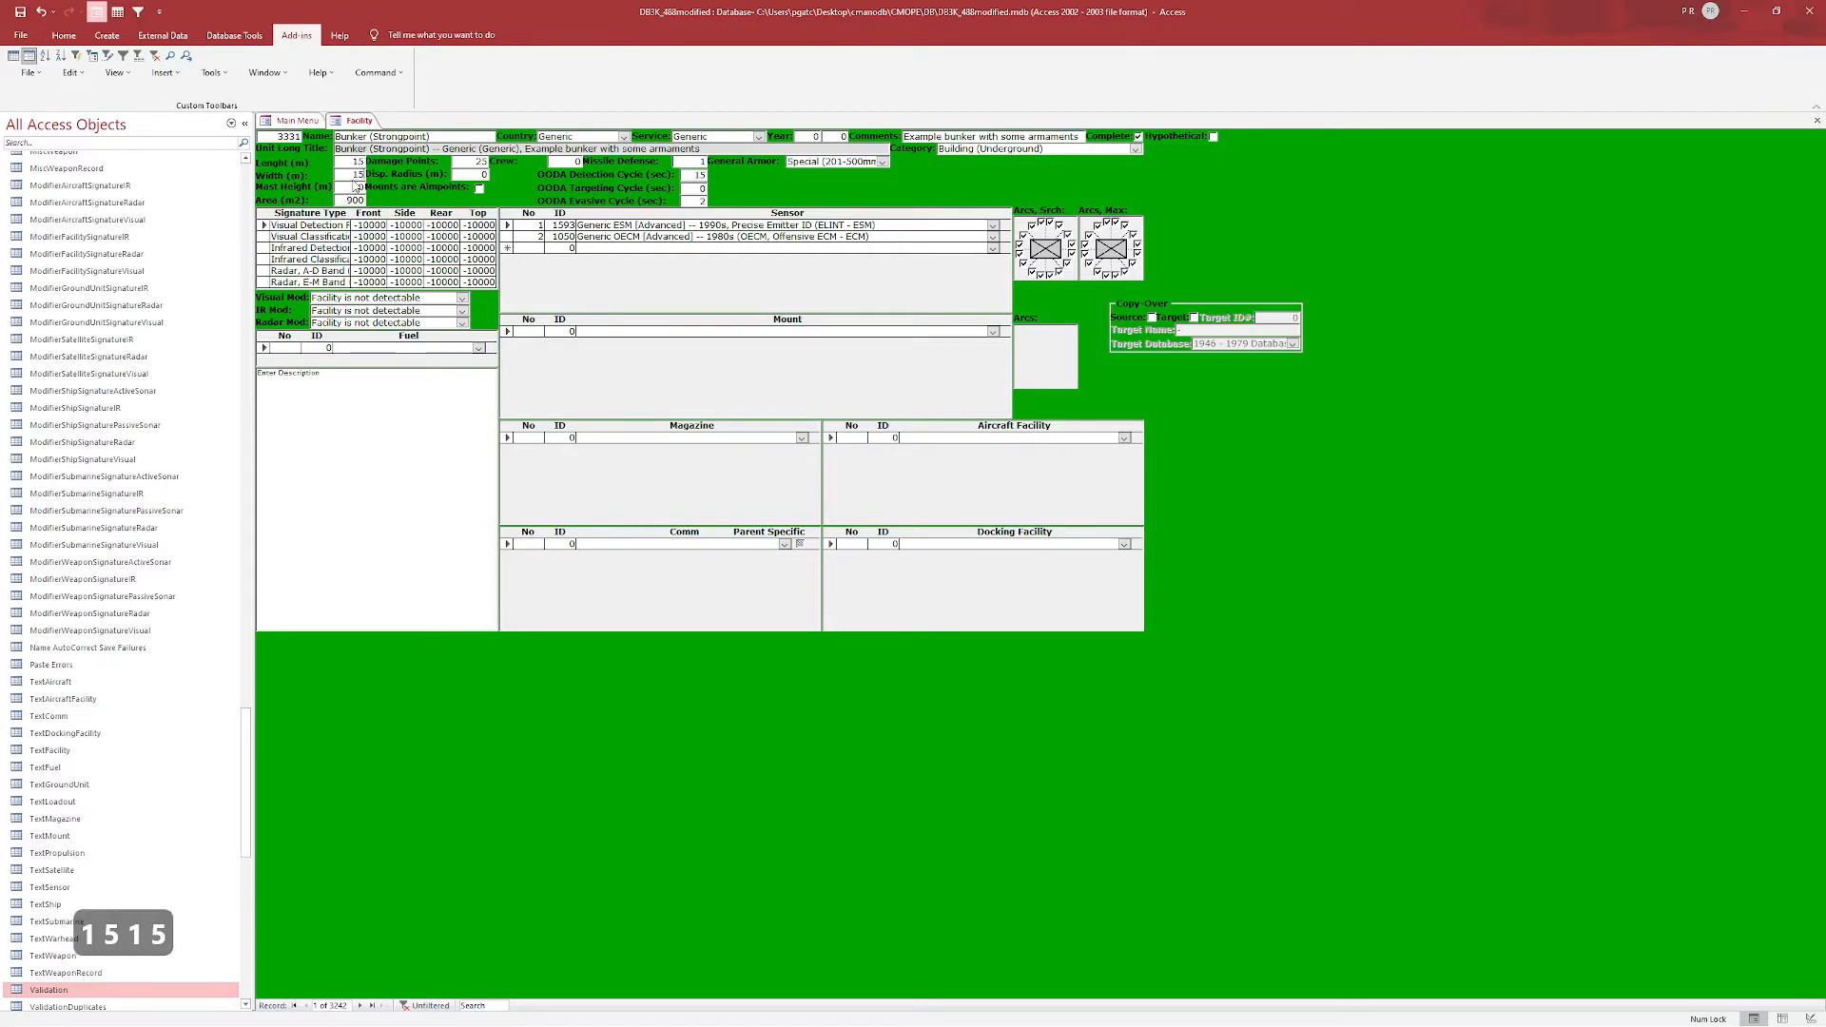
key(Tab)
key(Tab)
text(10)
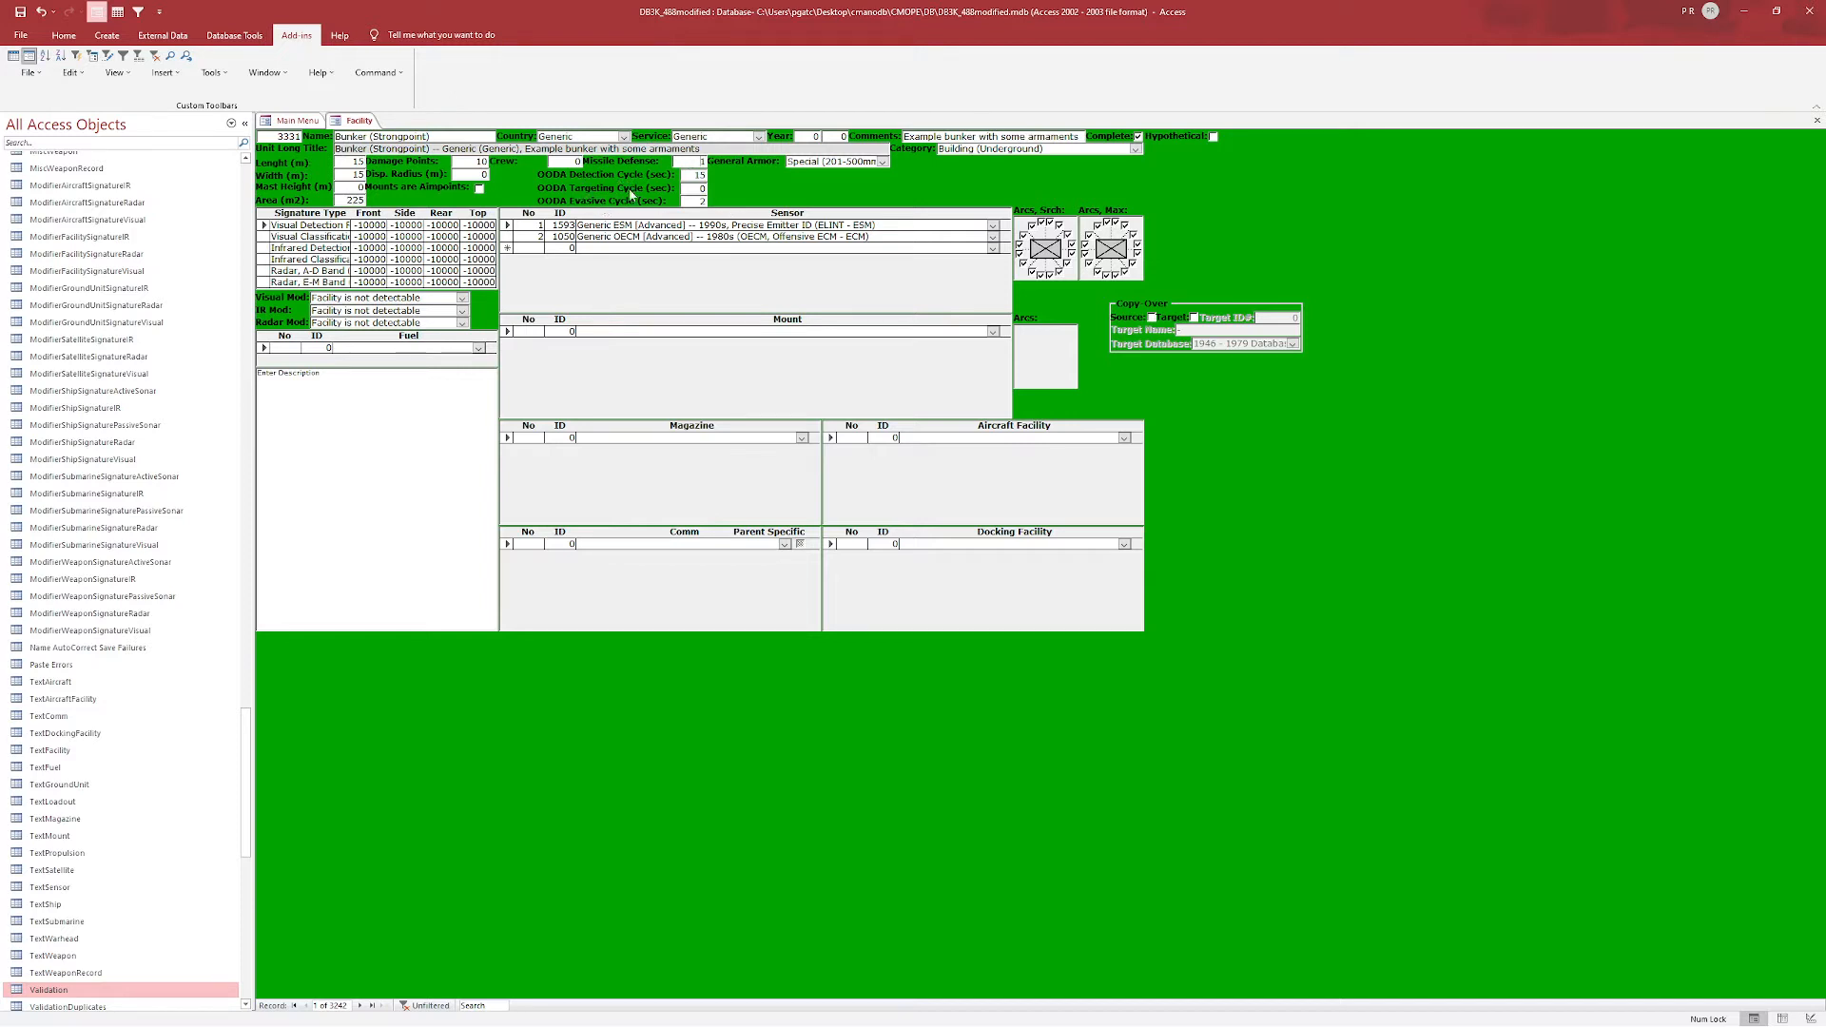
text(10)
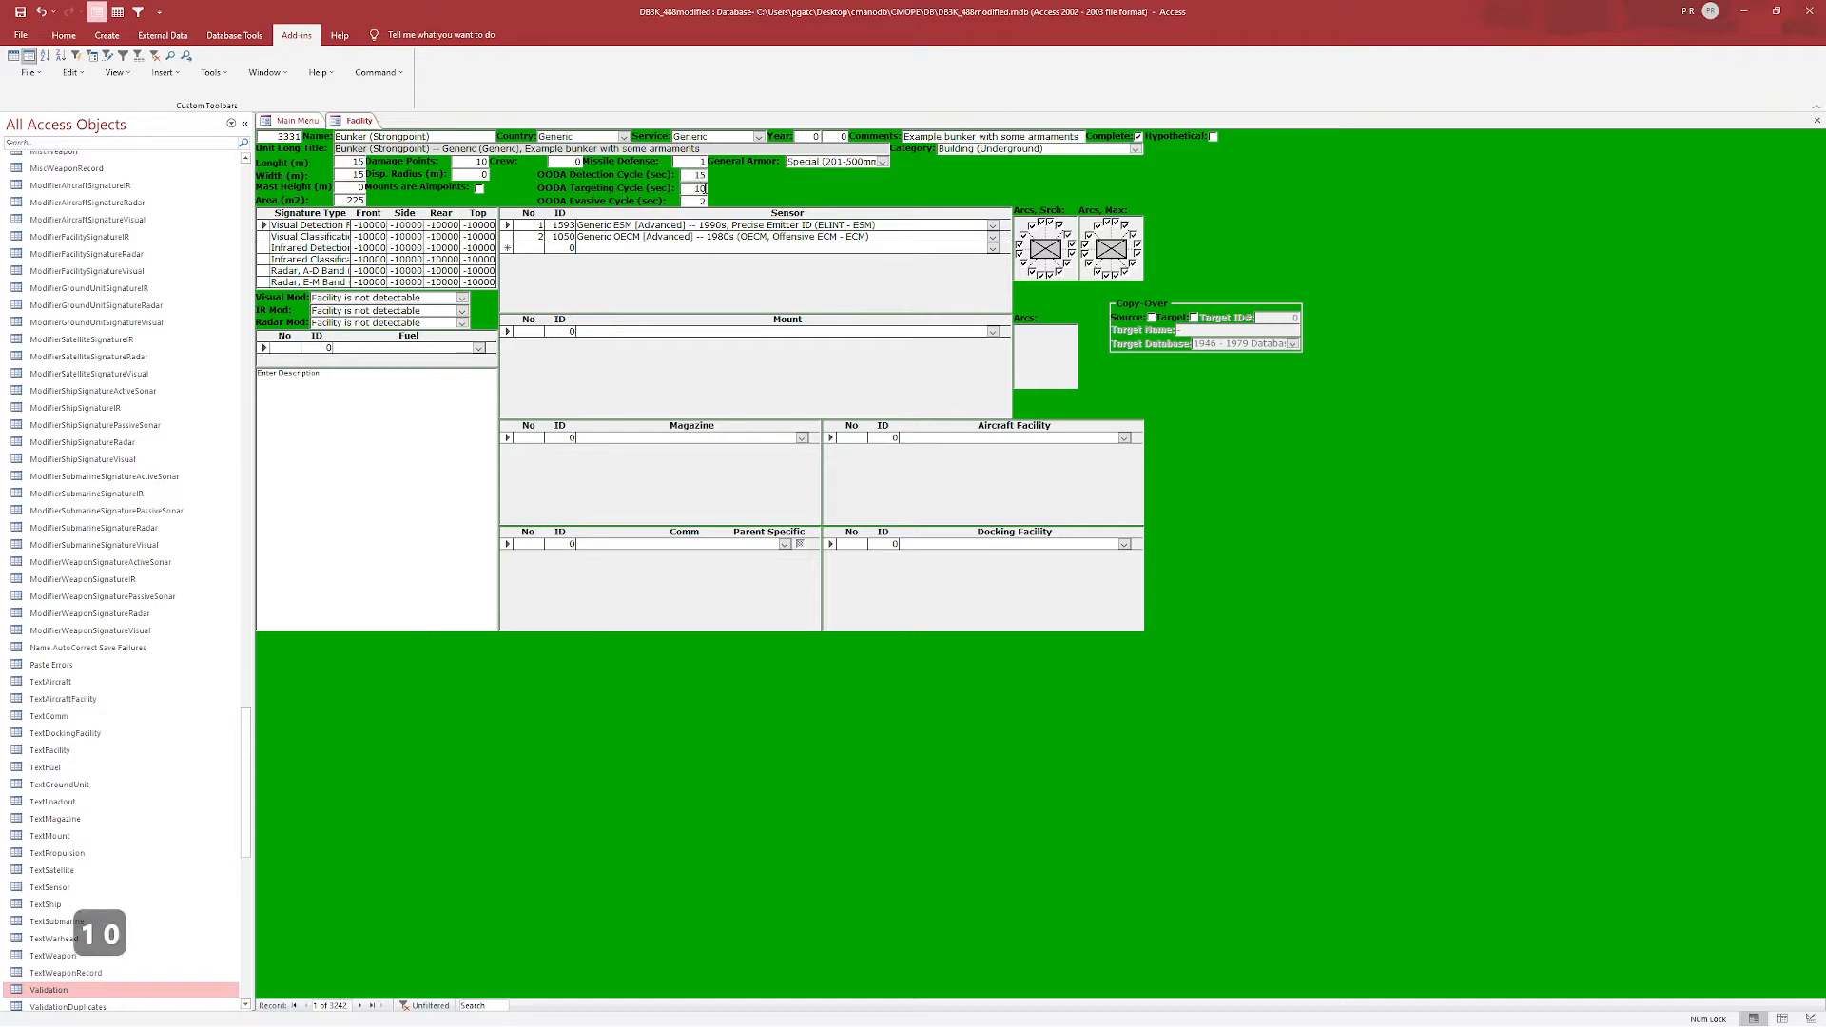
- Set the bunker's general armor to Heavy (141-200mm RHA) and its category to Building (Bunker)
click(884, 164)
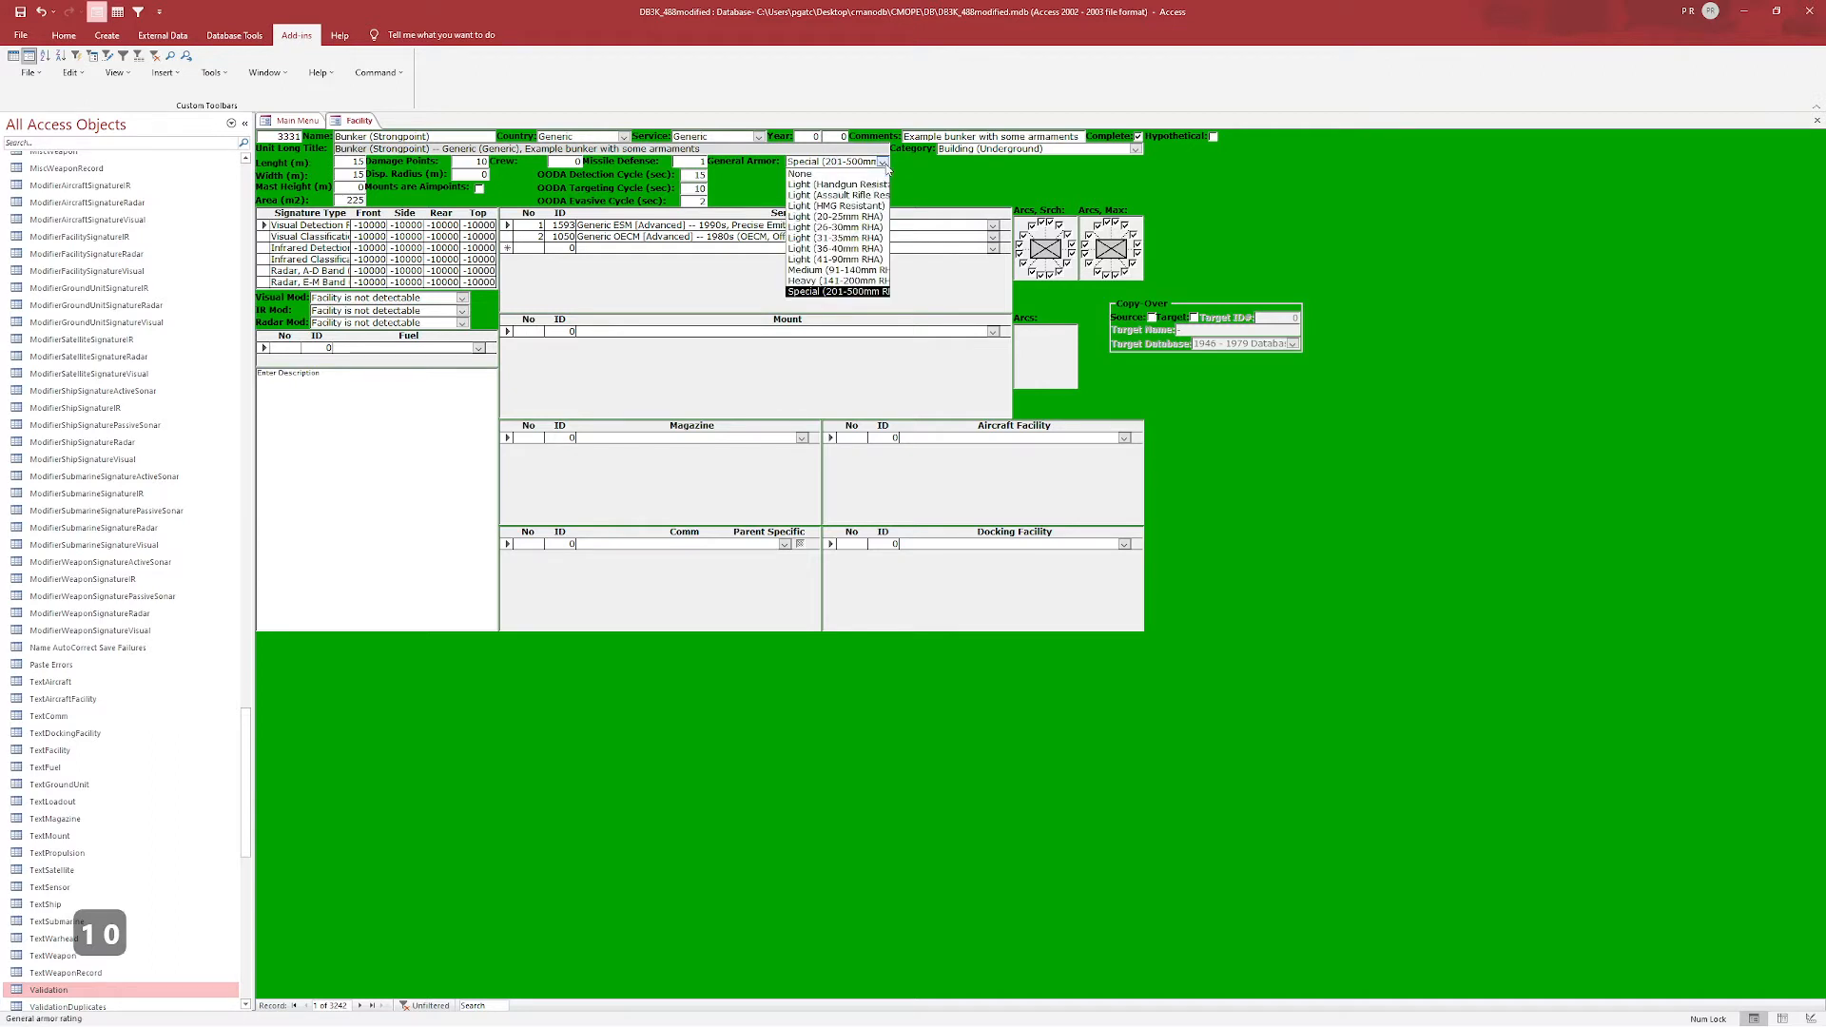
click(842, 281)
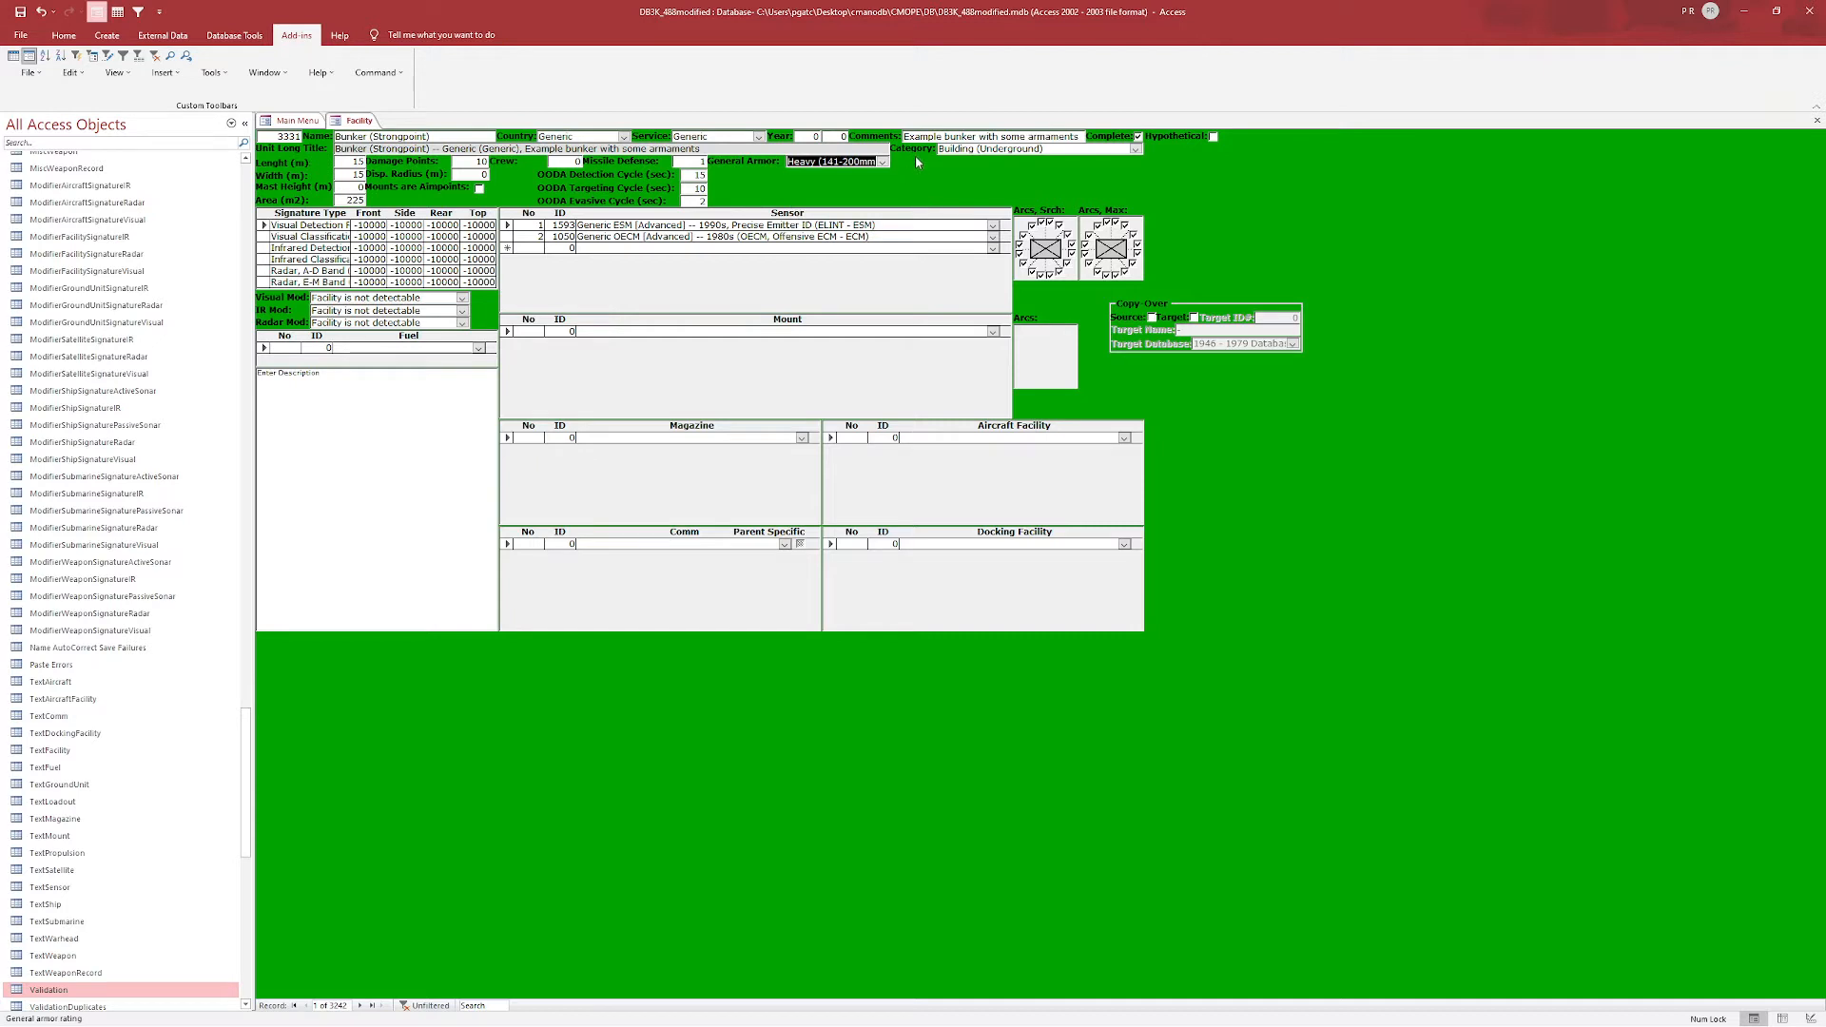
click(1135, 149)
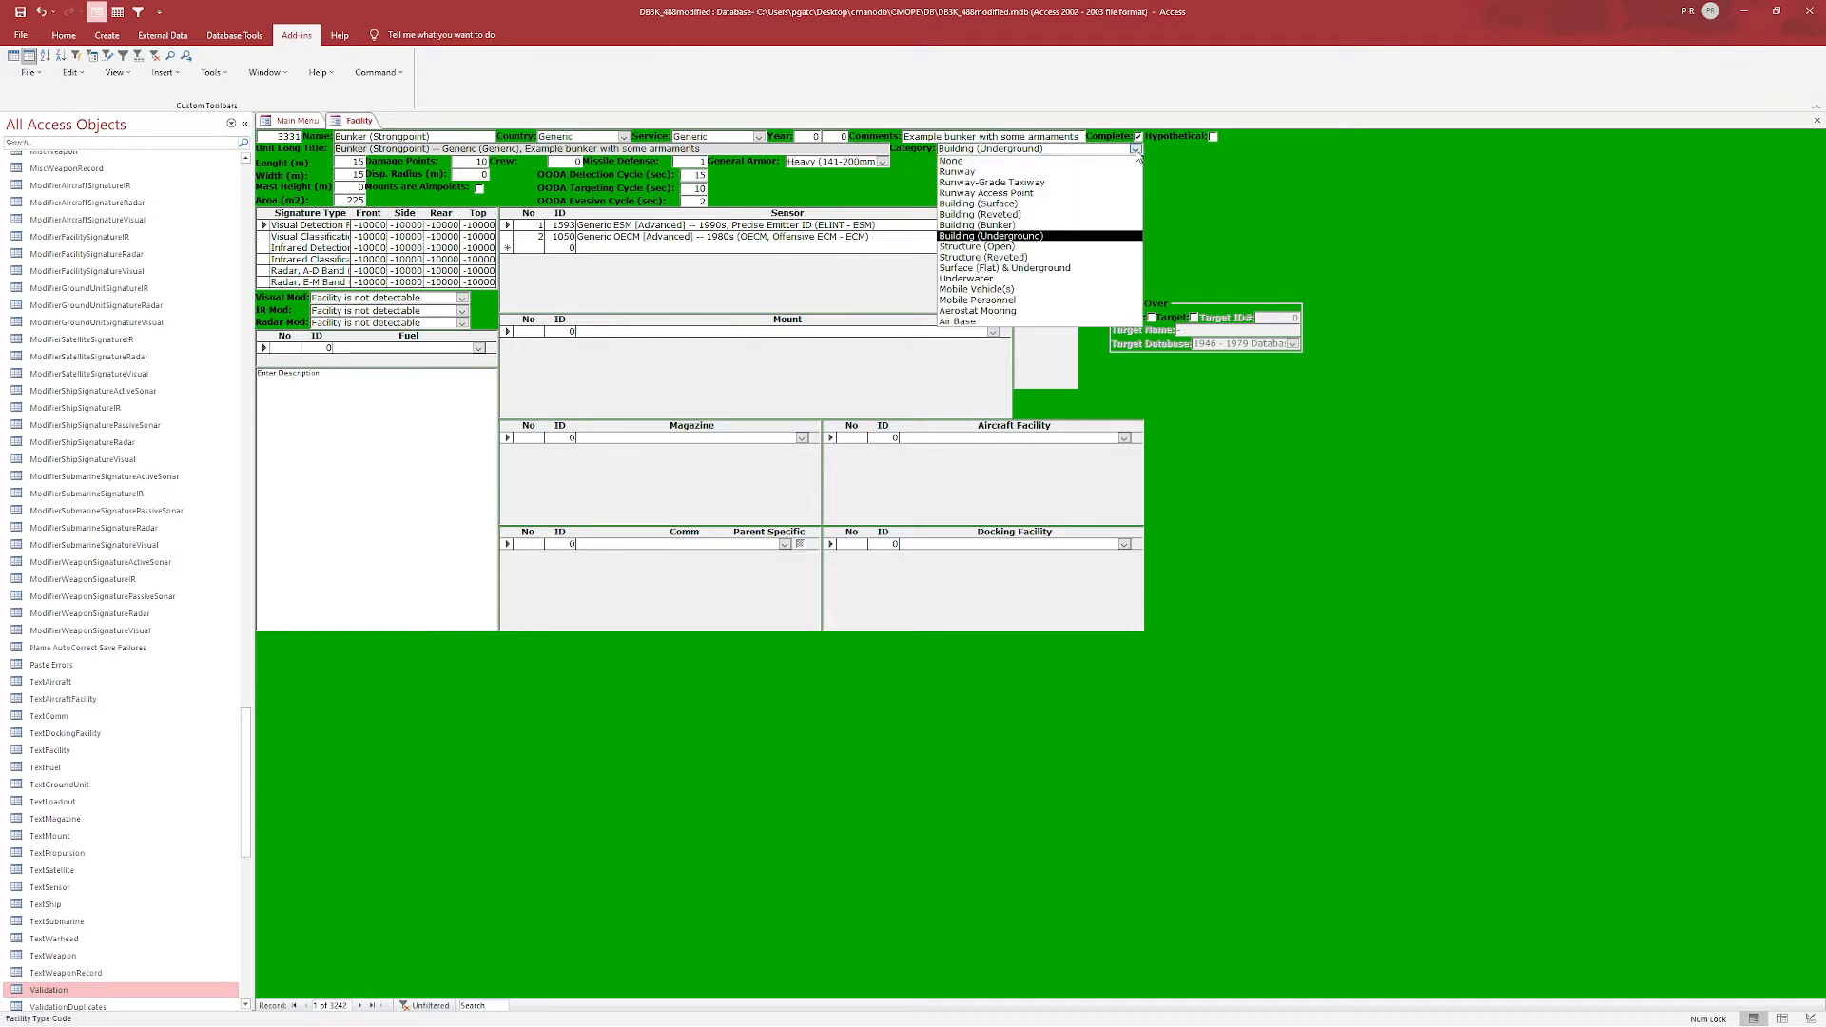
click(1122, 226)
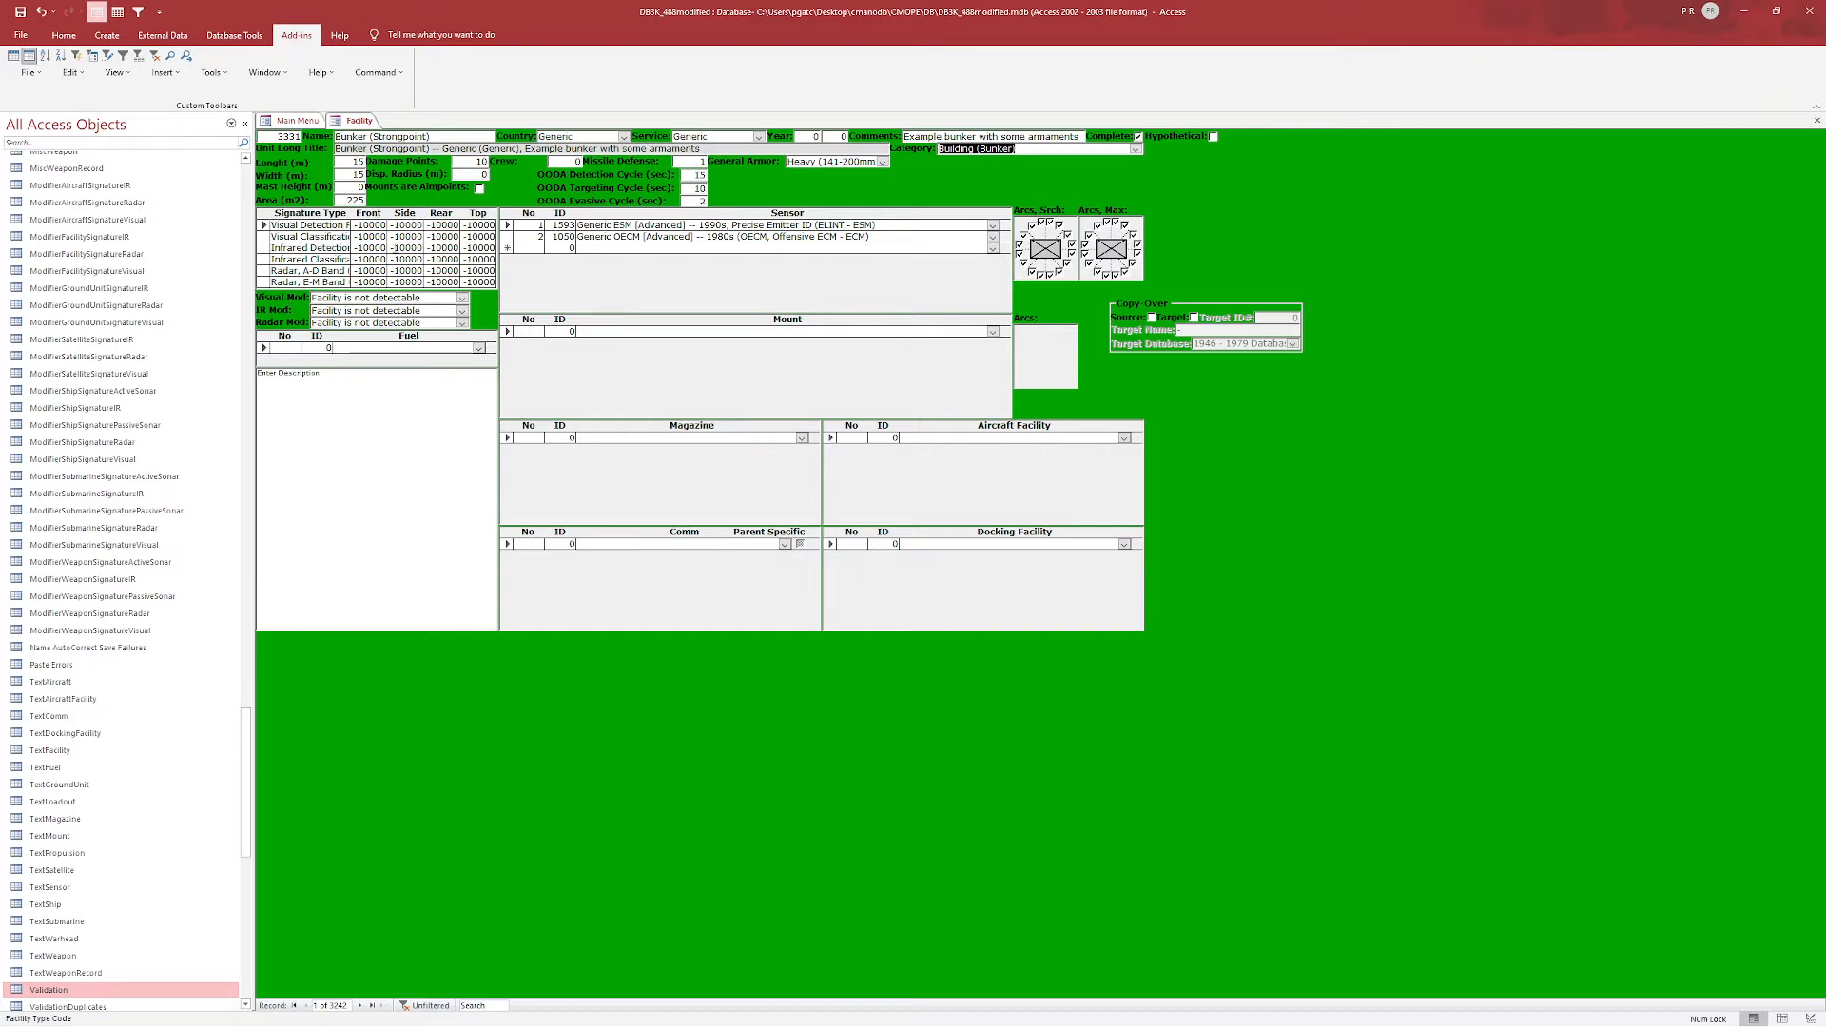
- Set the bunker's visual signature modifier to Medium (Most buildings)
click(464, 298)
click(462, 298)
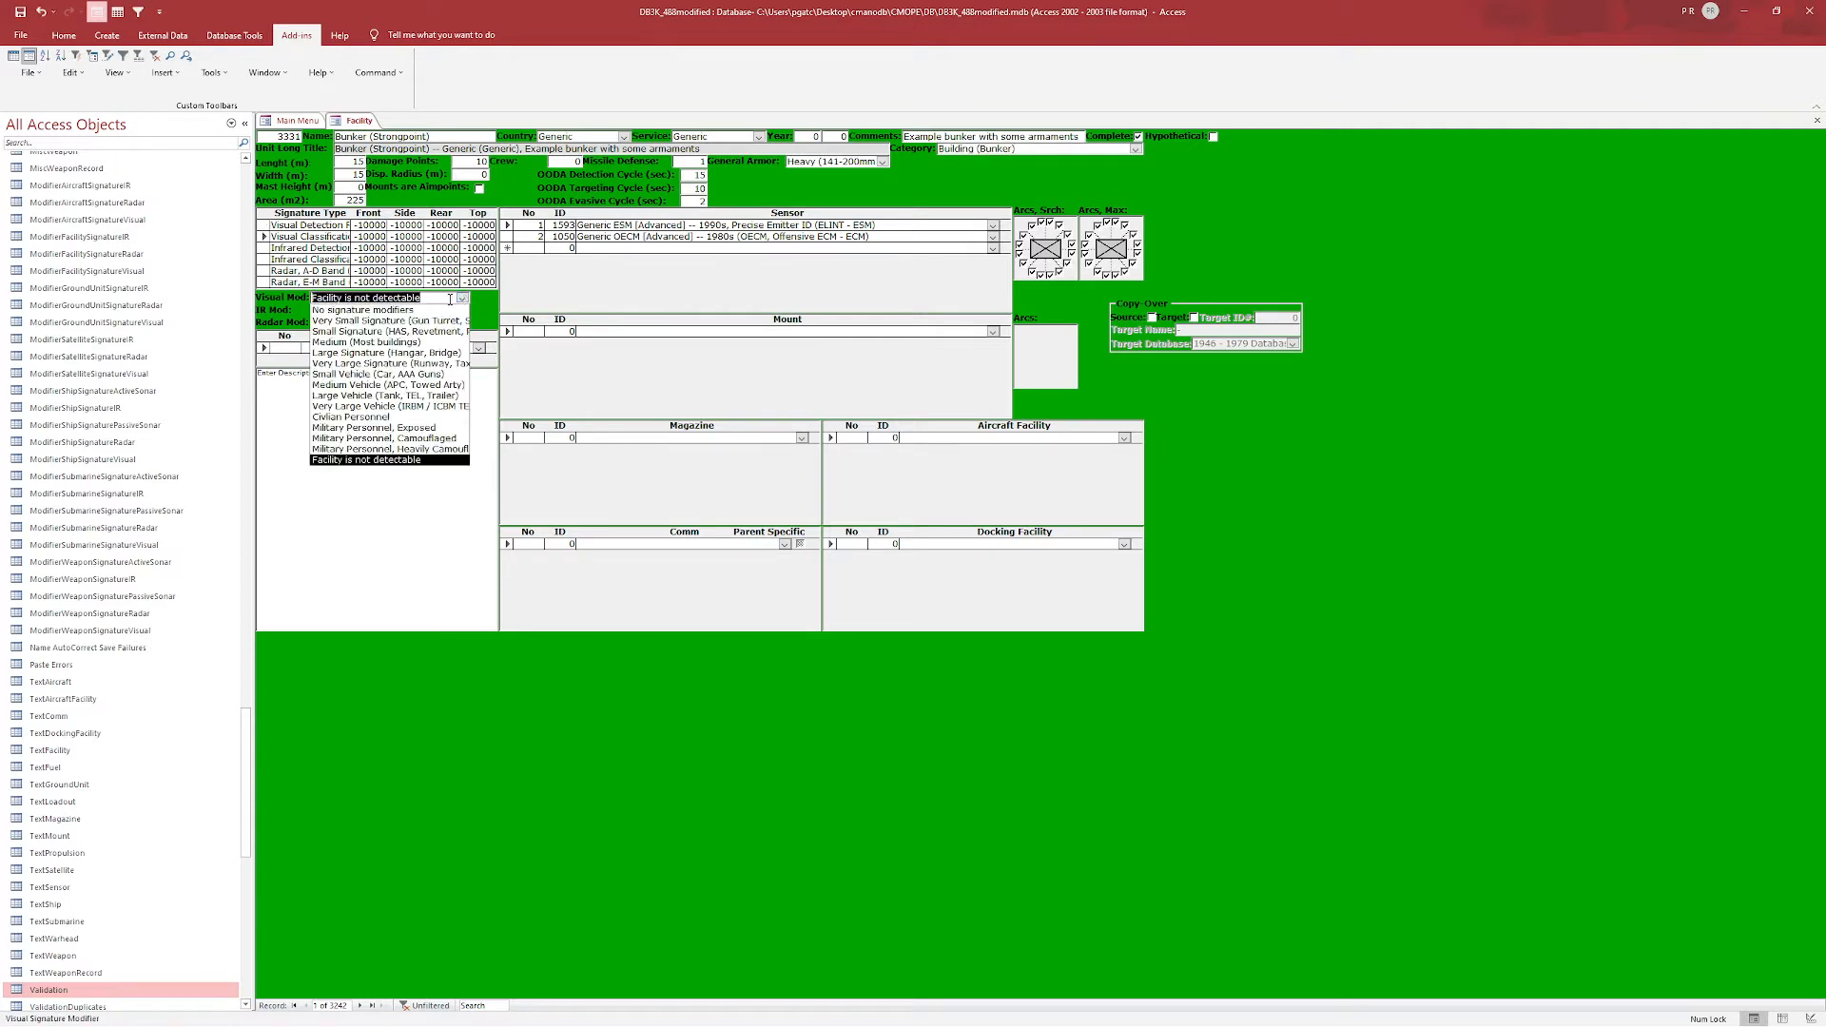
click(433, 342)
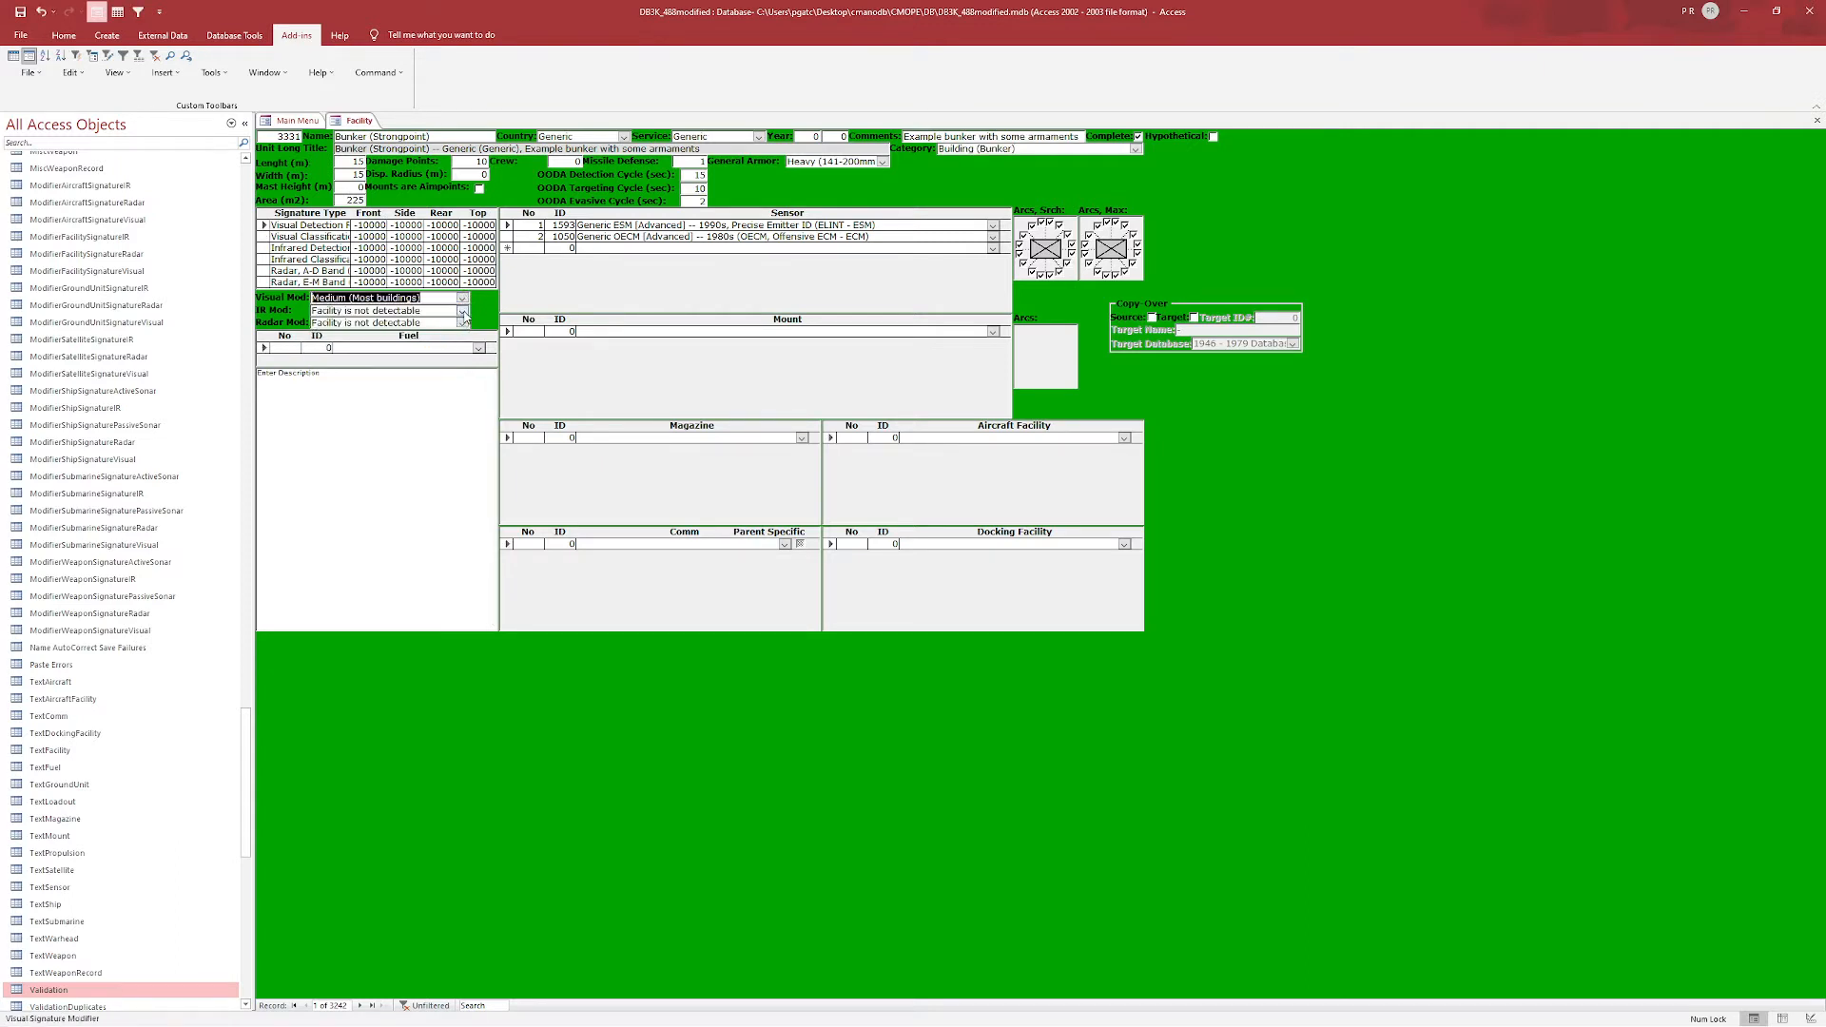
- Set the bunker's infrared and radar signature modifiers to Medium (Most buildings)
click(463, 312)
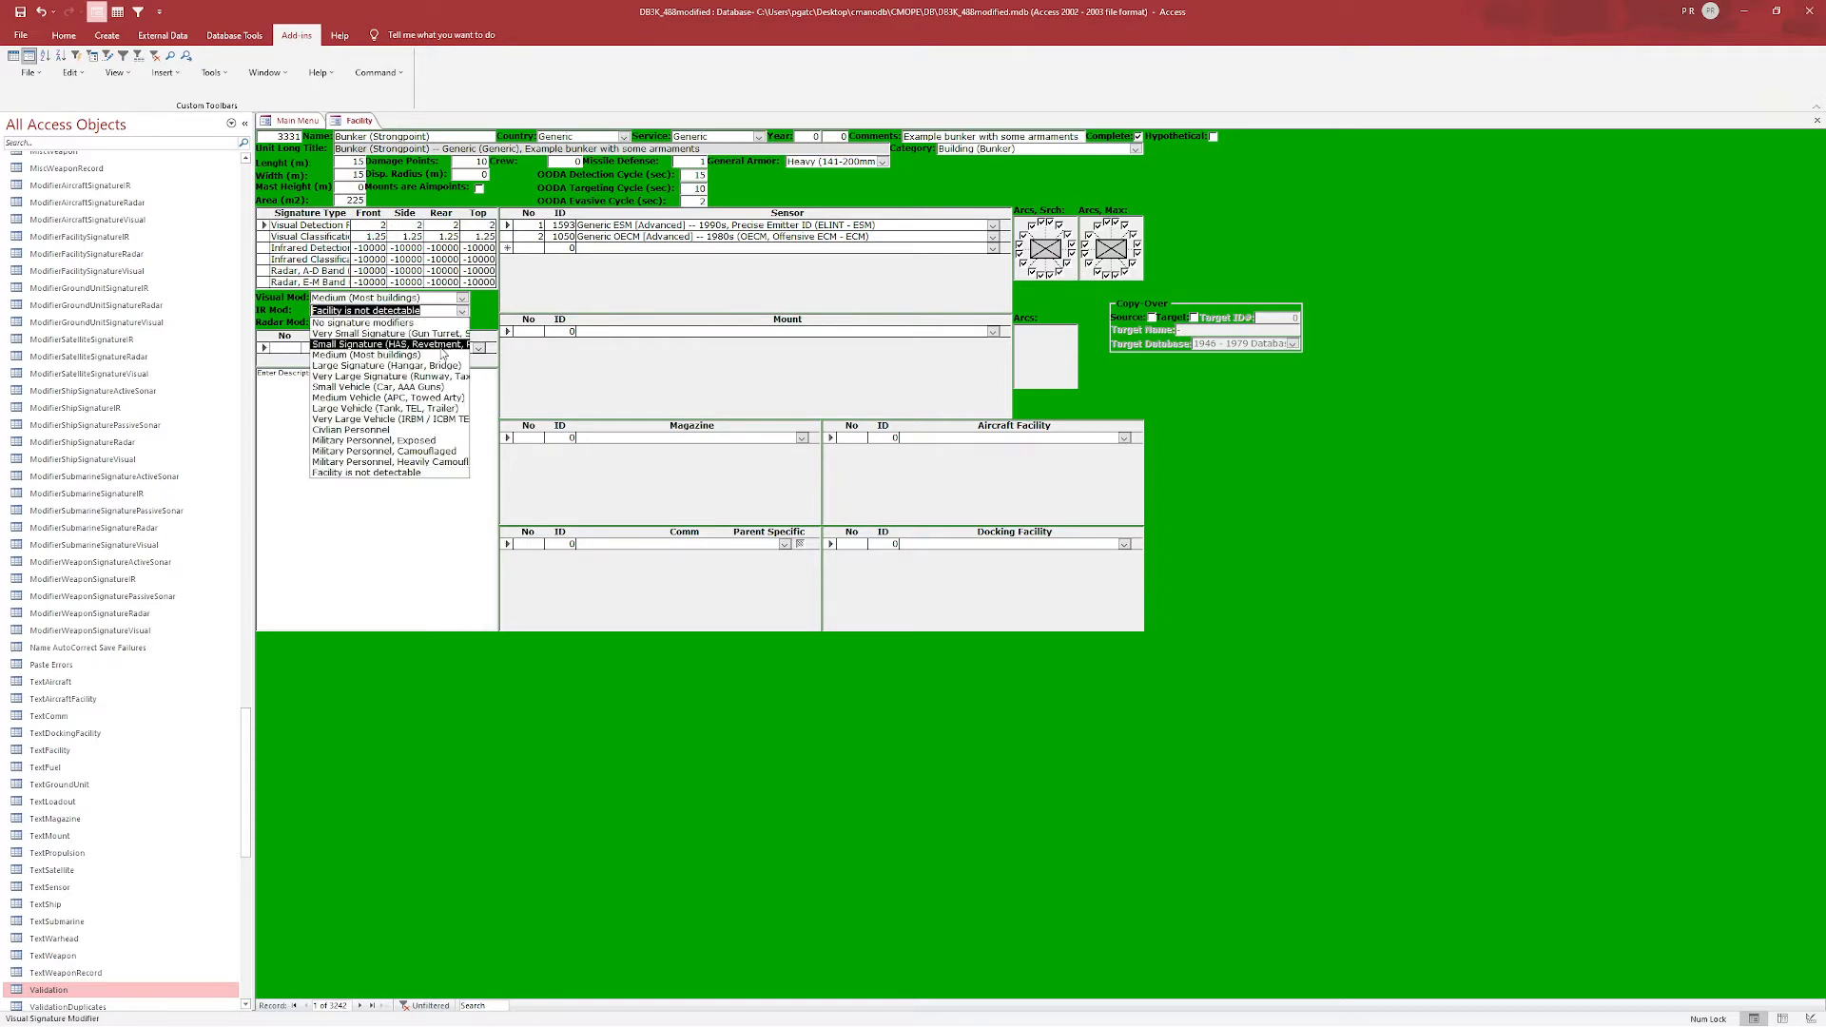
click(441, 355)
click(463, 323)
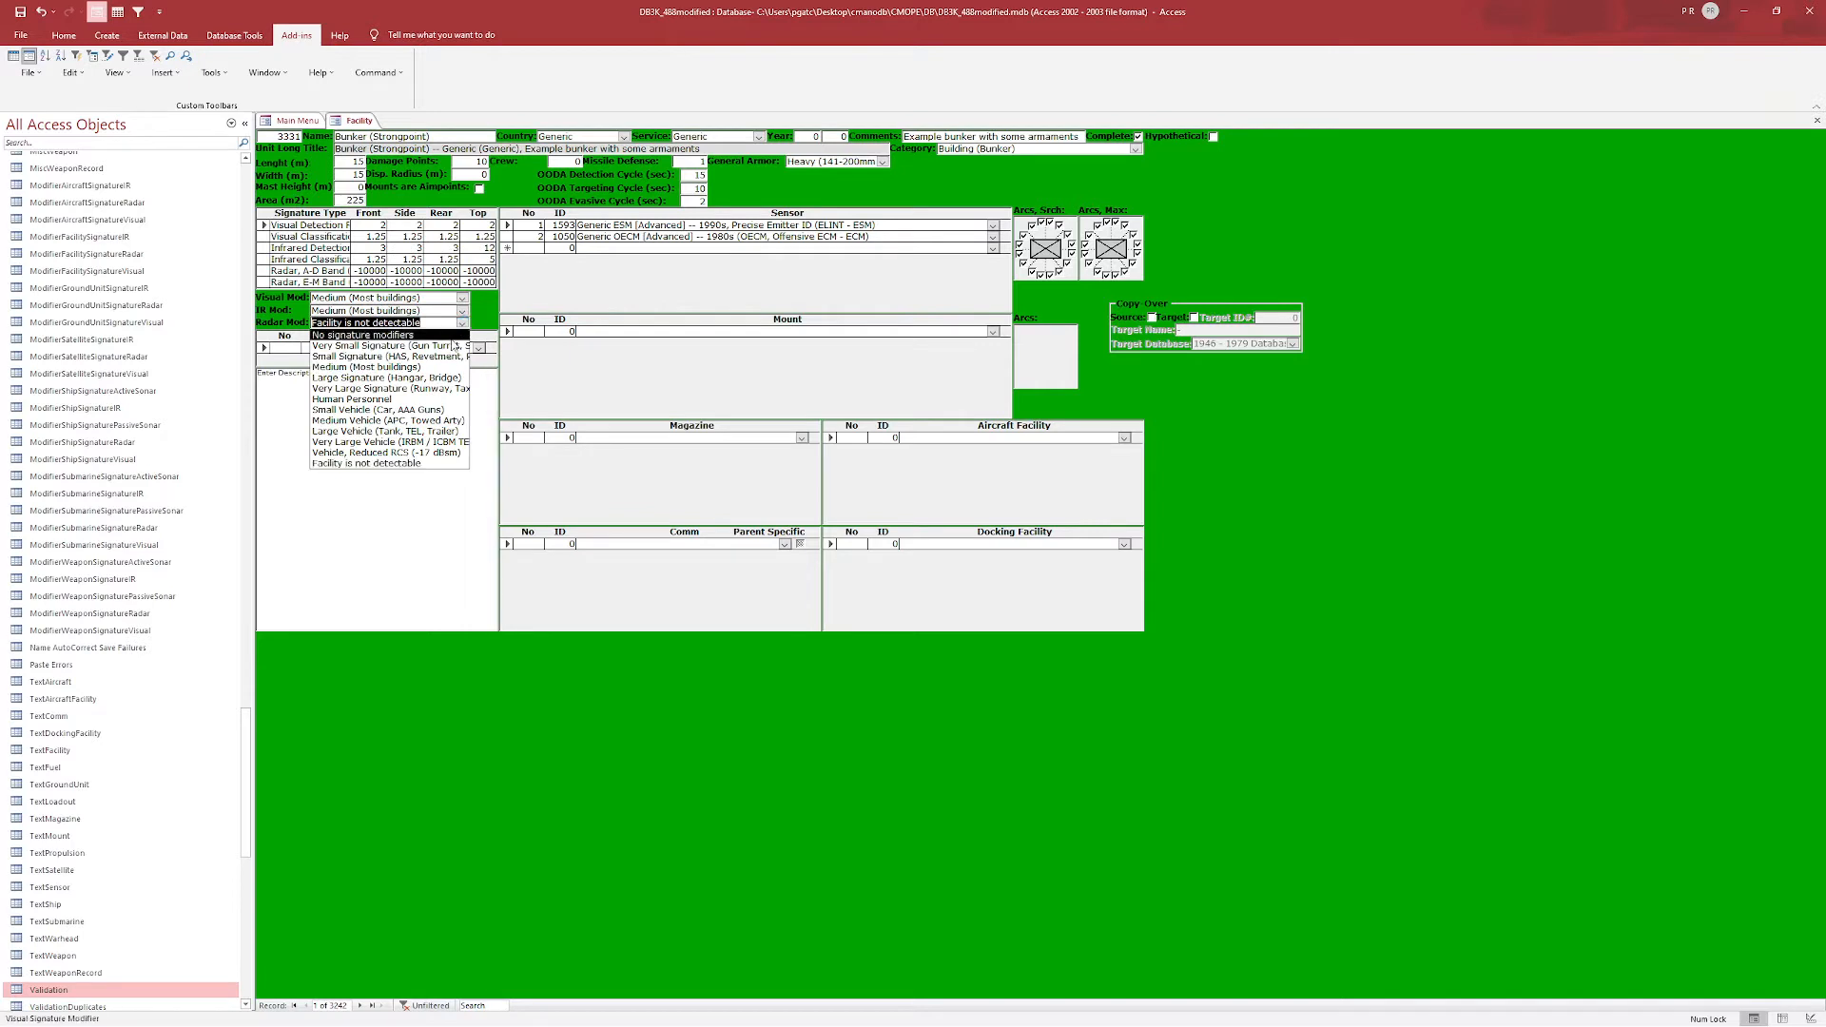
click(441, 368)
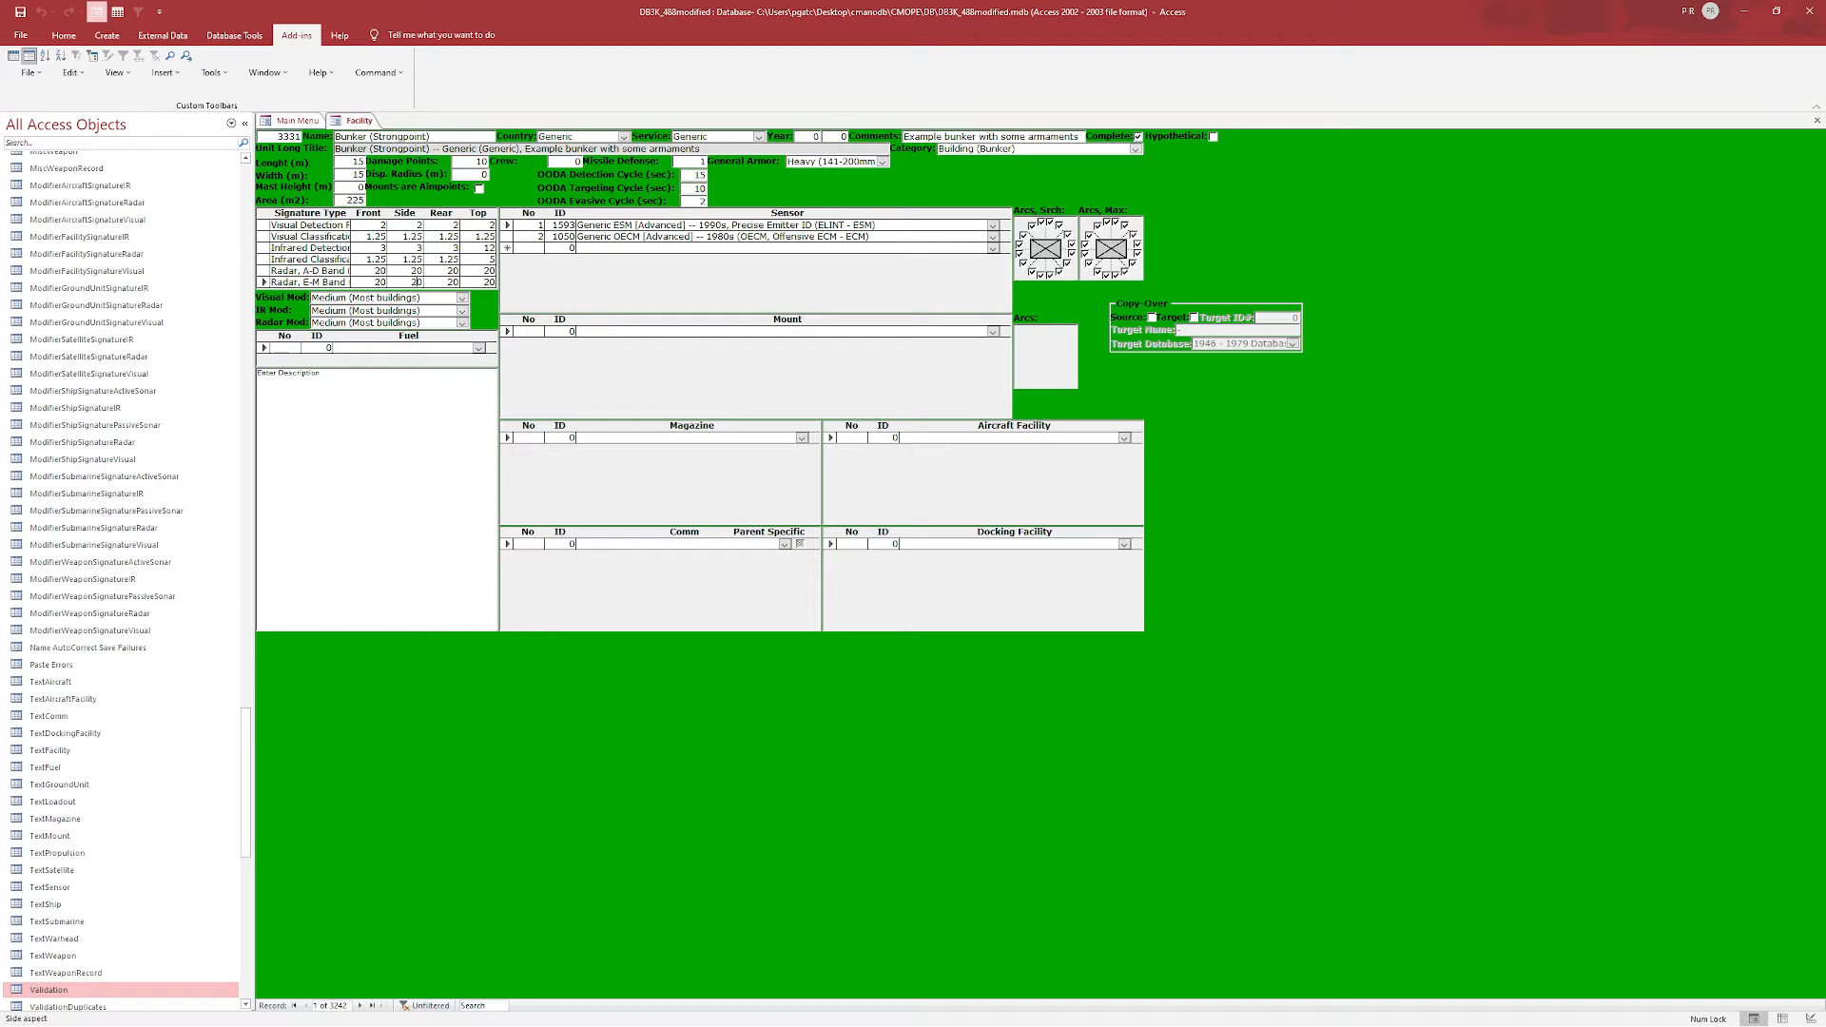
- Consult the suggested facility workflow diagram, dismiss the completed data validation notice and close the database validation tool
key(alt+Tab)
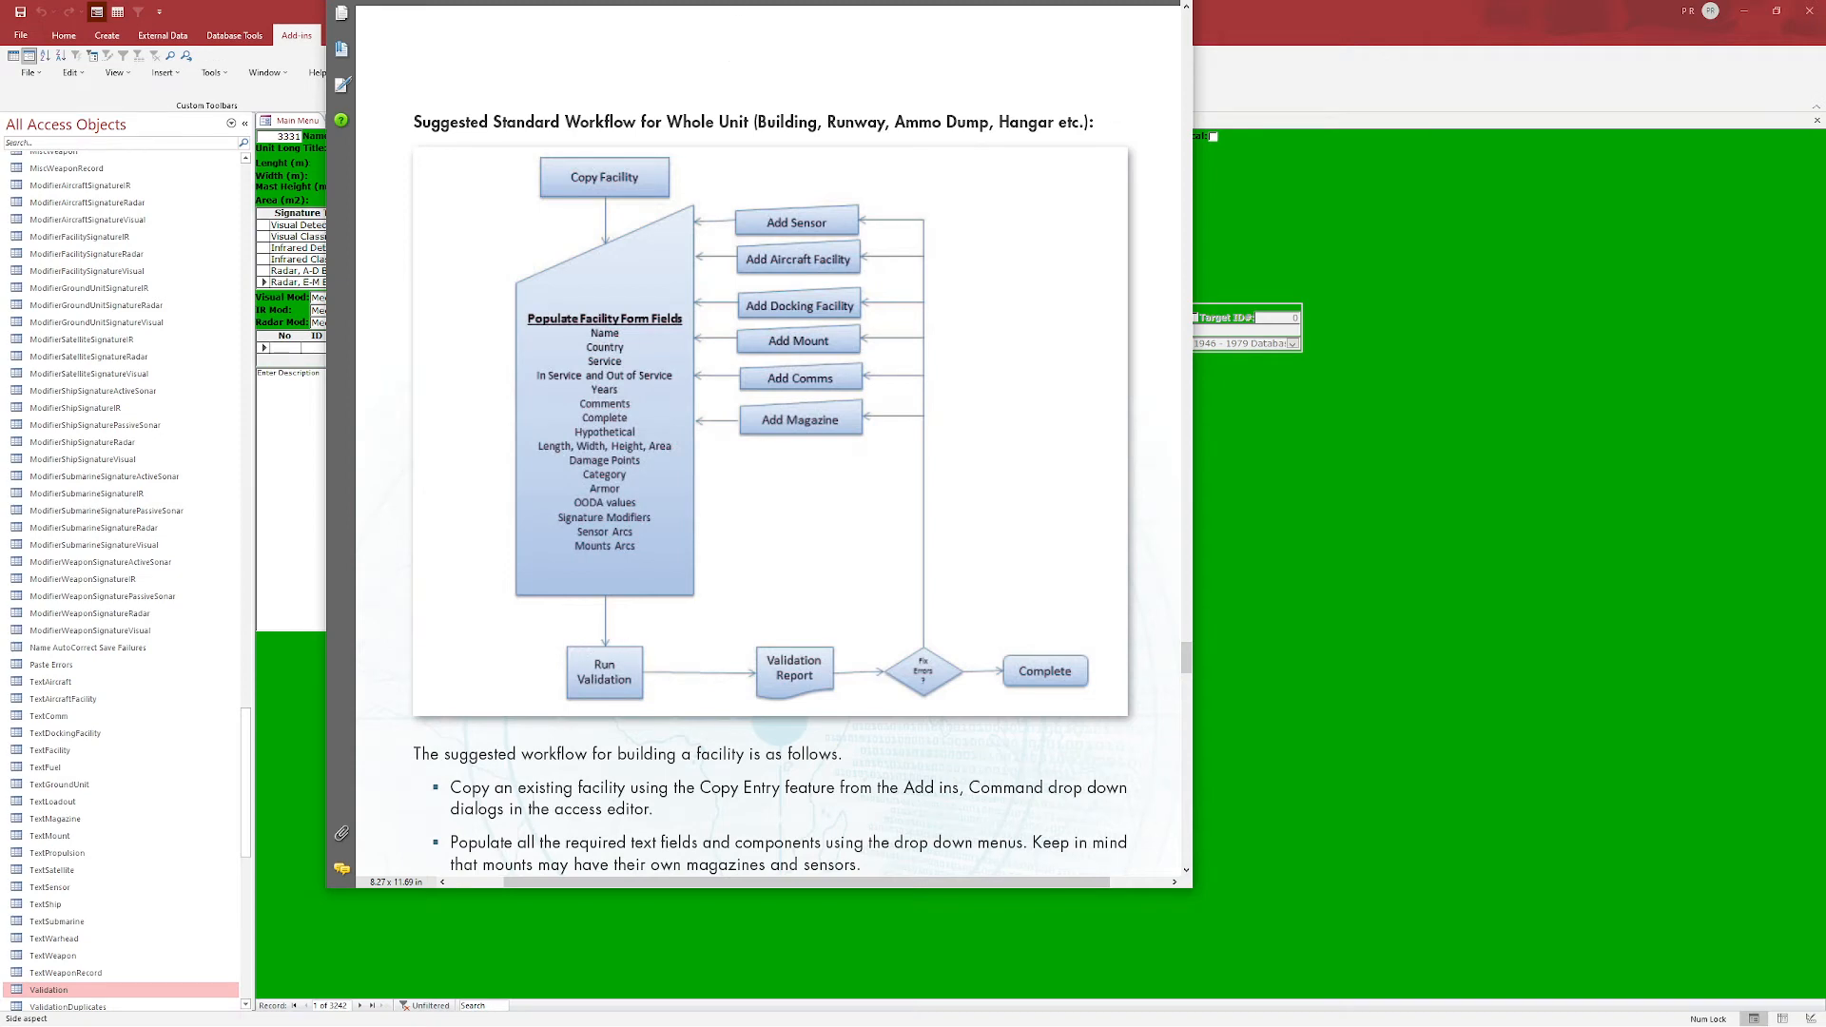
key(alt+Tab)
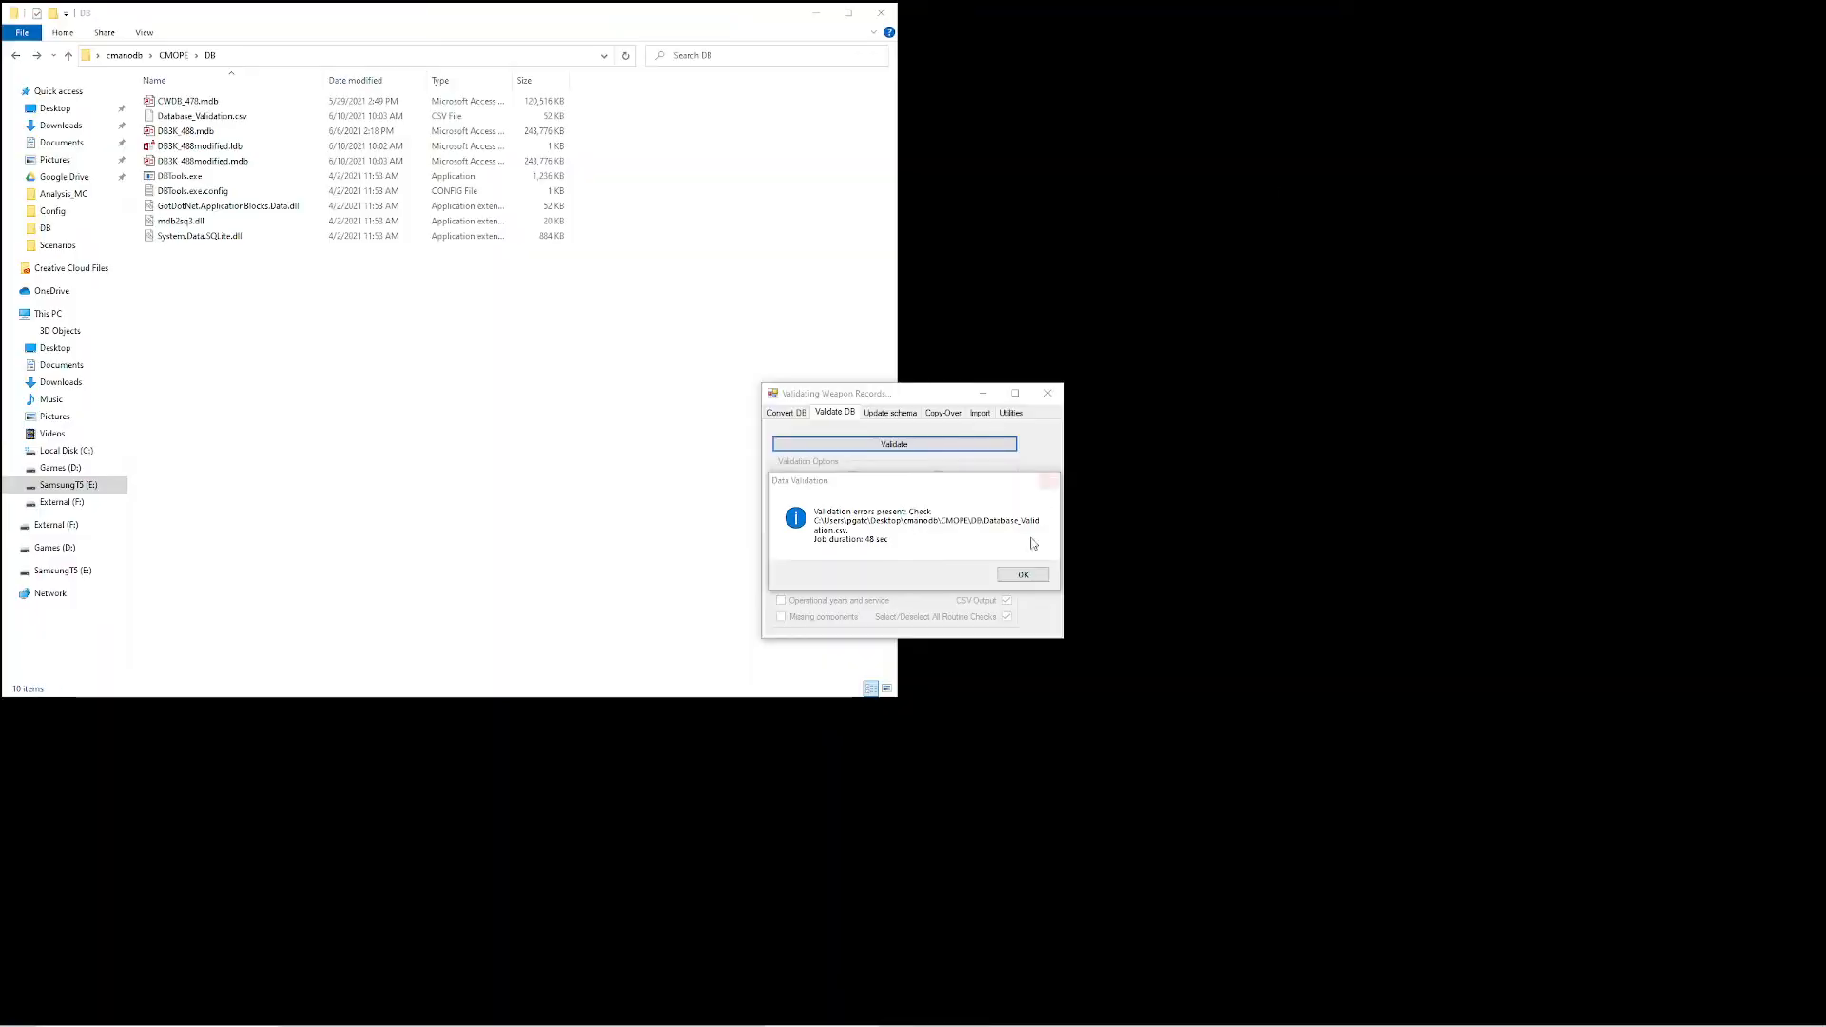
click(1016, 574)
click(1045, 396)
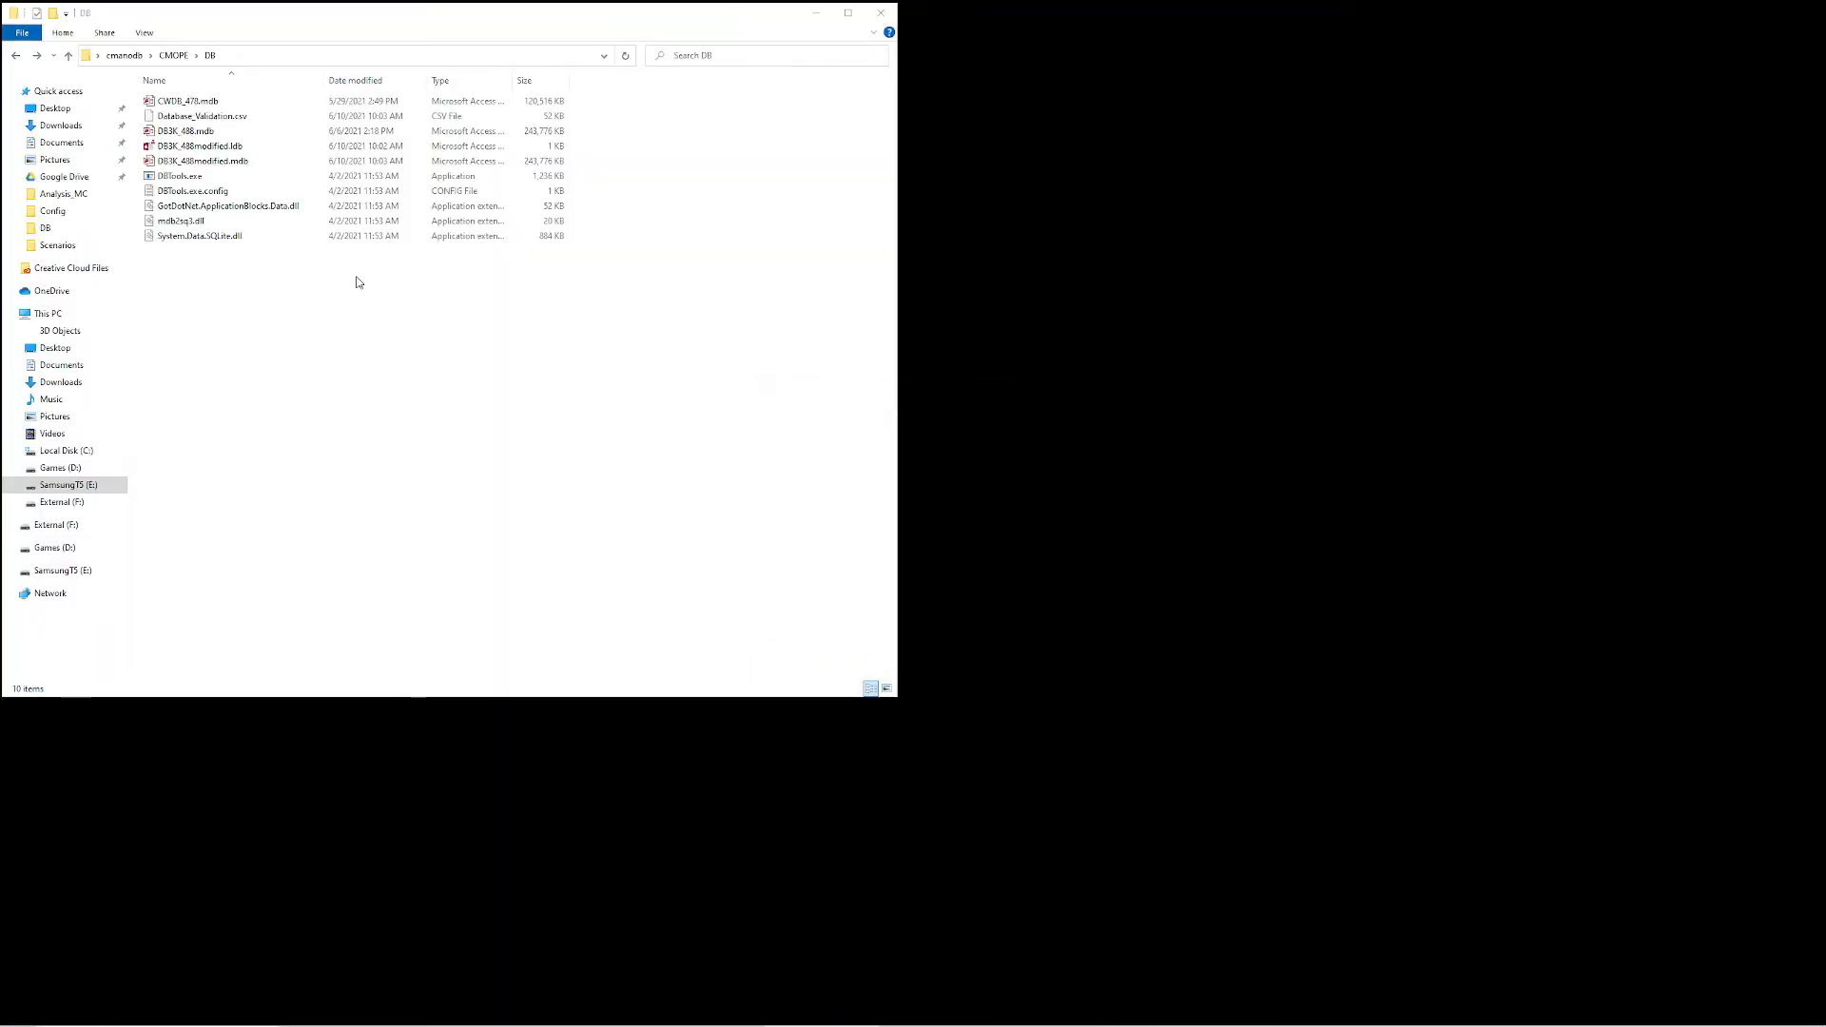
- Open the Validation table in the DB3K_488modified database and filter SourceAnnex to show only Facility entries
double_click(271, 147)
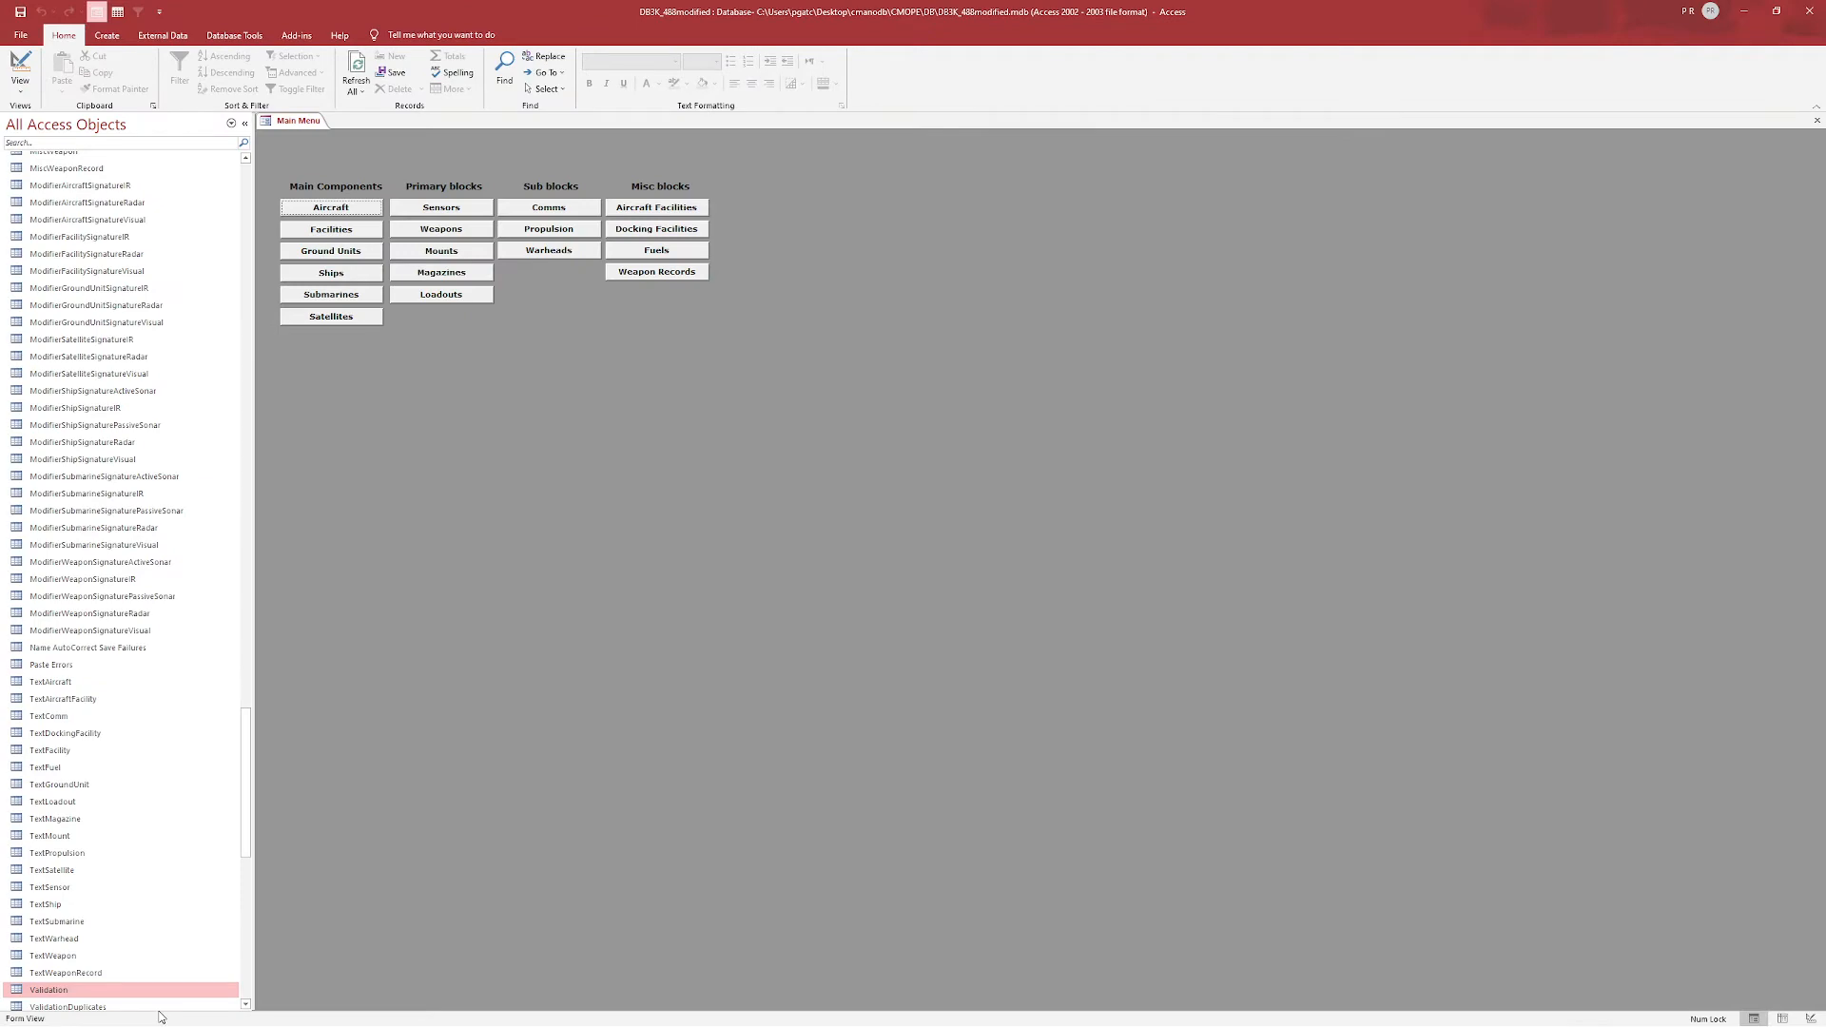
double_click(86, 991)
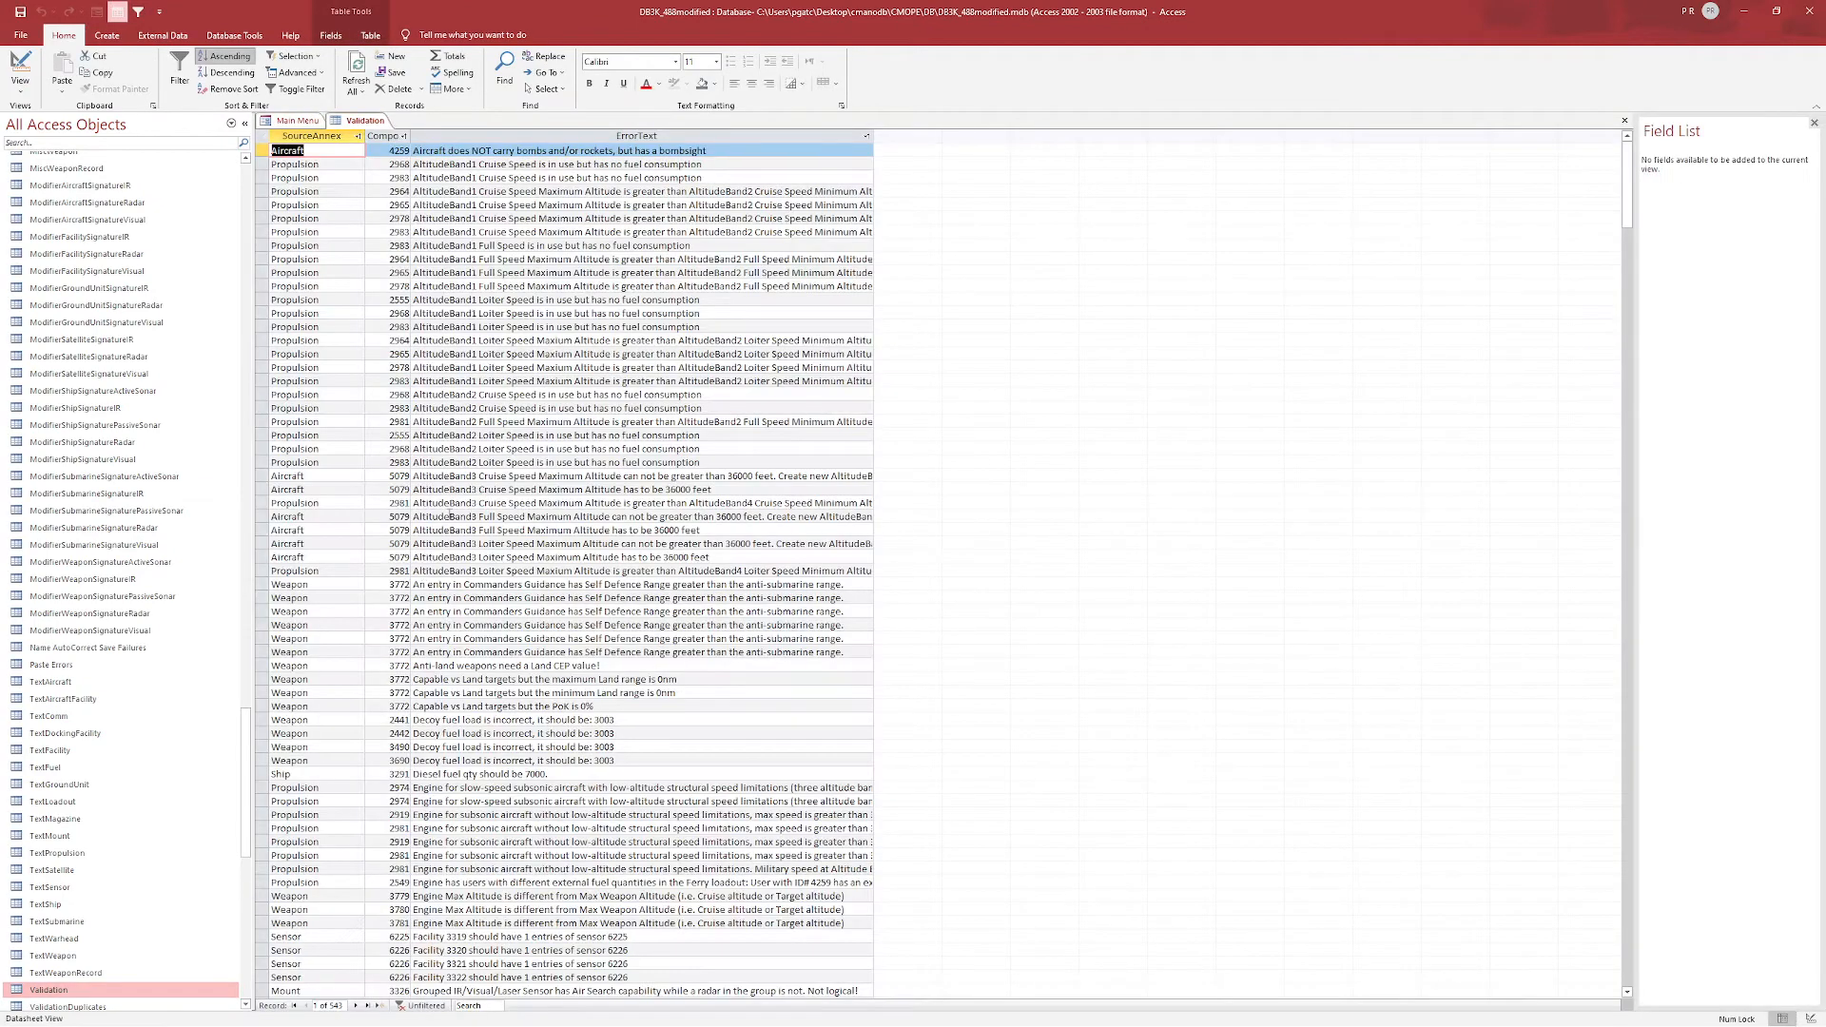
click(359, 136)
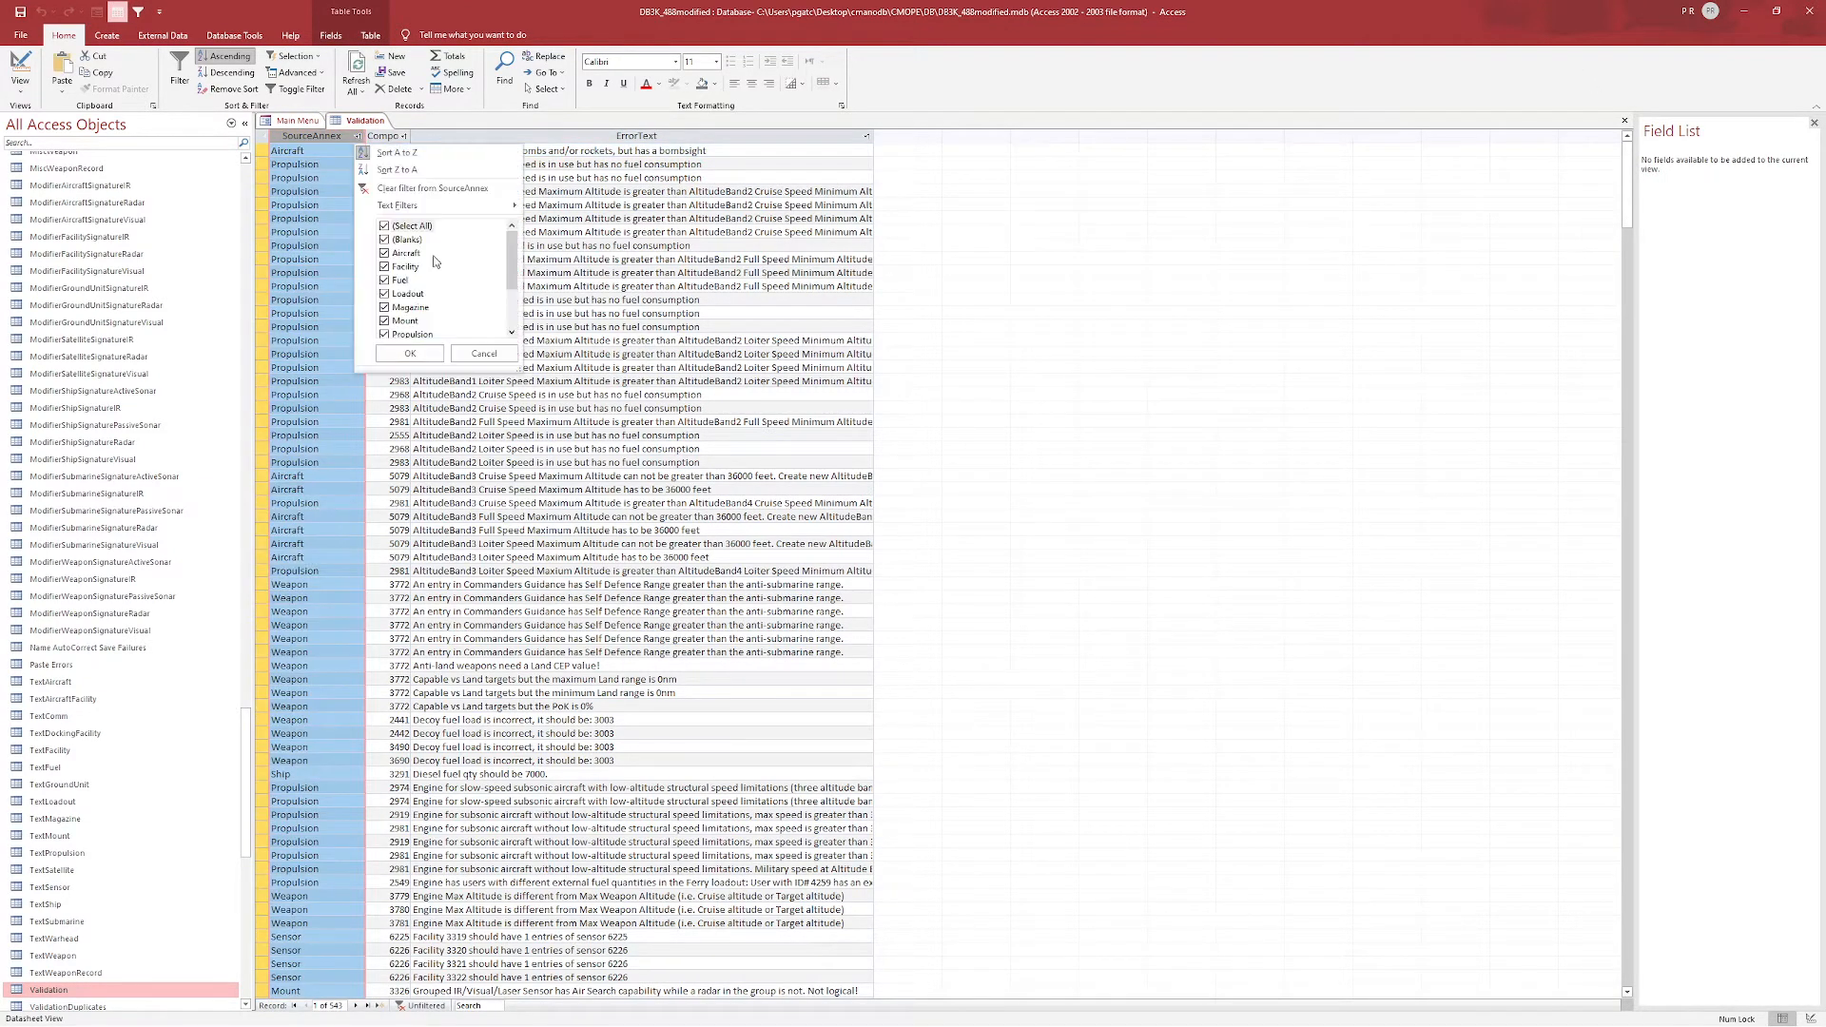
click(411, 227)
click(405, 268)
click(399, 281)
click(399, 280)
click(408, 352)
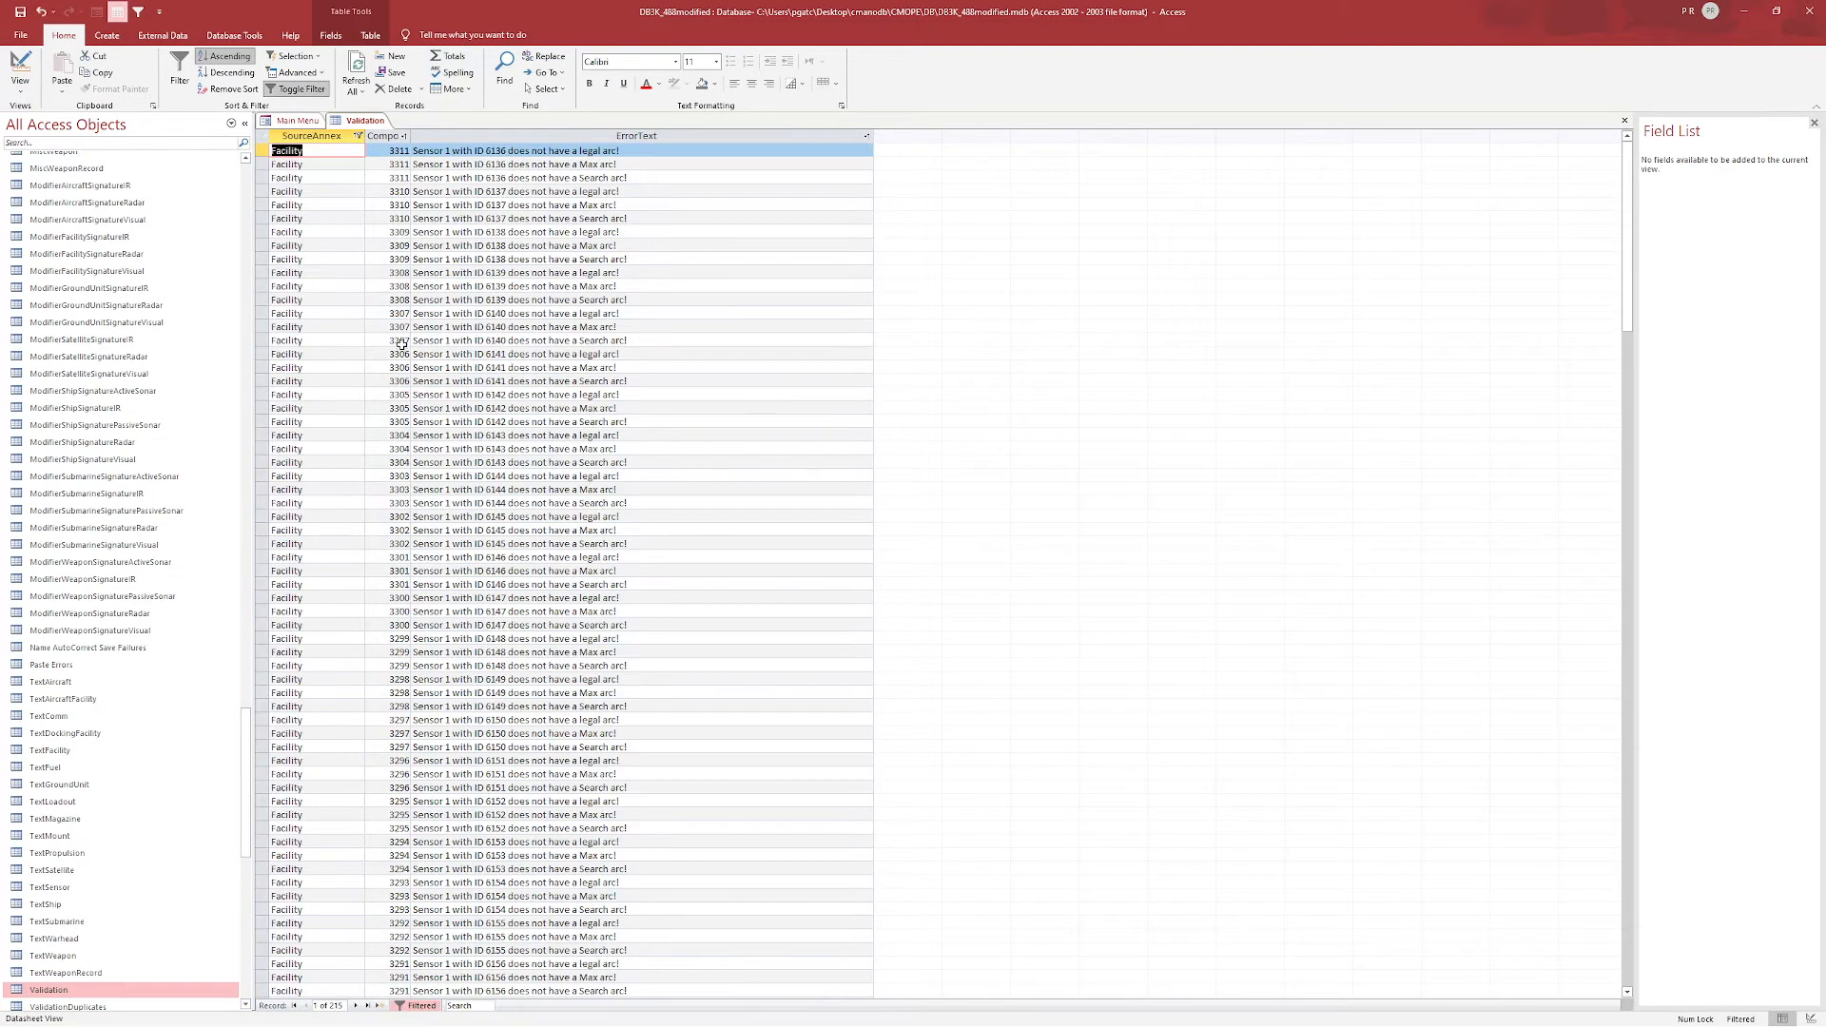
- Review the facility validation errors to the end of the list and close the Validation table without saving its design changes
scroll(513, 284, down, 15)
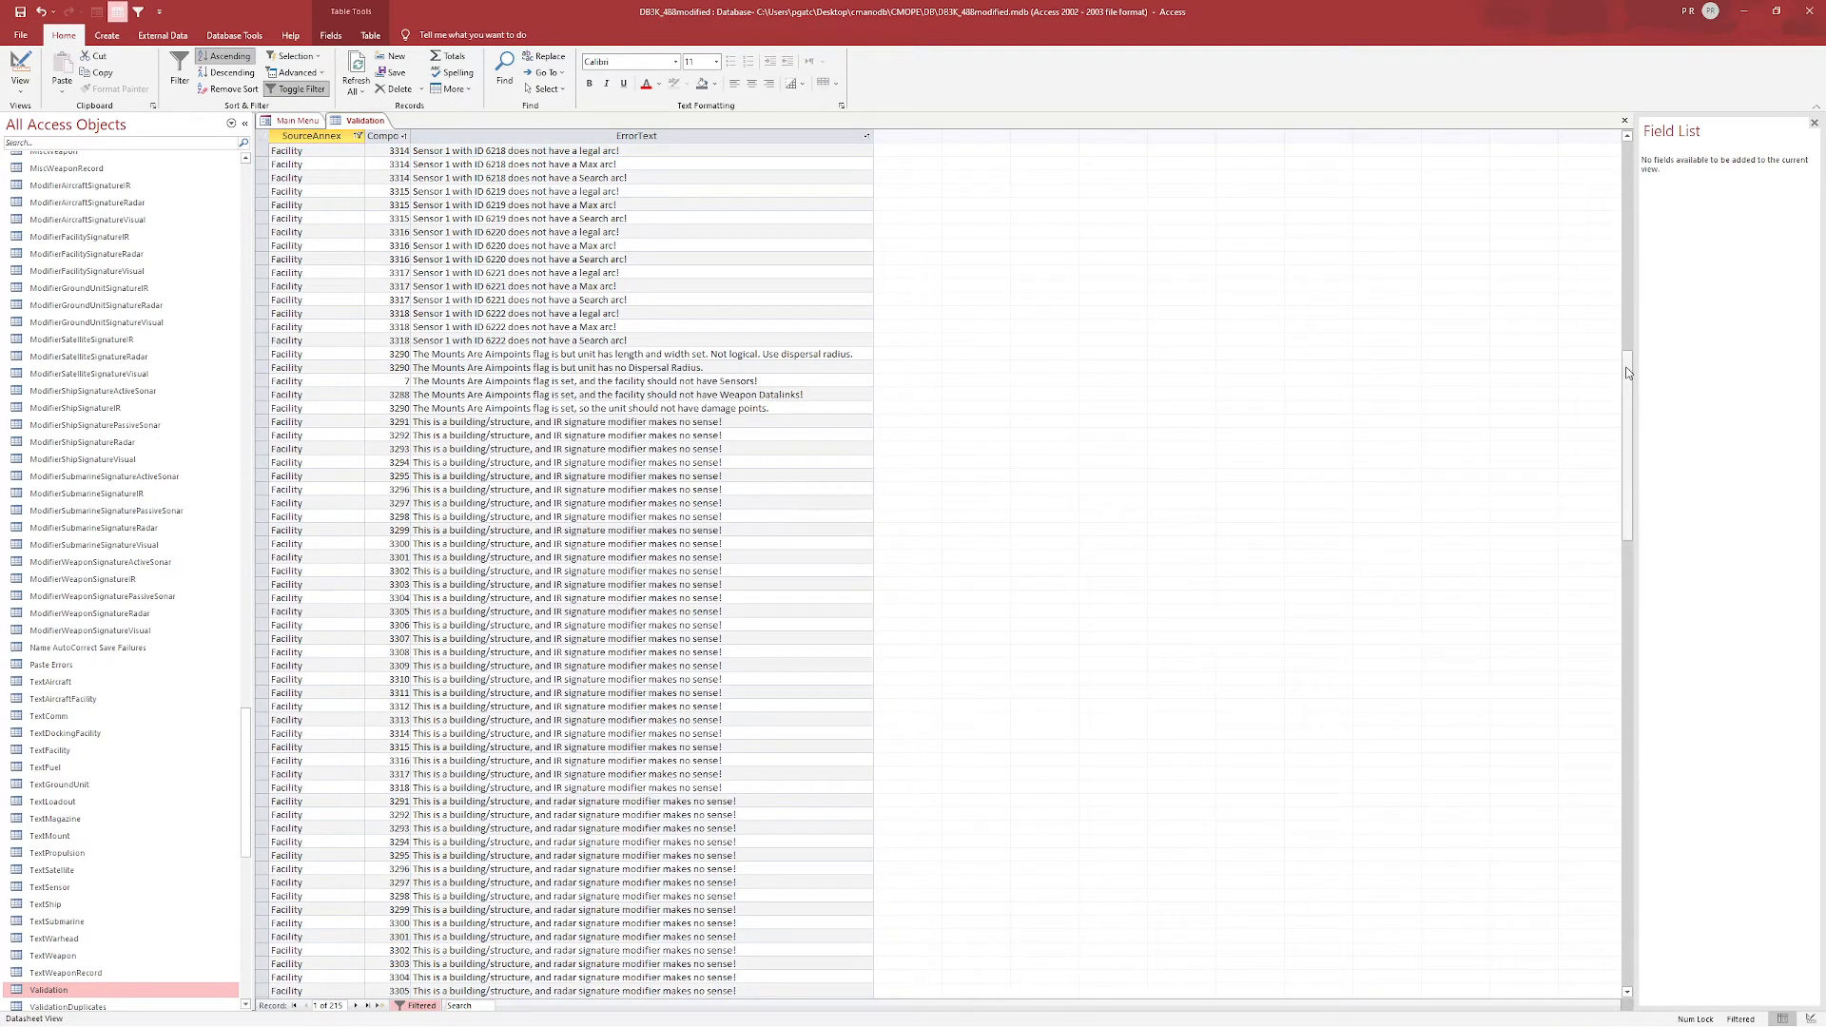
drag(1624, 368, 1617, 673)
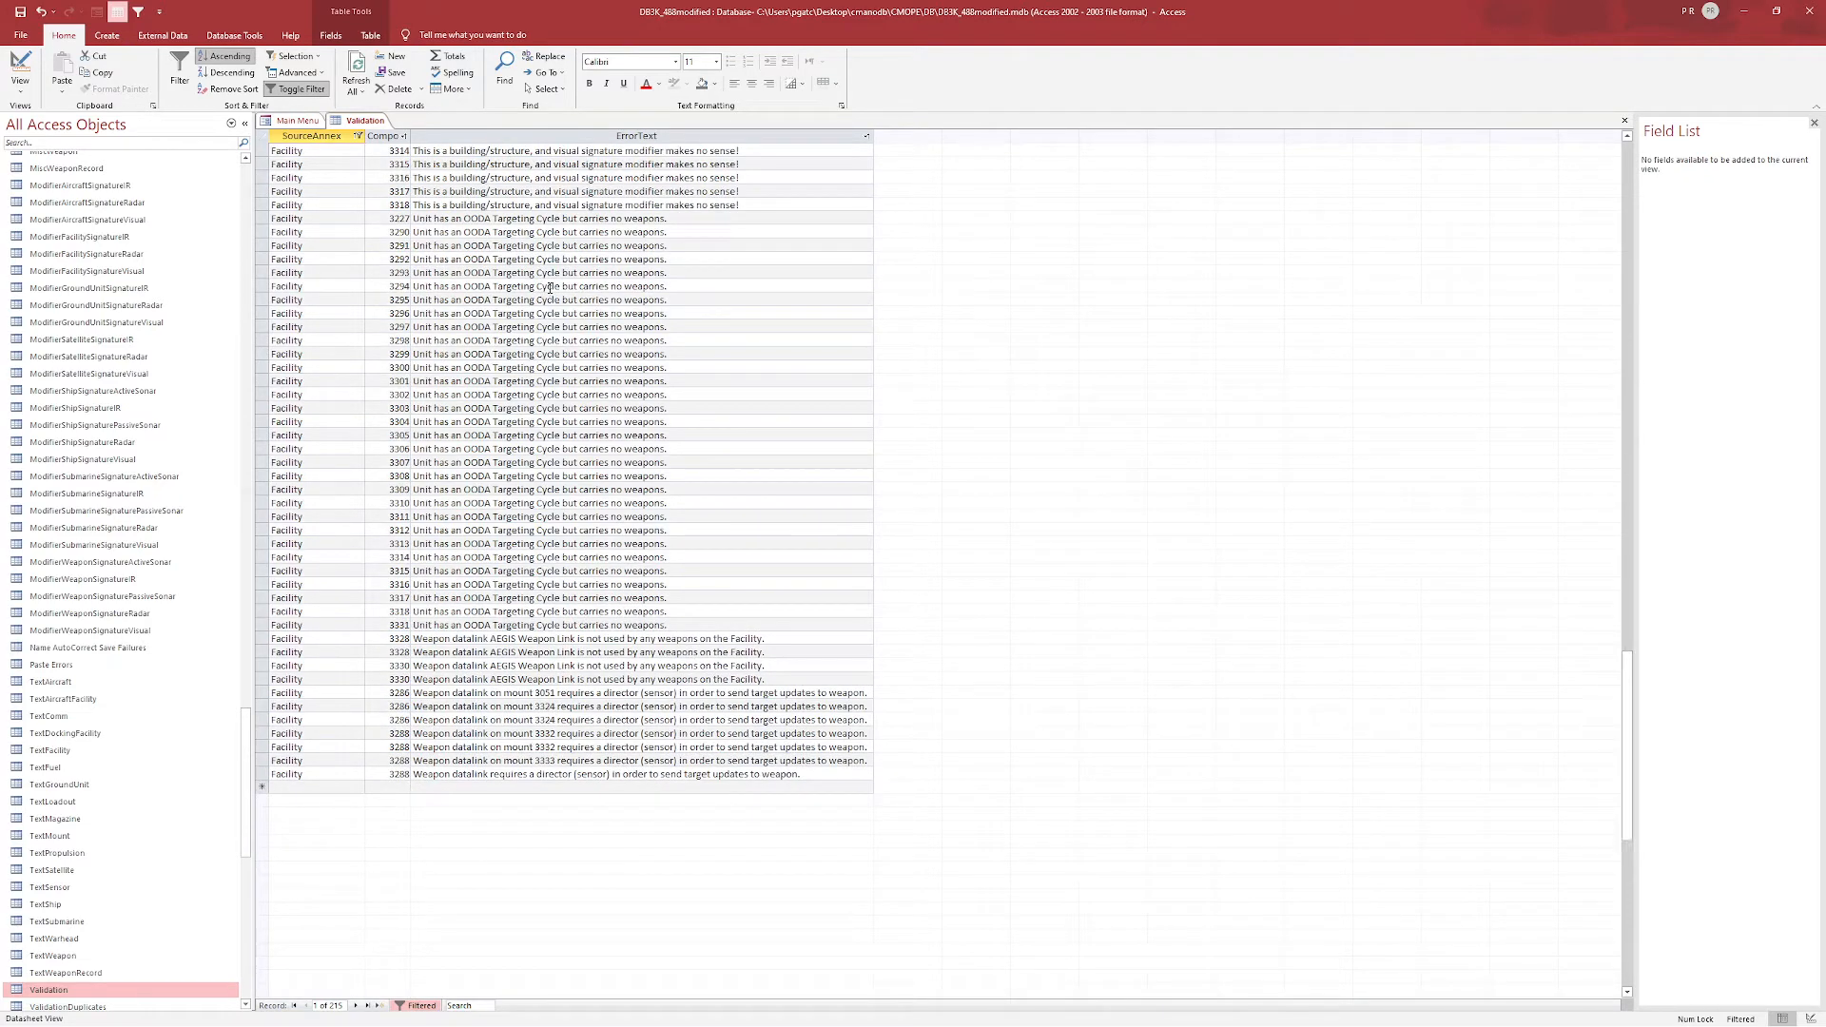
right_click(371, 121)
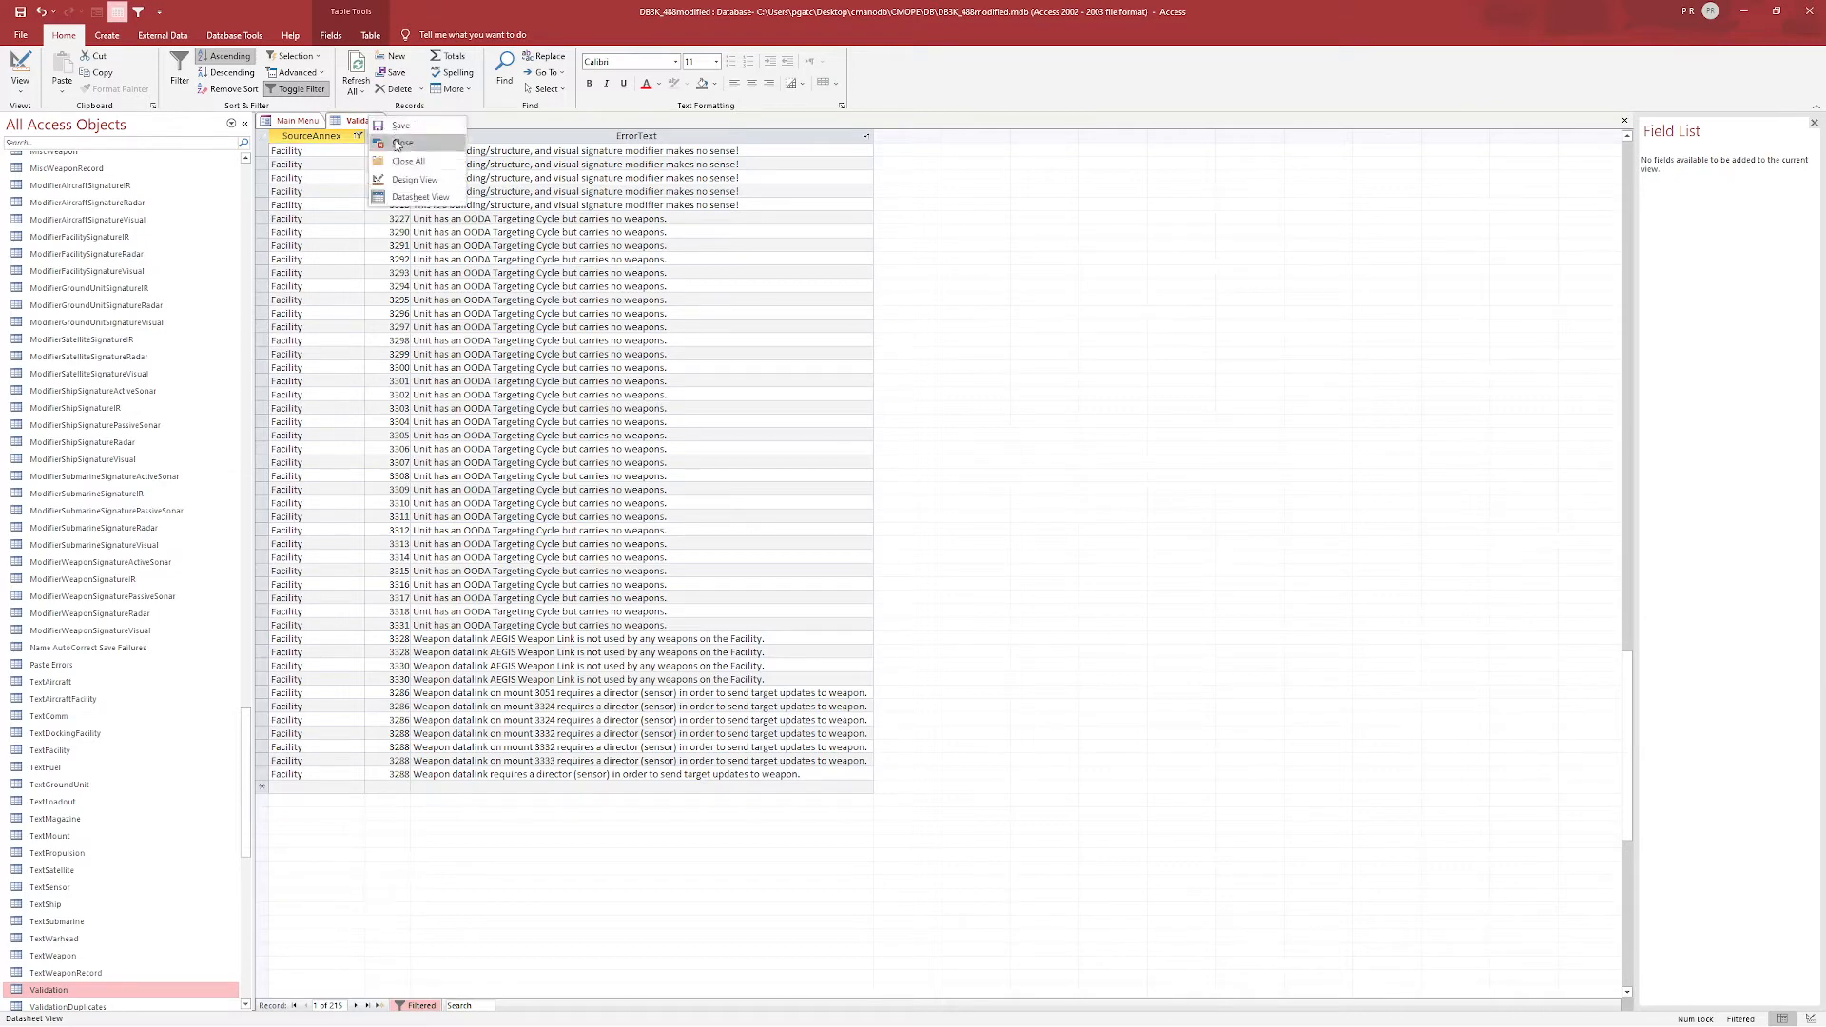
click(399, 144)
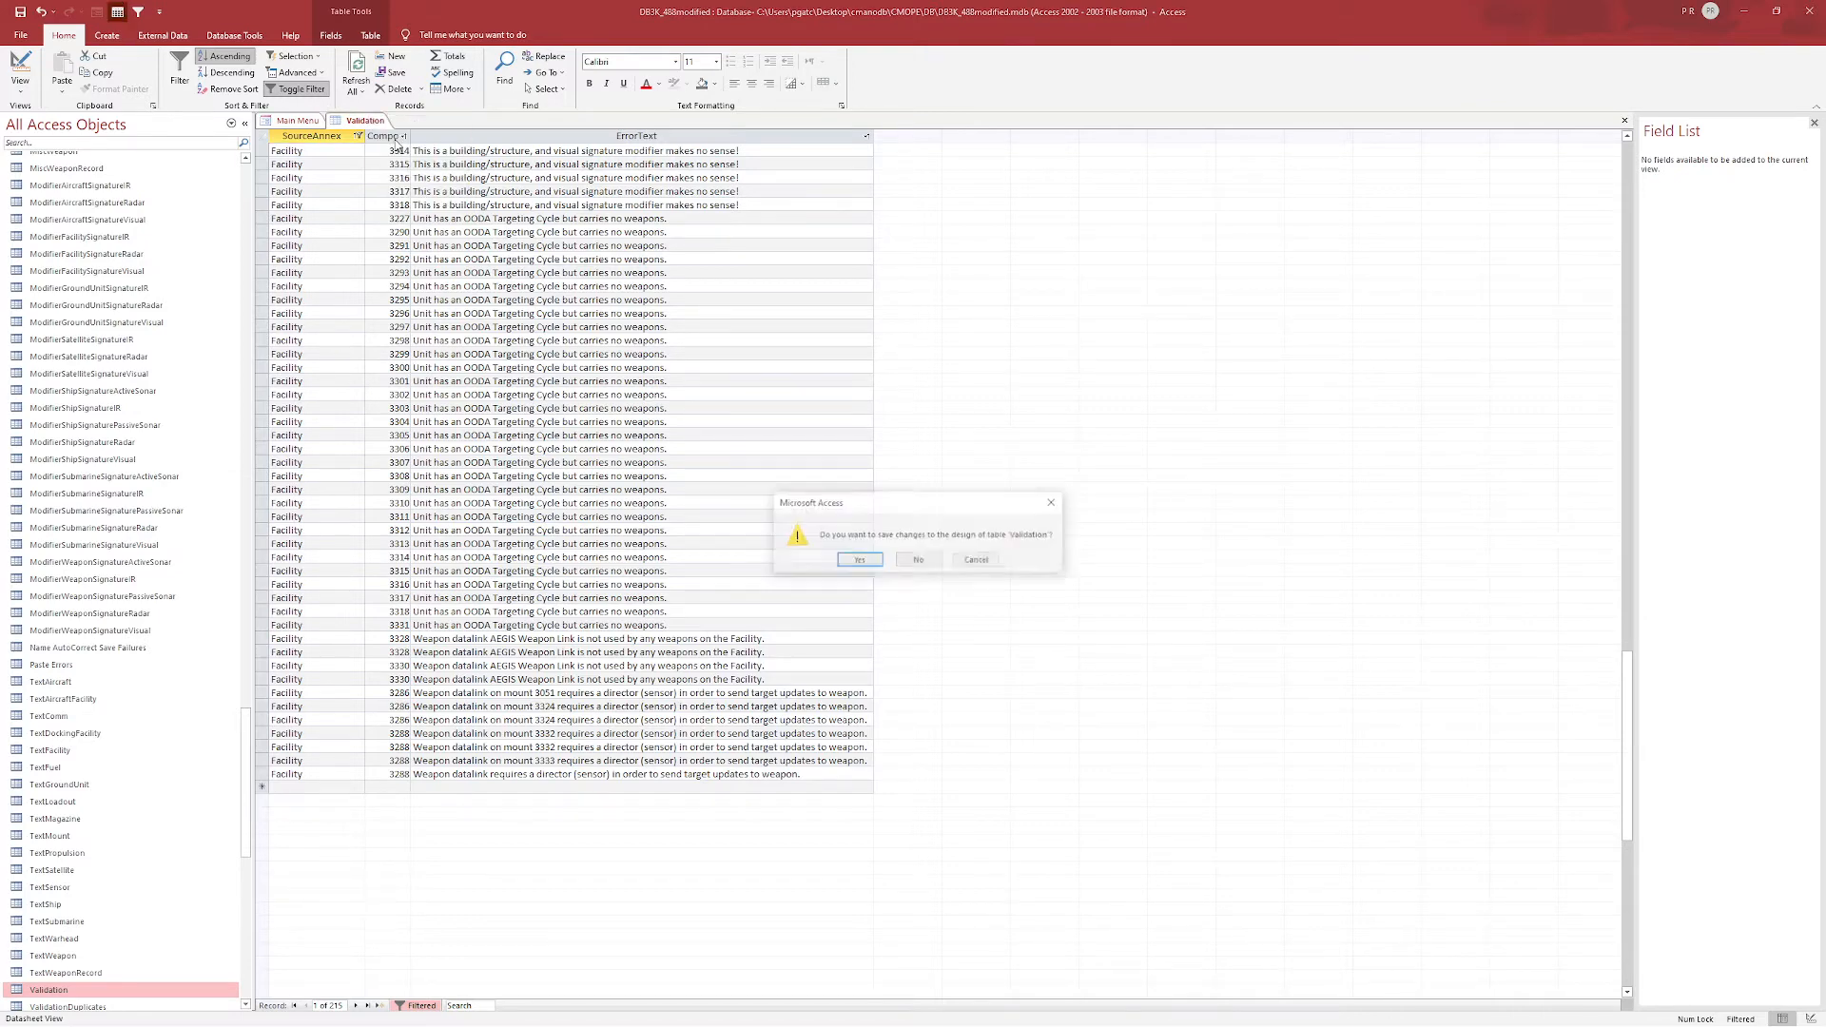
click(920, 563)
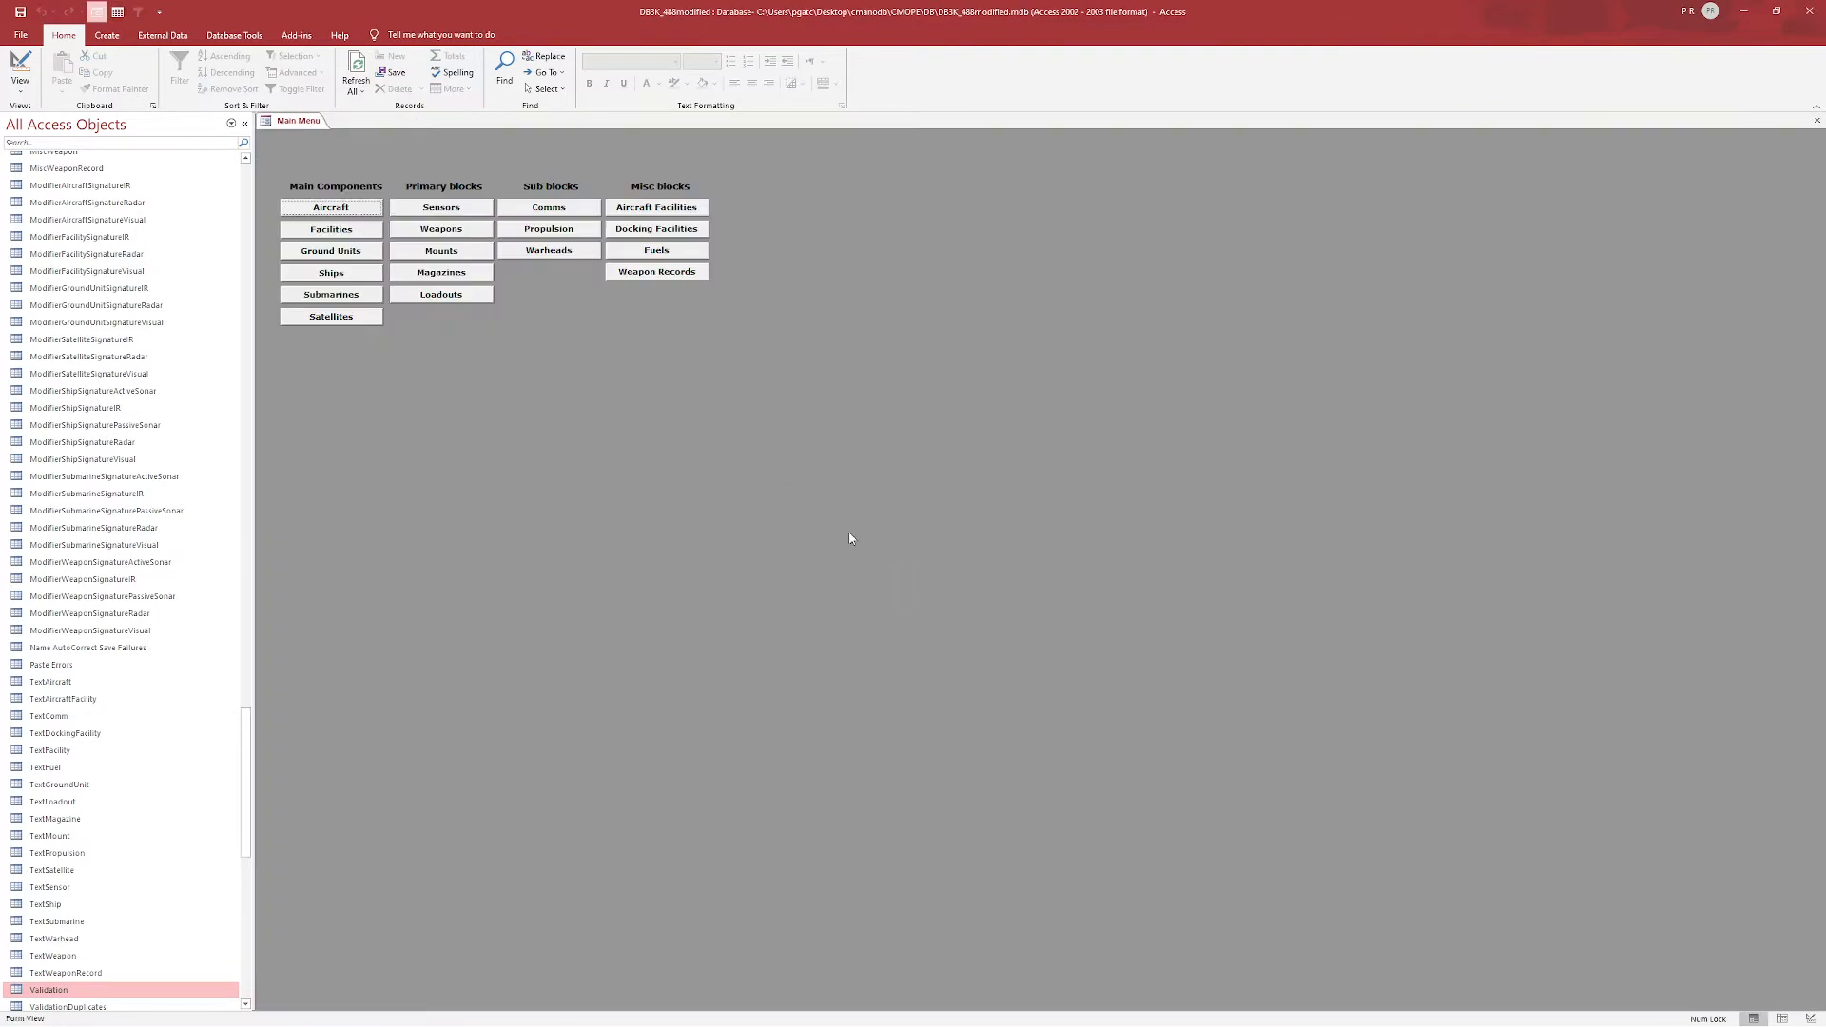
- Reopen the Facilities form on the bunker, inspect the Generic OECM [Advanced] sensor's own record and close that record
click(329, 232)
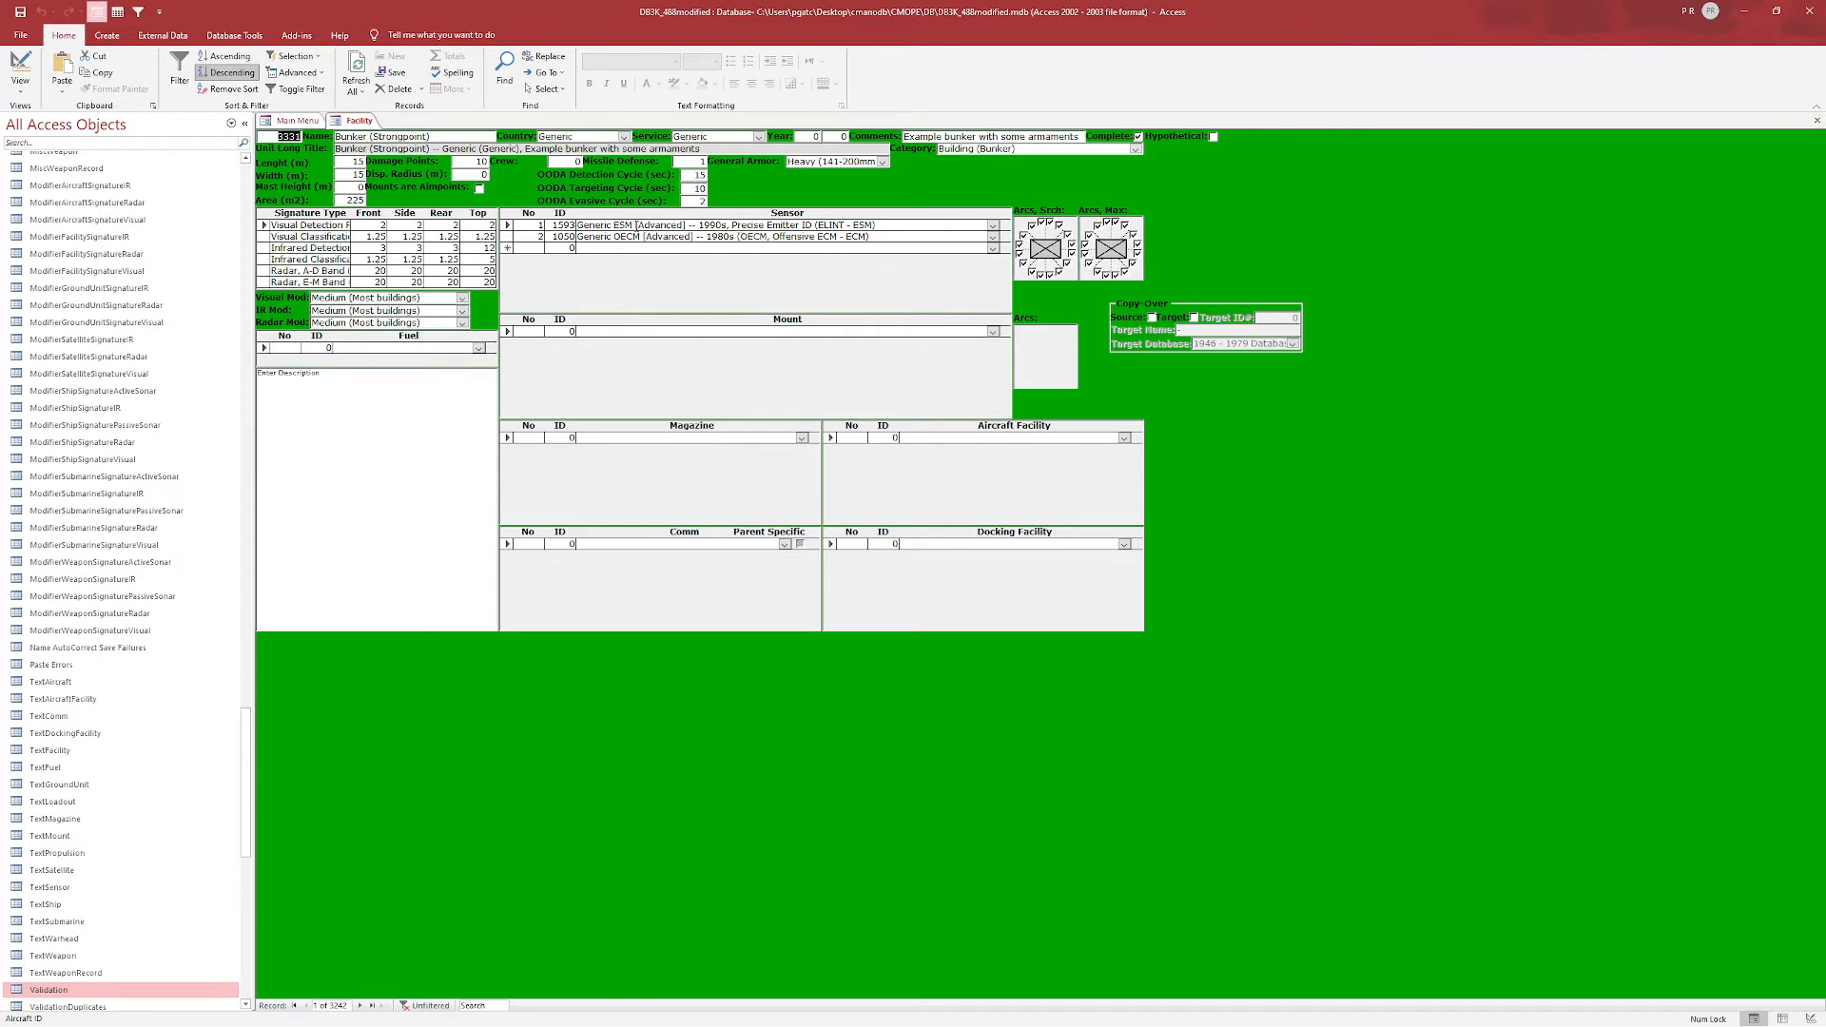
click(507, 237)
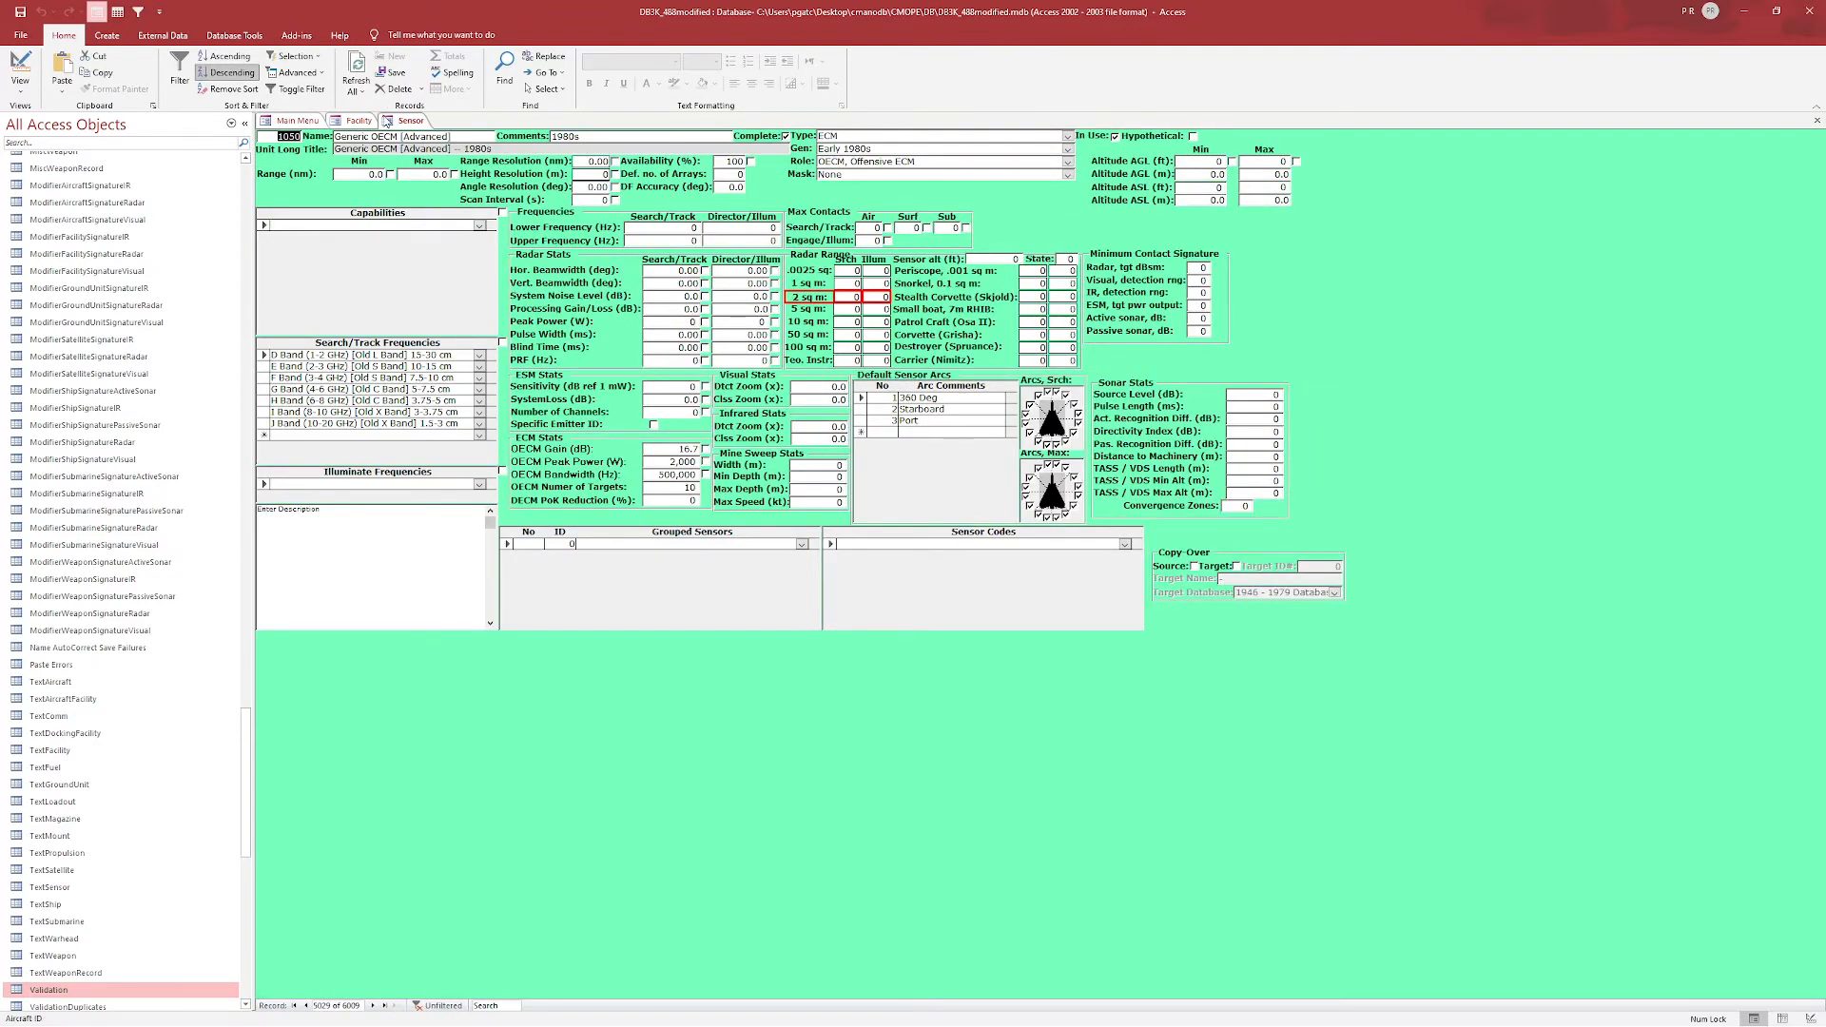
right_click(387, 122)
click(419, 144)
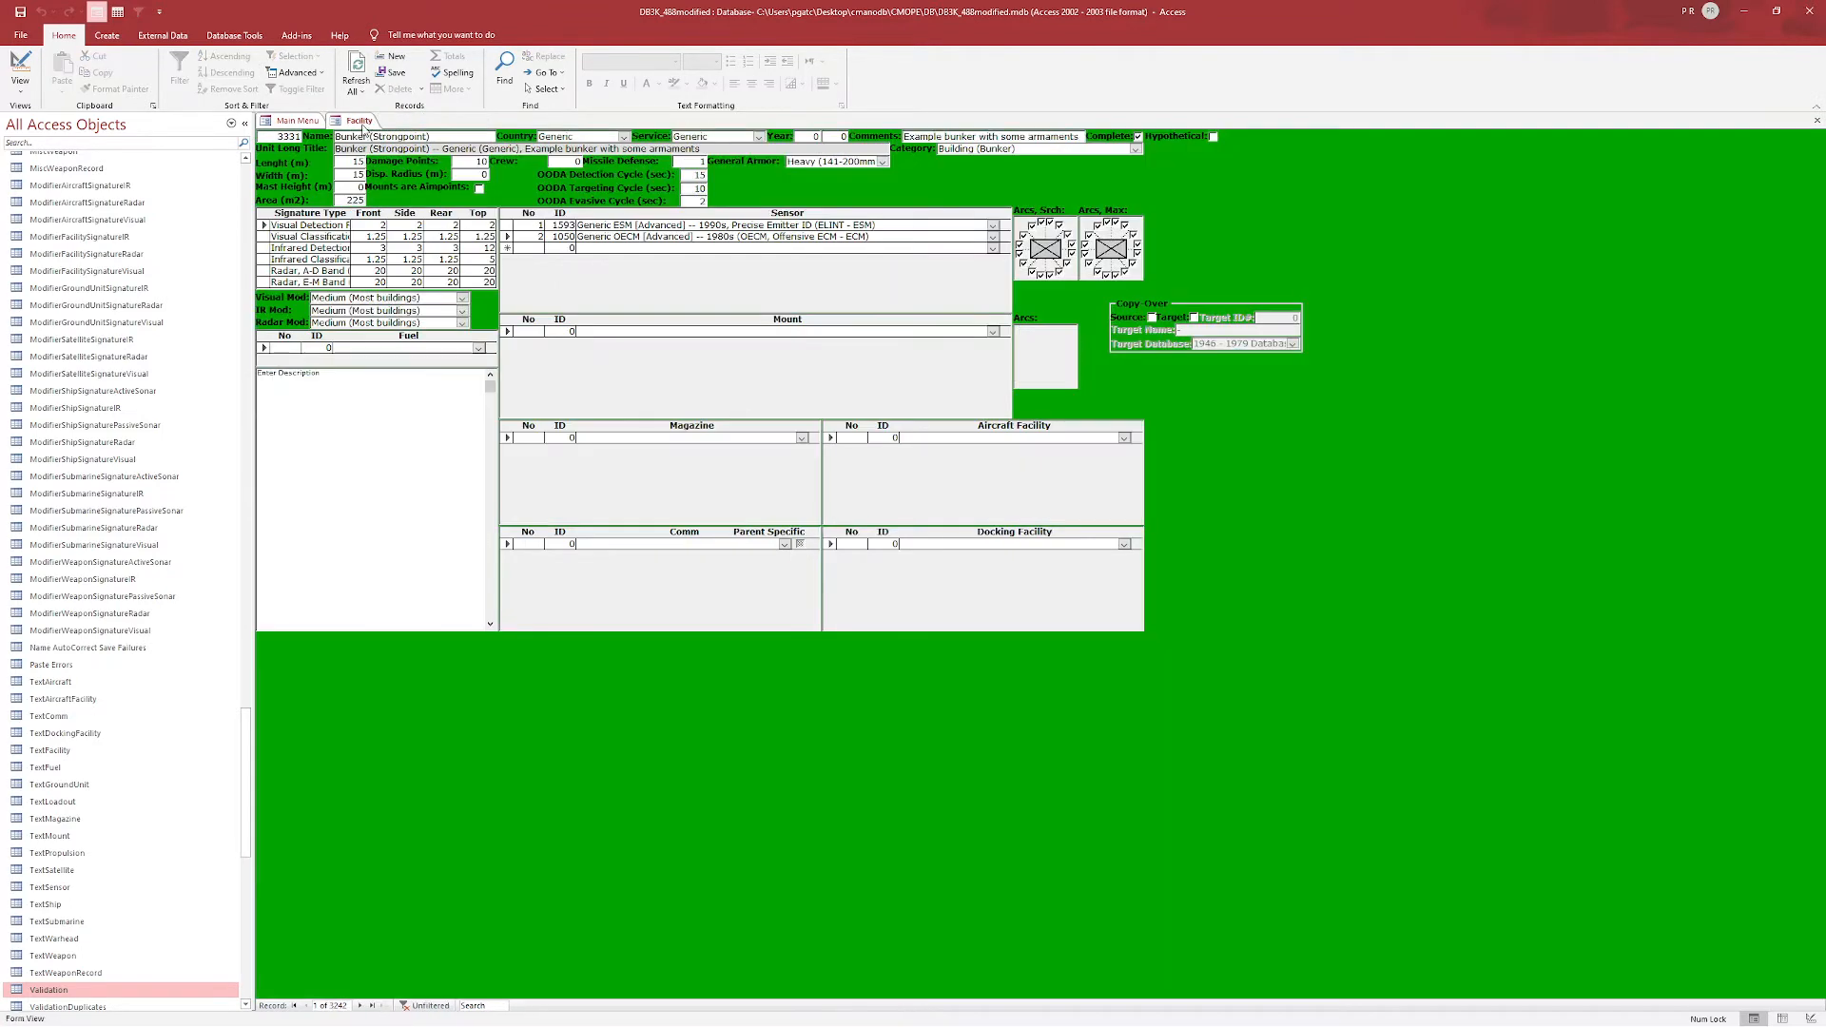
- Add the sensor "Generic Binoculars -- Anti-Air & Surface (Visual, Binoculars - Visual)" to the bunker
click(992, 248)
text(bin)
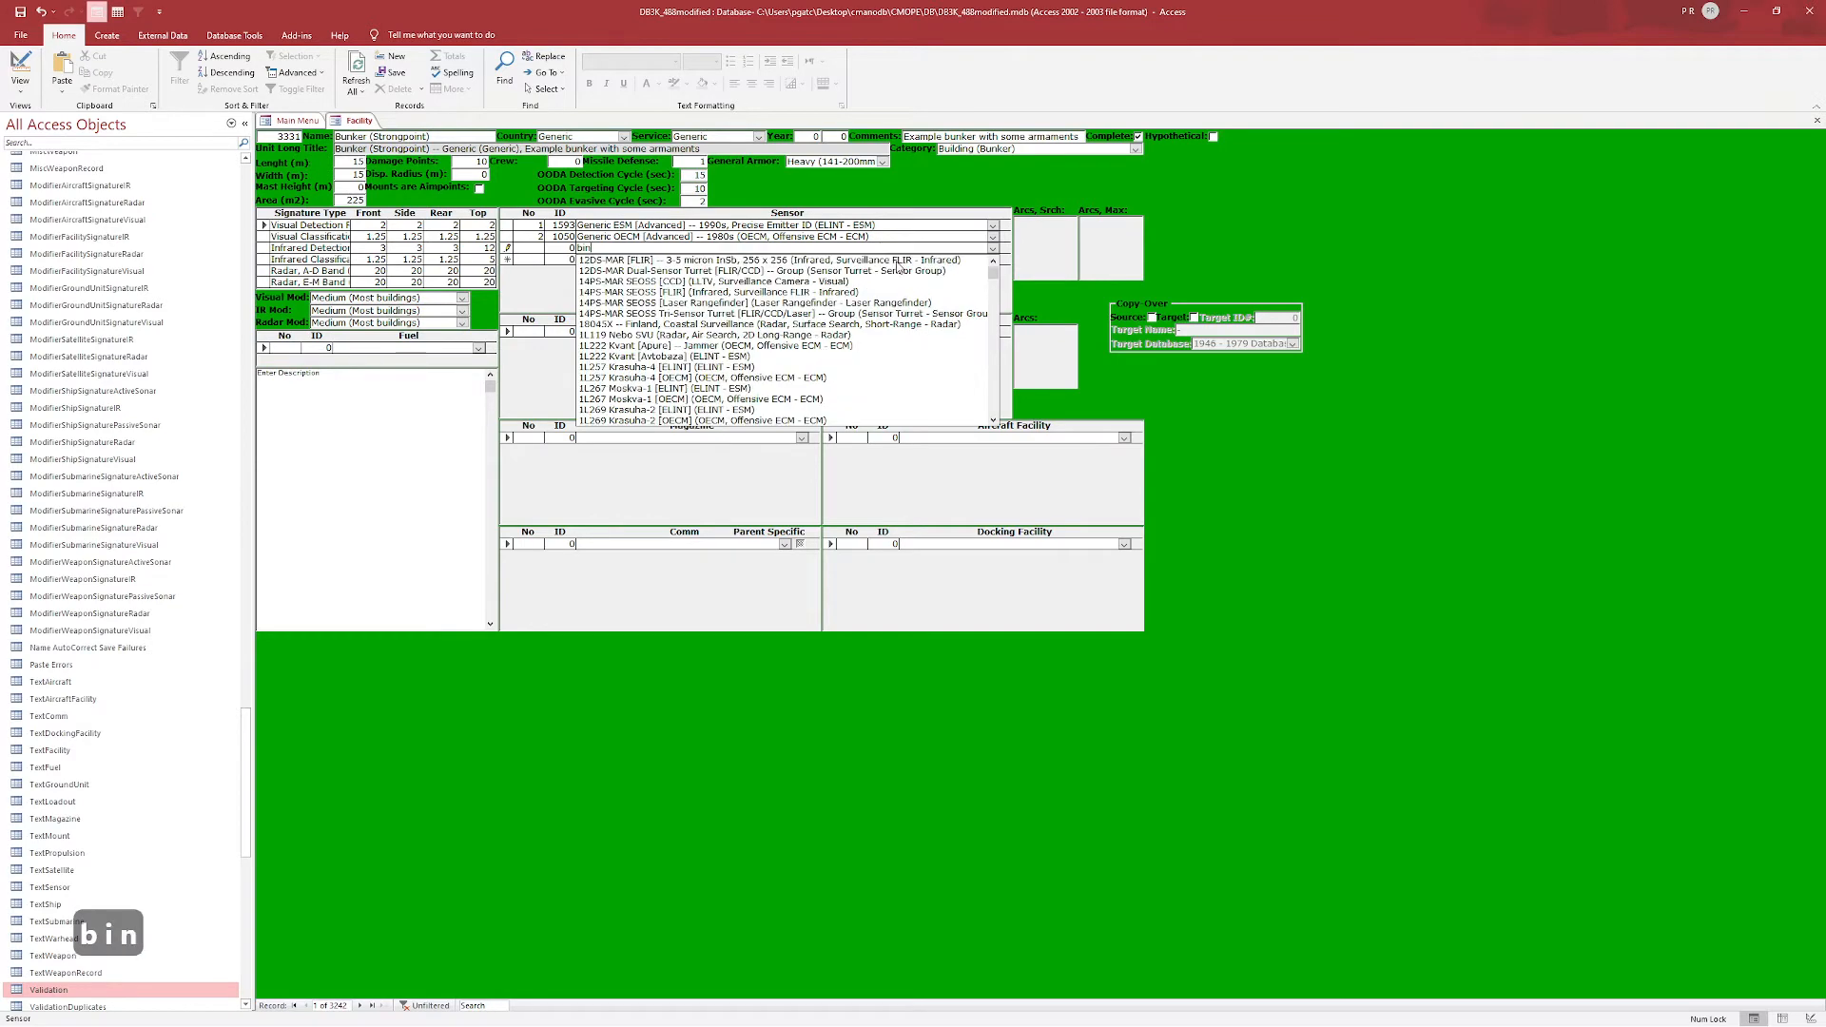
text(ocu)
key(BackSpace)
key(BackSpace)
key(BackSpace)
key(BackSpace)
key(BackSpace)
key(BackSpace)
text(G)
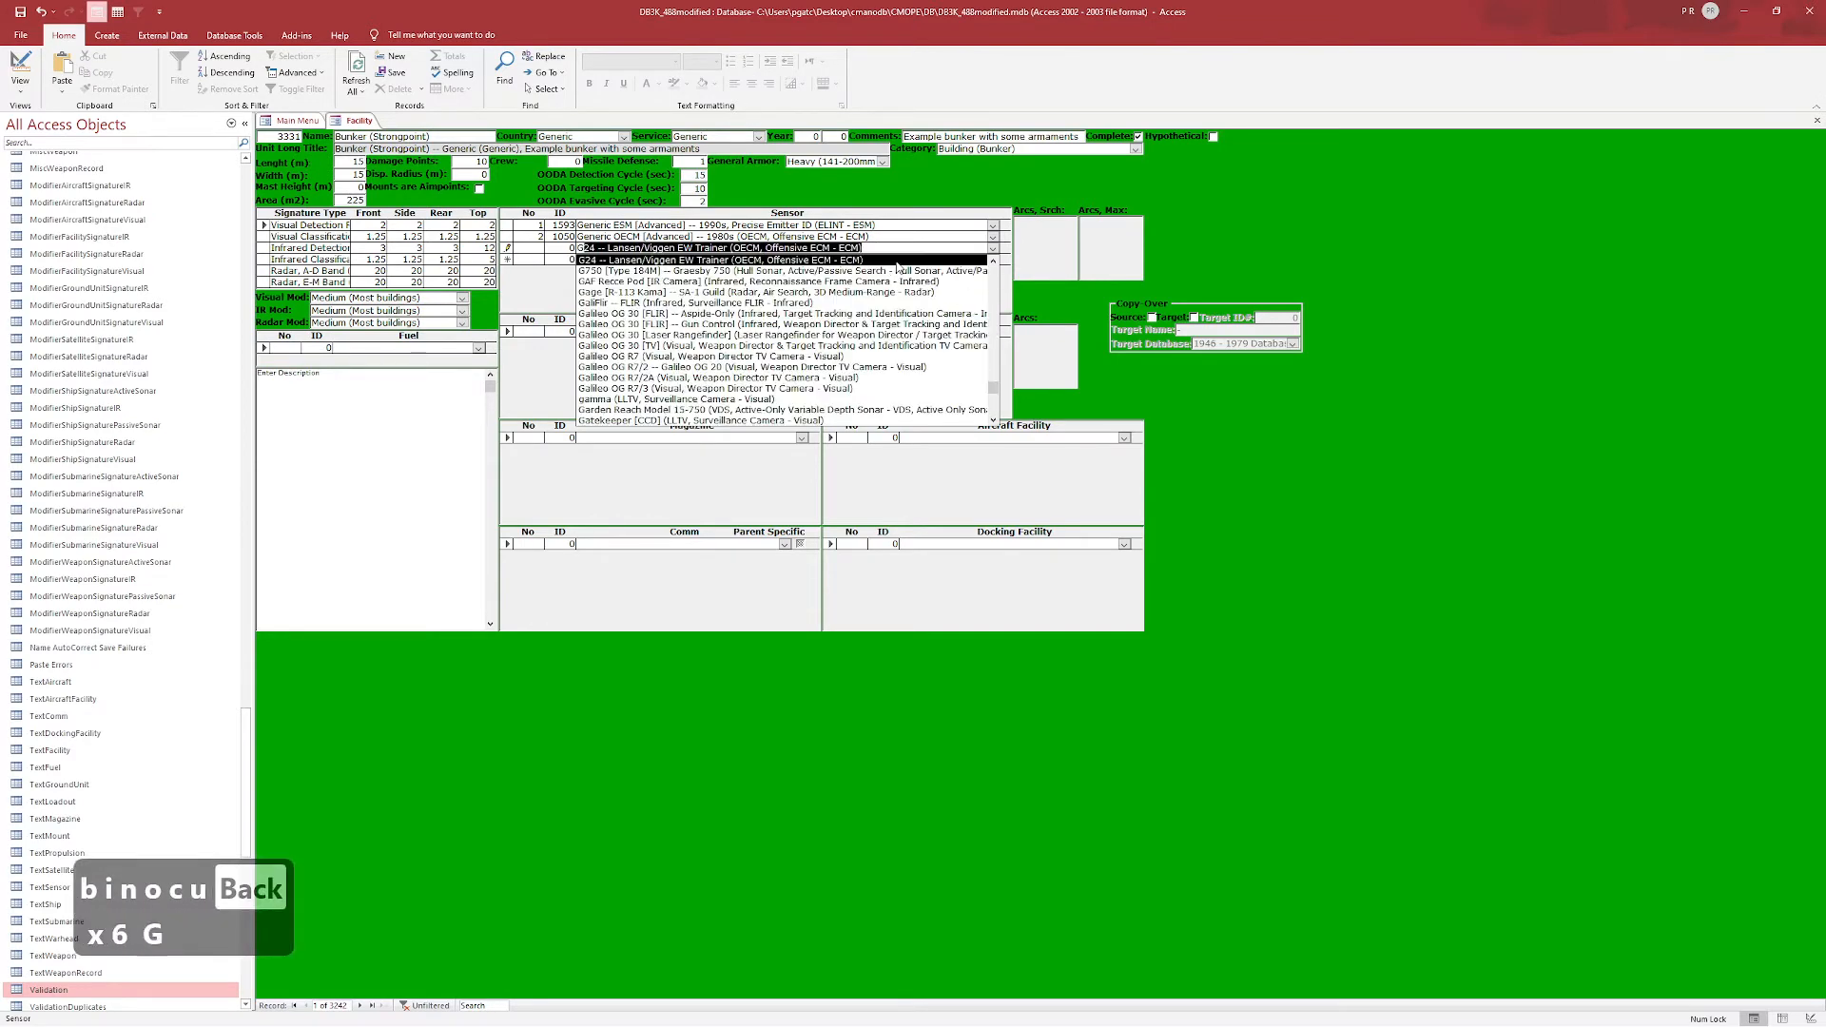
text(eneric 2D Air Search Radar [Long-Range] (Radar, Air Search, 2D Long-Range - Radar)
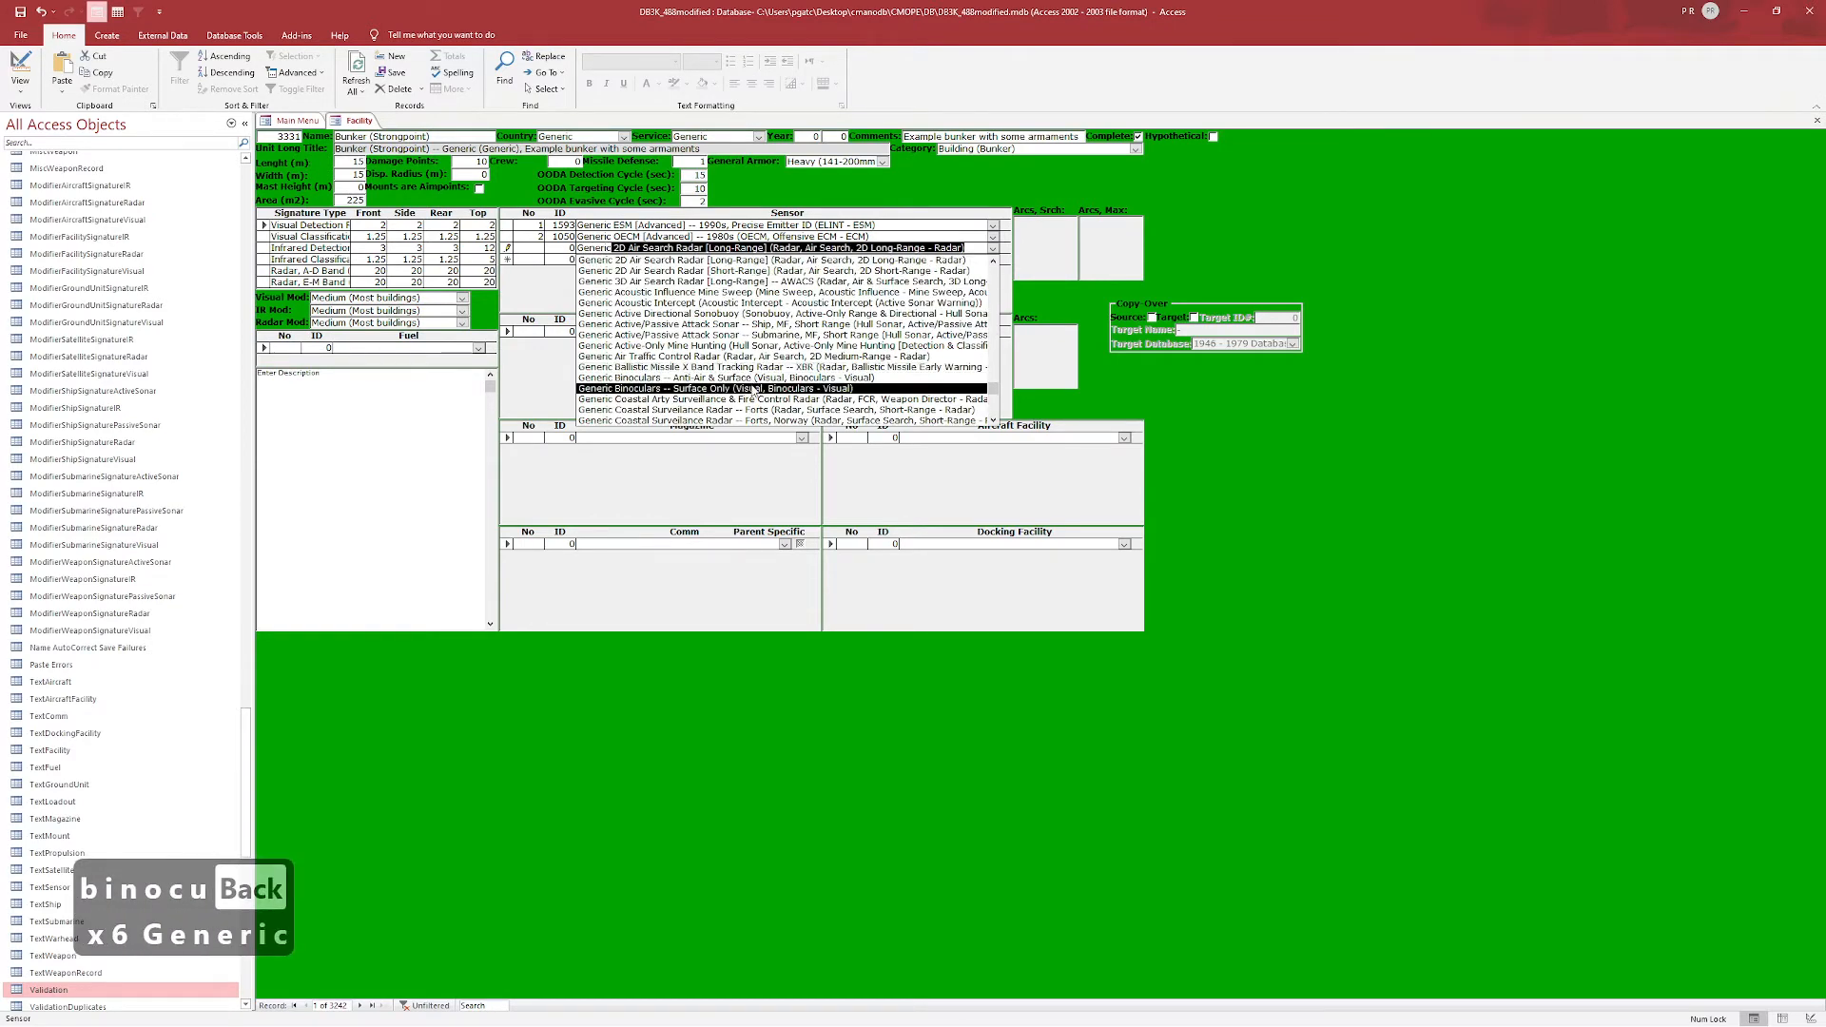
click(807, 379)
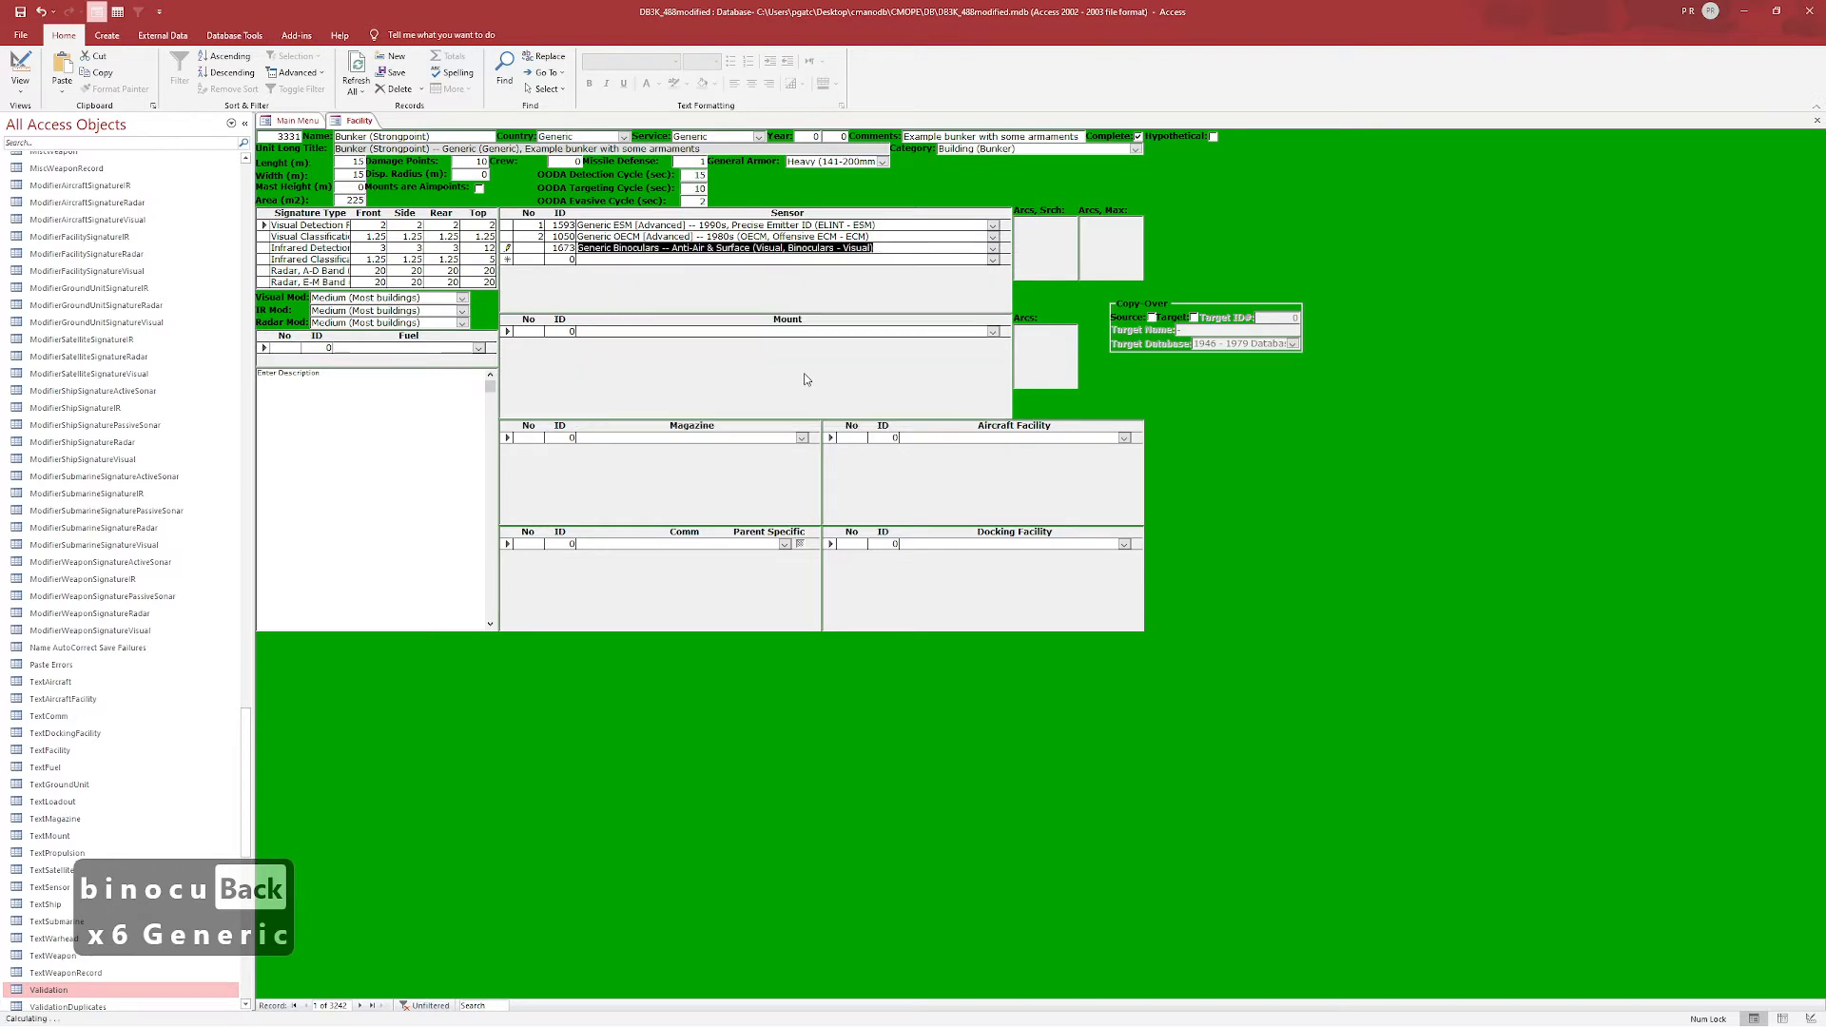
- Delete the Generic OECM [Advanced] and Generic ESM [Advanced] sensors from the bunker
click(508, 227)
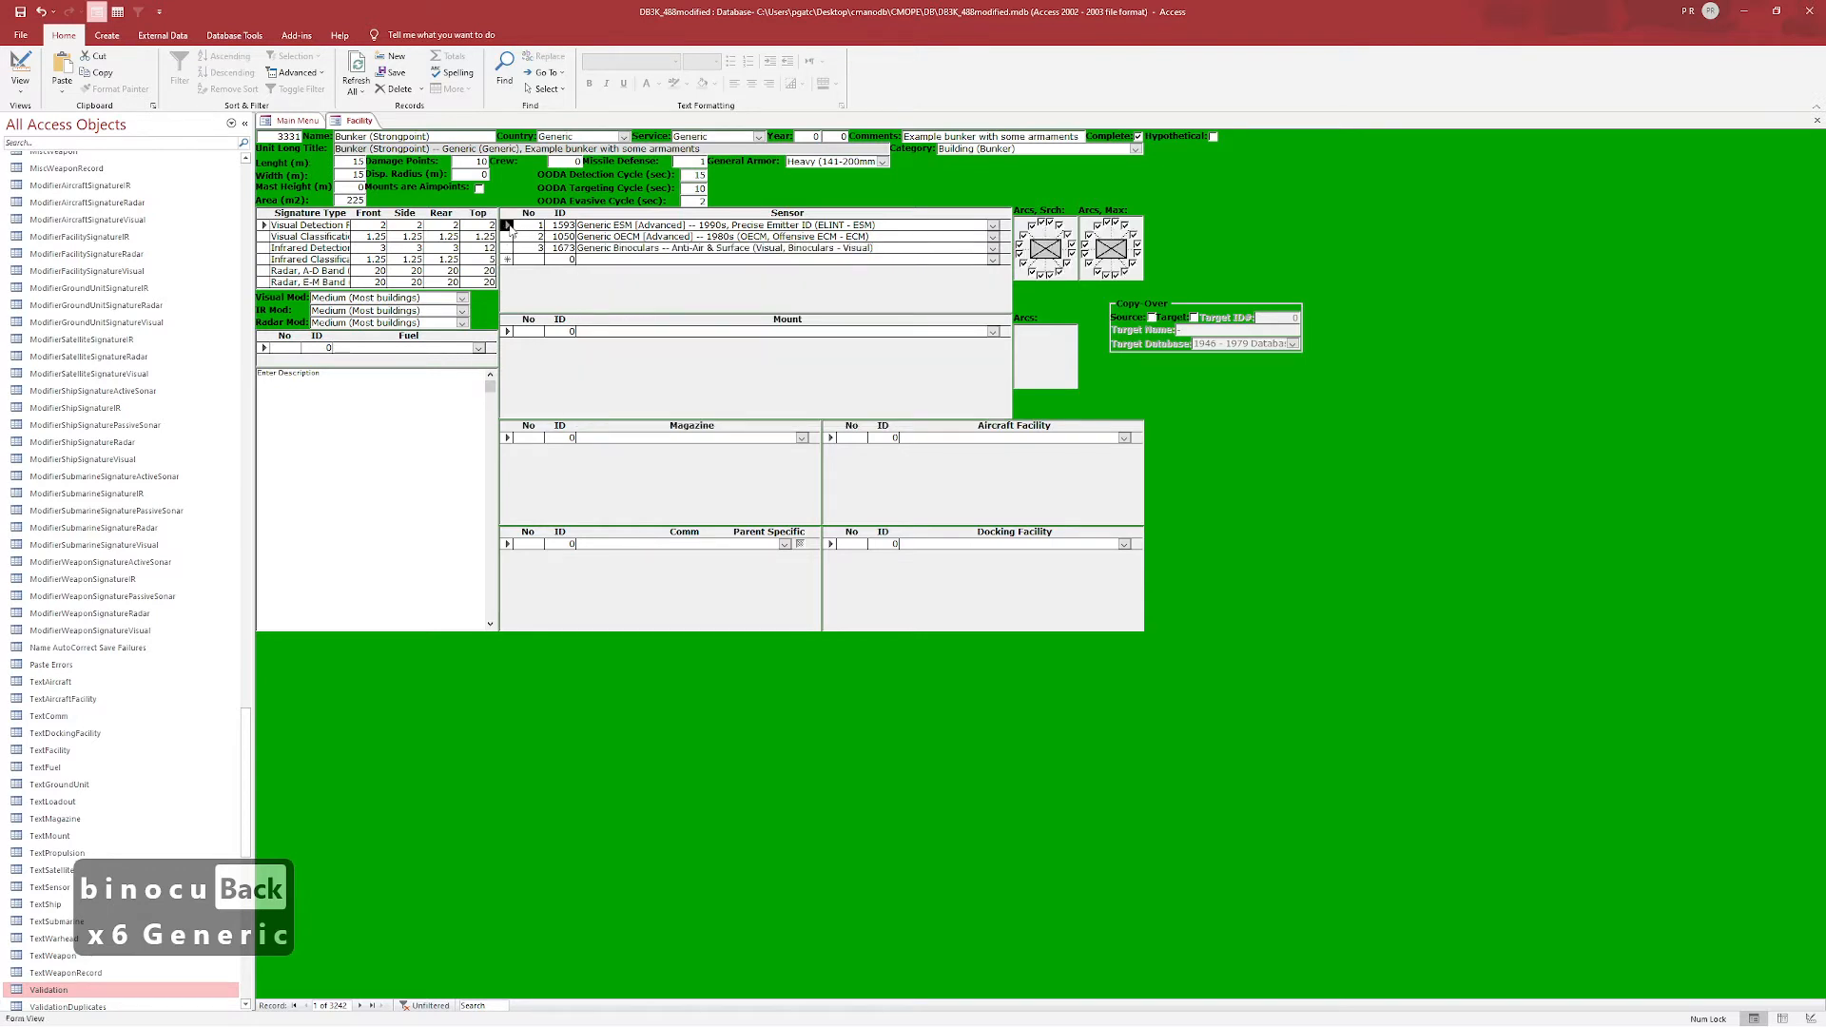
right_click(510, 229)
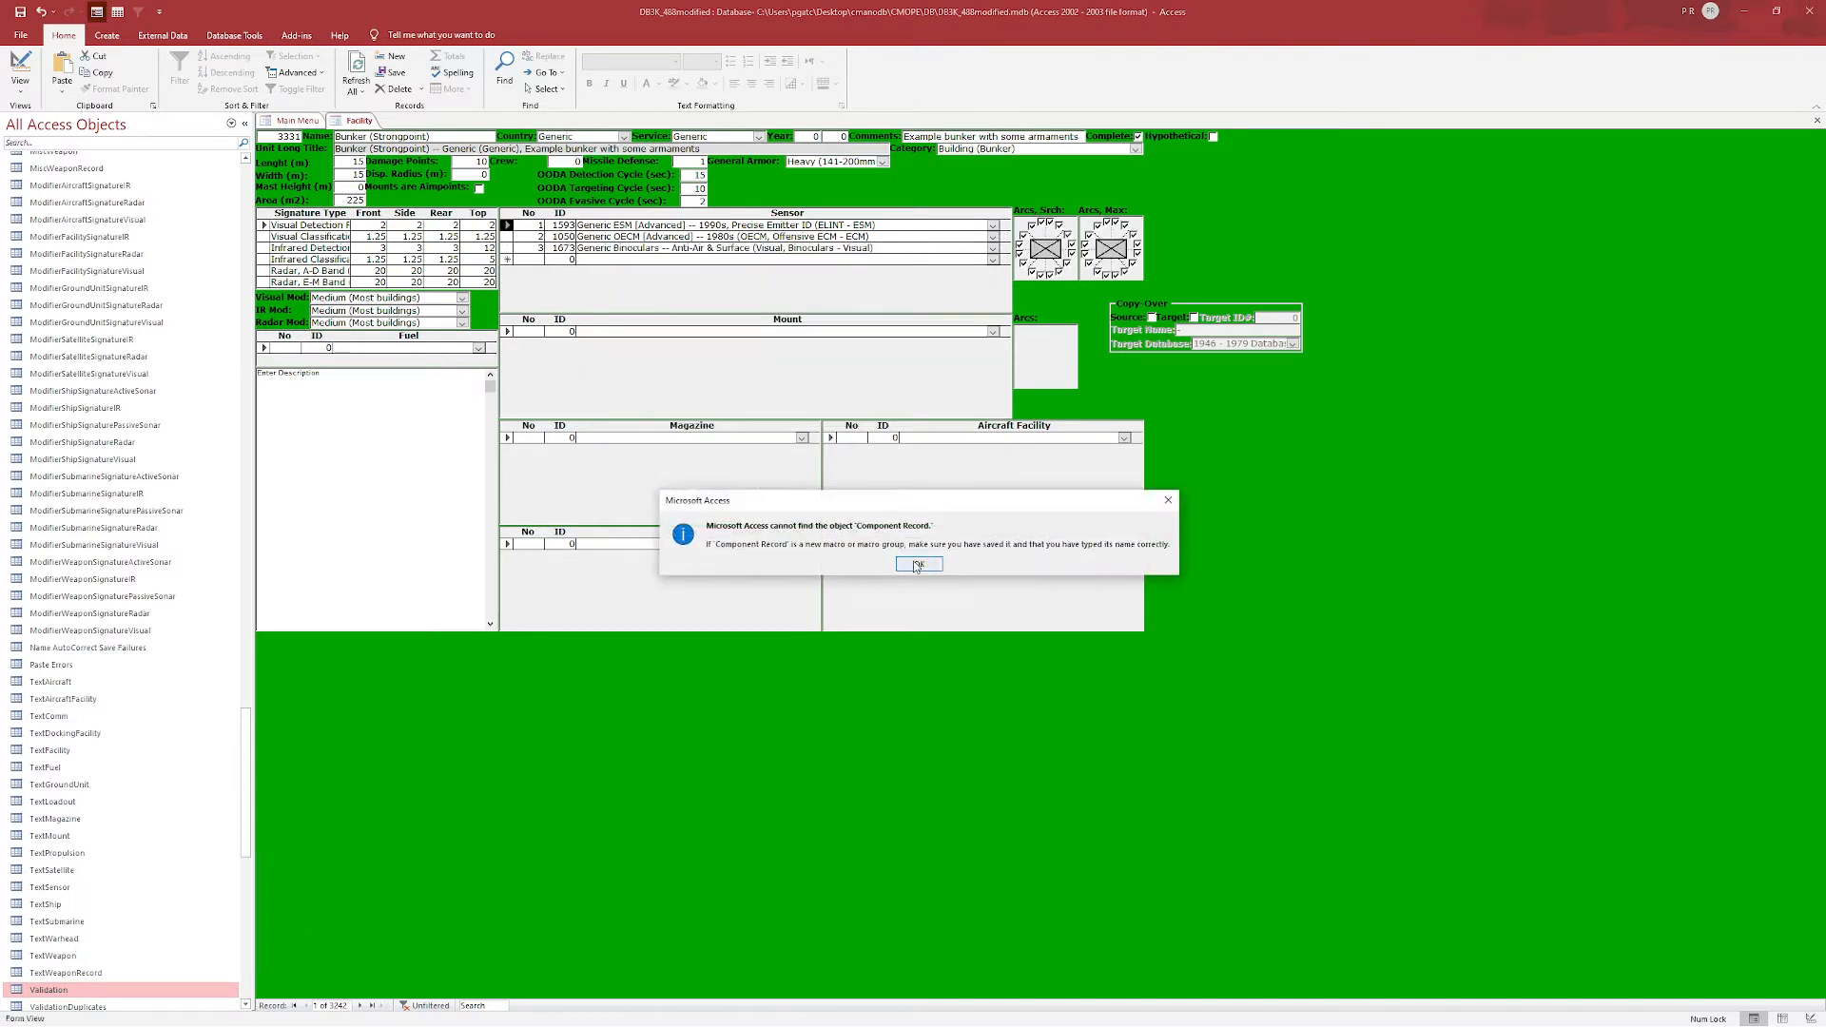
click(919, 569)
click(508, 237)
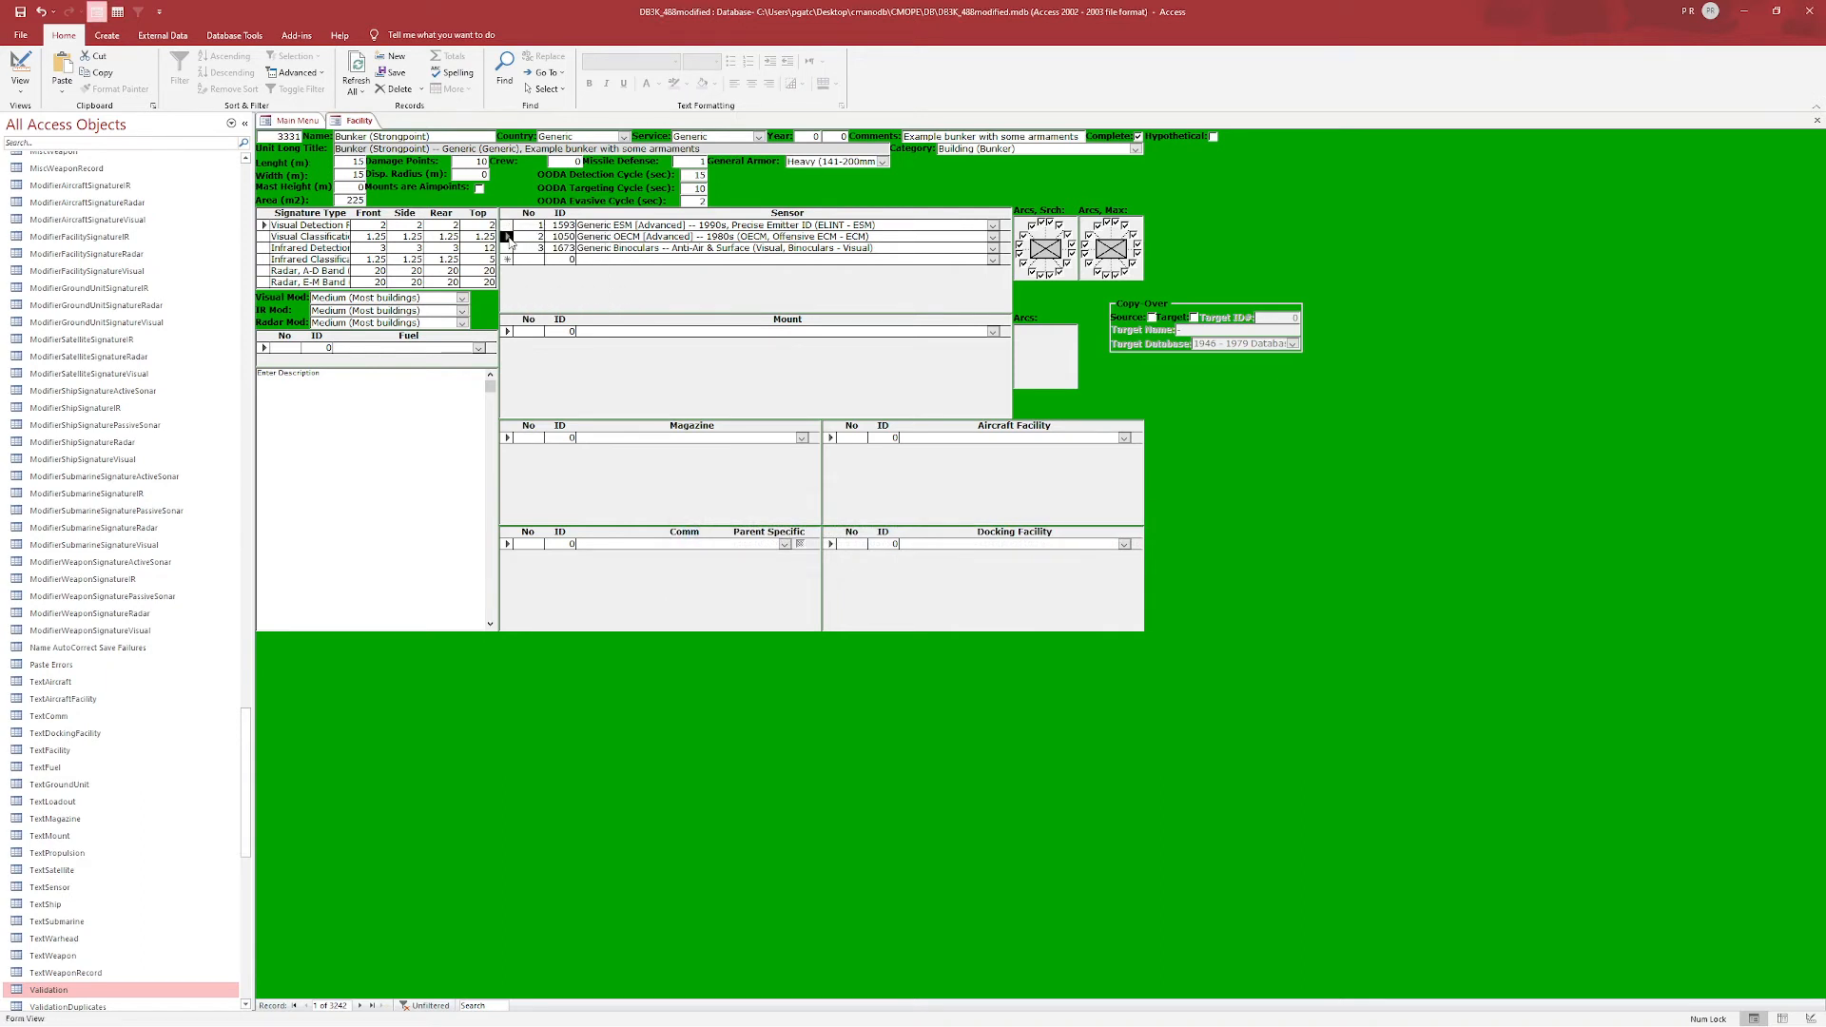
key(Delete)
key(Return)
click(507, 226)
key(Delete)
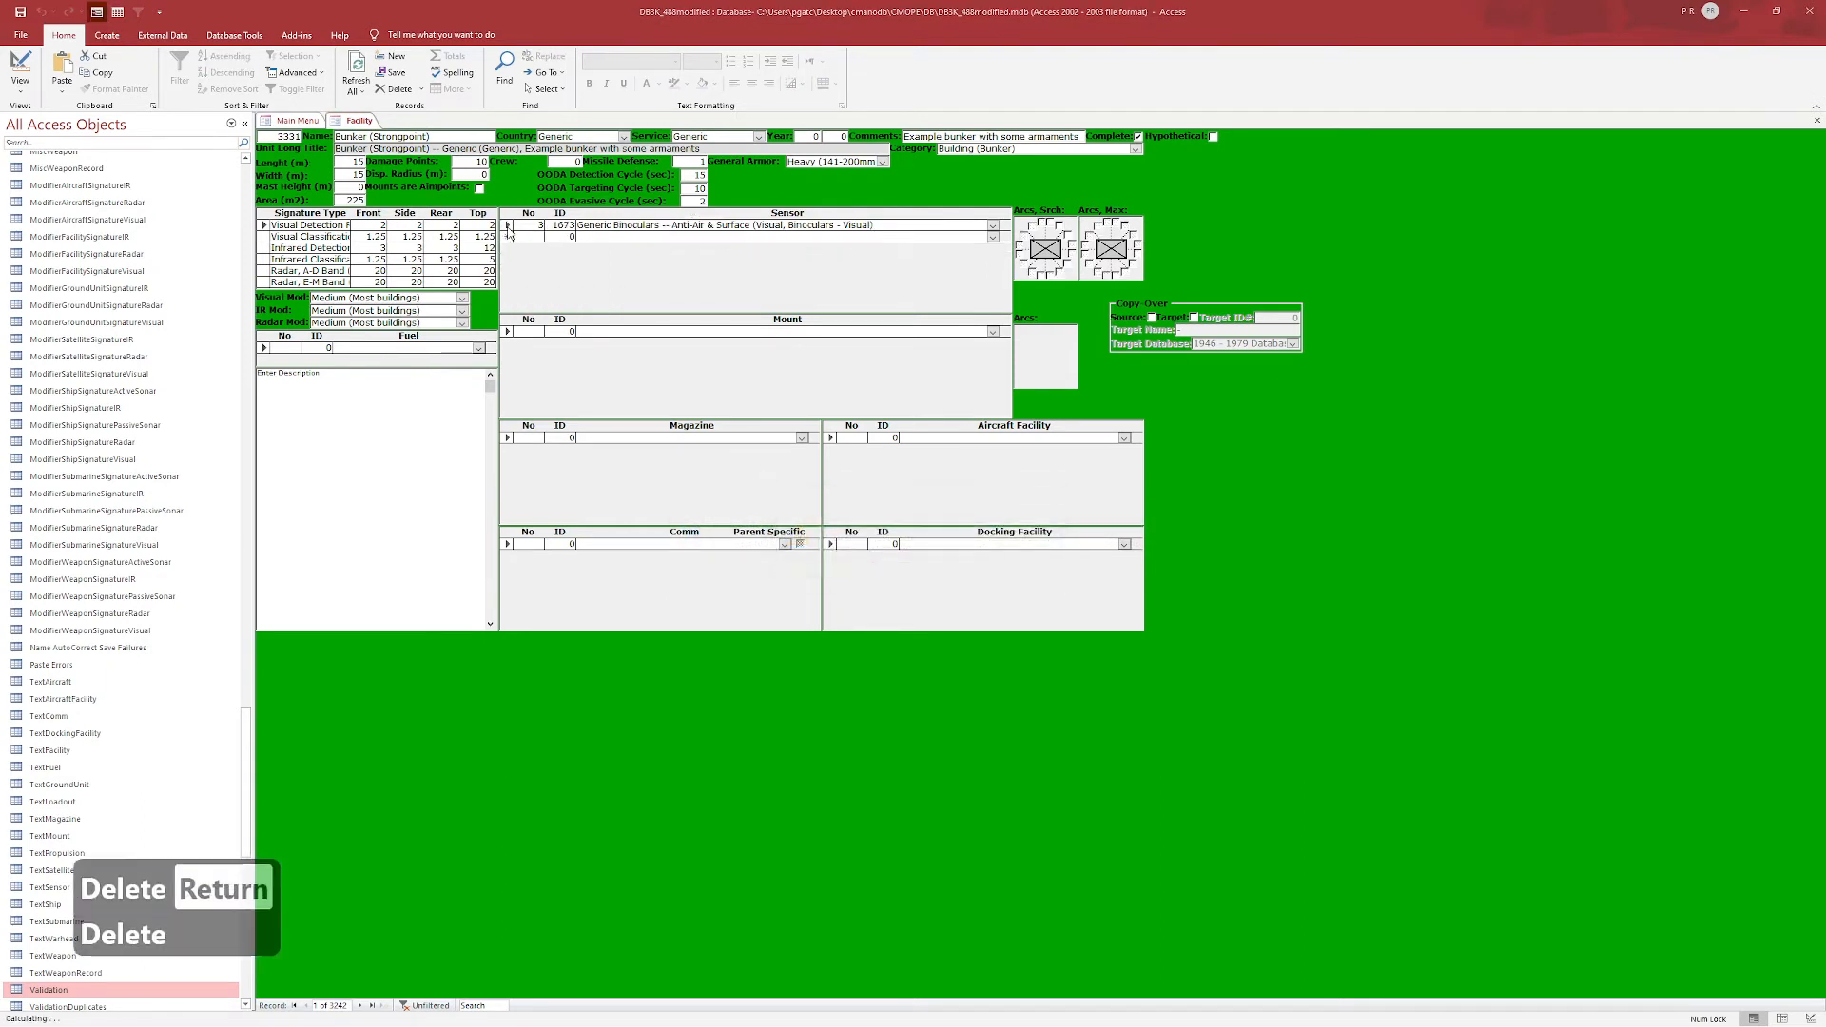
key(Return)
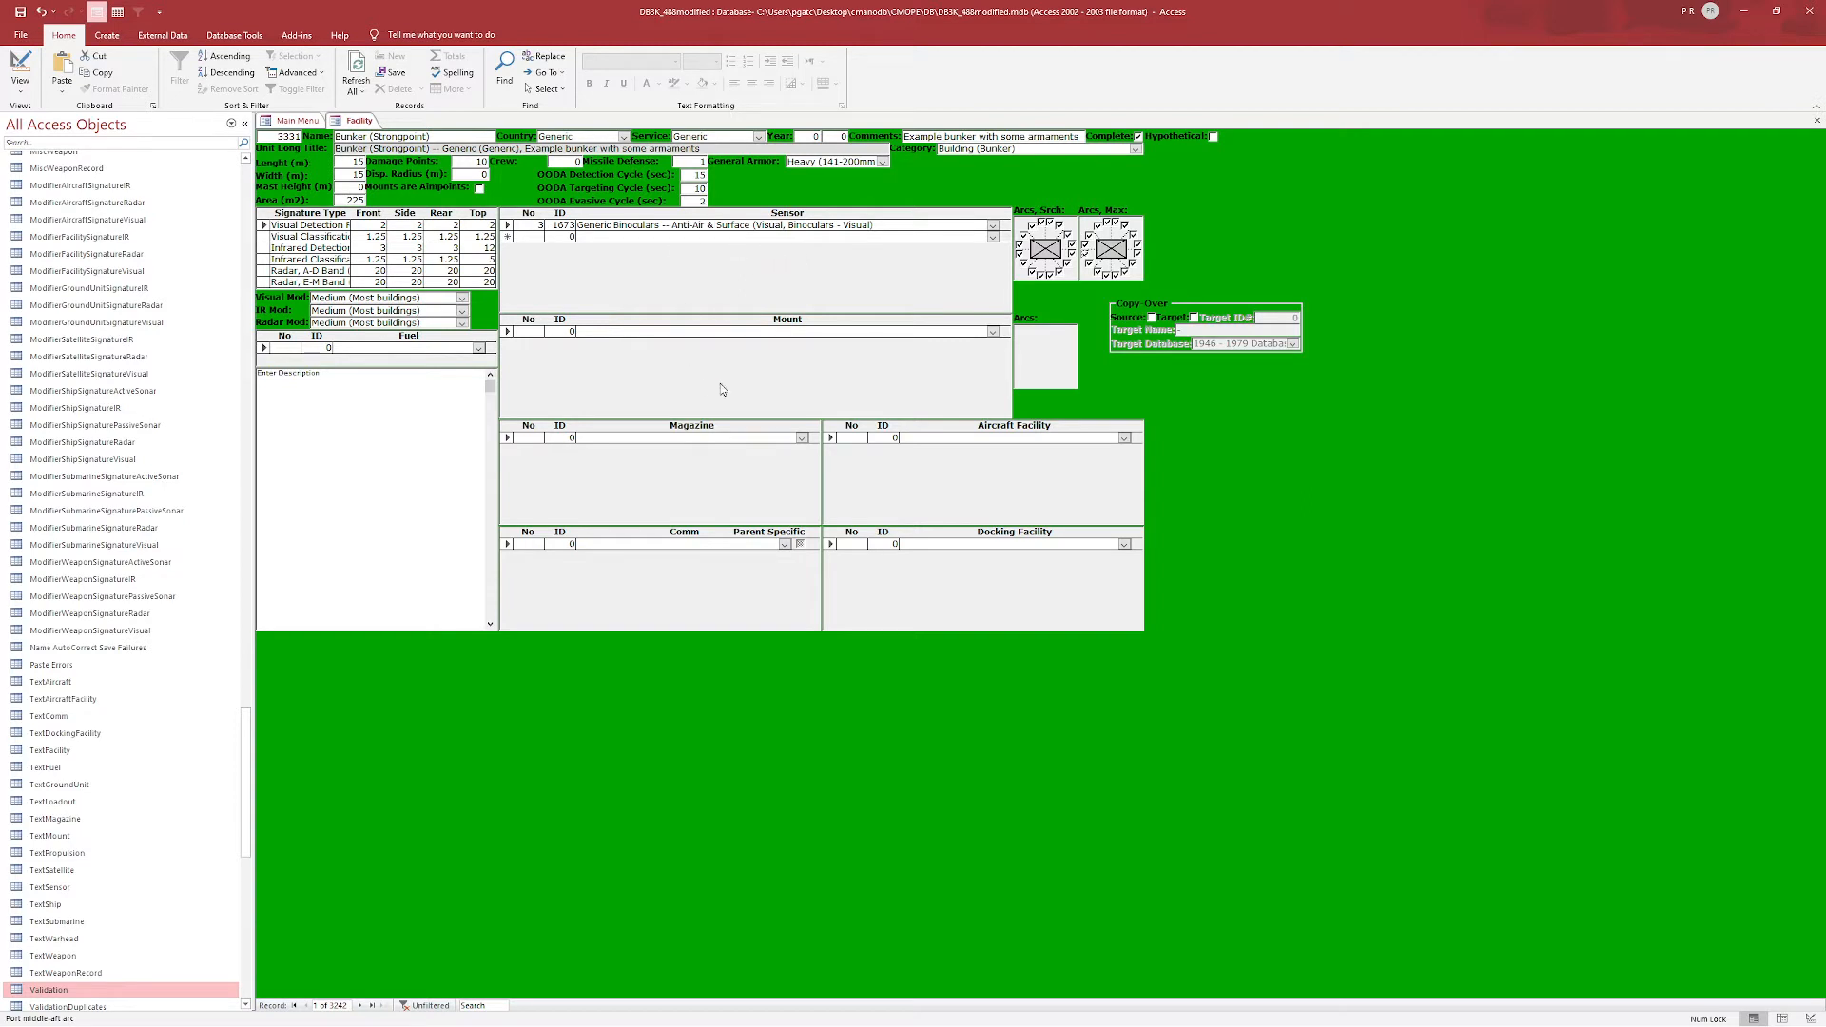
- Examine the available aircraft facility and docking facility options for the bunker without selecting any
click(1125, 438)
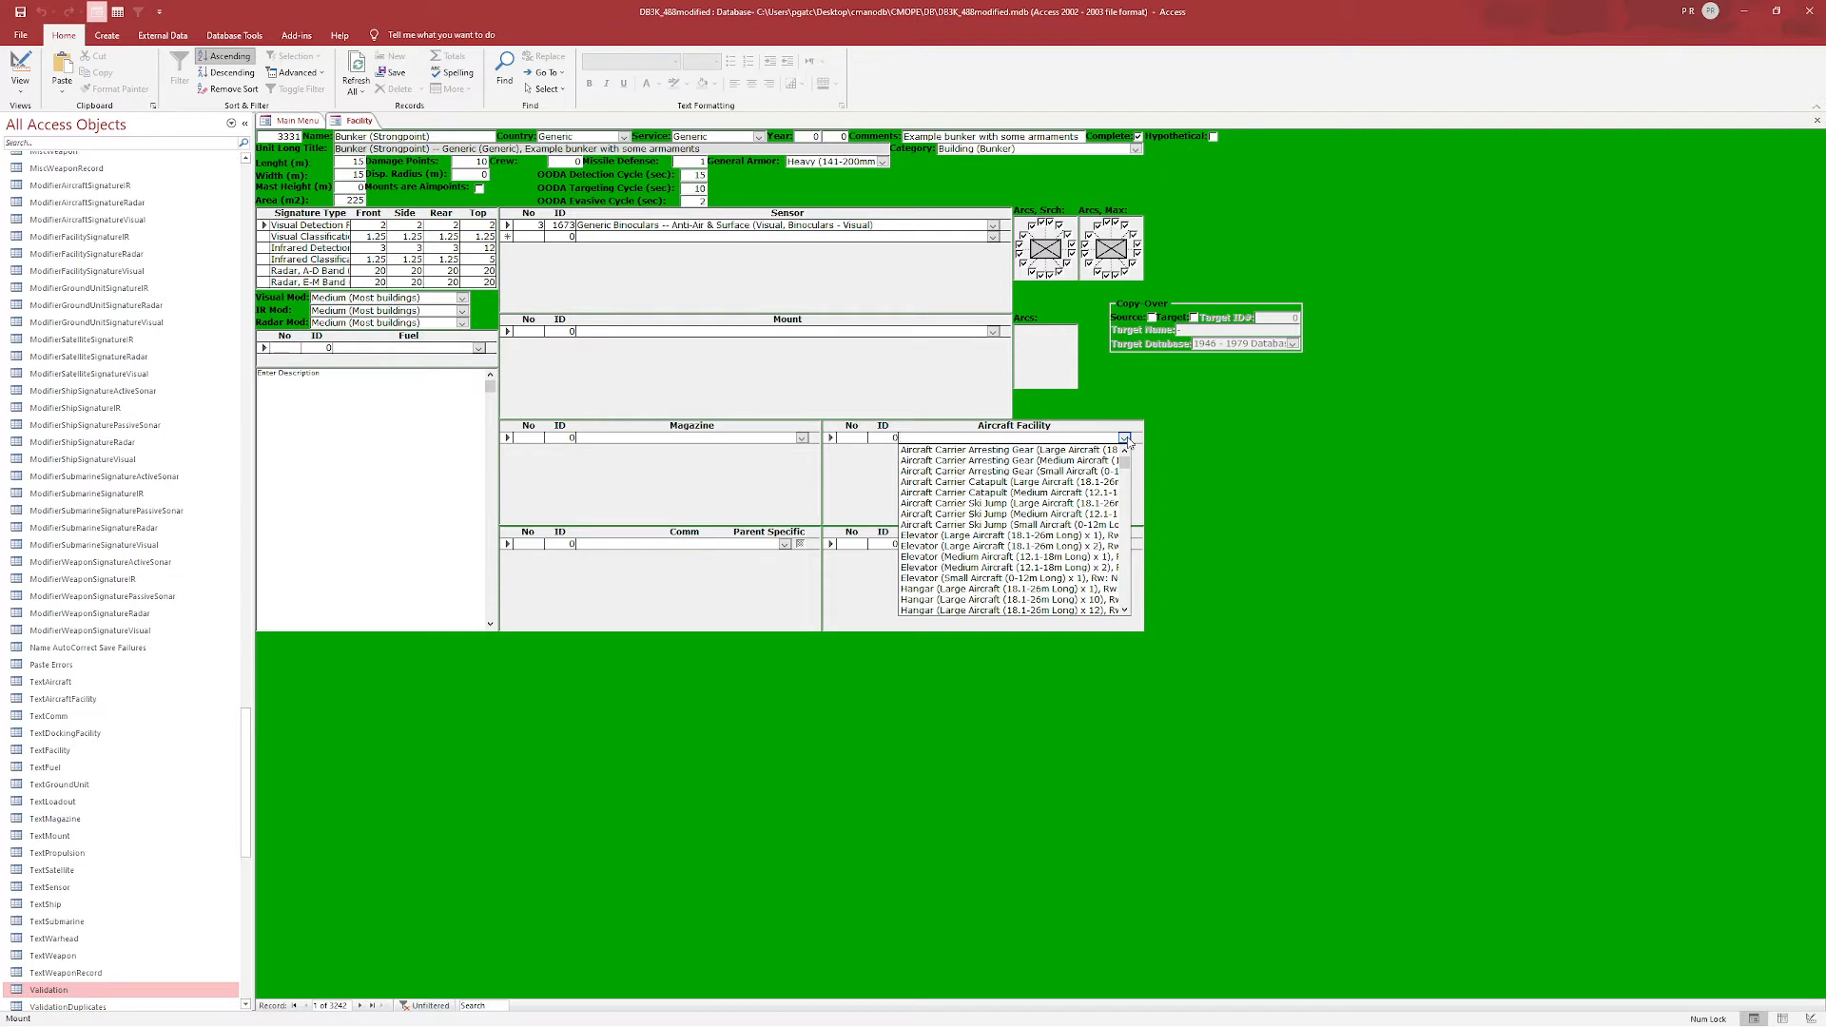
drag(1125, 464, 1126, 497)
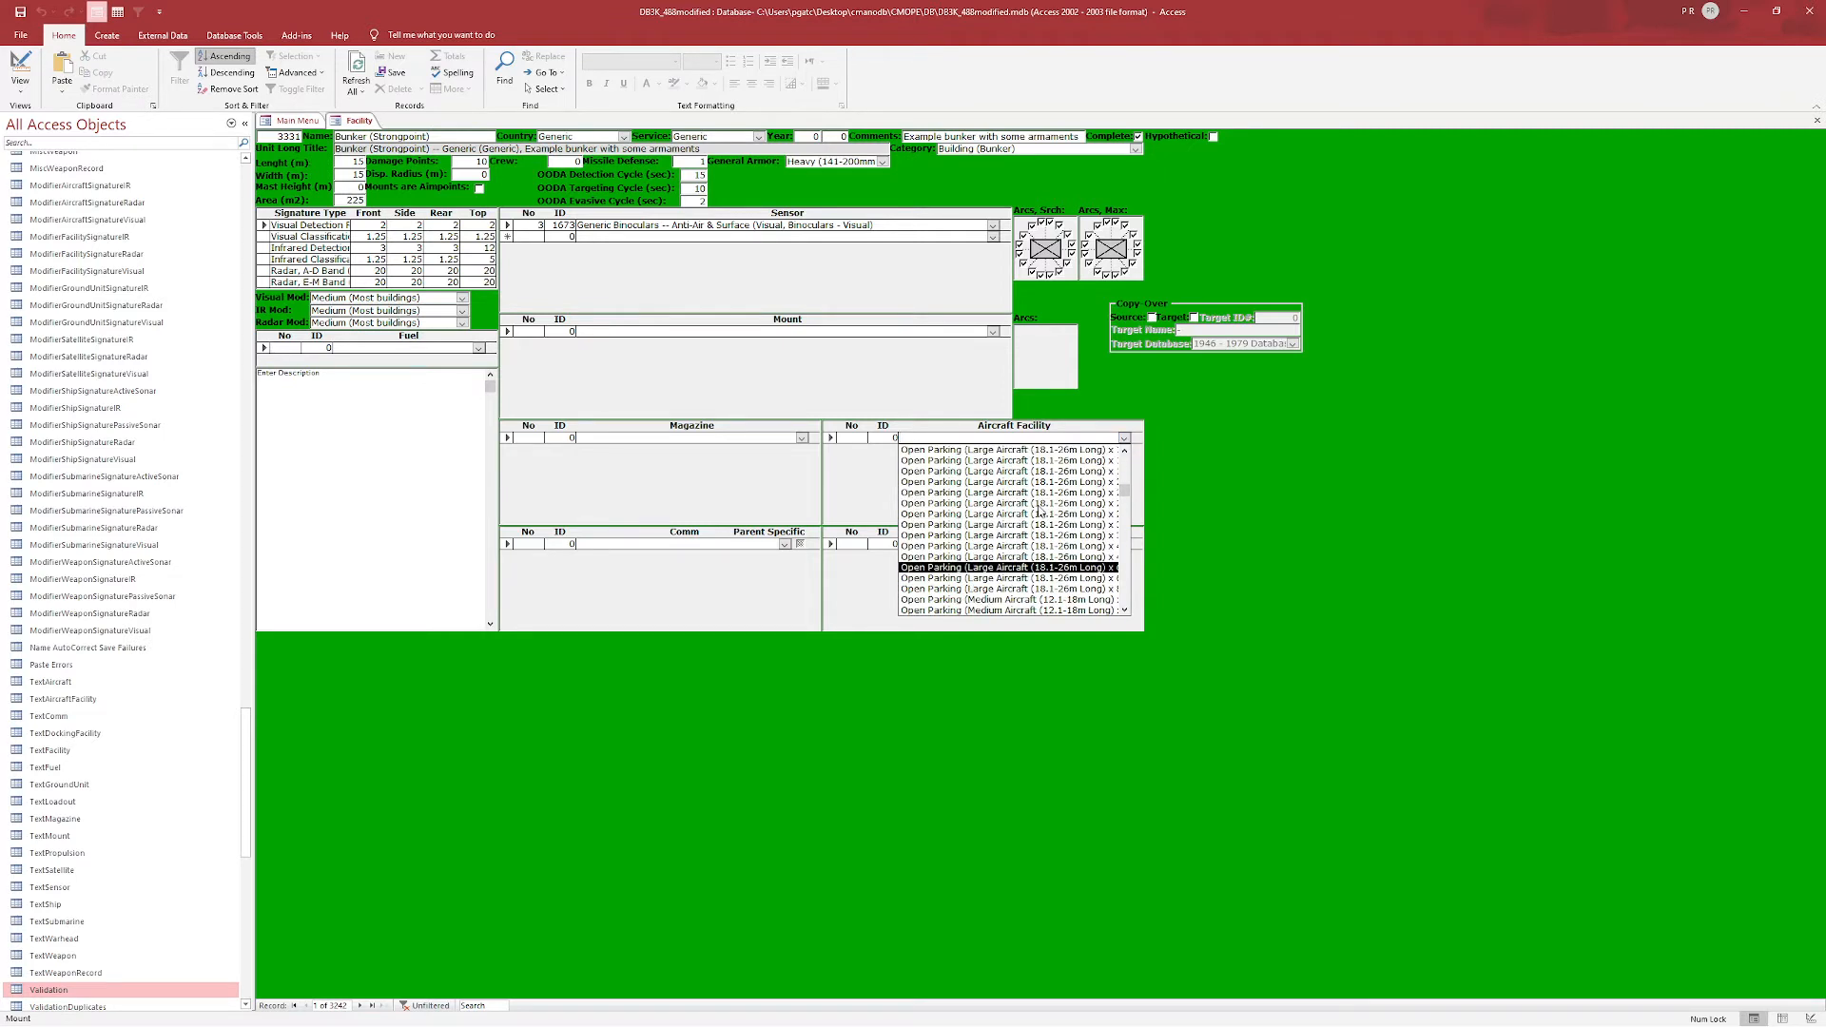
scroll(1049, 511, up, 4)
scroll(1049, 511, up, 5)
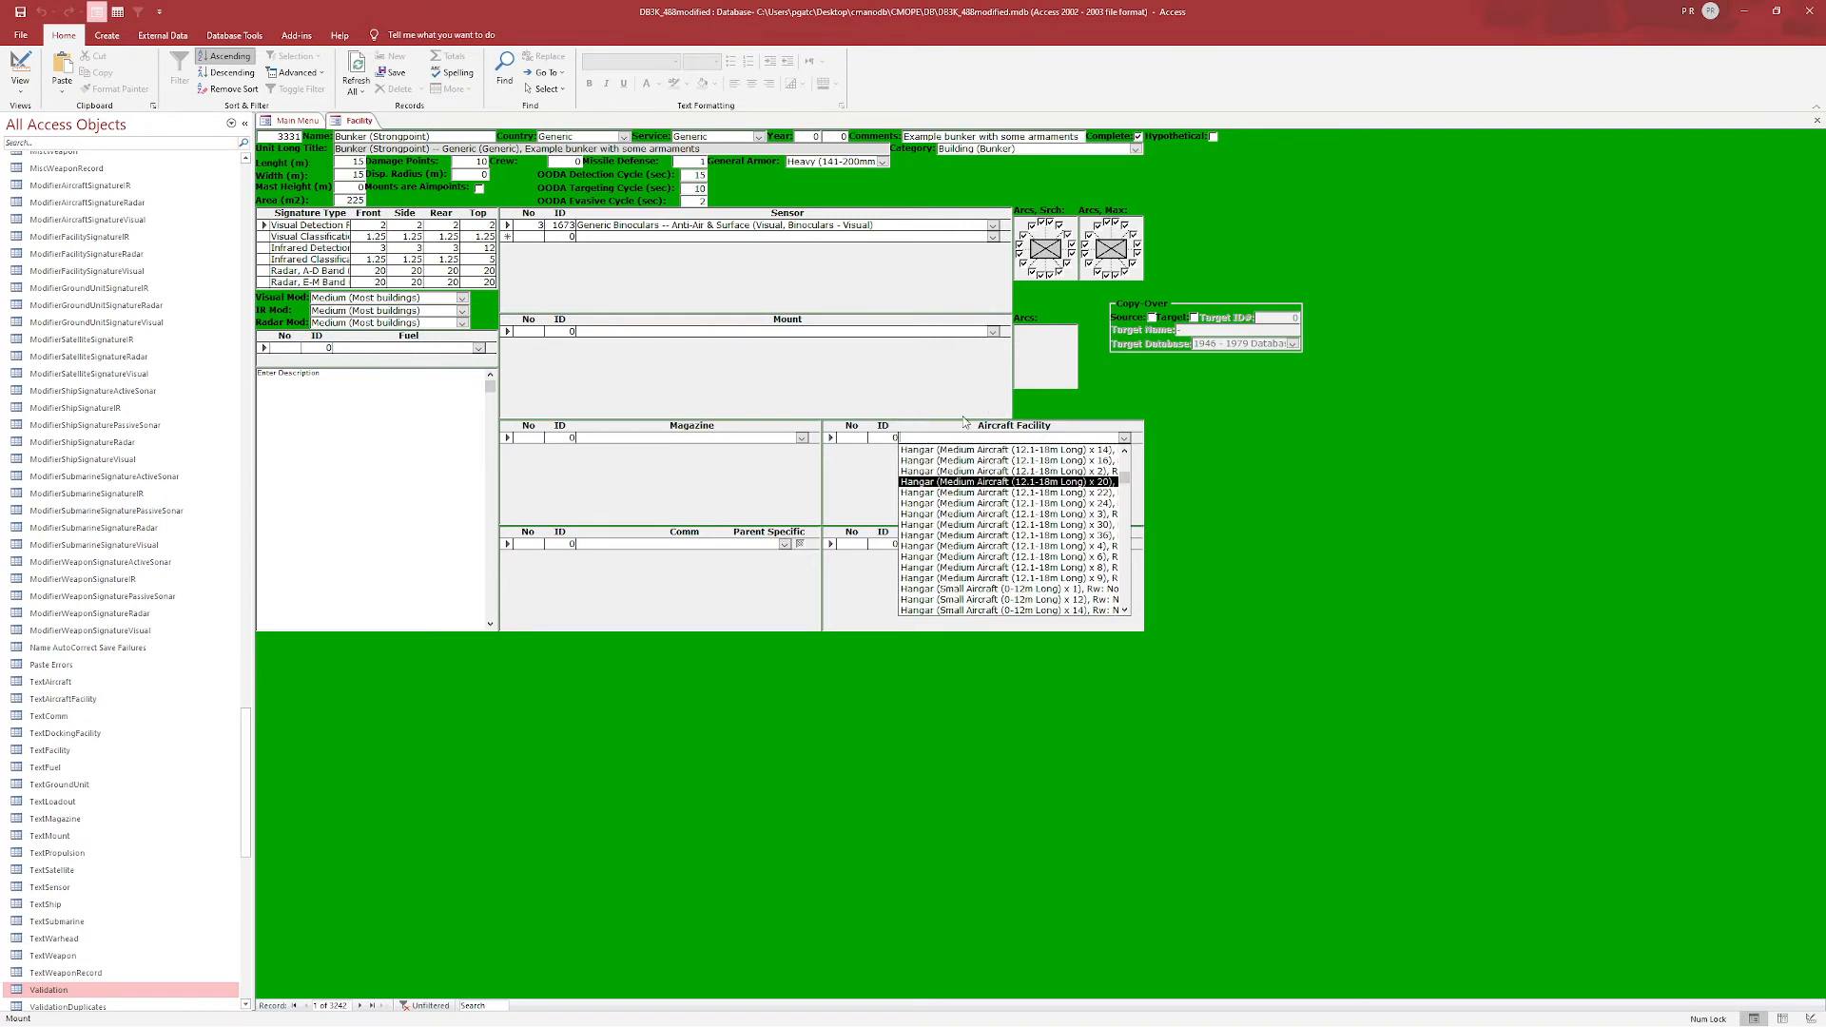
click(1201, 457)
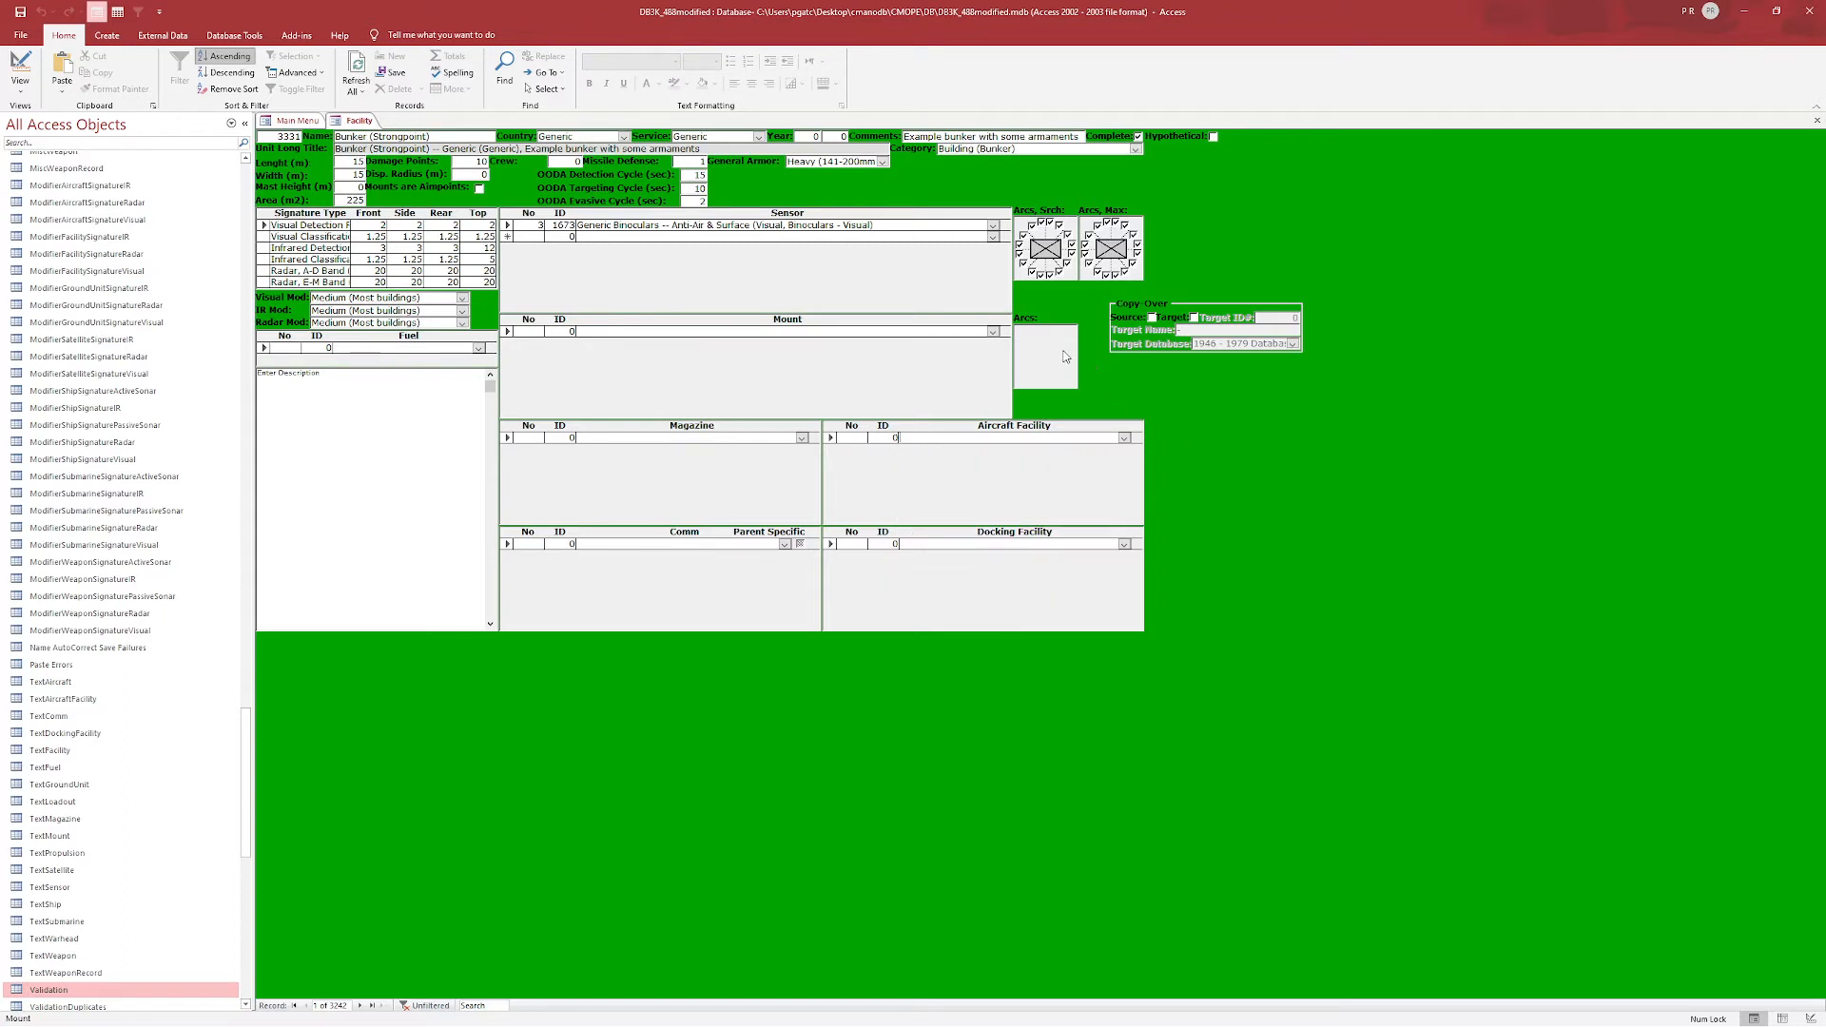
click(1125, 544)
drag(1125, 568, 1125, 691)
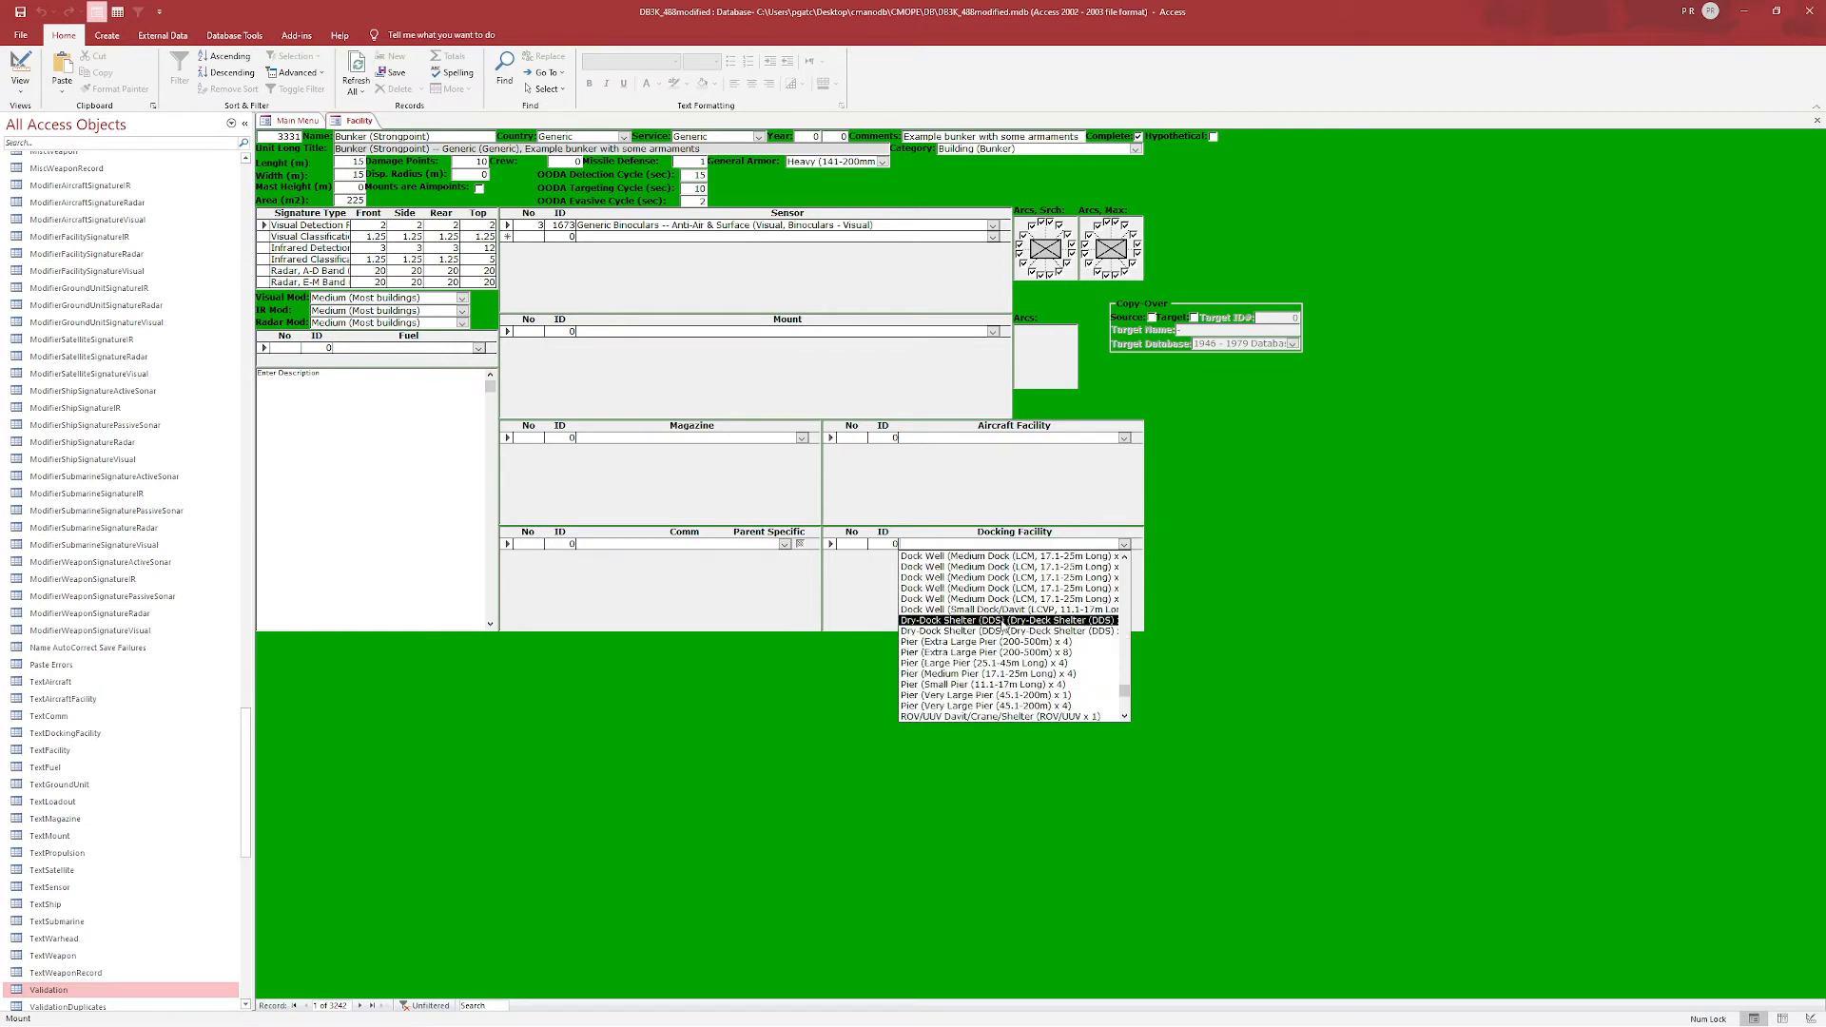
click(1262, 661)
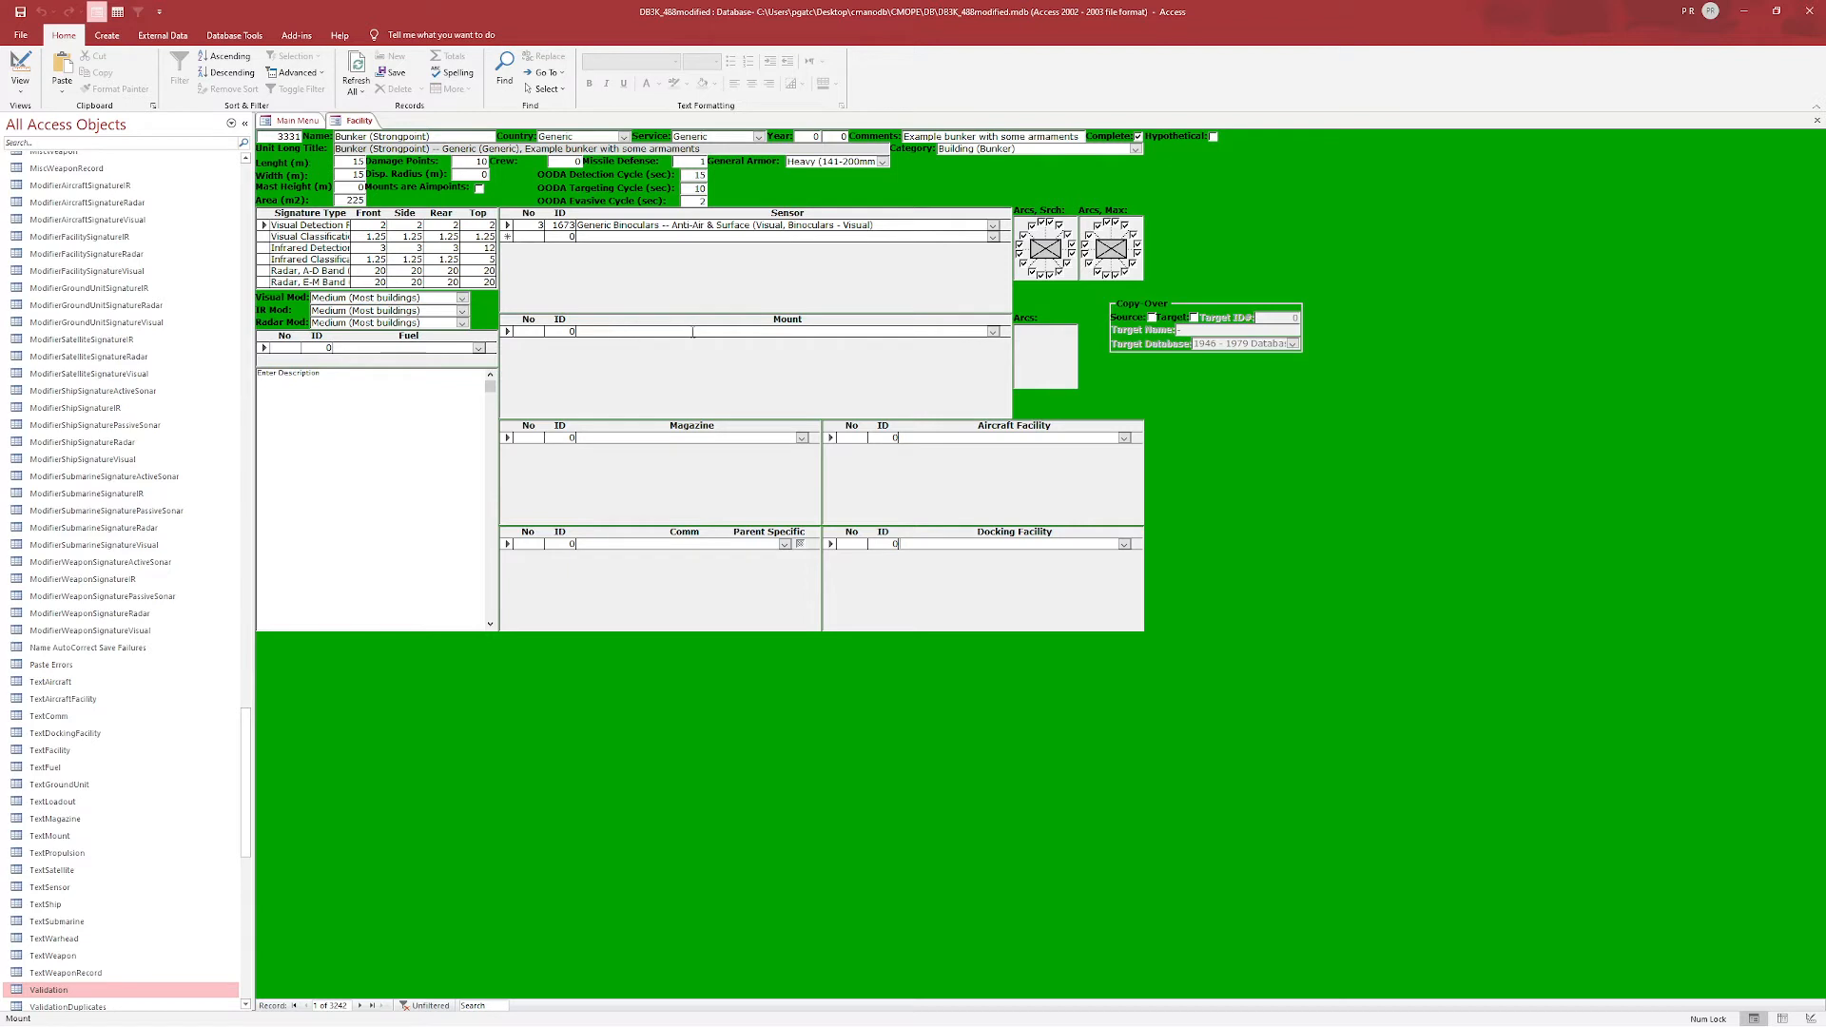
- Add the mount "105mm SK C/32 Coastal Gun [Casemate] (250/0, RoF/Rld: 6/0)" to the bunker
click(993, 332)
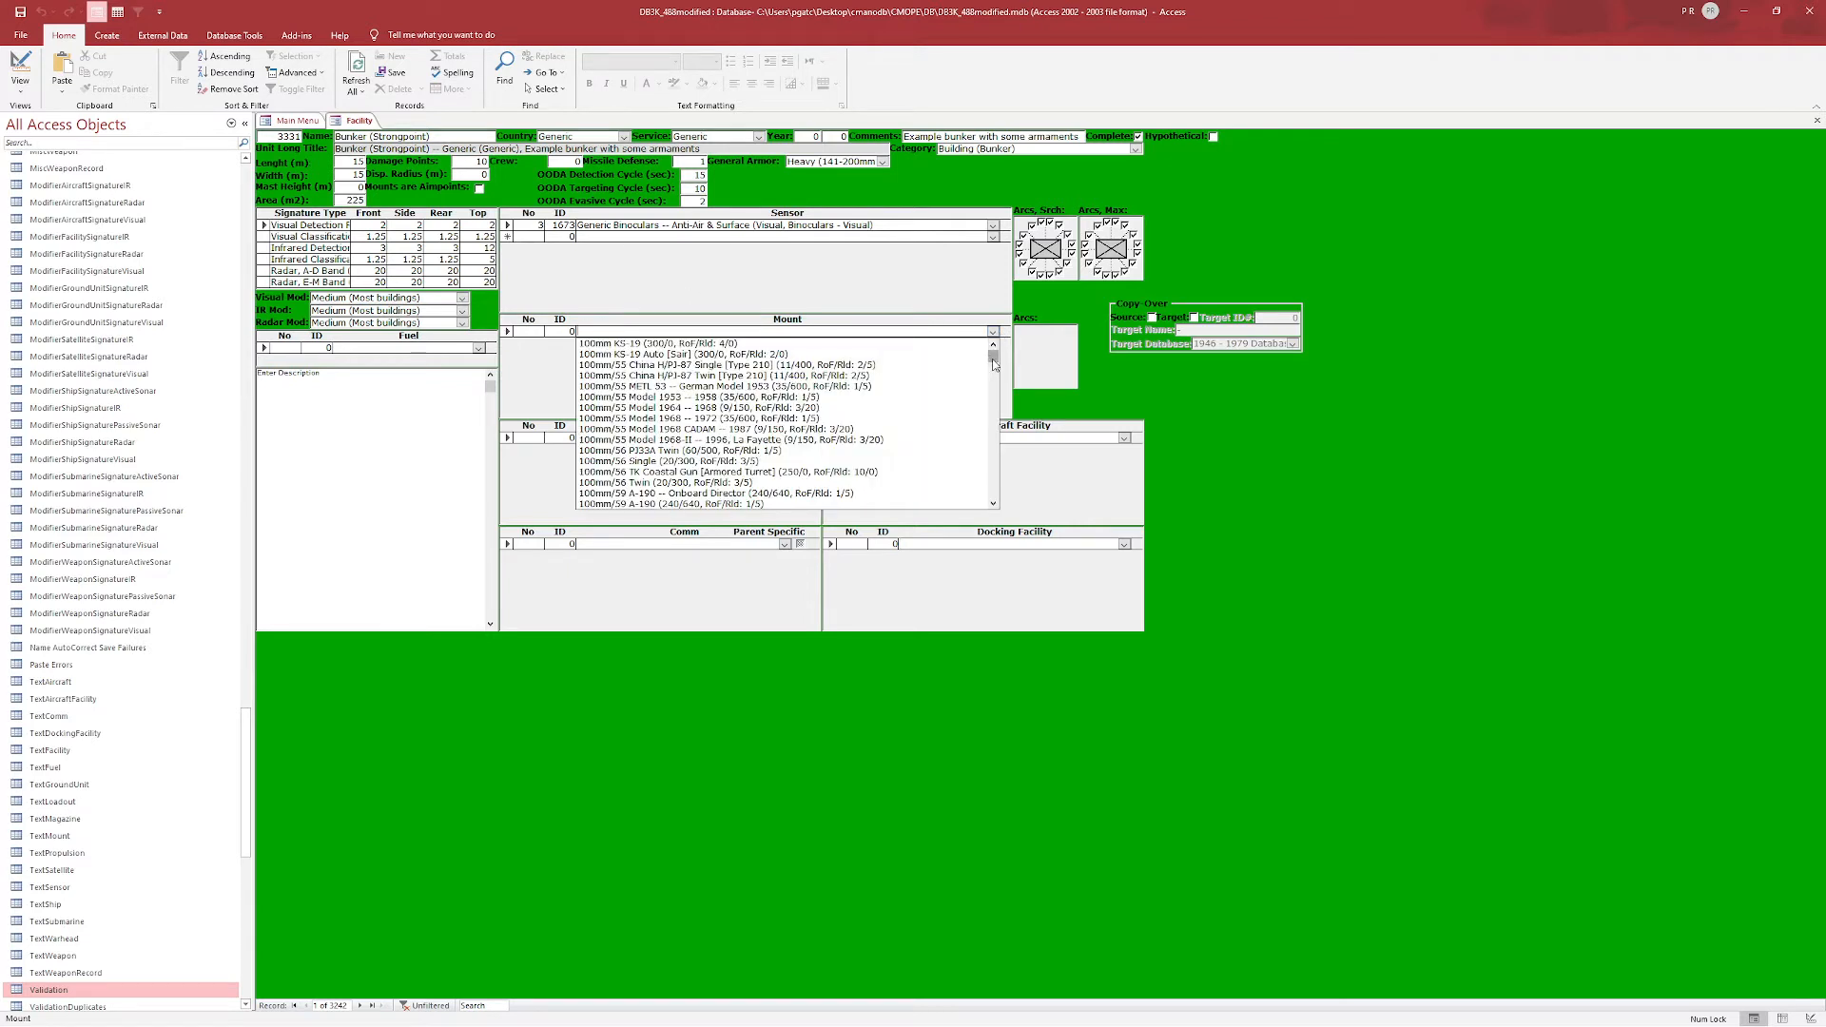
drag(993, 359, 994, 368)
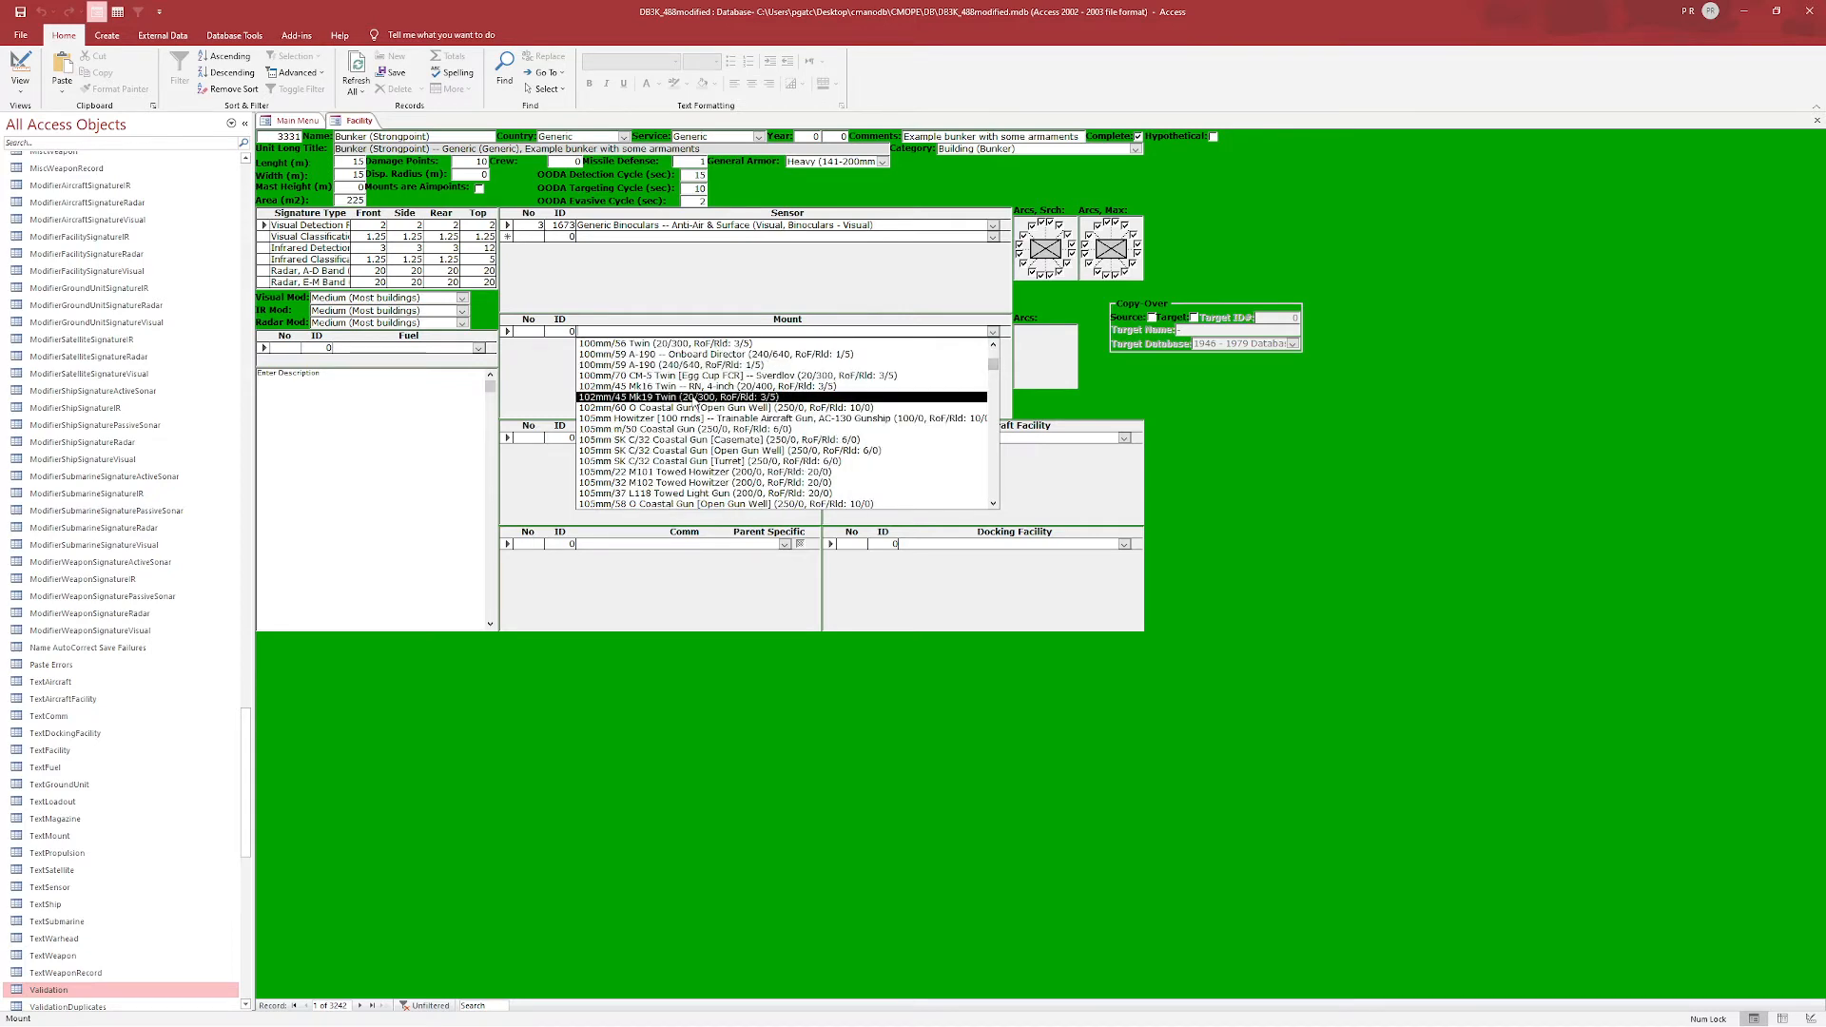
scroll(696, 401, down, 2)
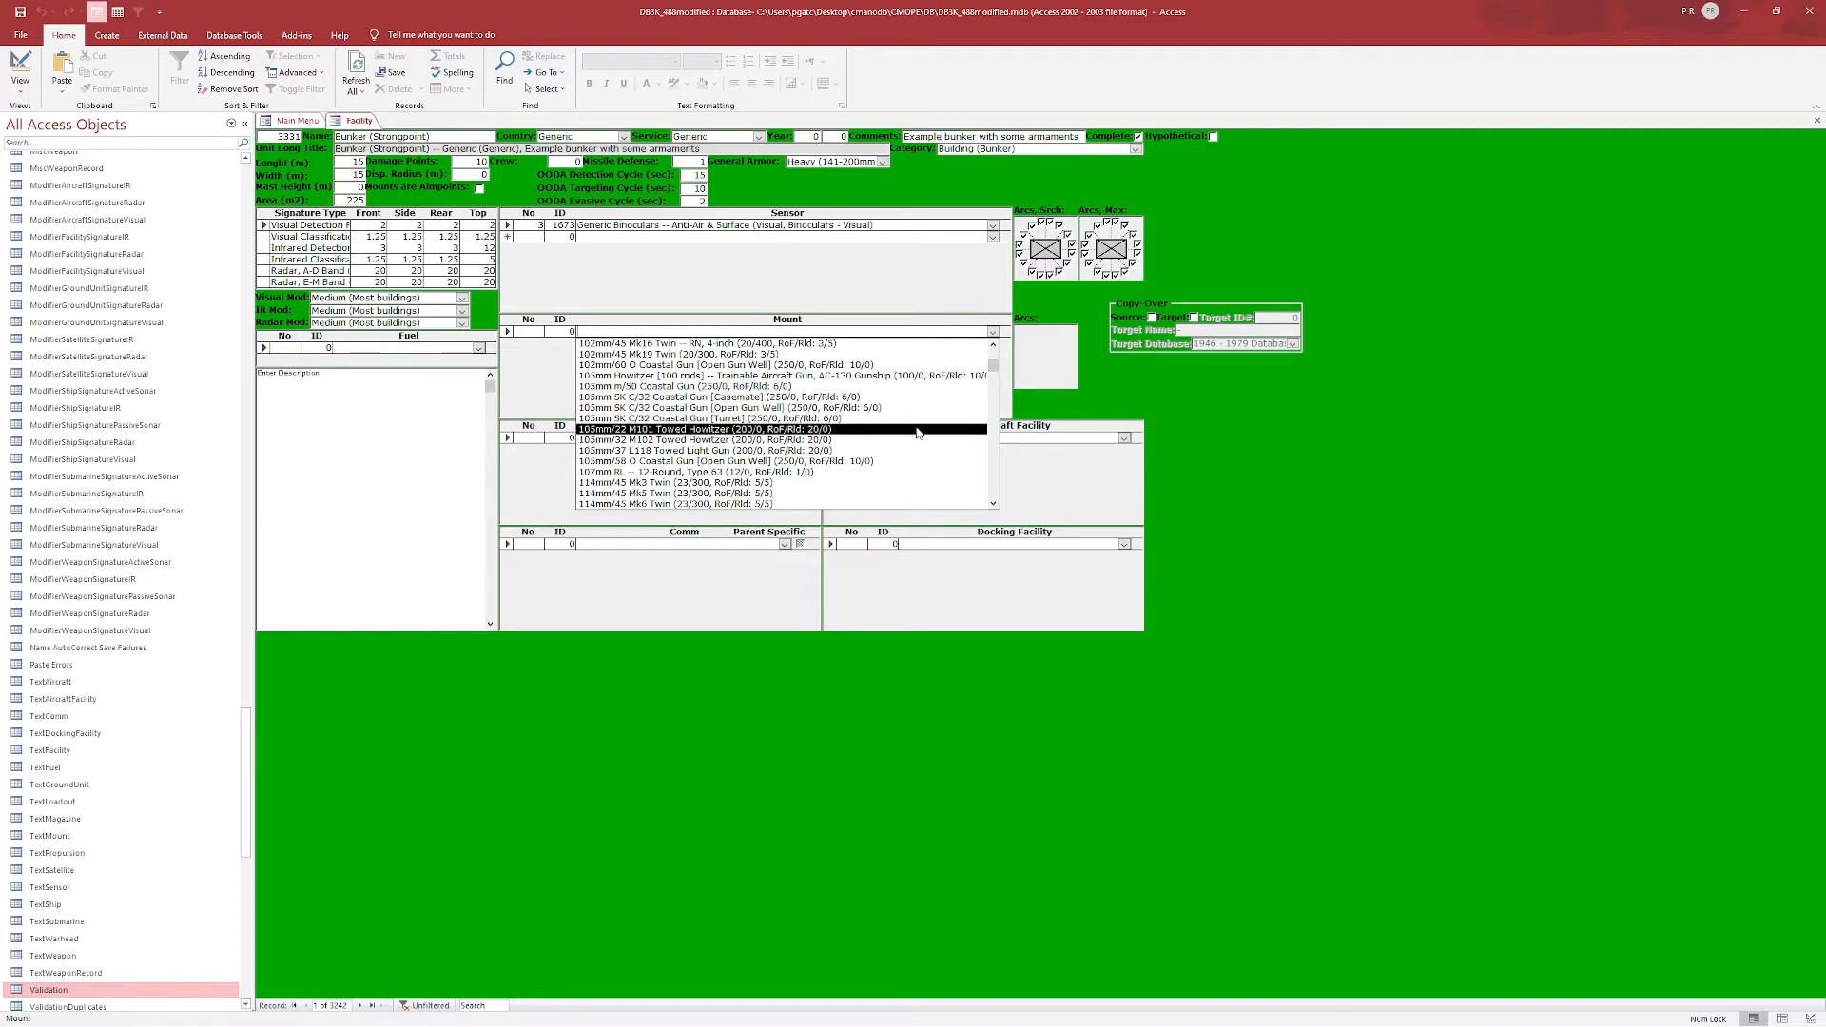
scroll(871, 424, down, 10)
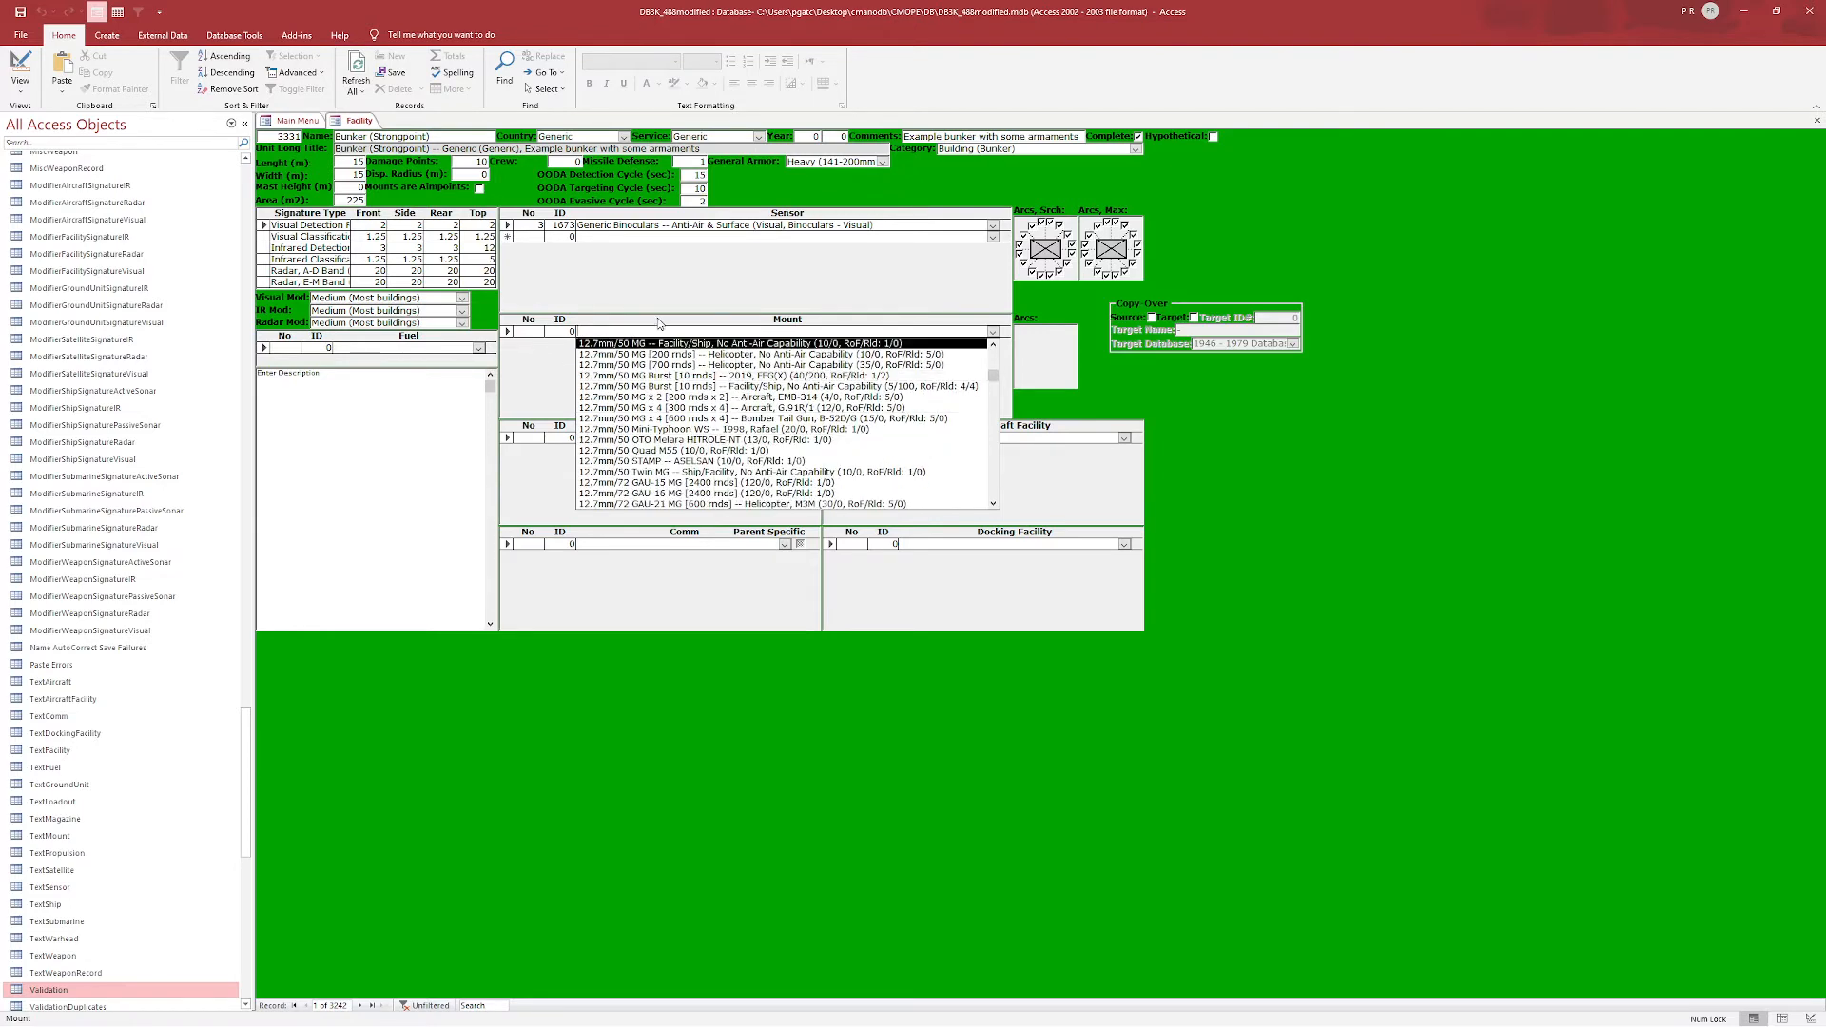
text(125mm)
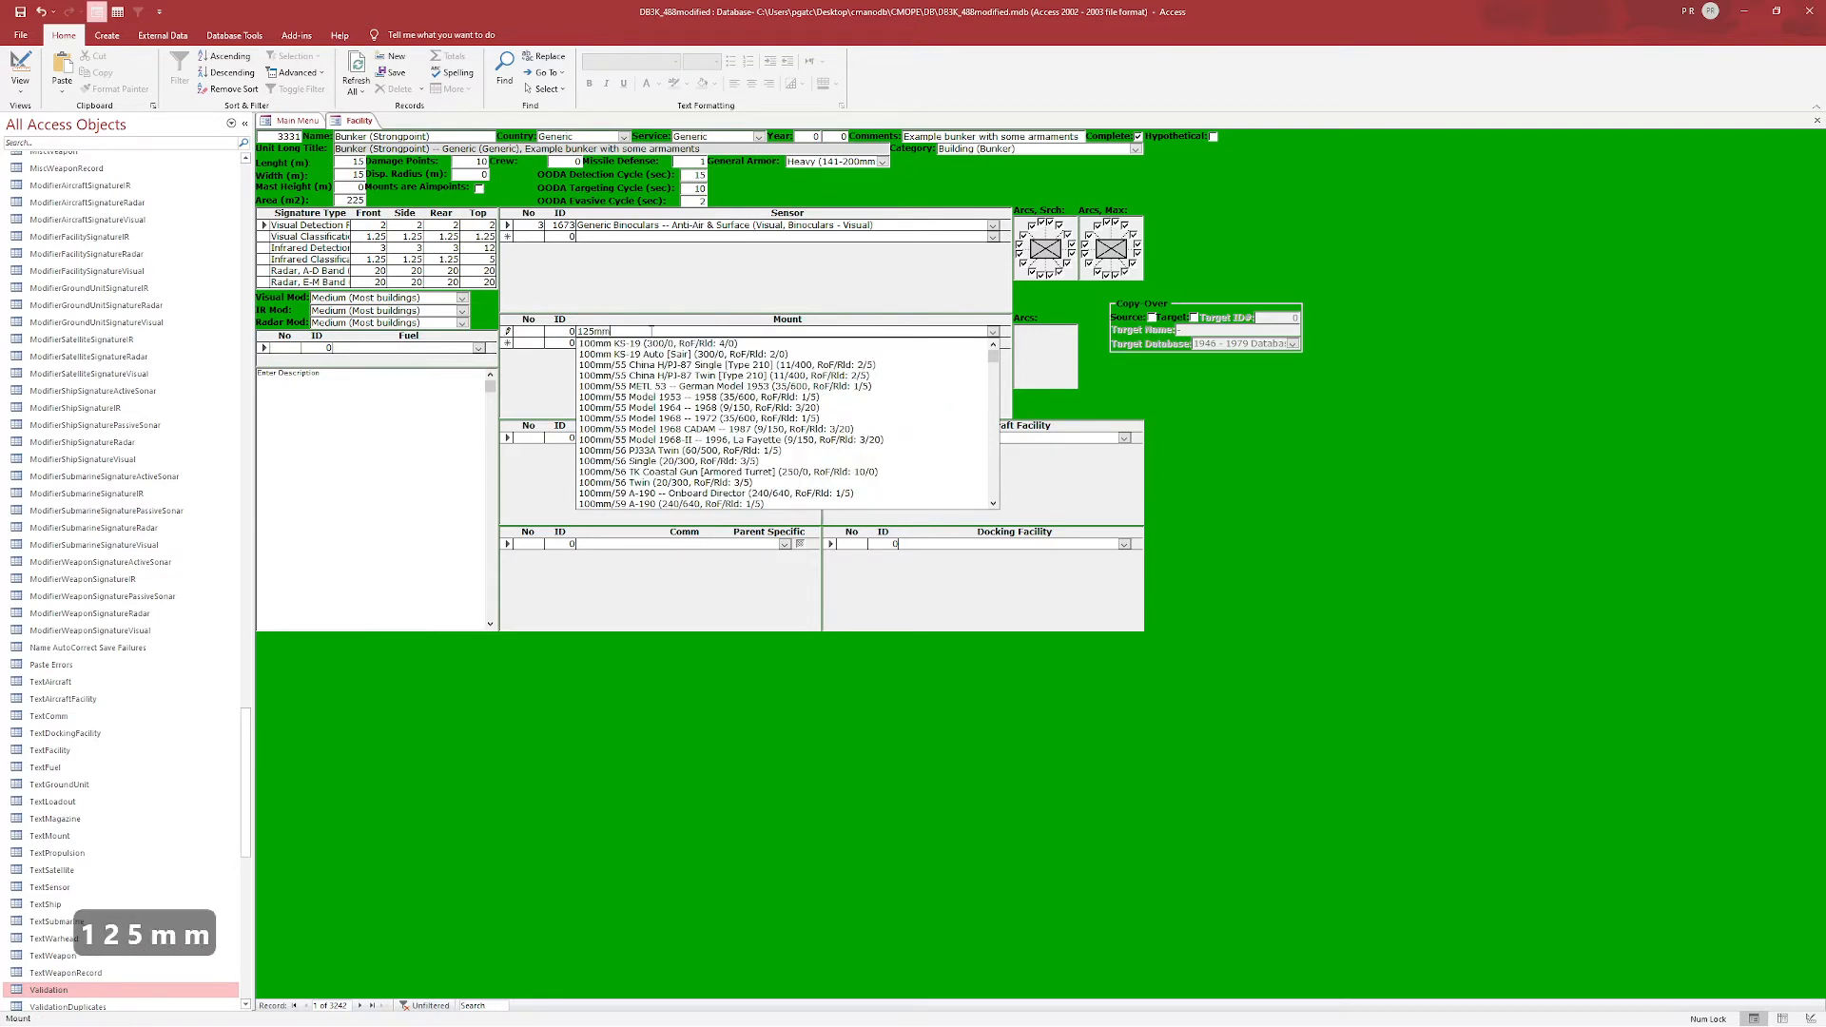
key(BackSpace)
key(BackSpace)
key(BackSpace)
key(BackSpace)
text(05mm)
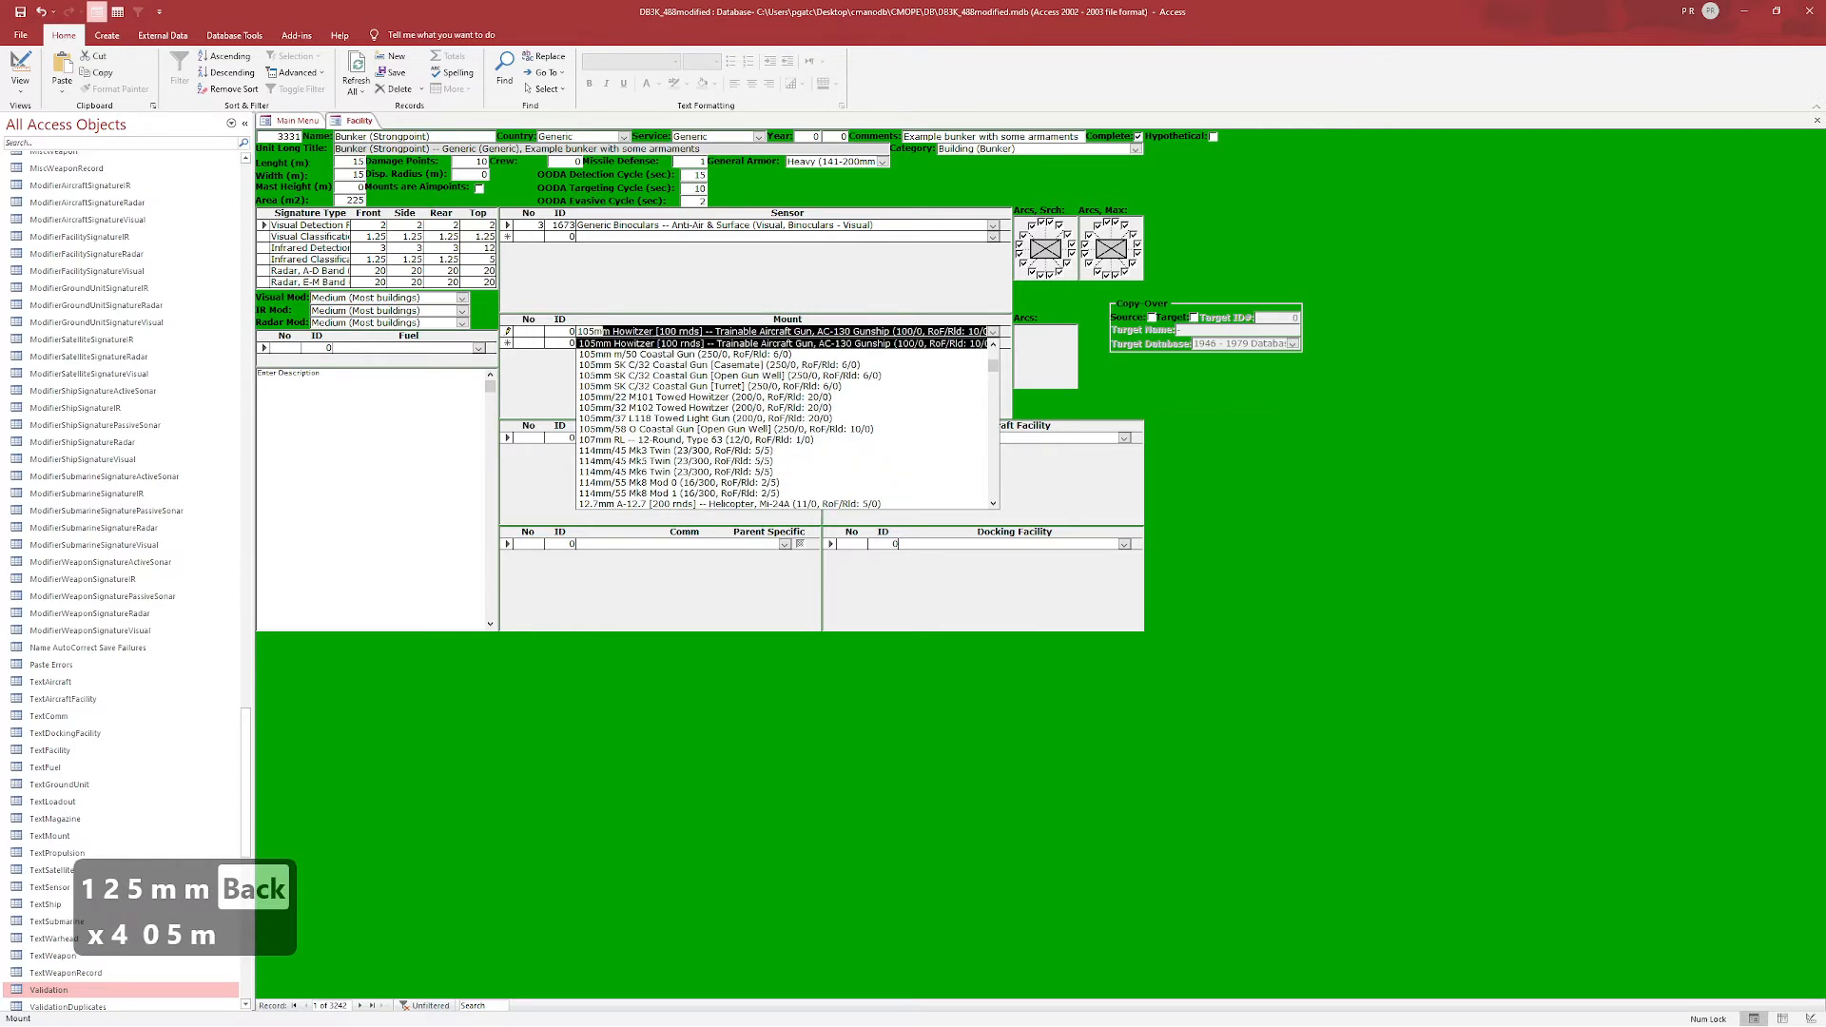
scroll(742, 390, up, 1)
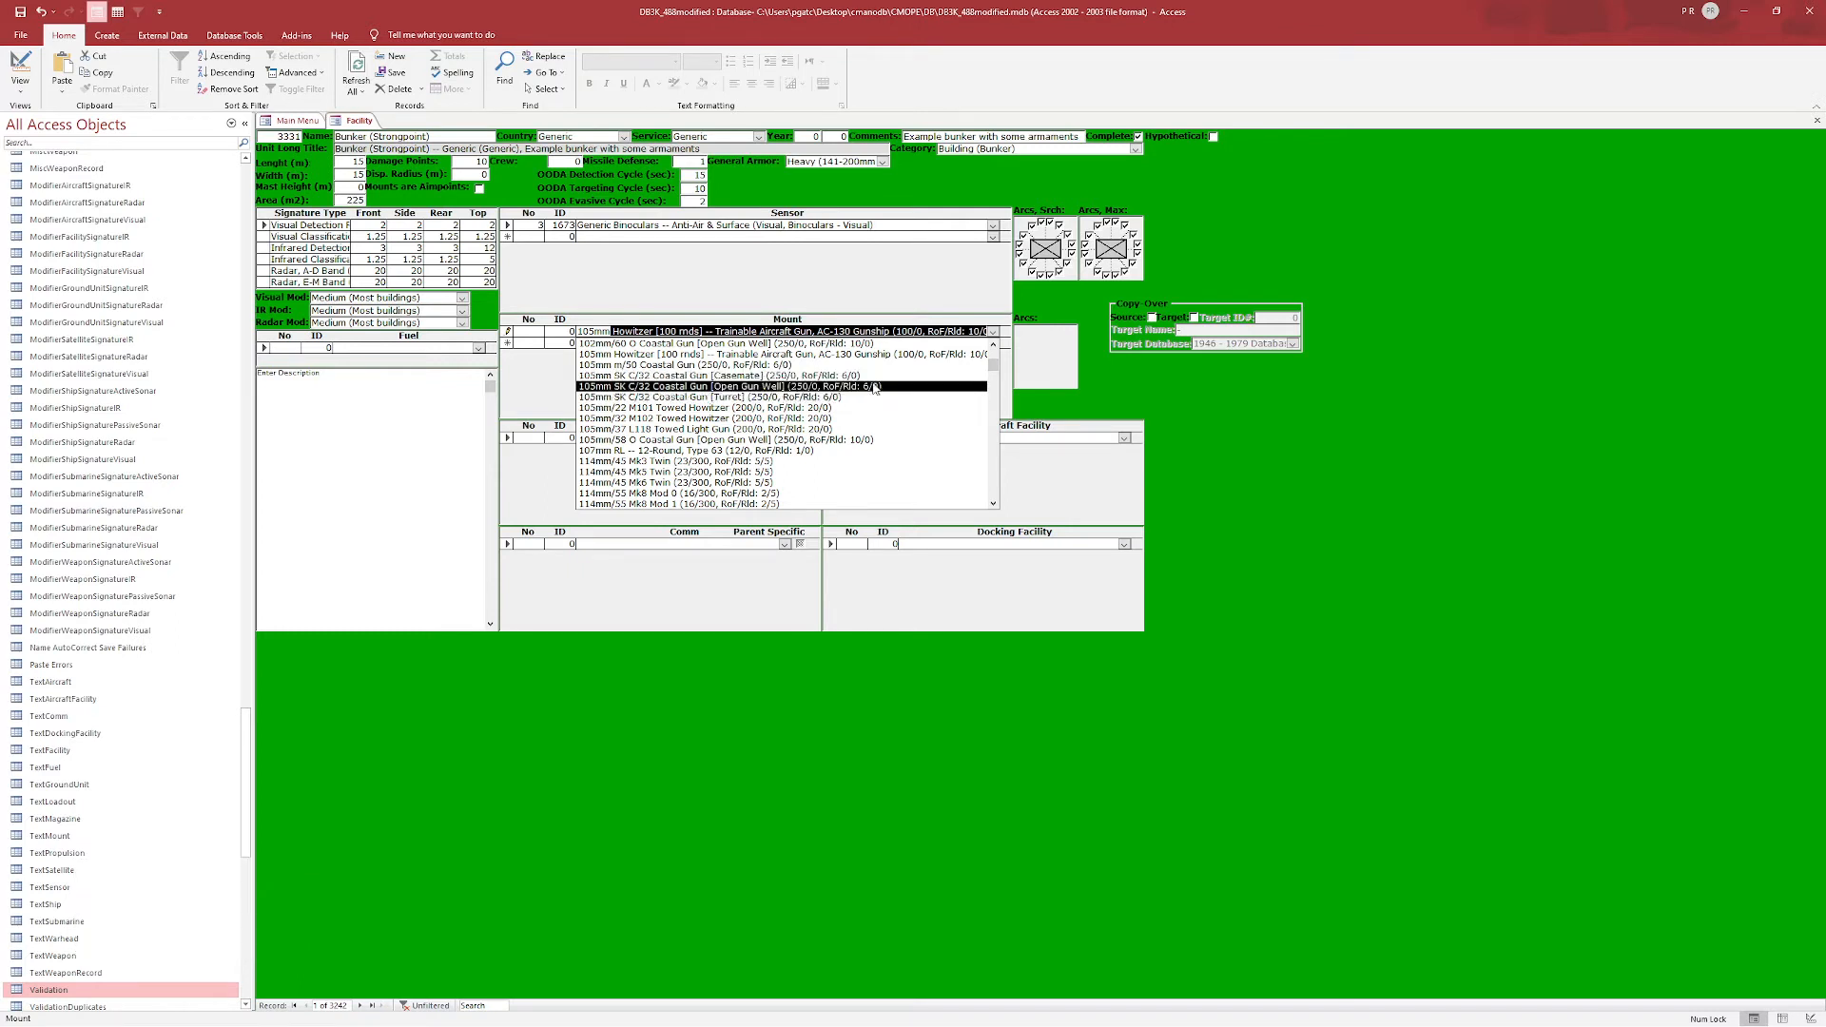
click(818, 376)
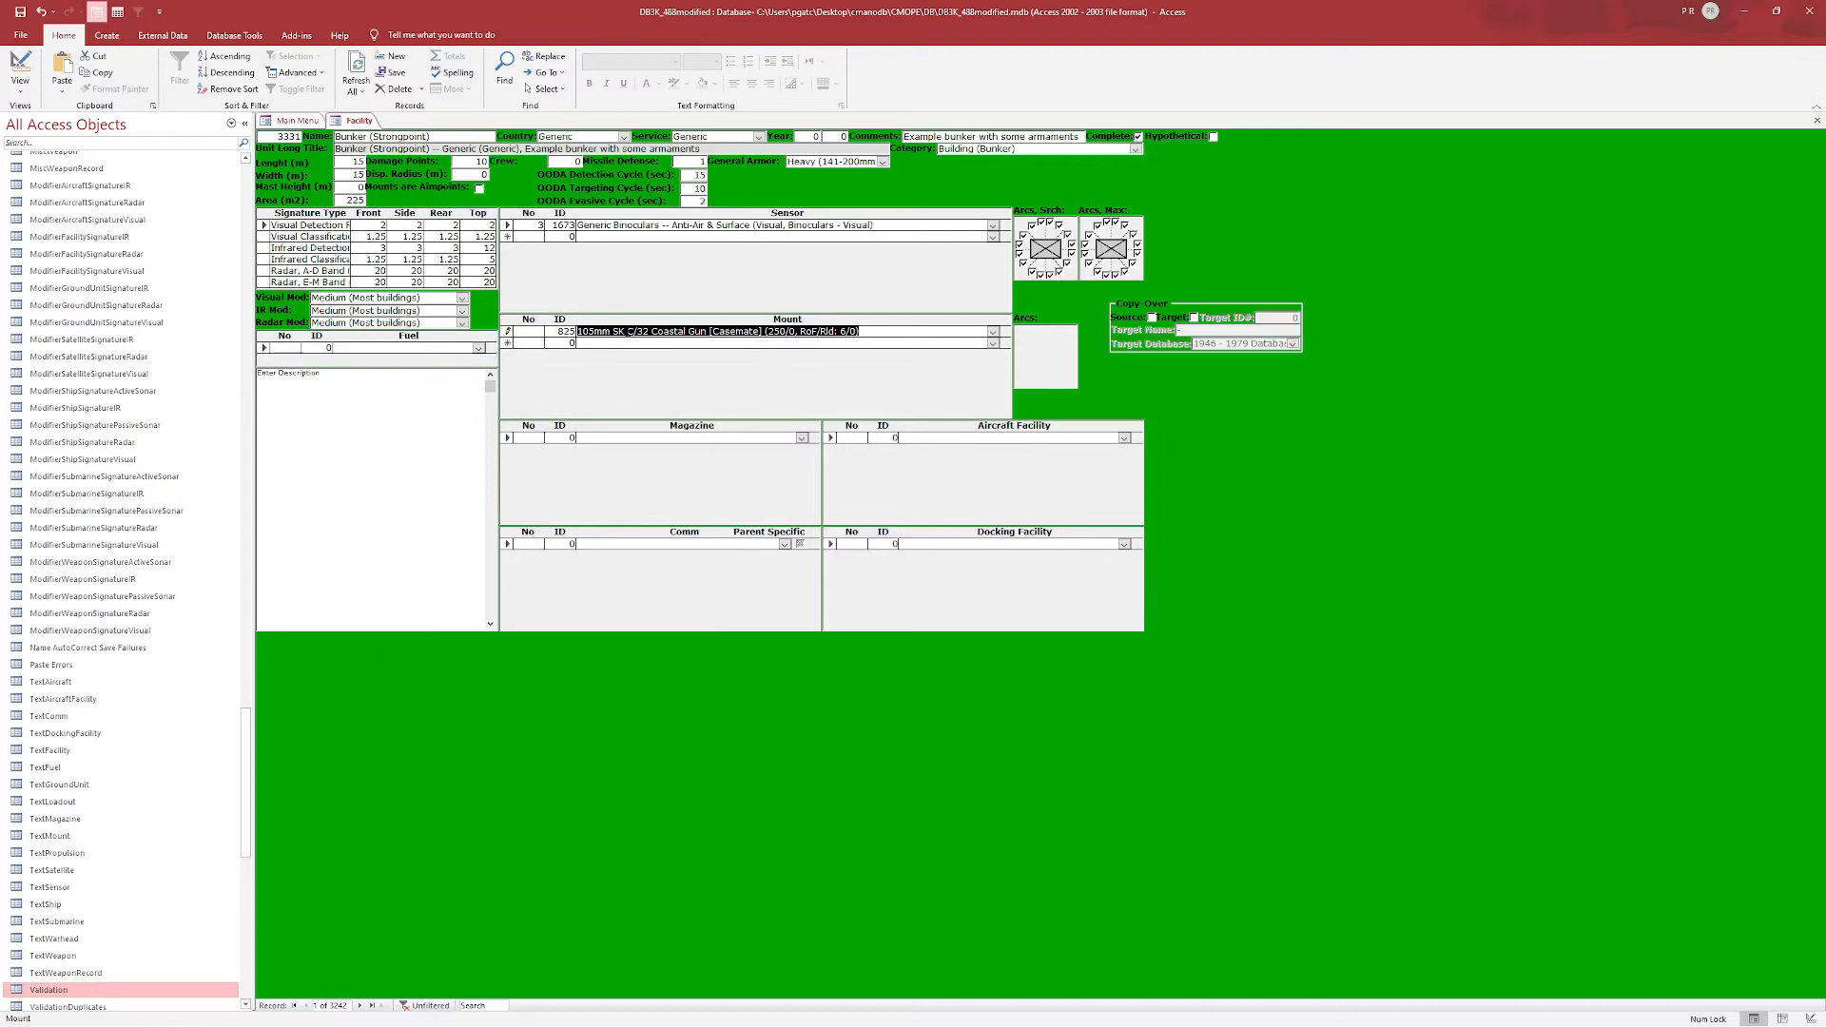
- Open the coastal gun mount's own record and examine its capacity, magazine, availability and damage point fields
double_click(514, 335)
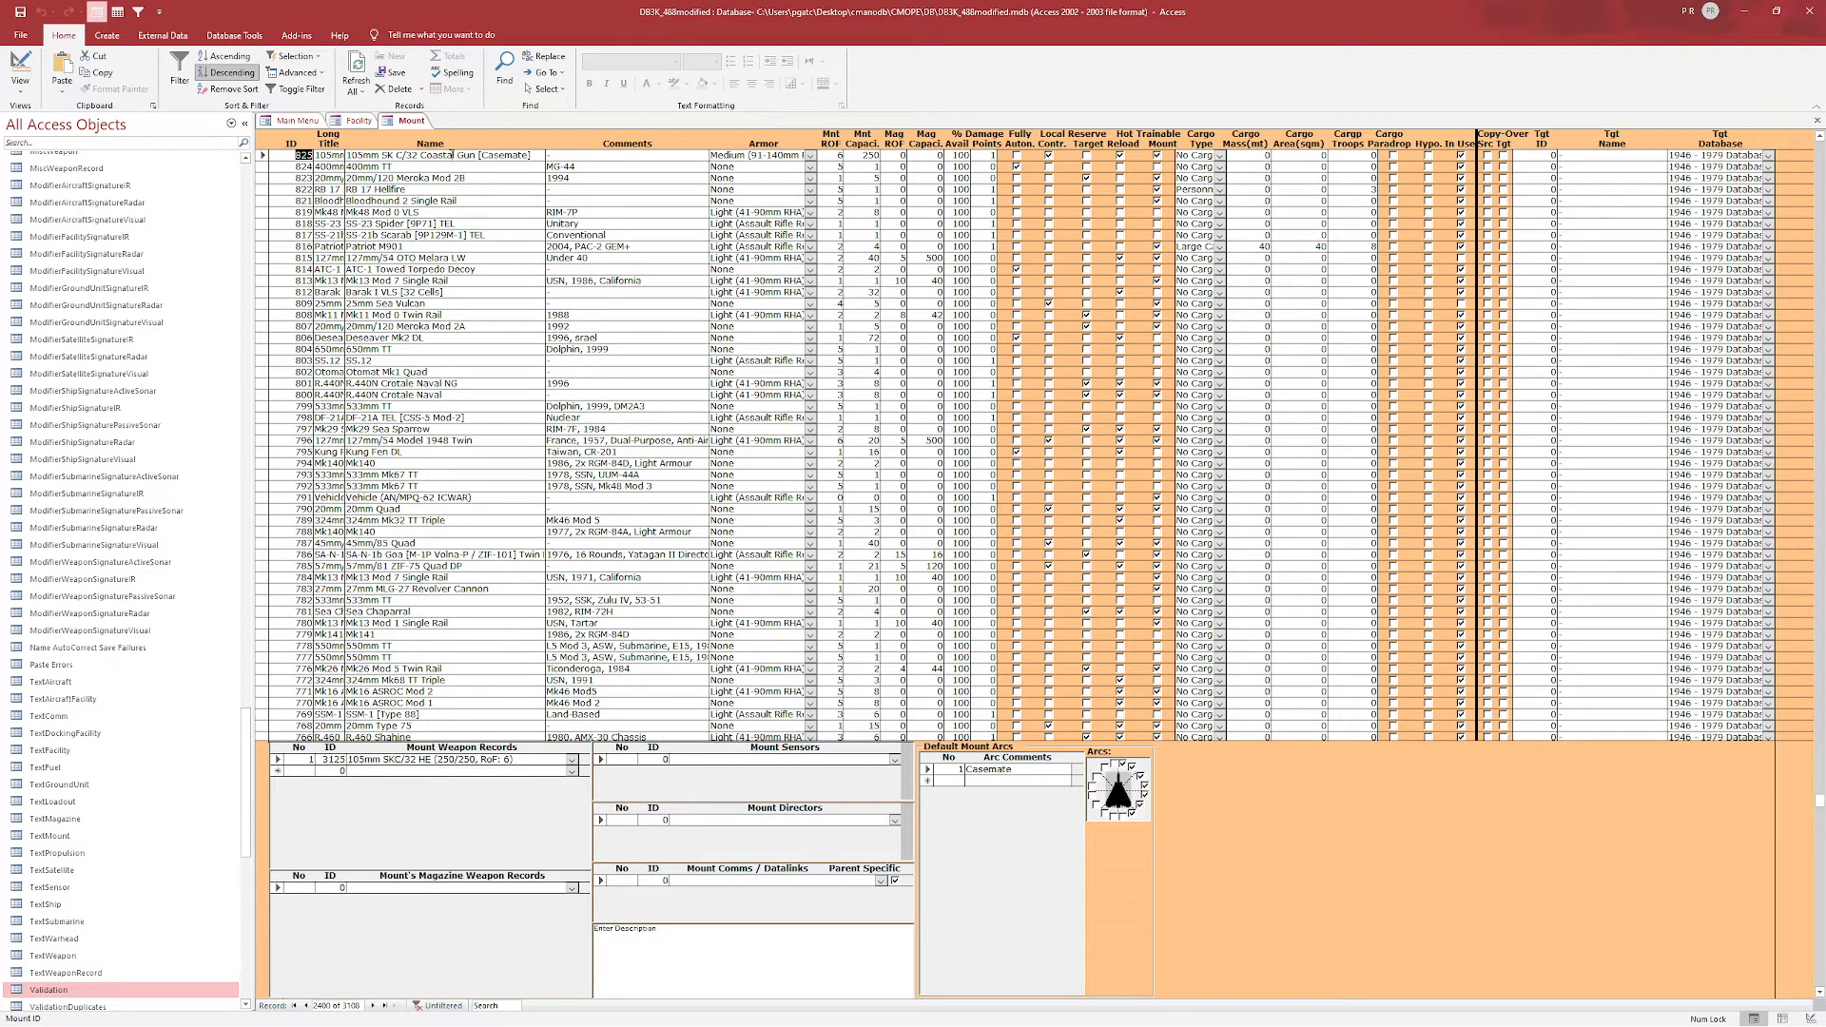
click(451, 154)
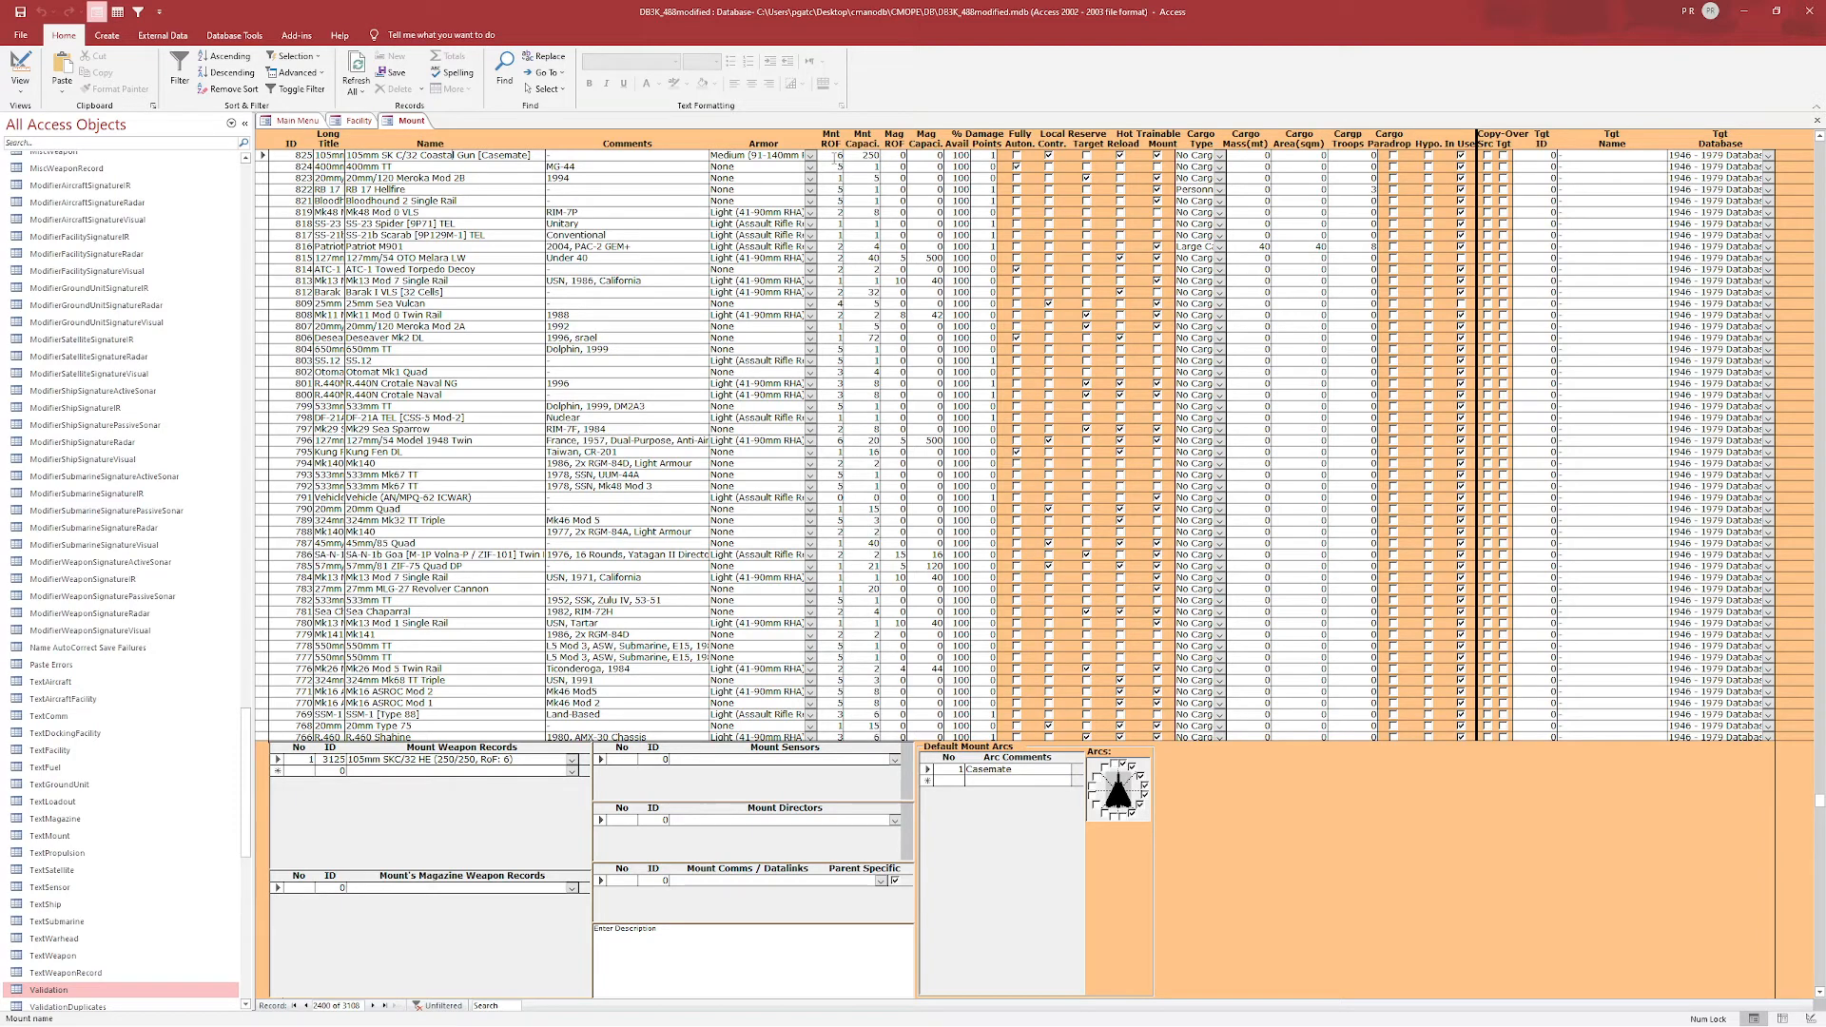
click(870, 156)
click(901, 155)
click(940, 155)
click(983, 156)
click(502, 152)
- Return to the bunker's Facility form and enable the starboard arcs of its 105mm coastal gun mount
click(358, 121)
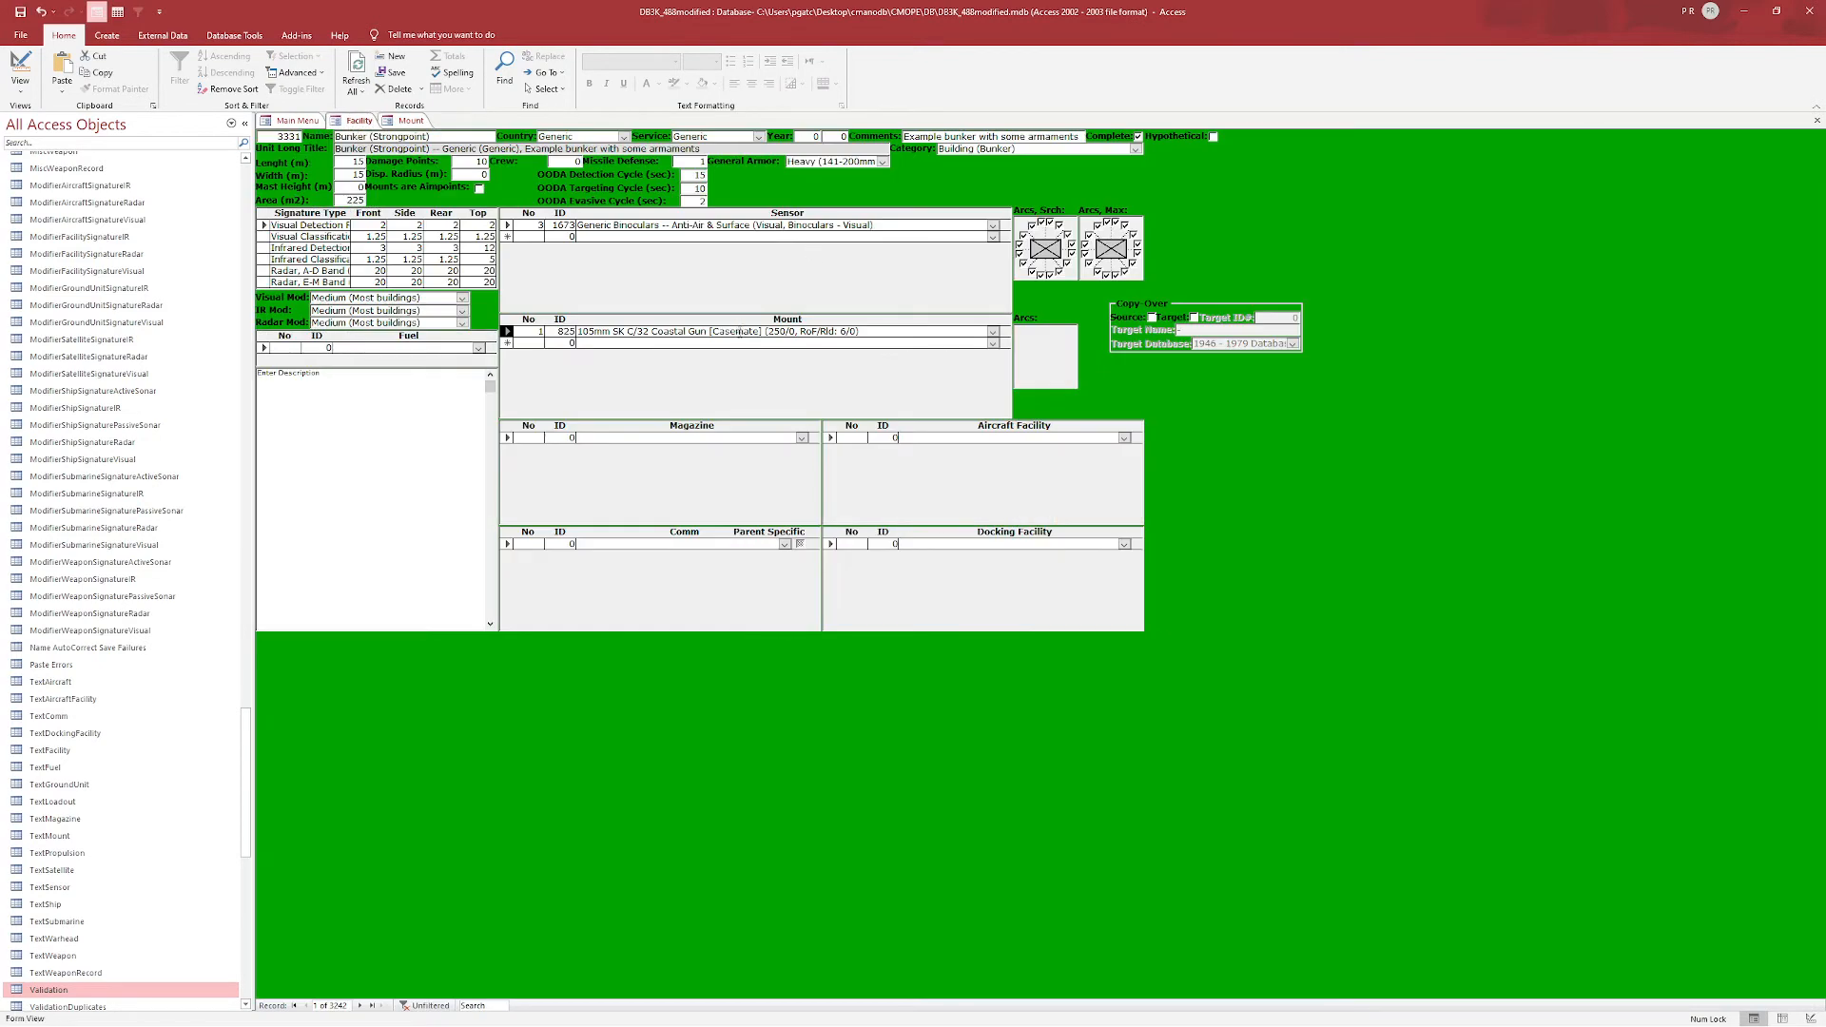
click(737, 331)
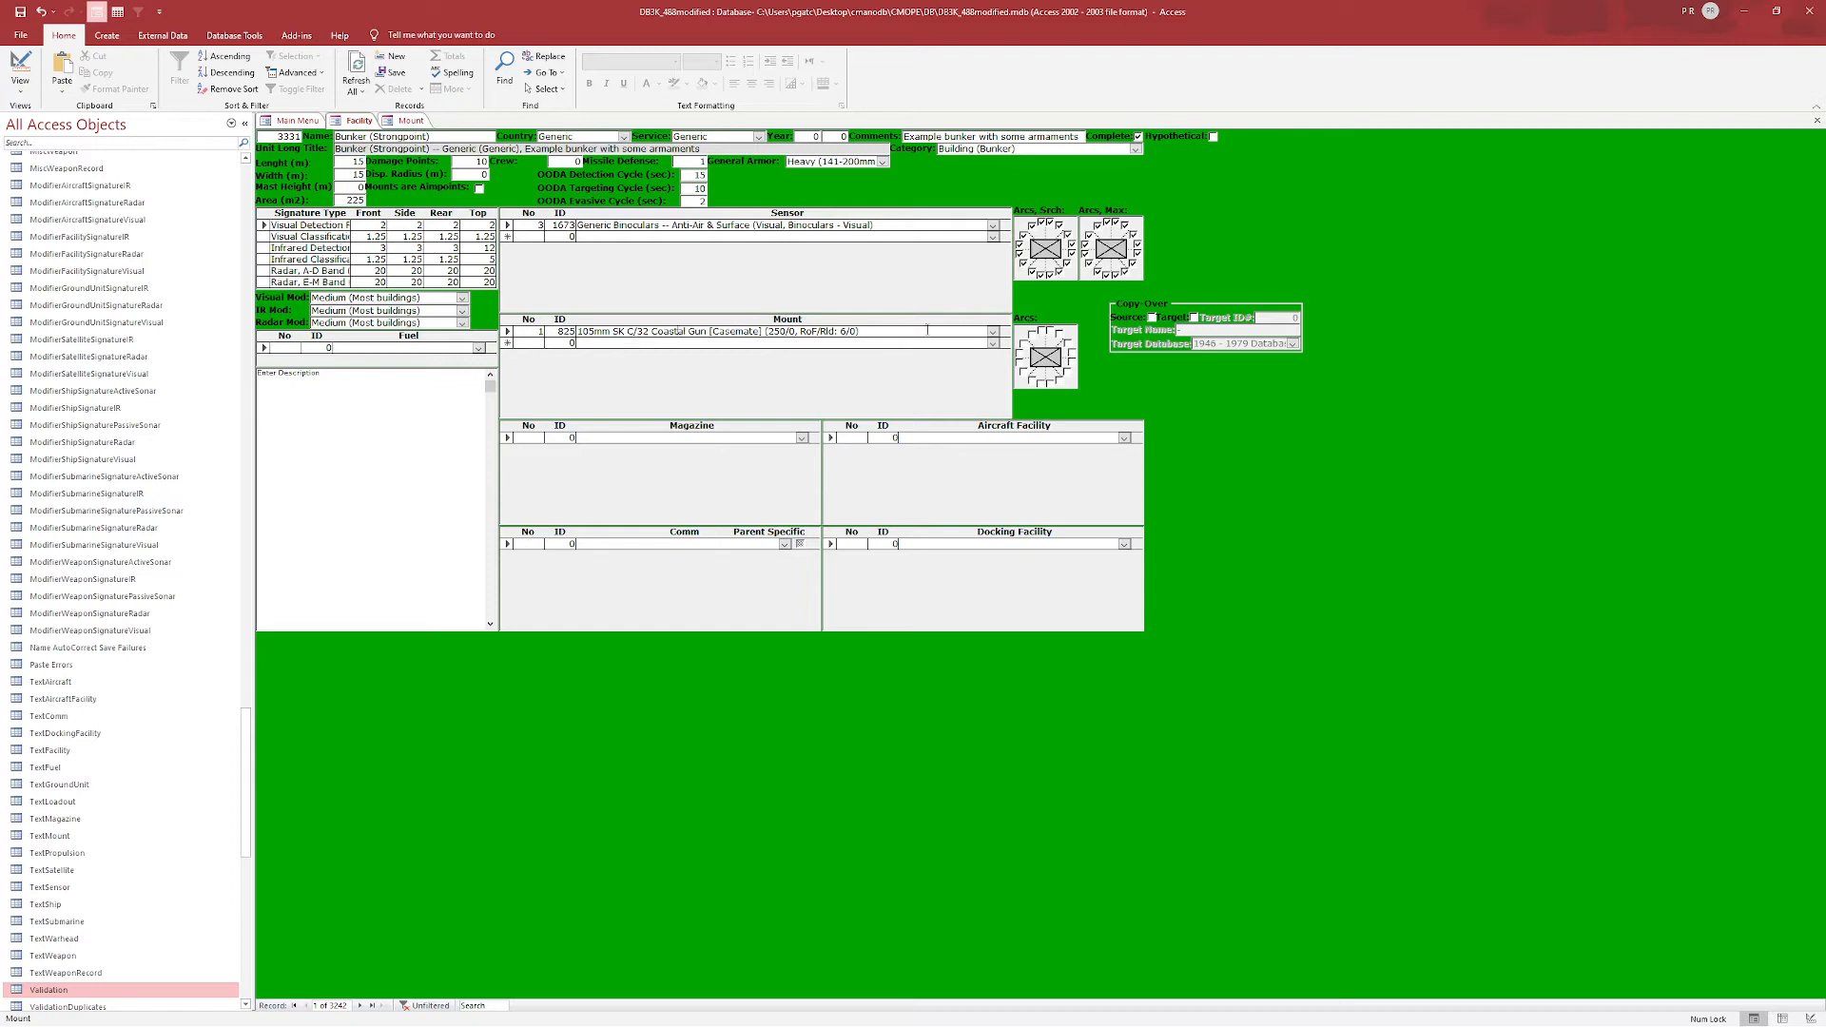
click(1067, 341)
- Examine the mount's 105mm SKC/32 HE weapon record and the weapon's own record, and return to the bunker's Facility form
click(411, 121)
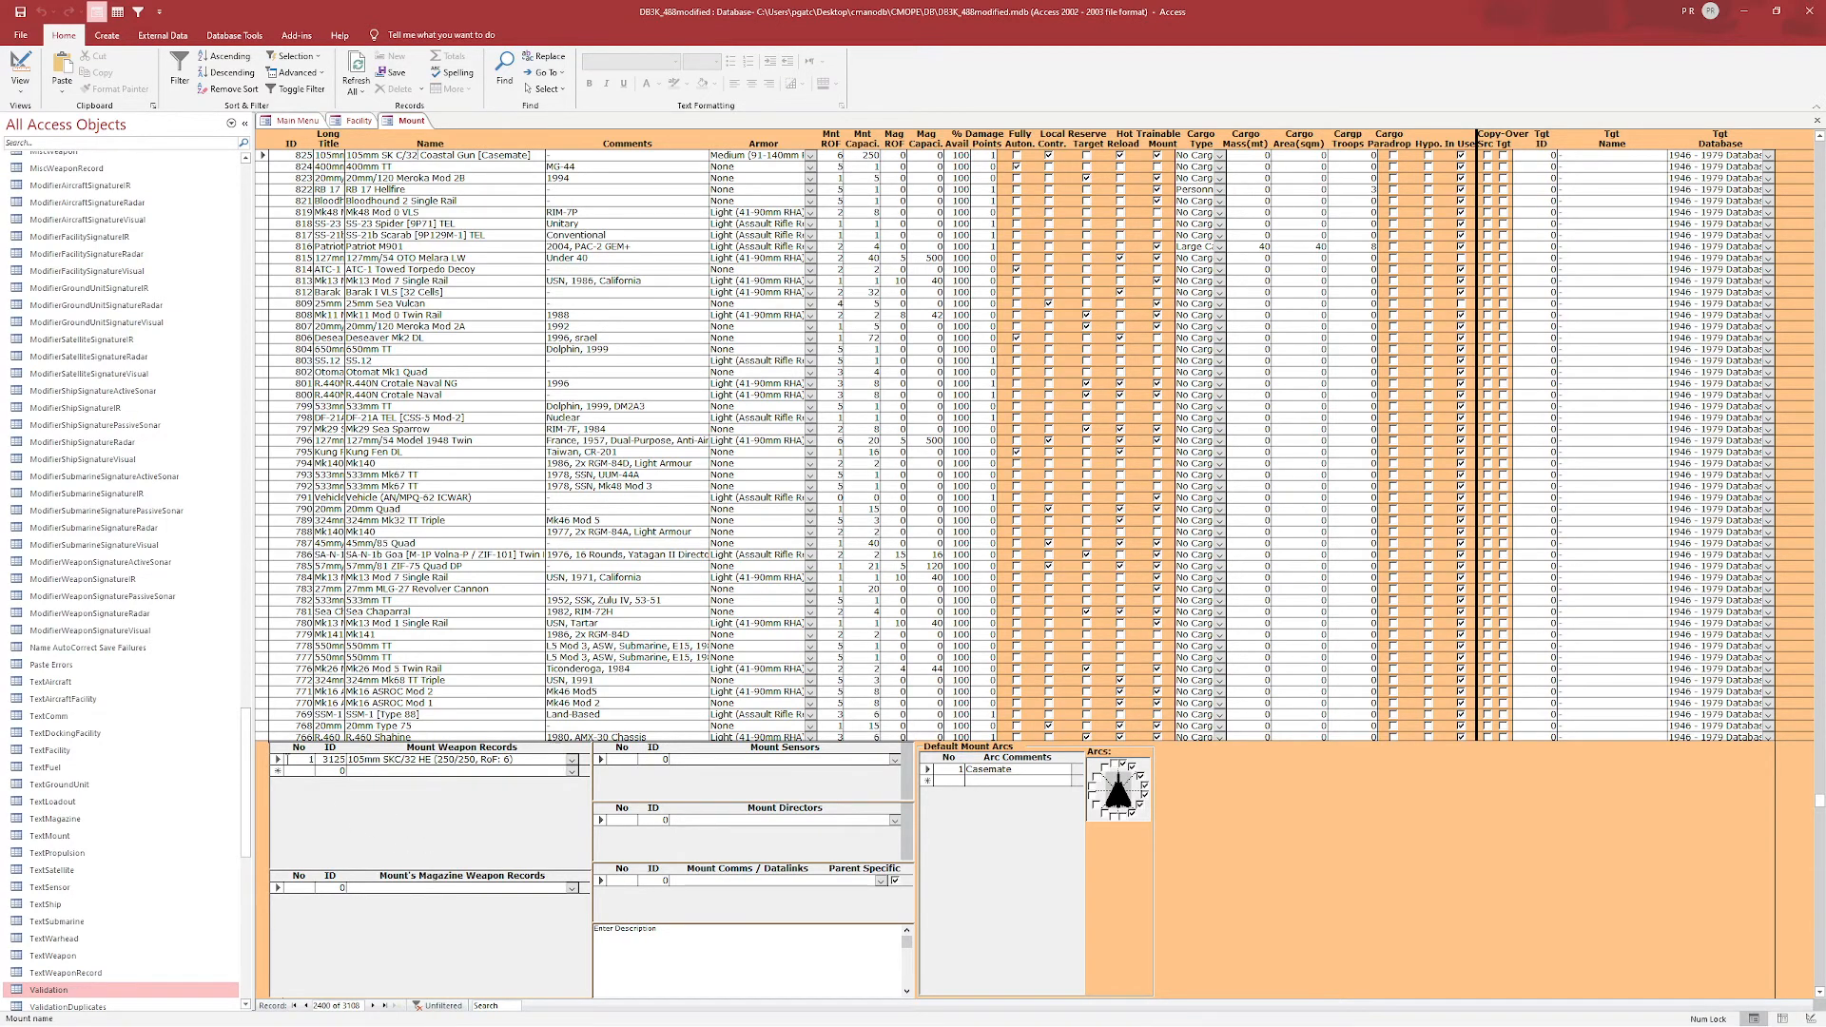
double_click(278, 759)
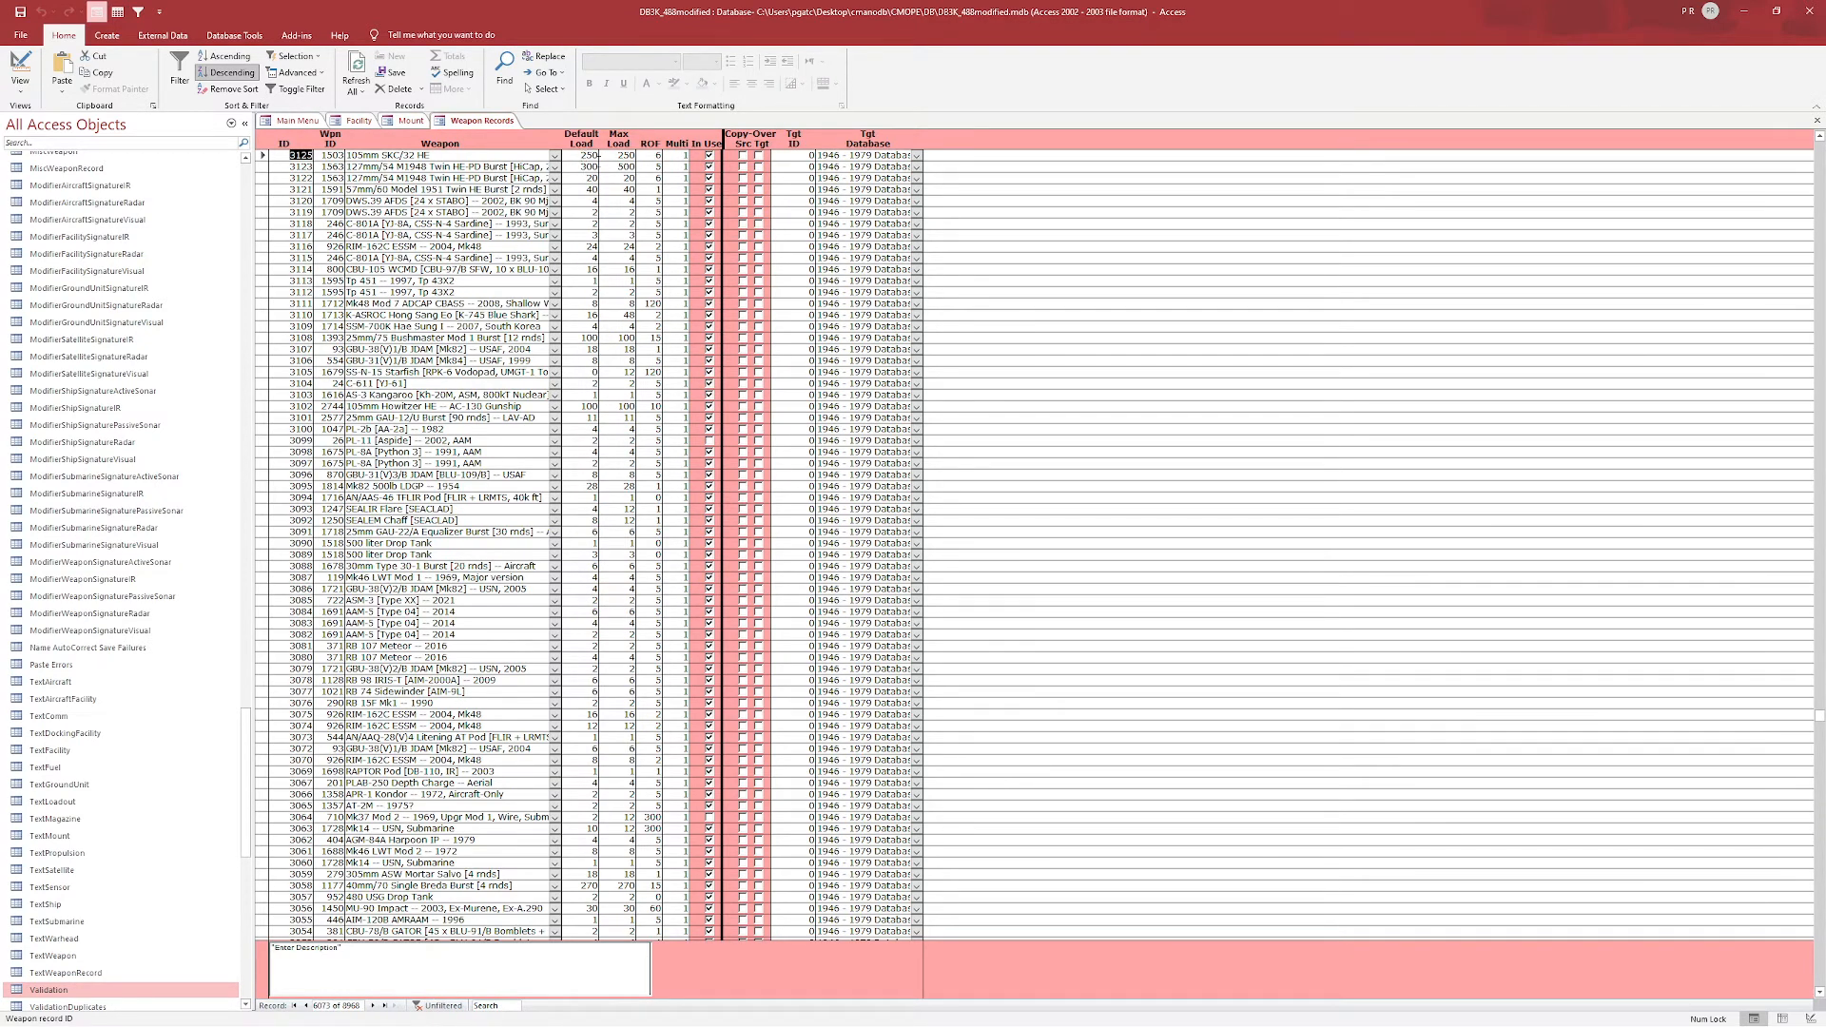
click(412, 120)
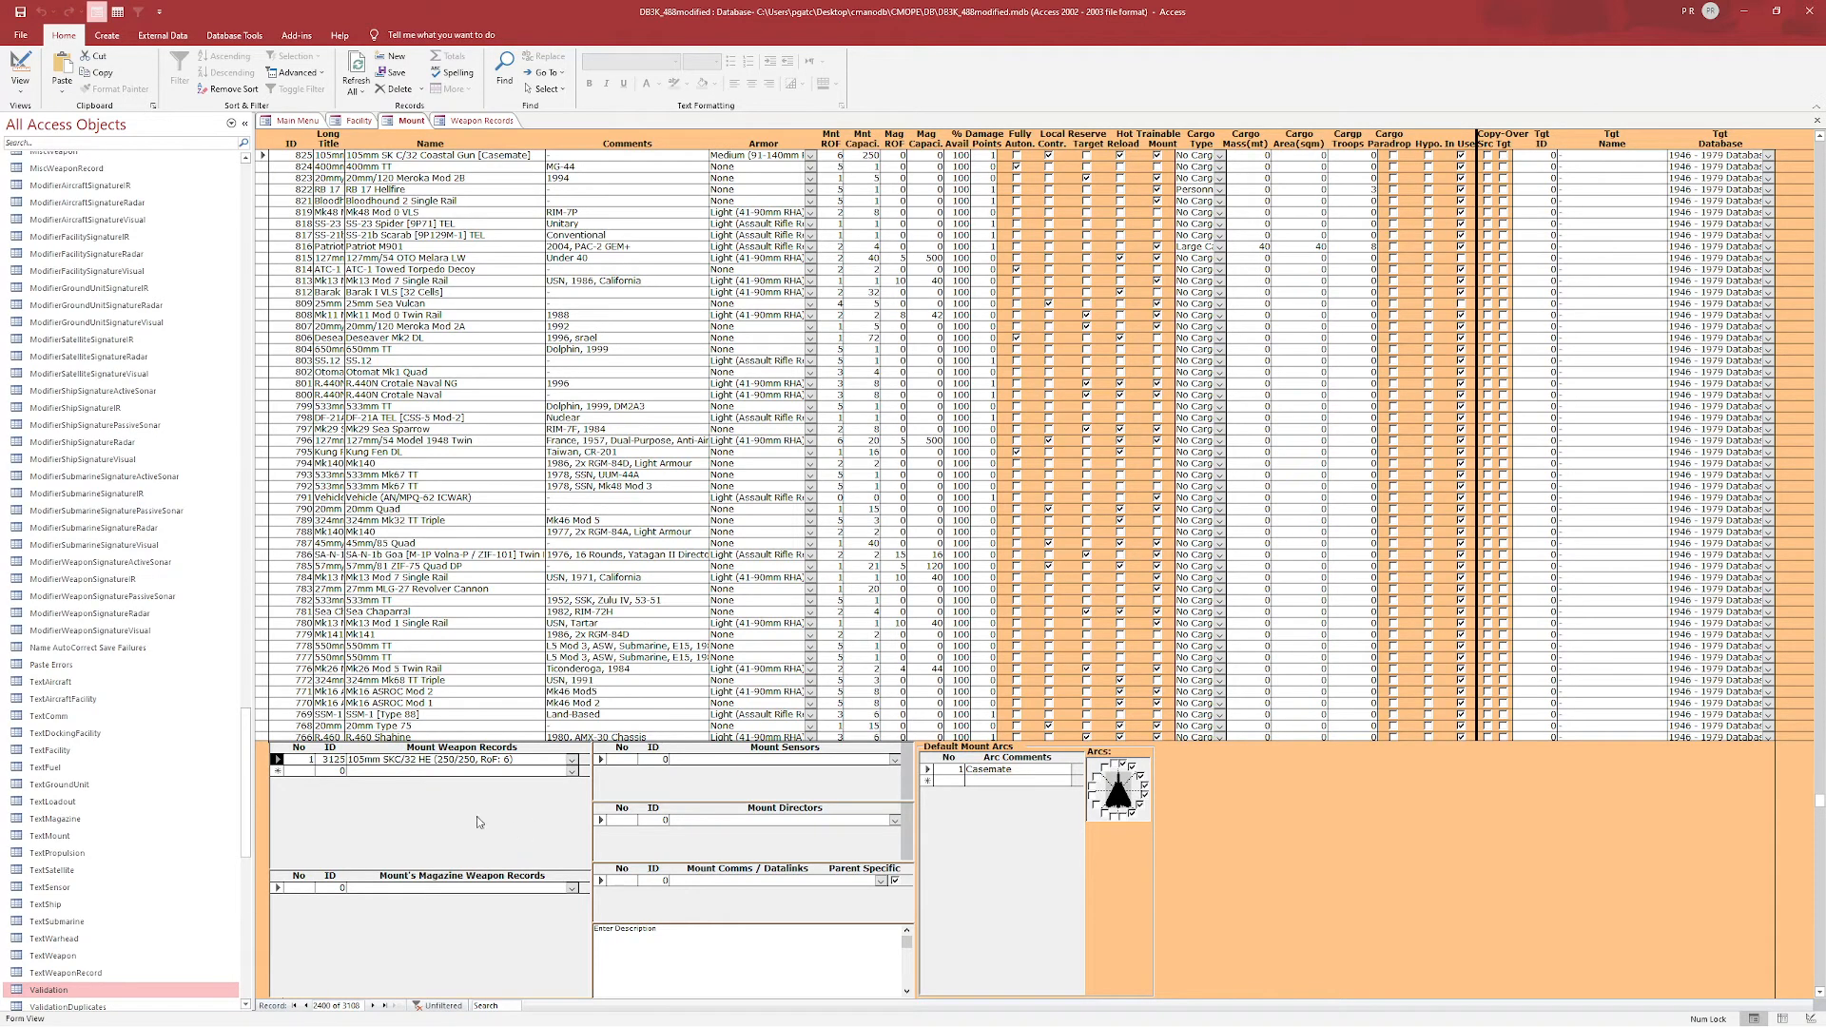
click(465, 122)
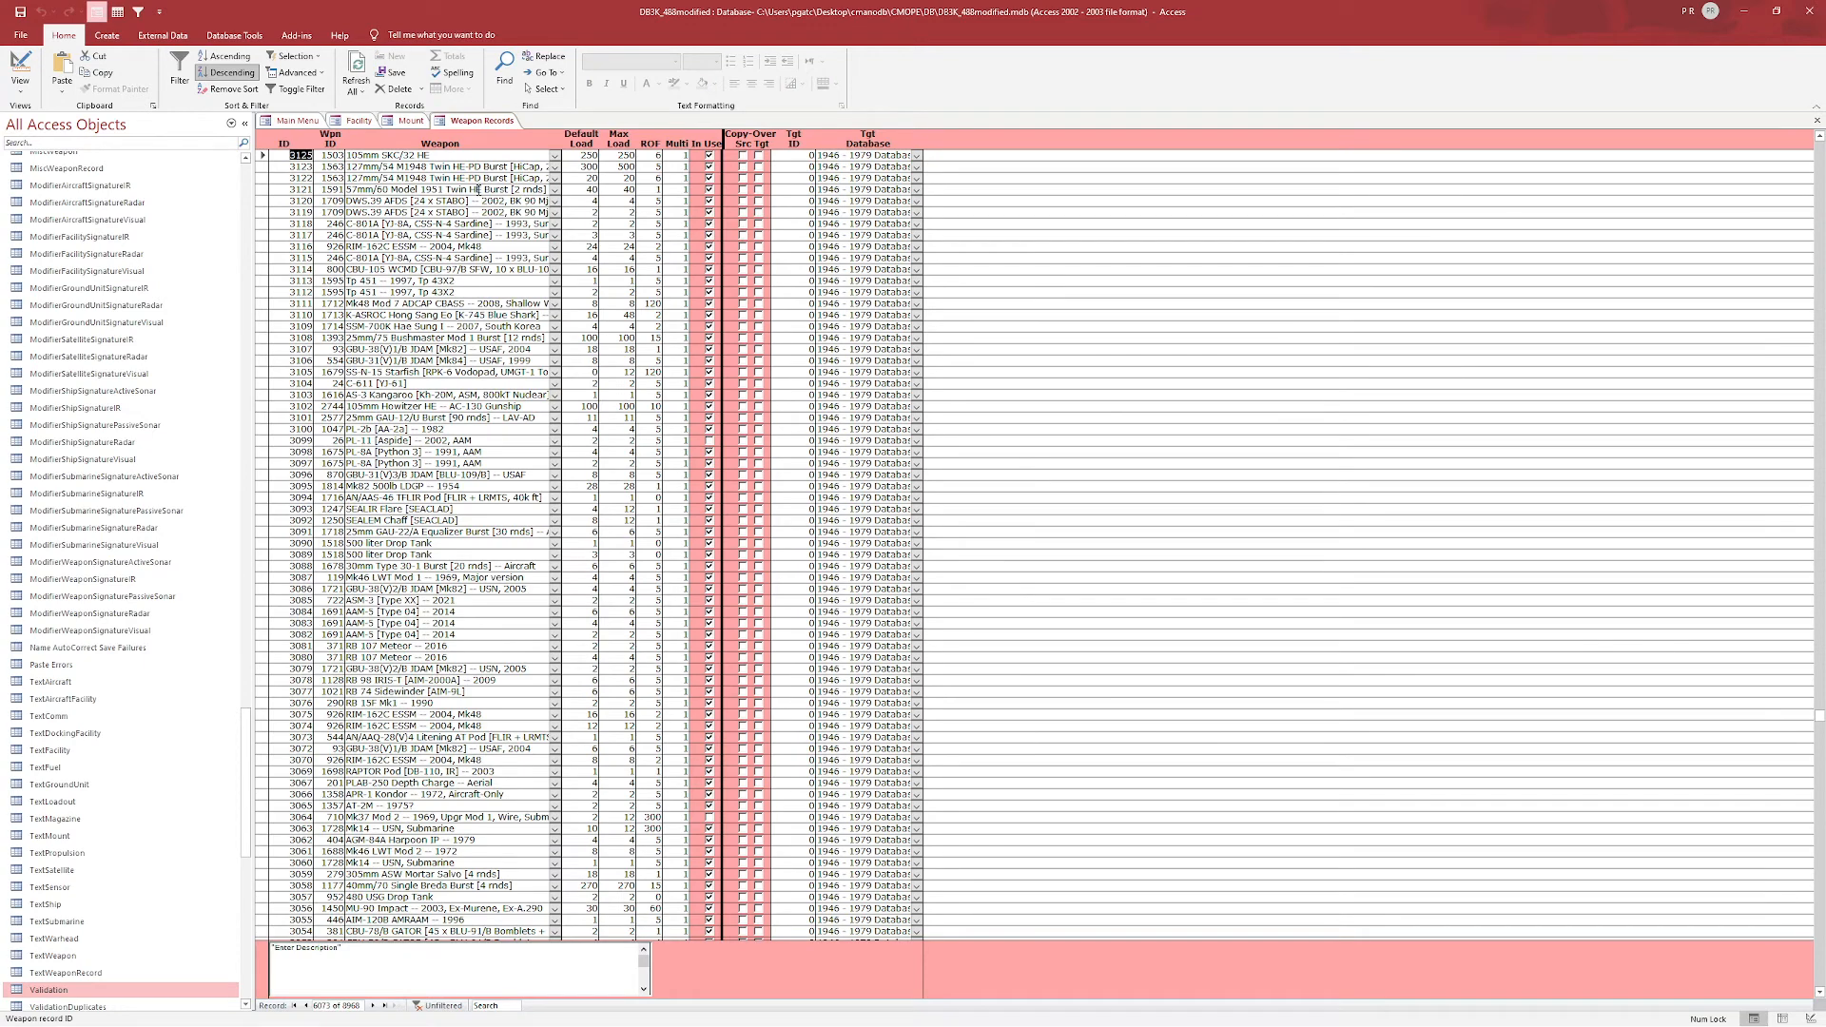
click(263, 157)
click(264, 157)
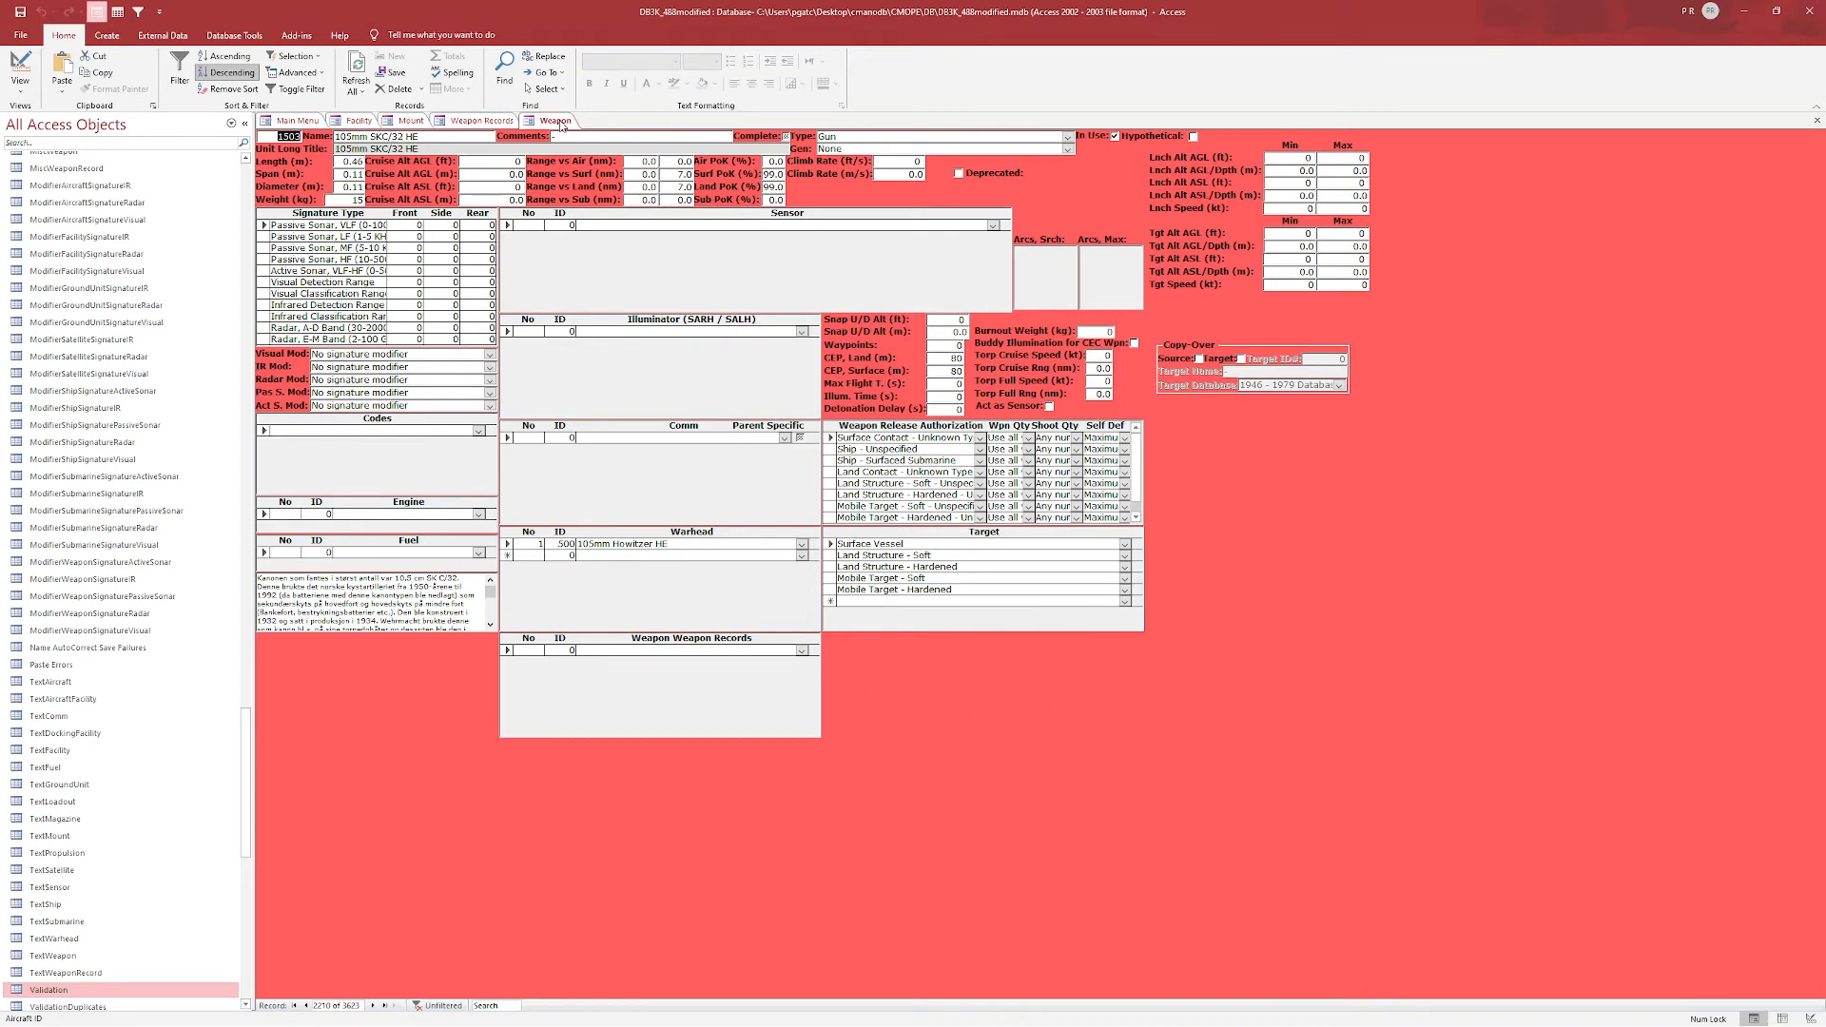
click(526, 121)
click(493, 122)
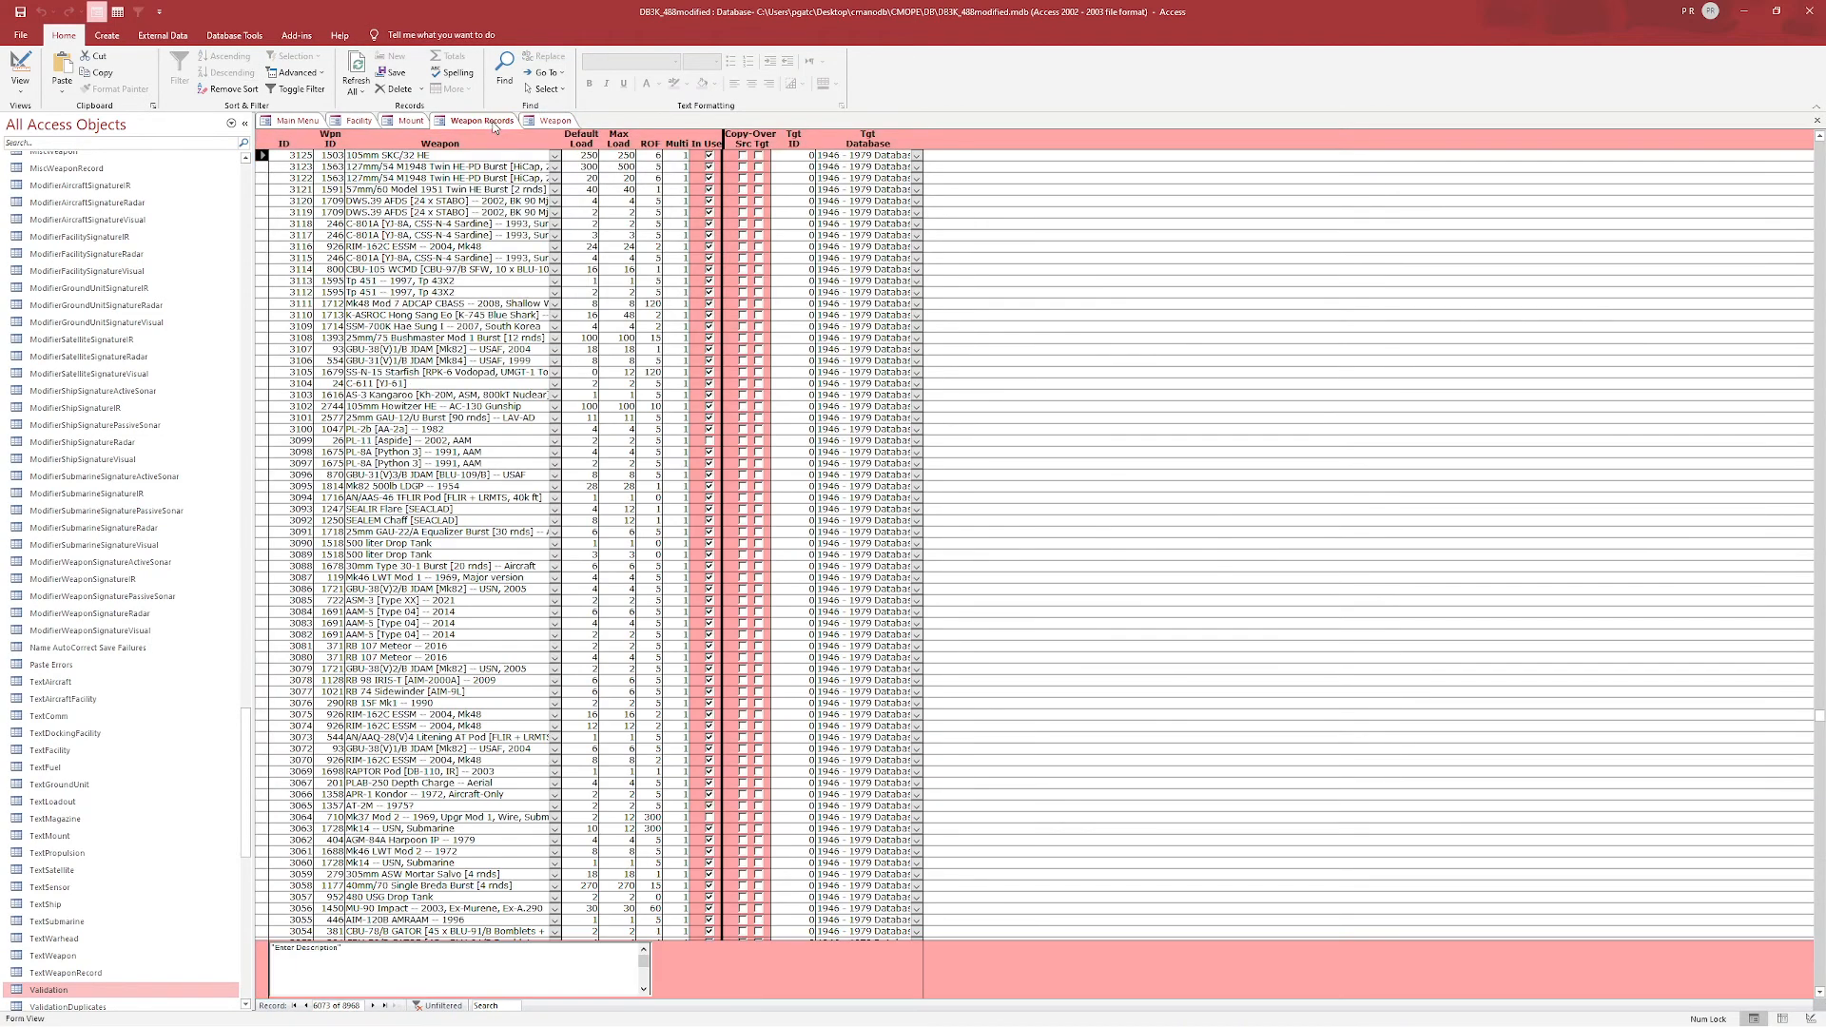
click(411, 124)
click(360, 121)
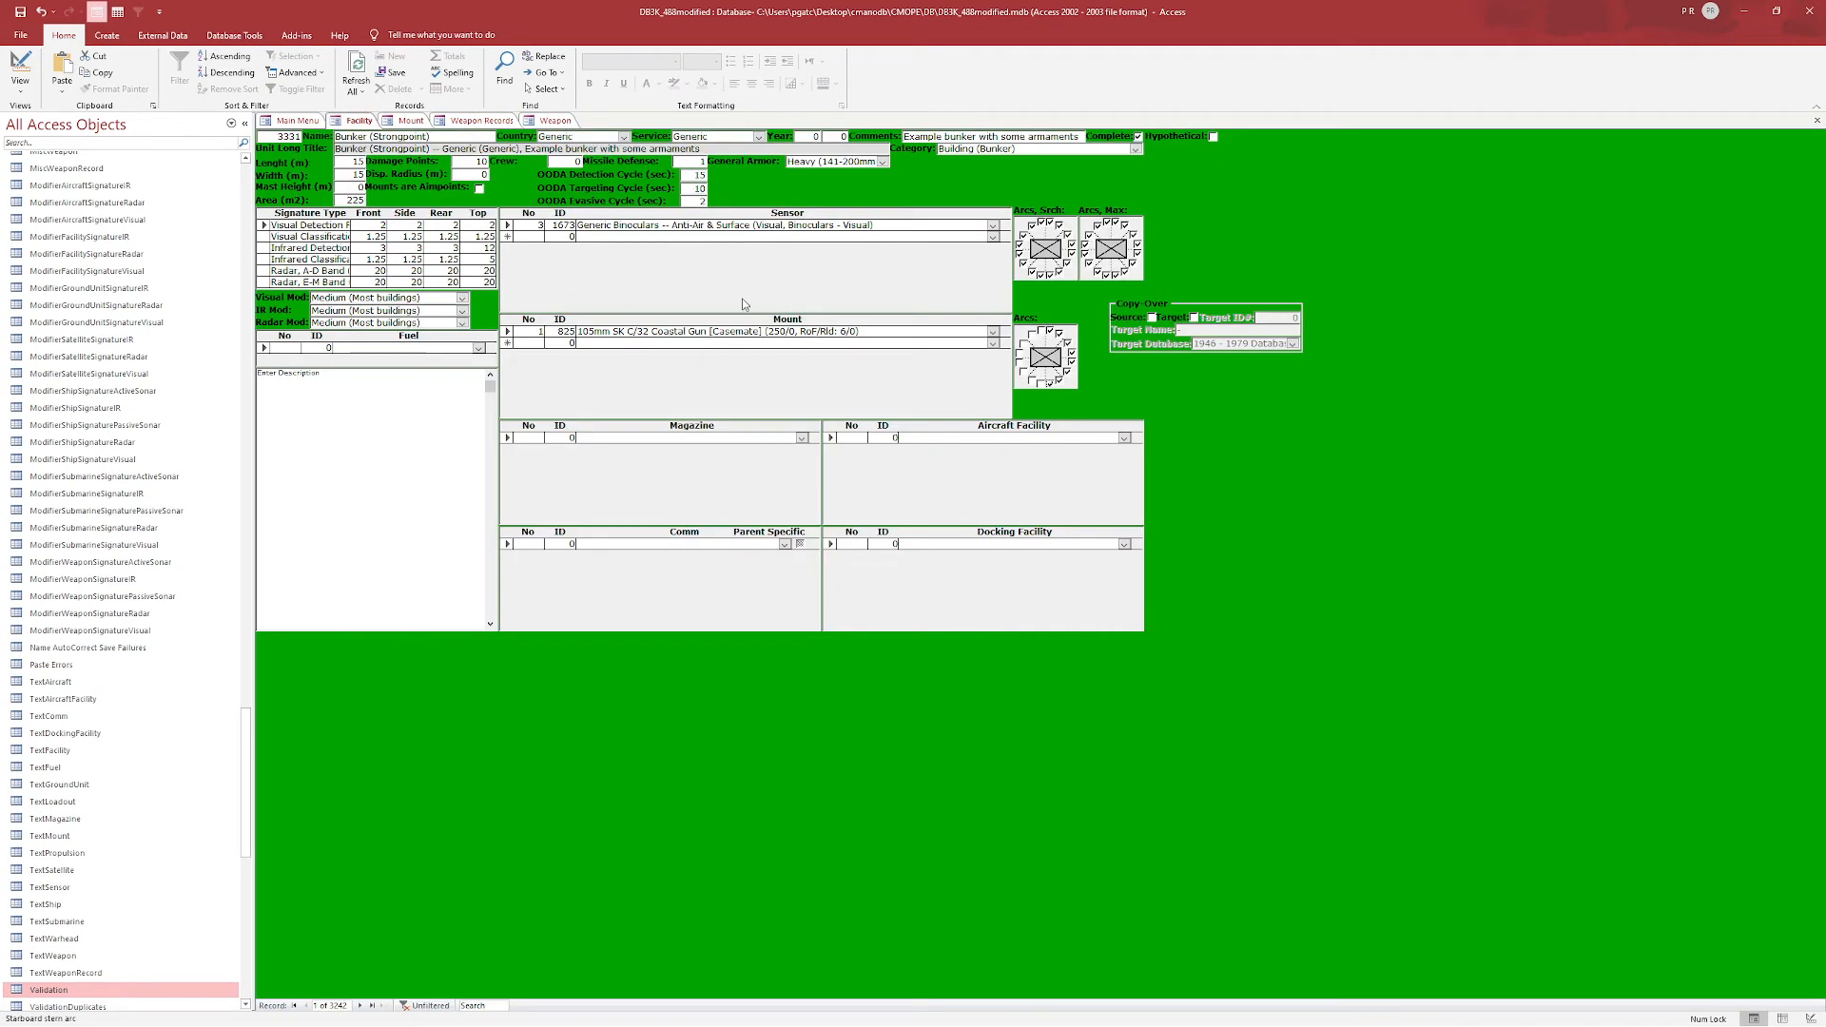
- Consult the facility workflow diagram in the manual and add the comm device "UHF Radio [Secure]" to the bunker
key(alt+Tab)
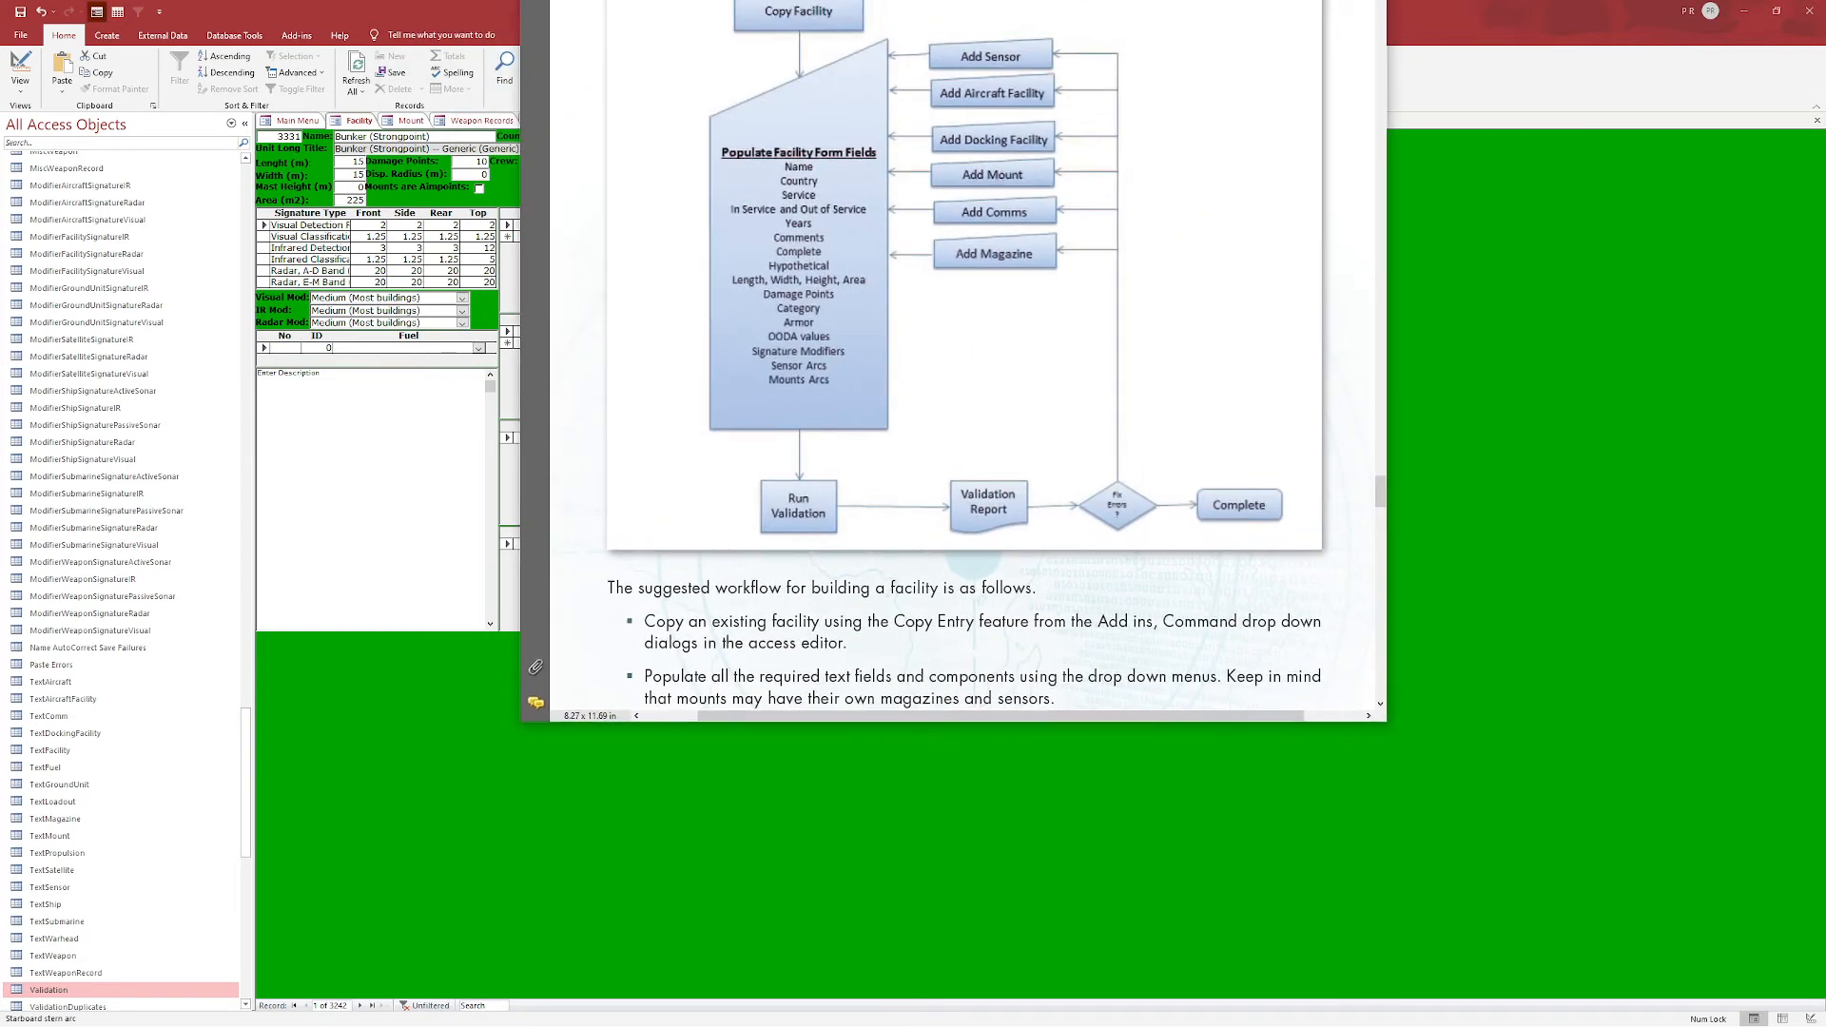
key(alt+Tab)
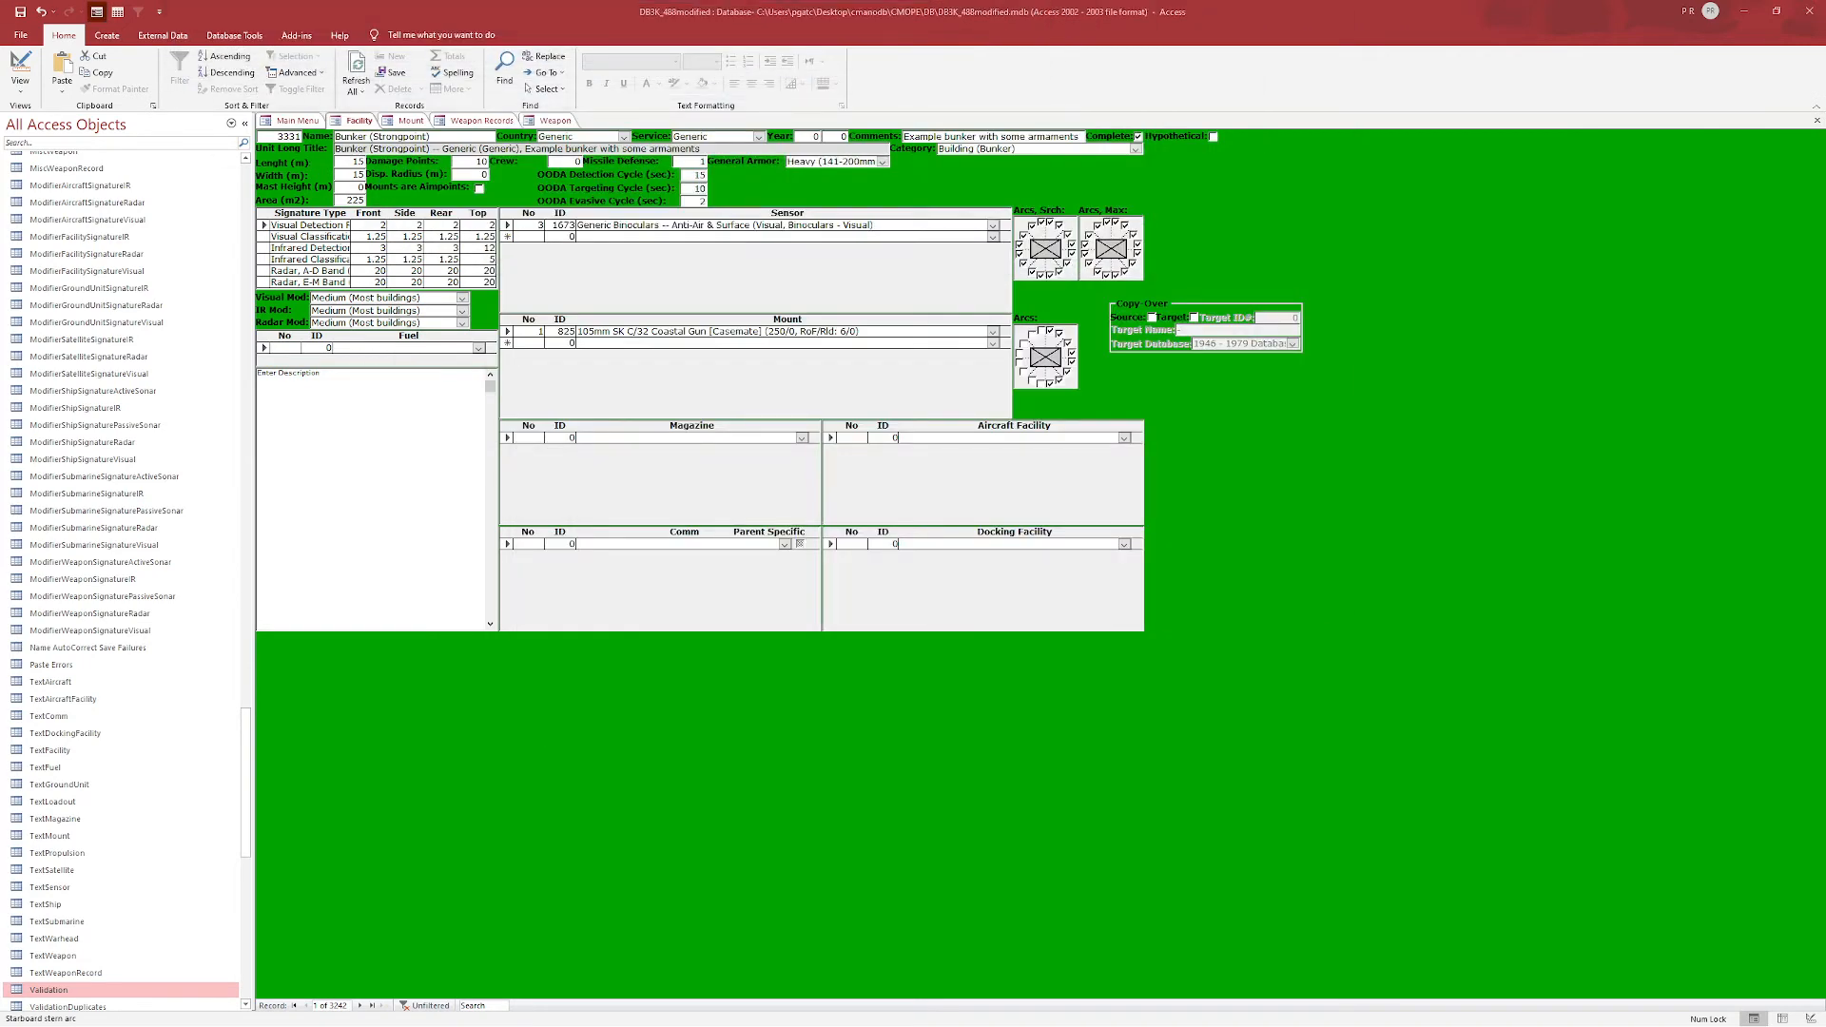
click(784, 544)
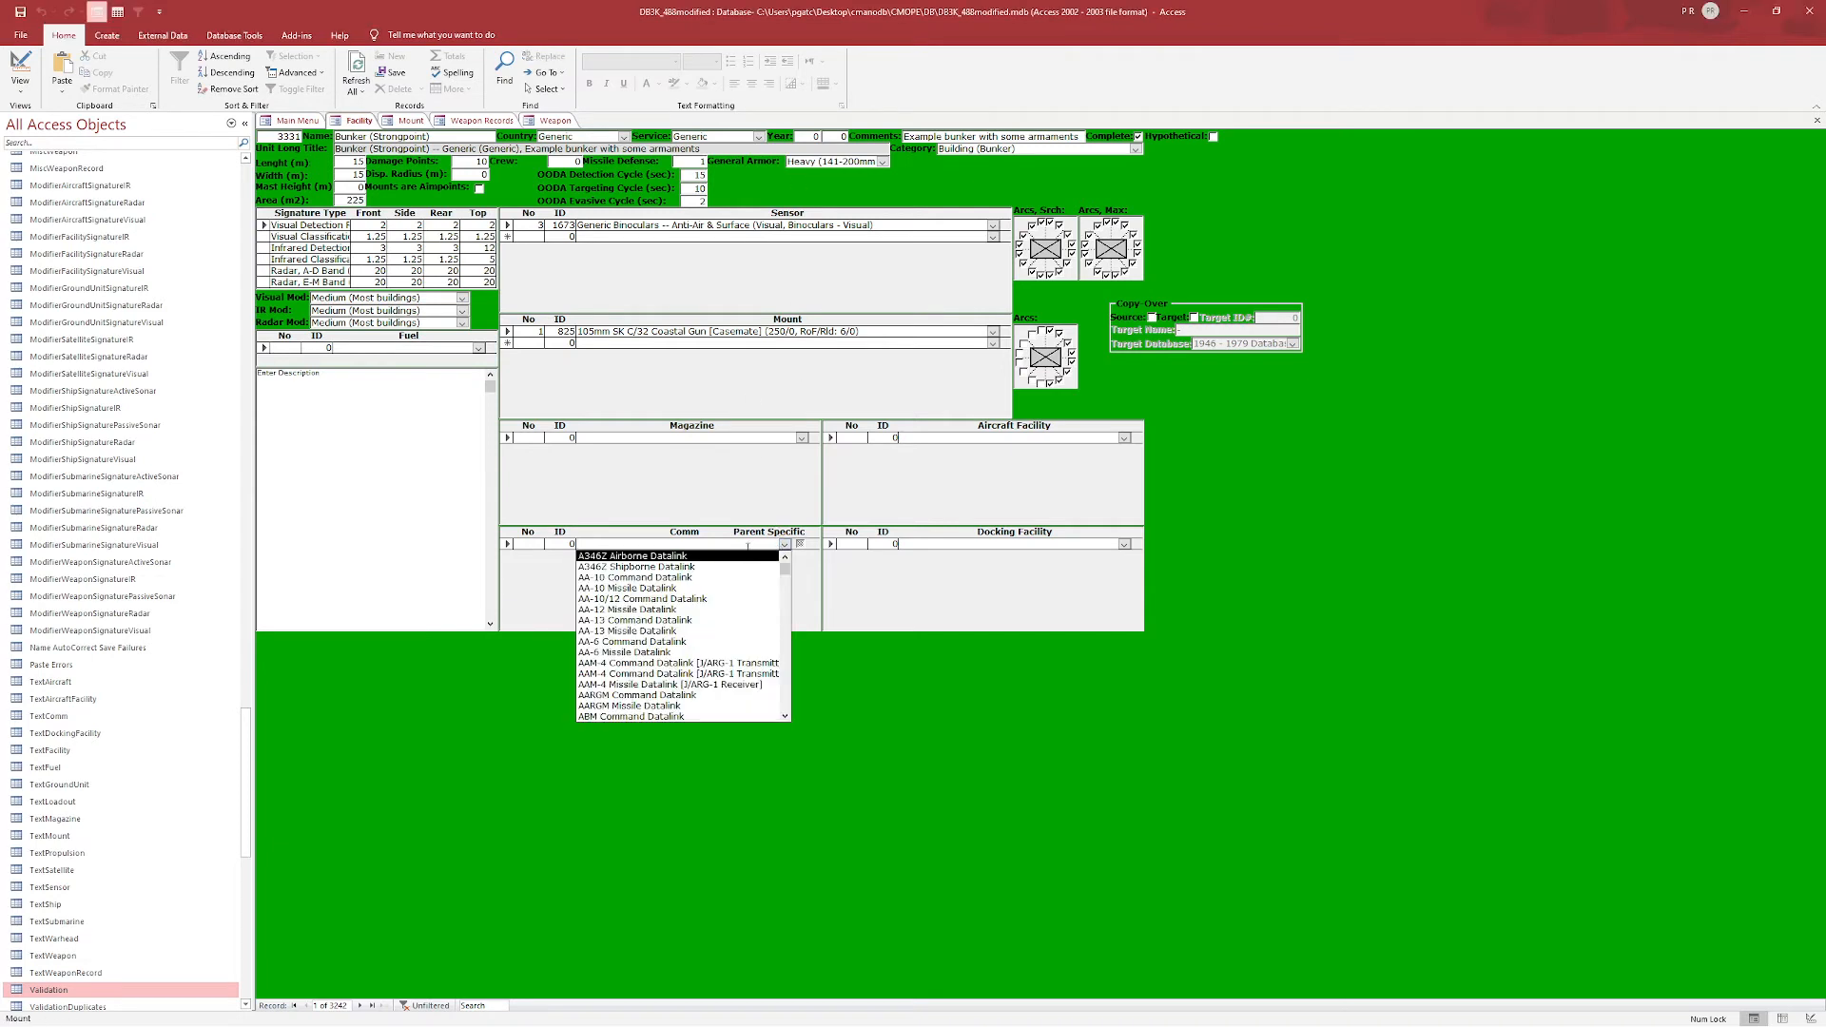
text(UHF Radio [Secure)
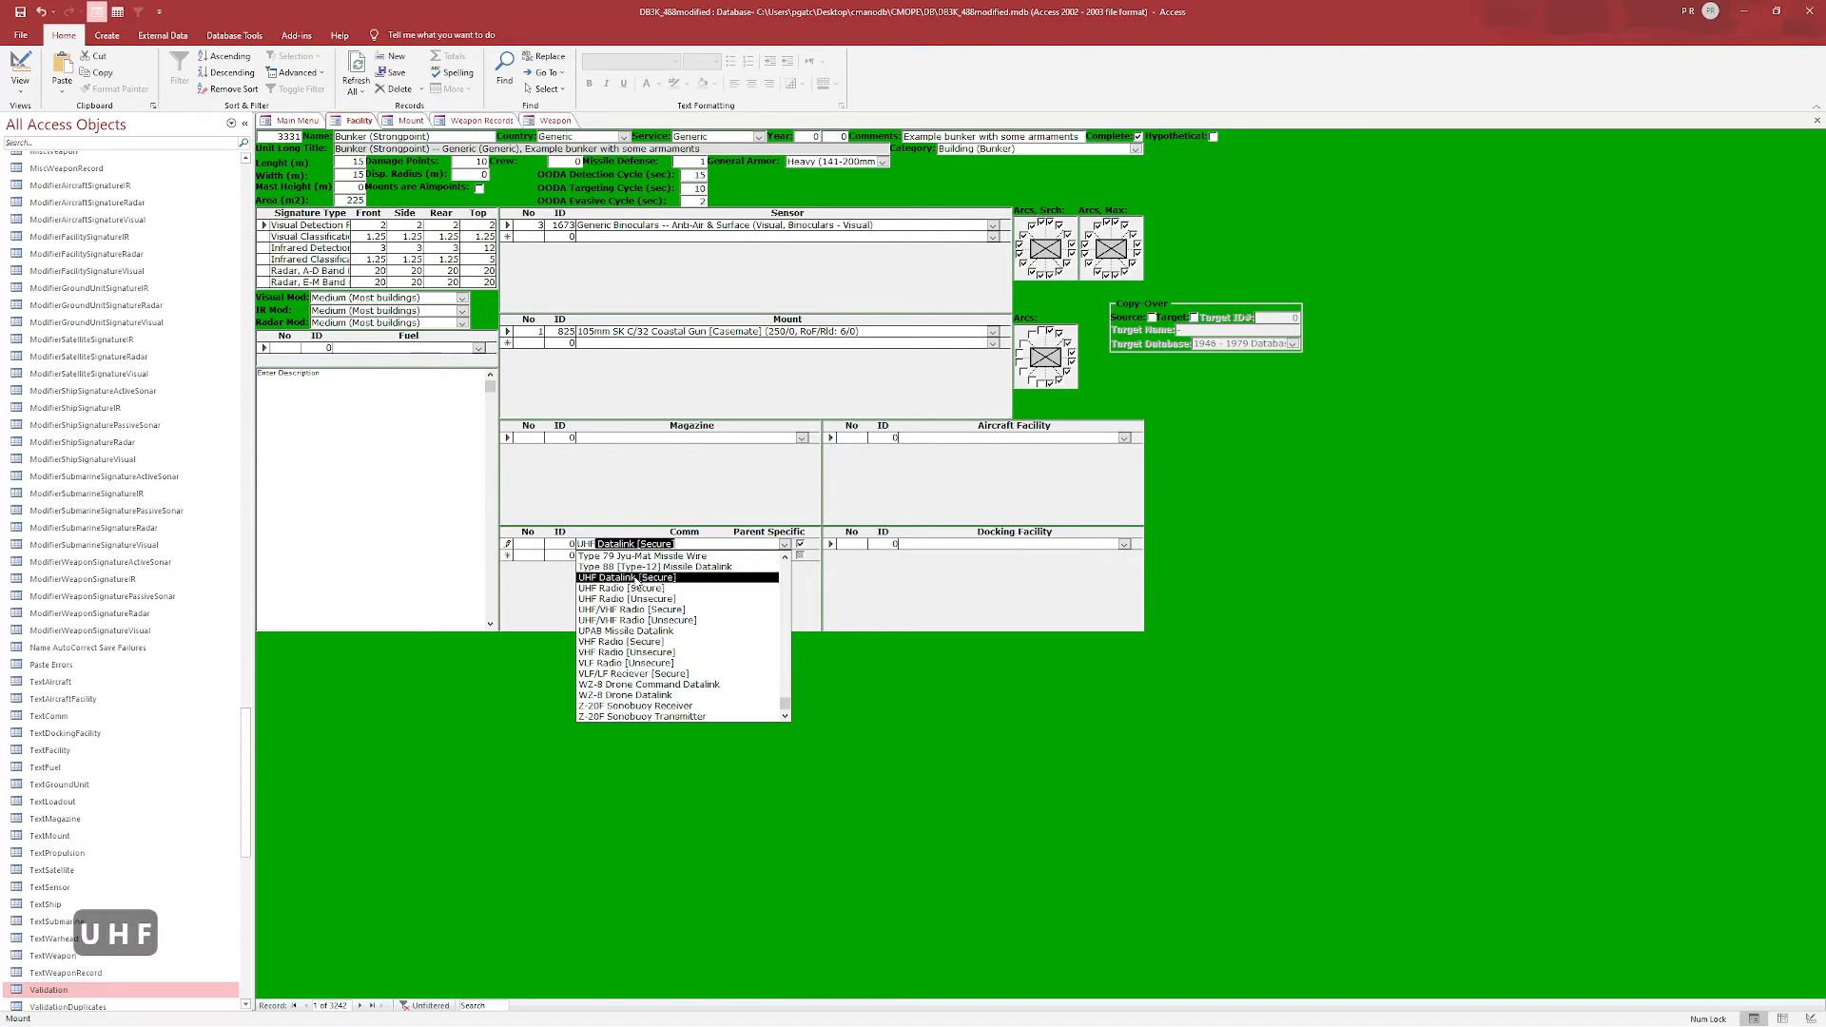
click(656, 589)
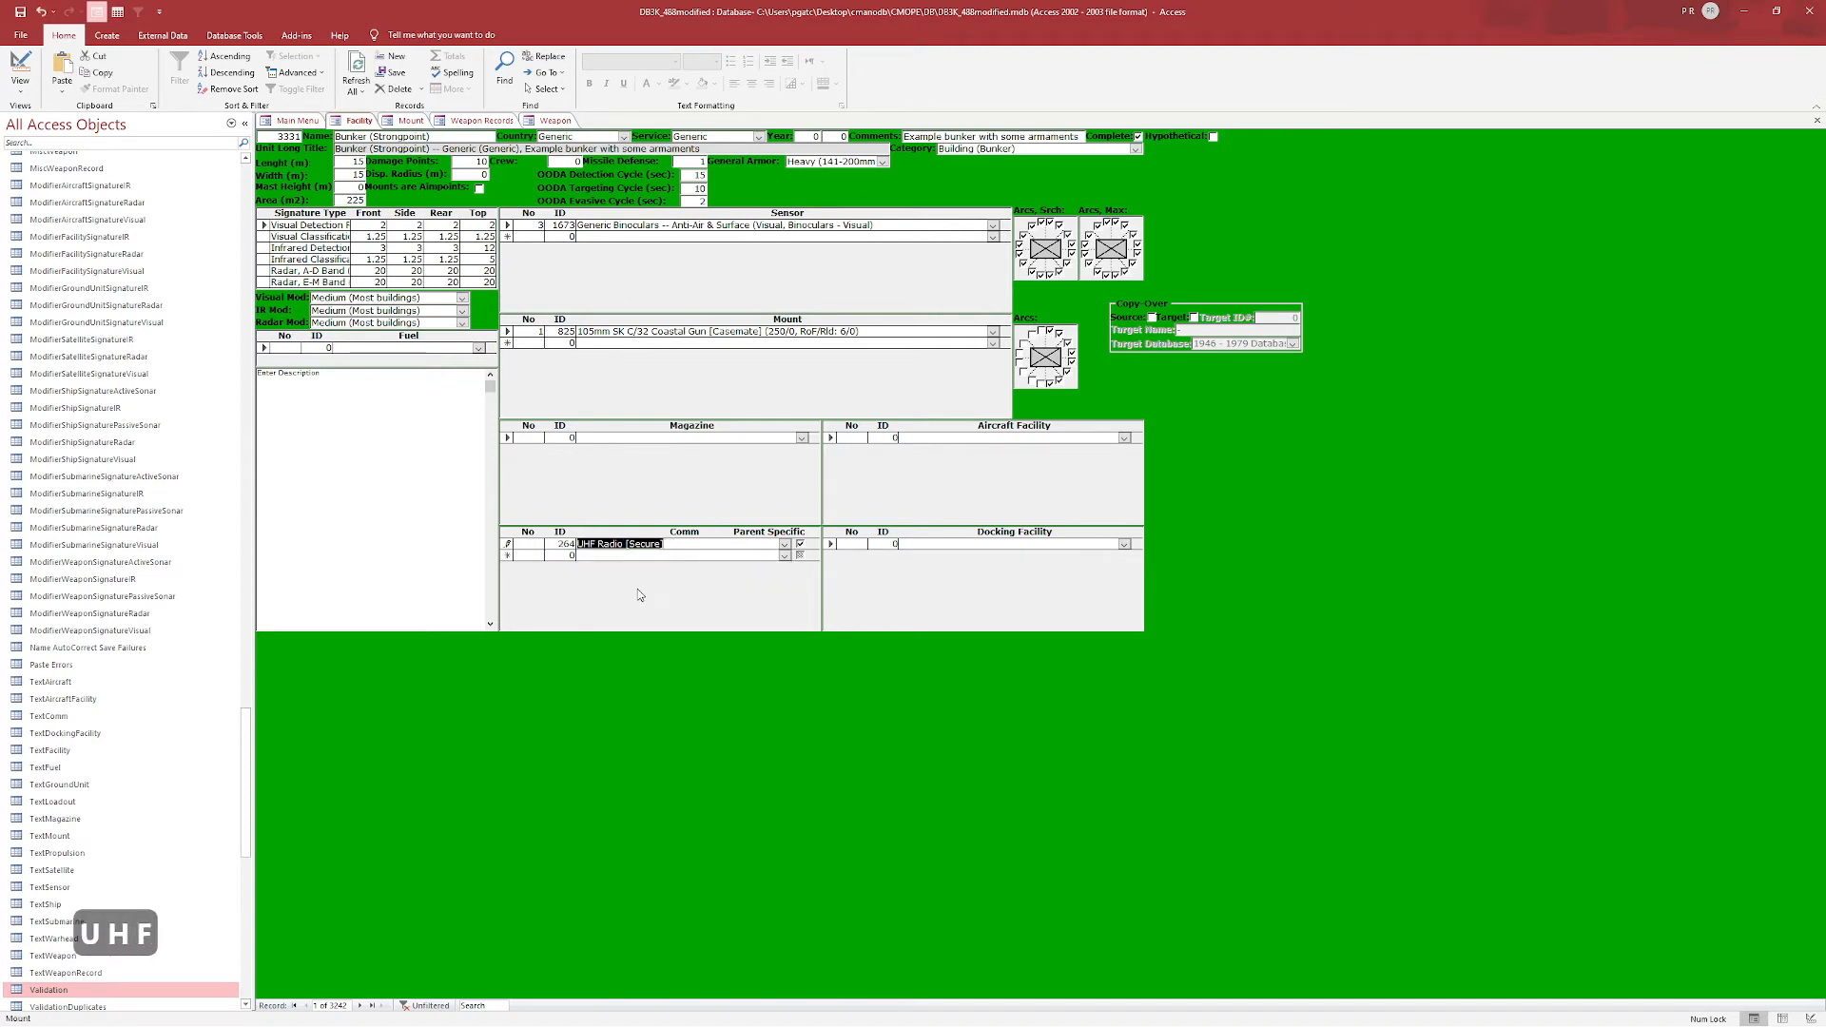
- Add "HF Radio [Secure]" as the bunker's second comm device and save the entry
click(771, 556)
text(HF)
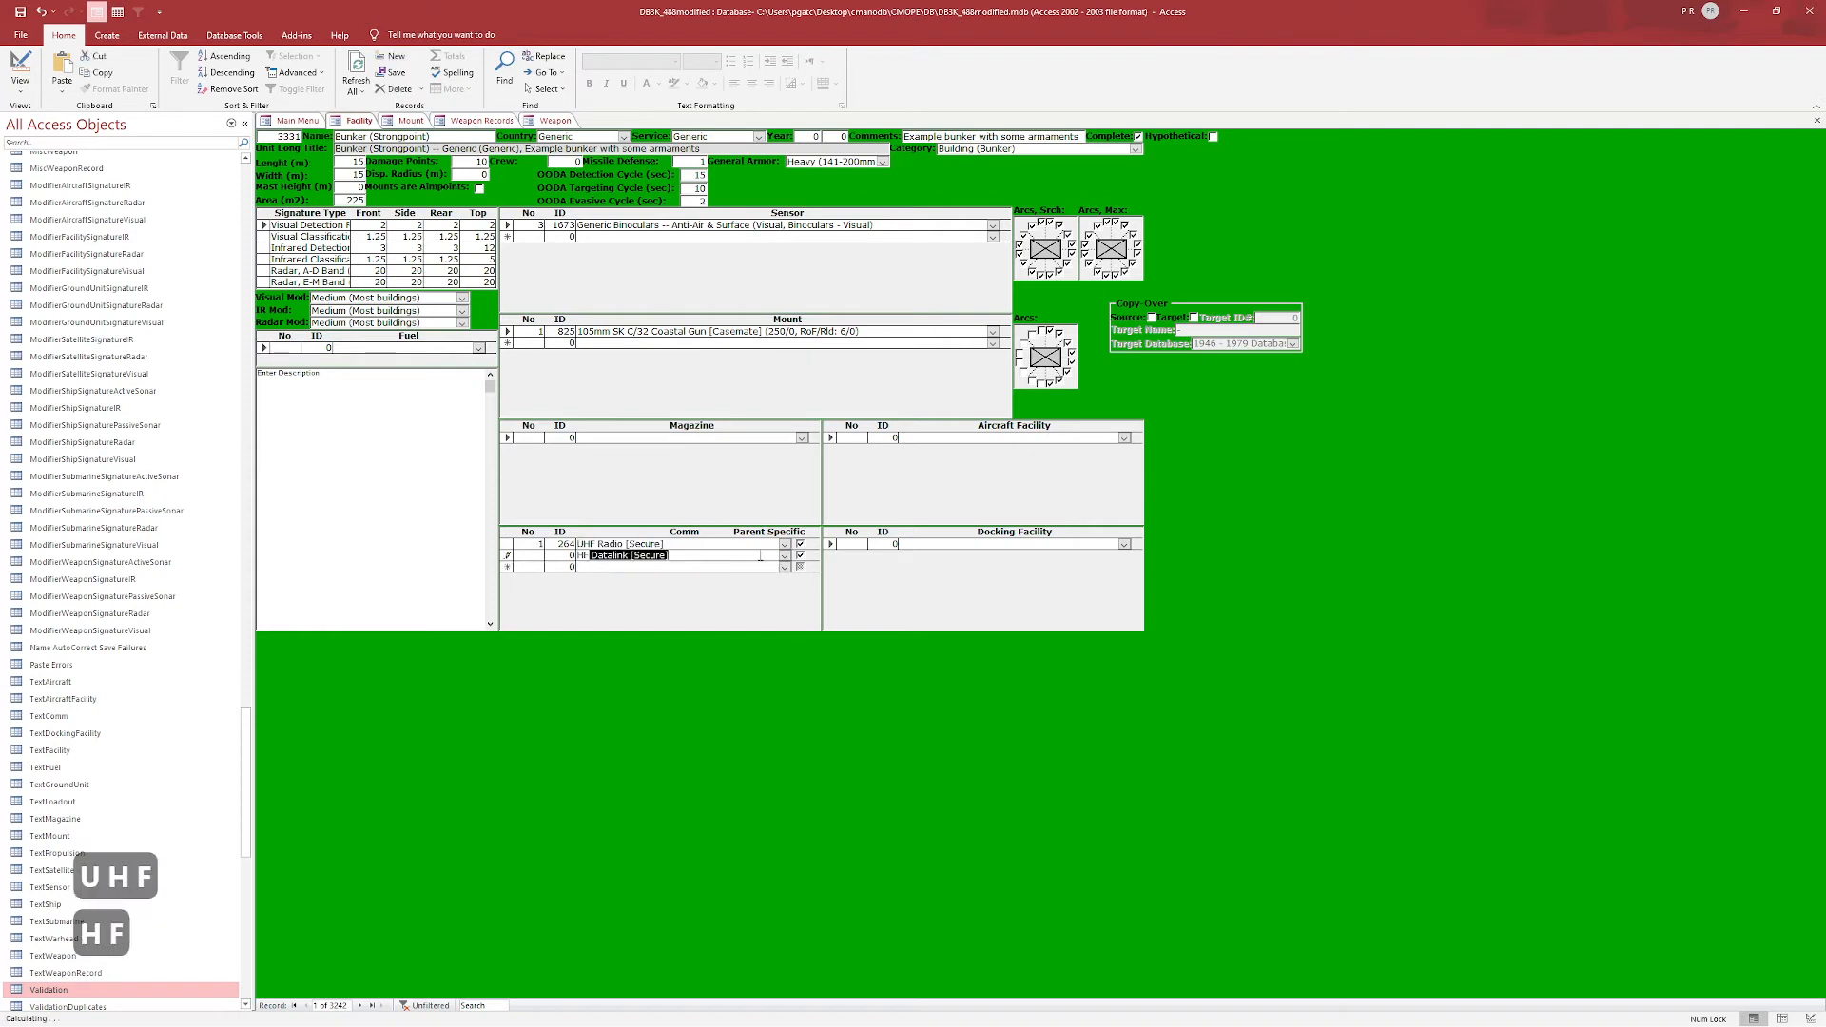
text( Rado)
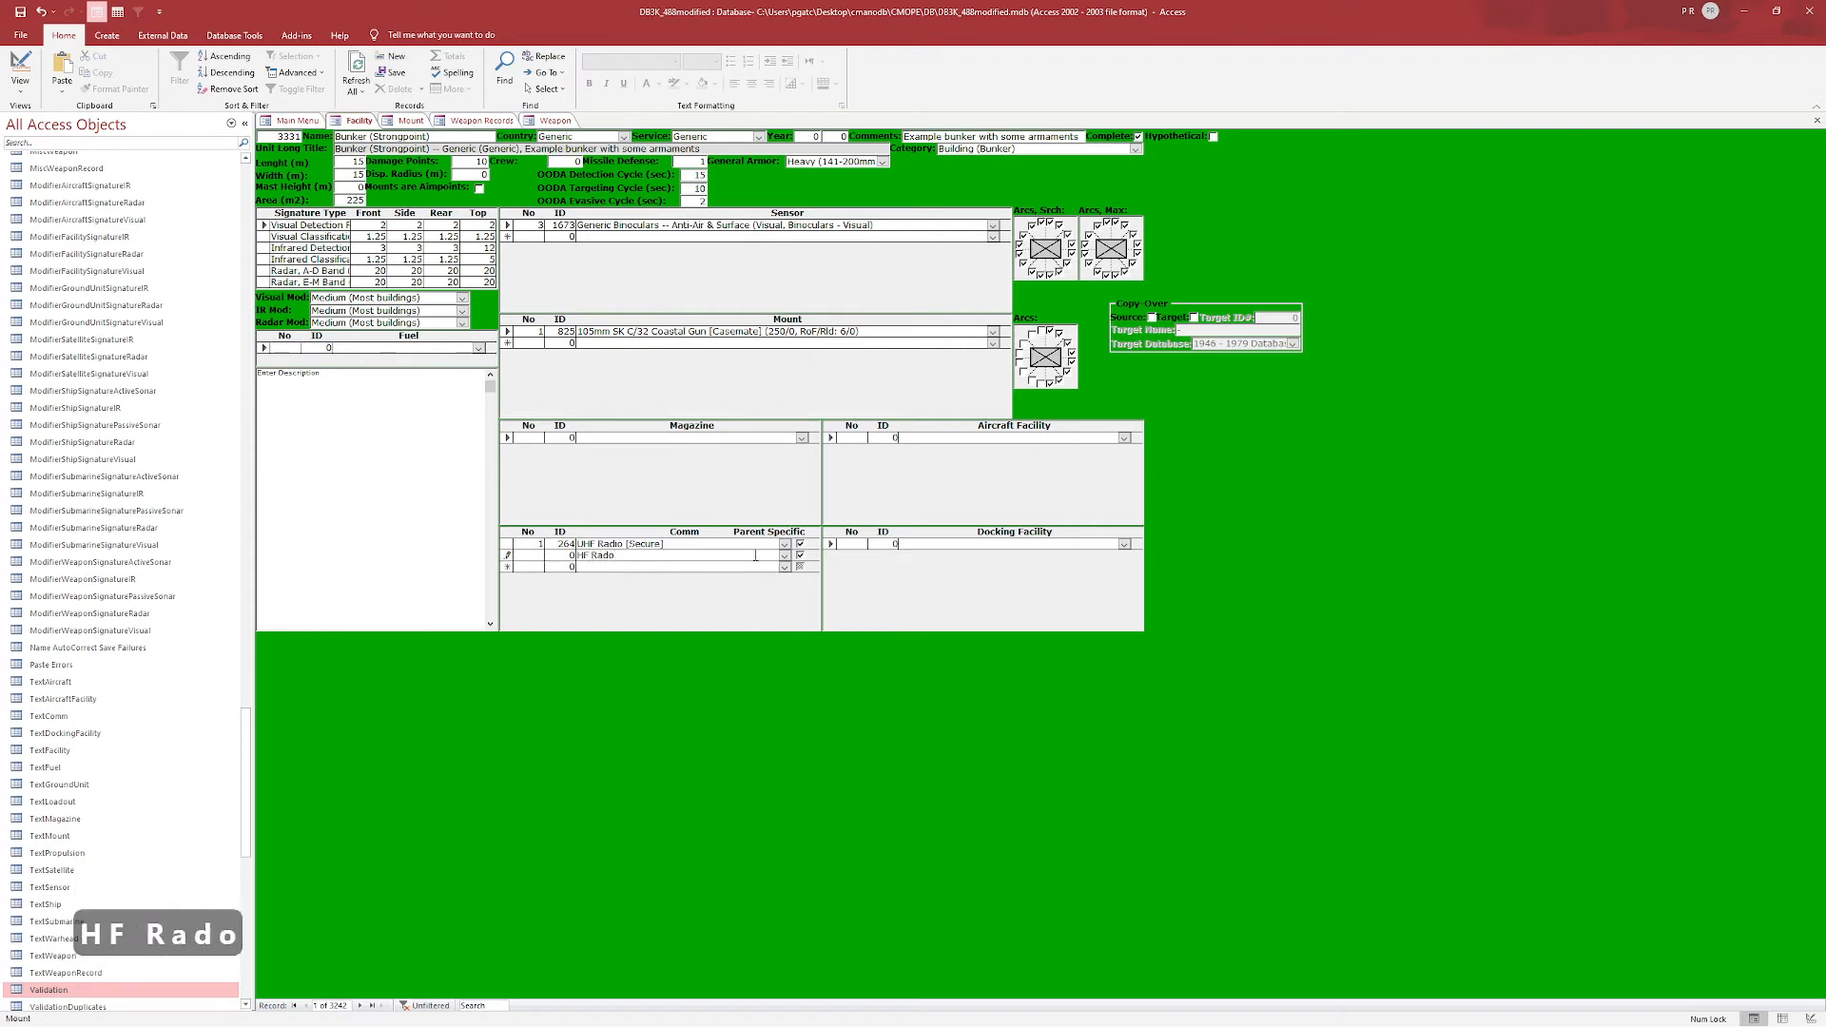
key(BackSpace)
key(BackSpace)
text(d)
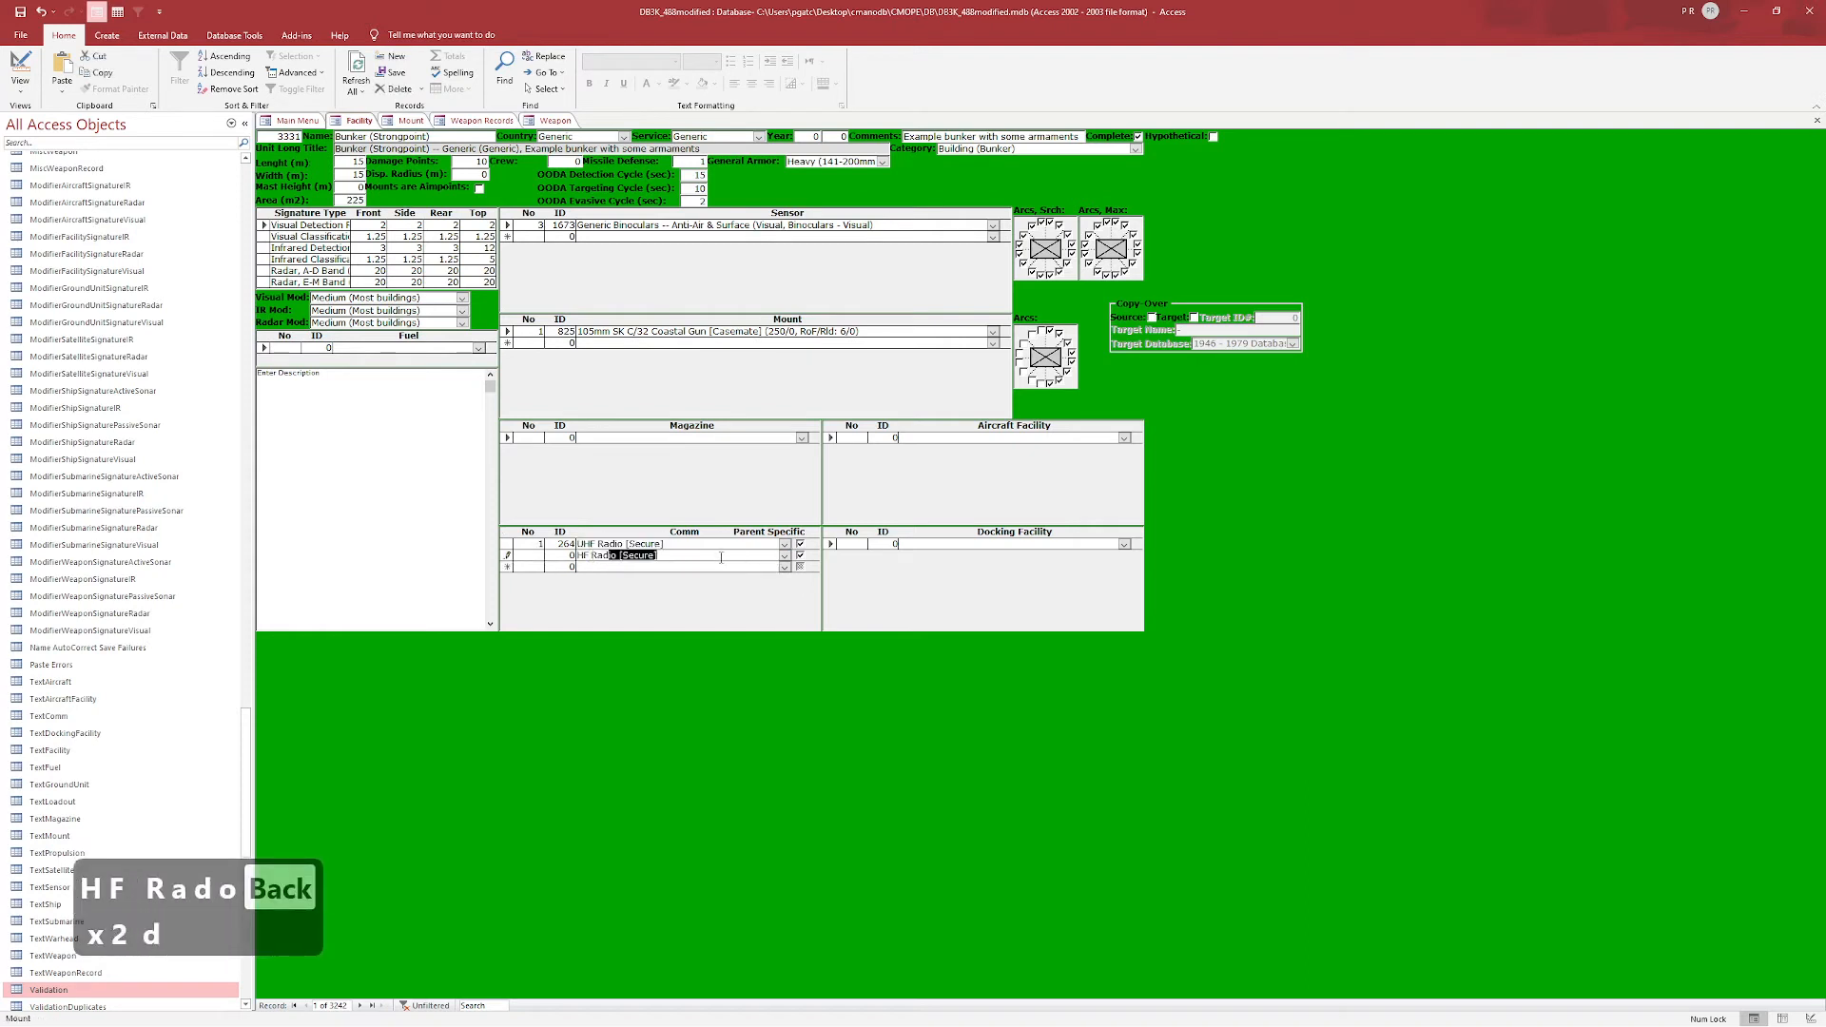
key(Tab)
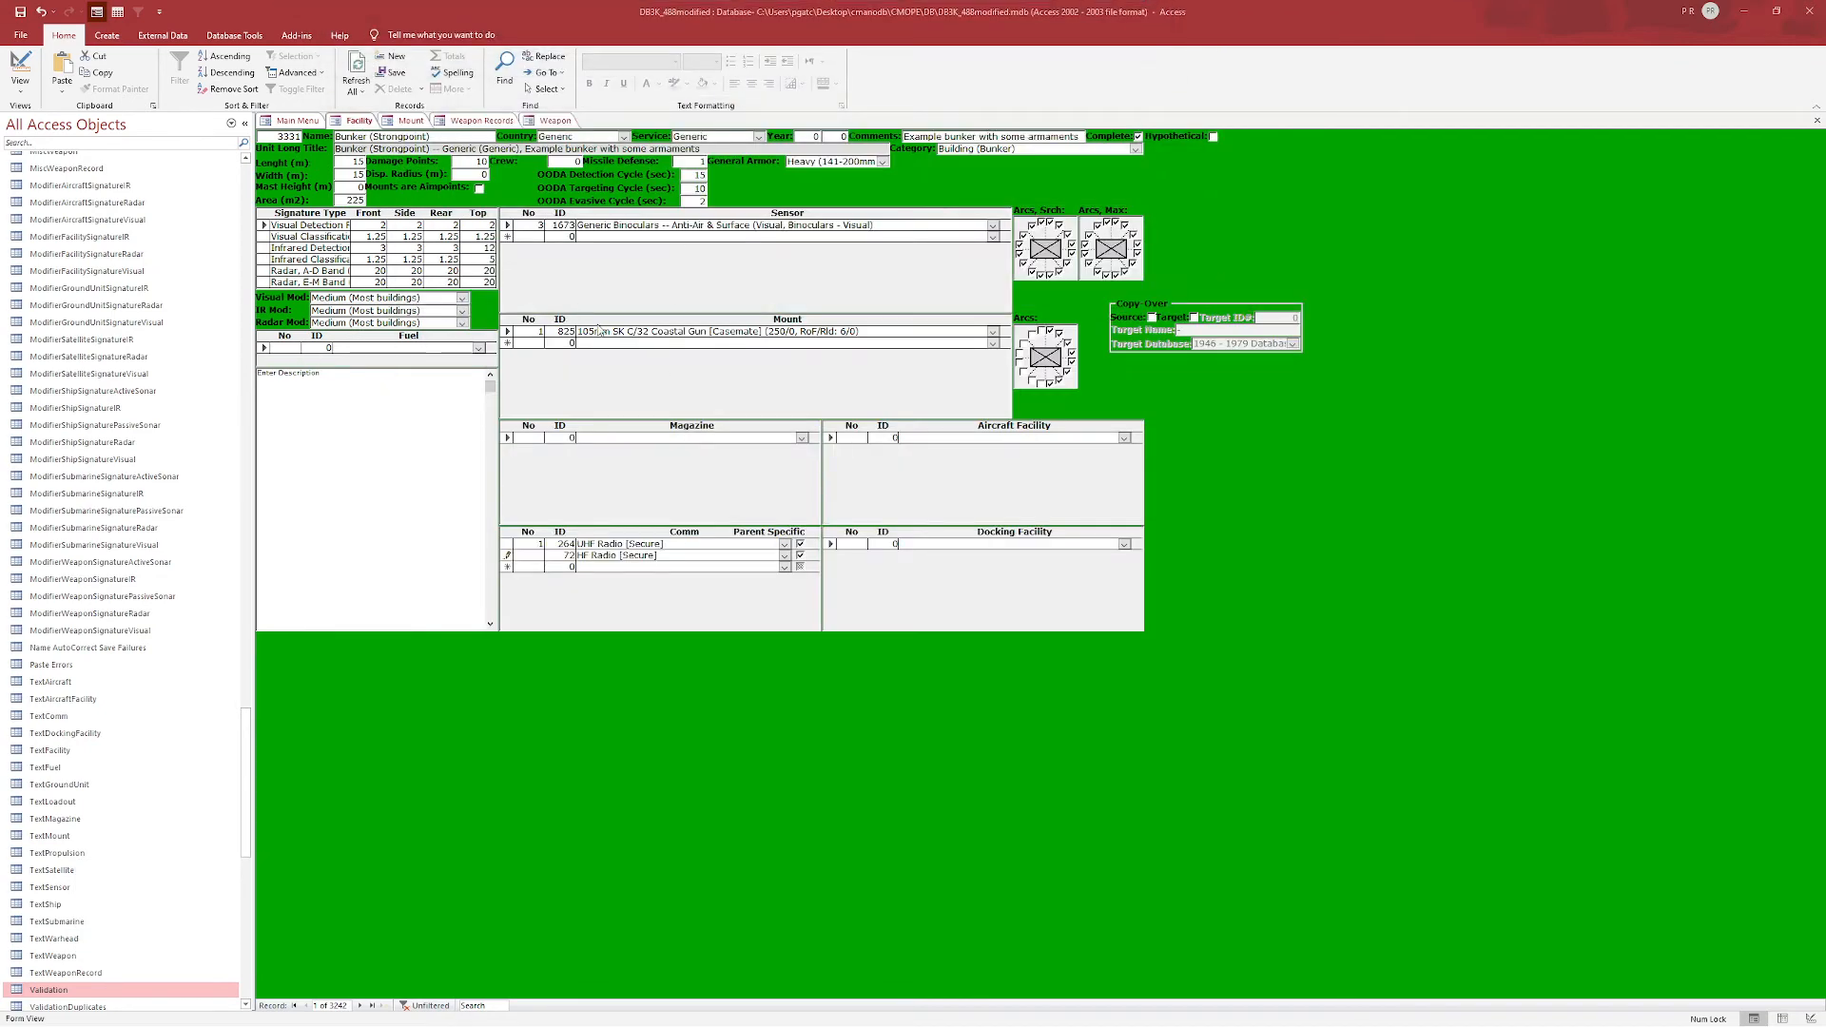
click(766, 333)
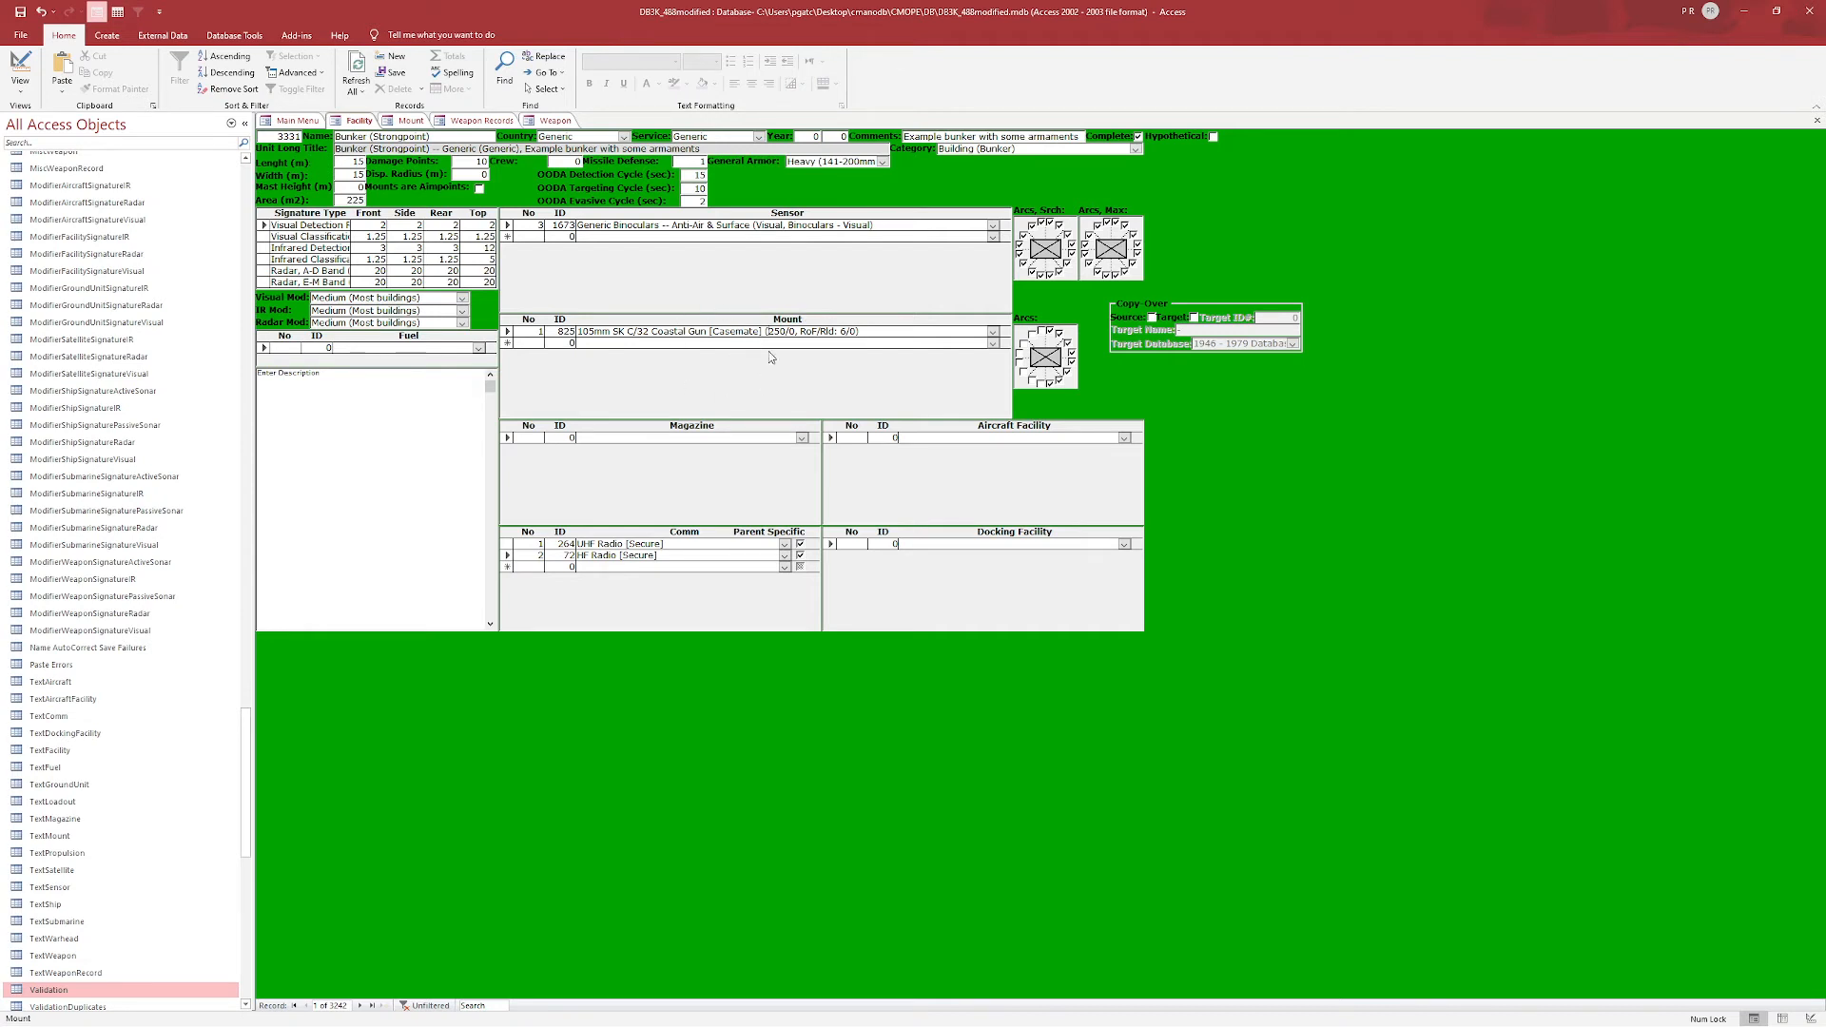
click(801, 439)
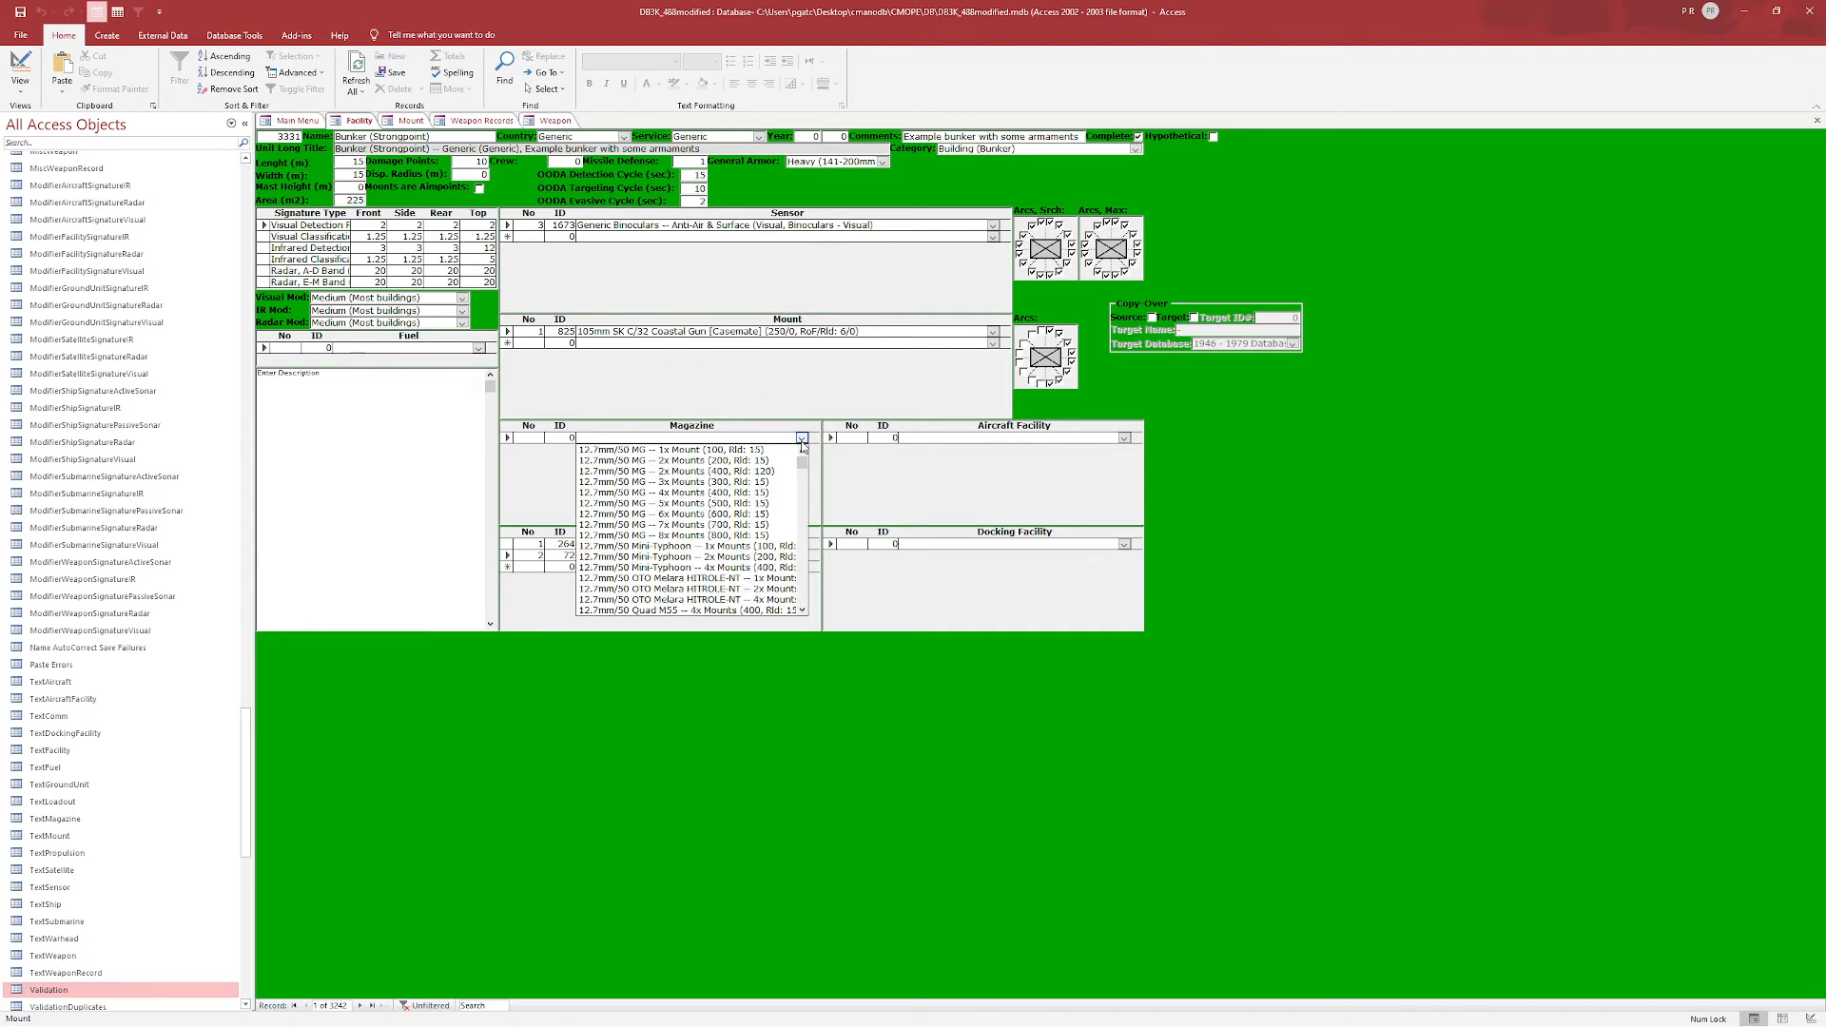
text(105mm)
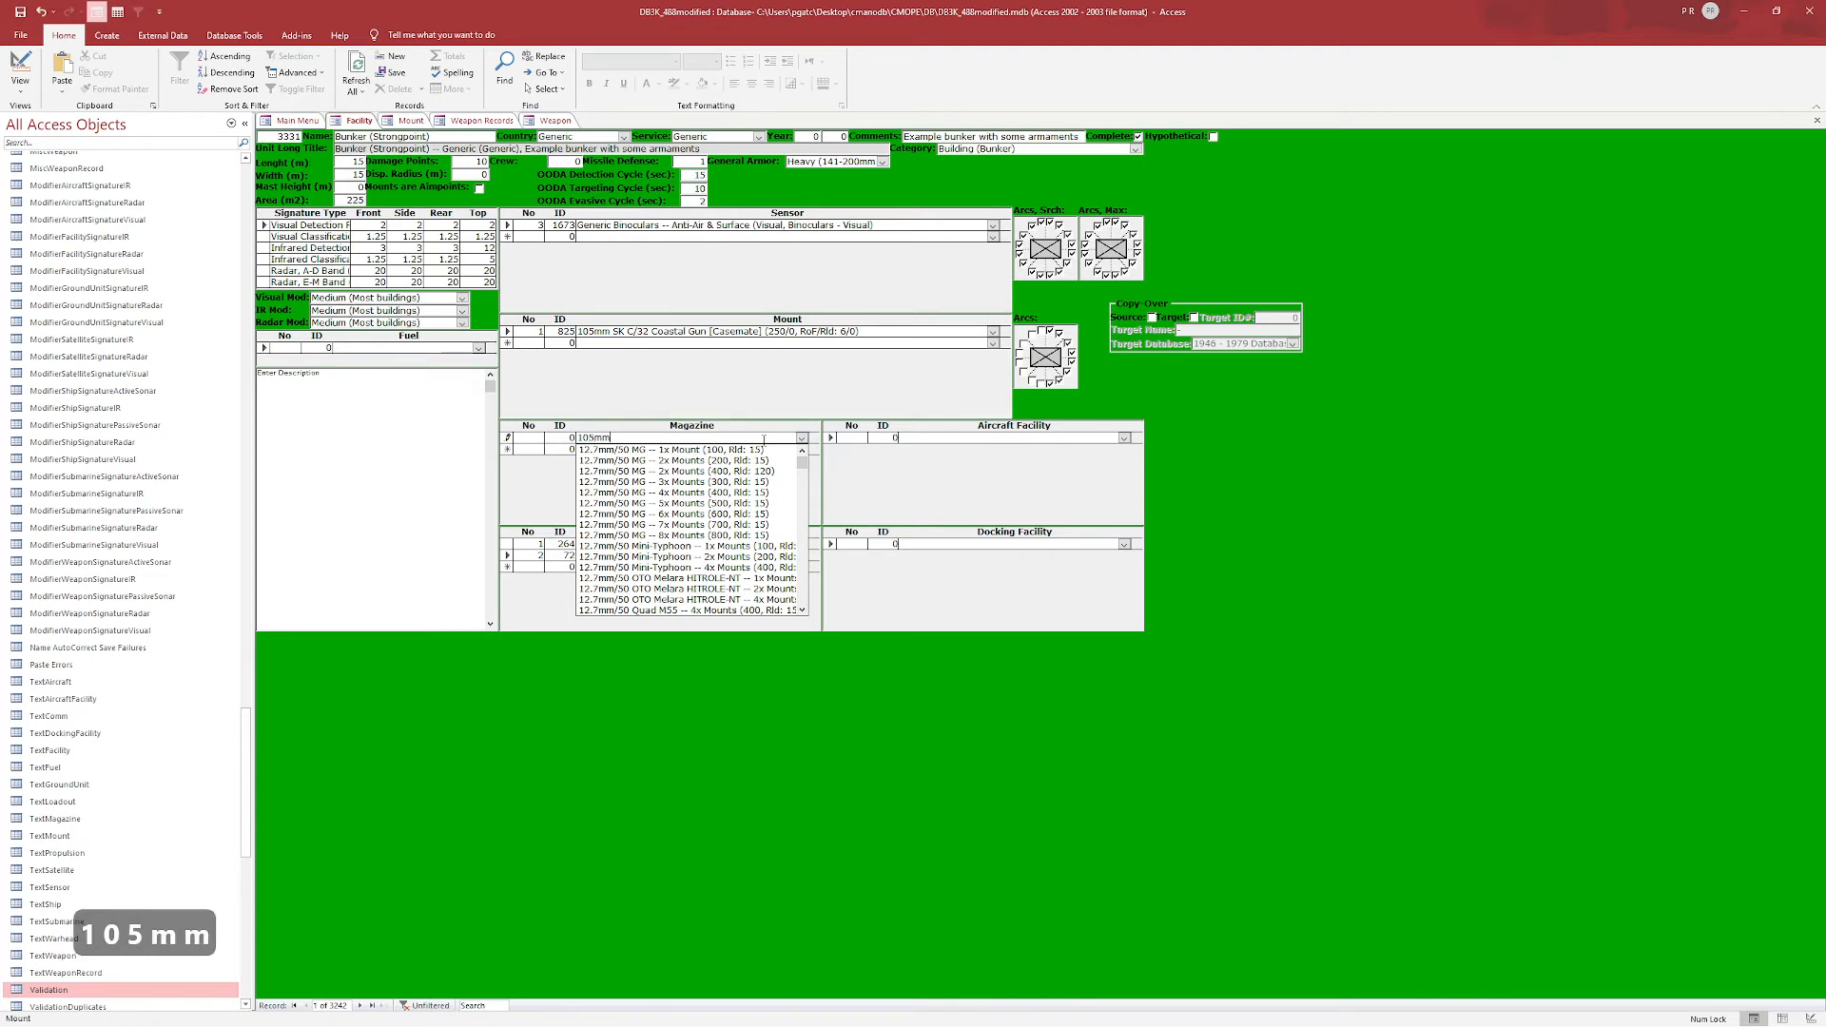
scroll(740, 552, down, 10)
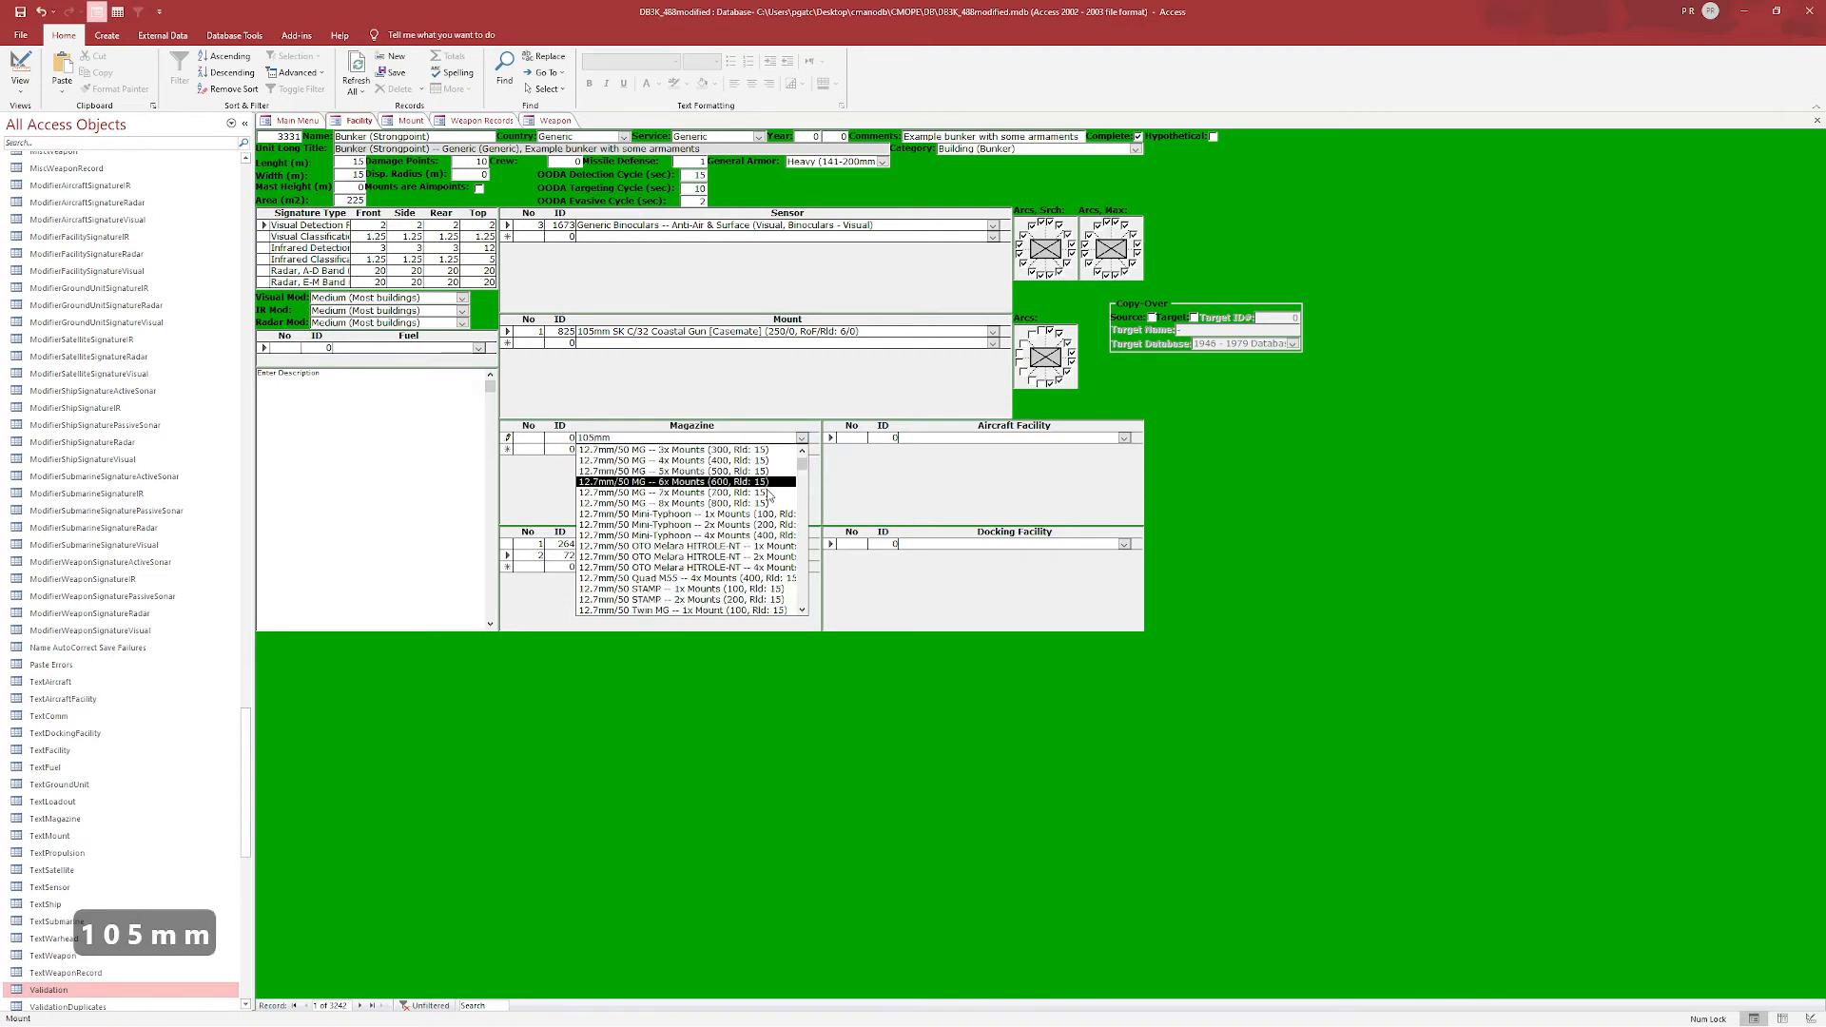
scroll(740, 564, down, 15)
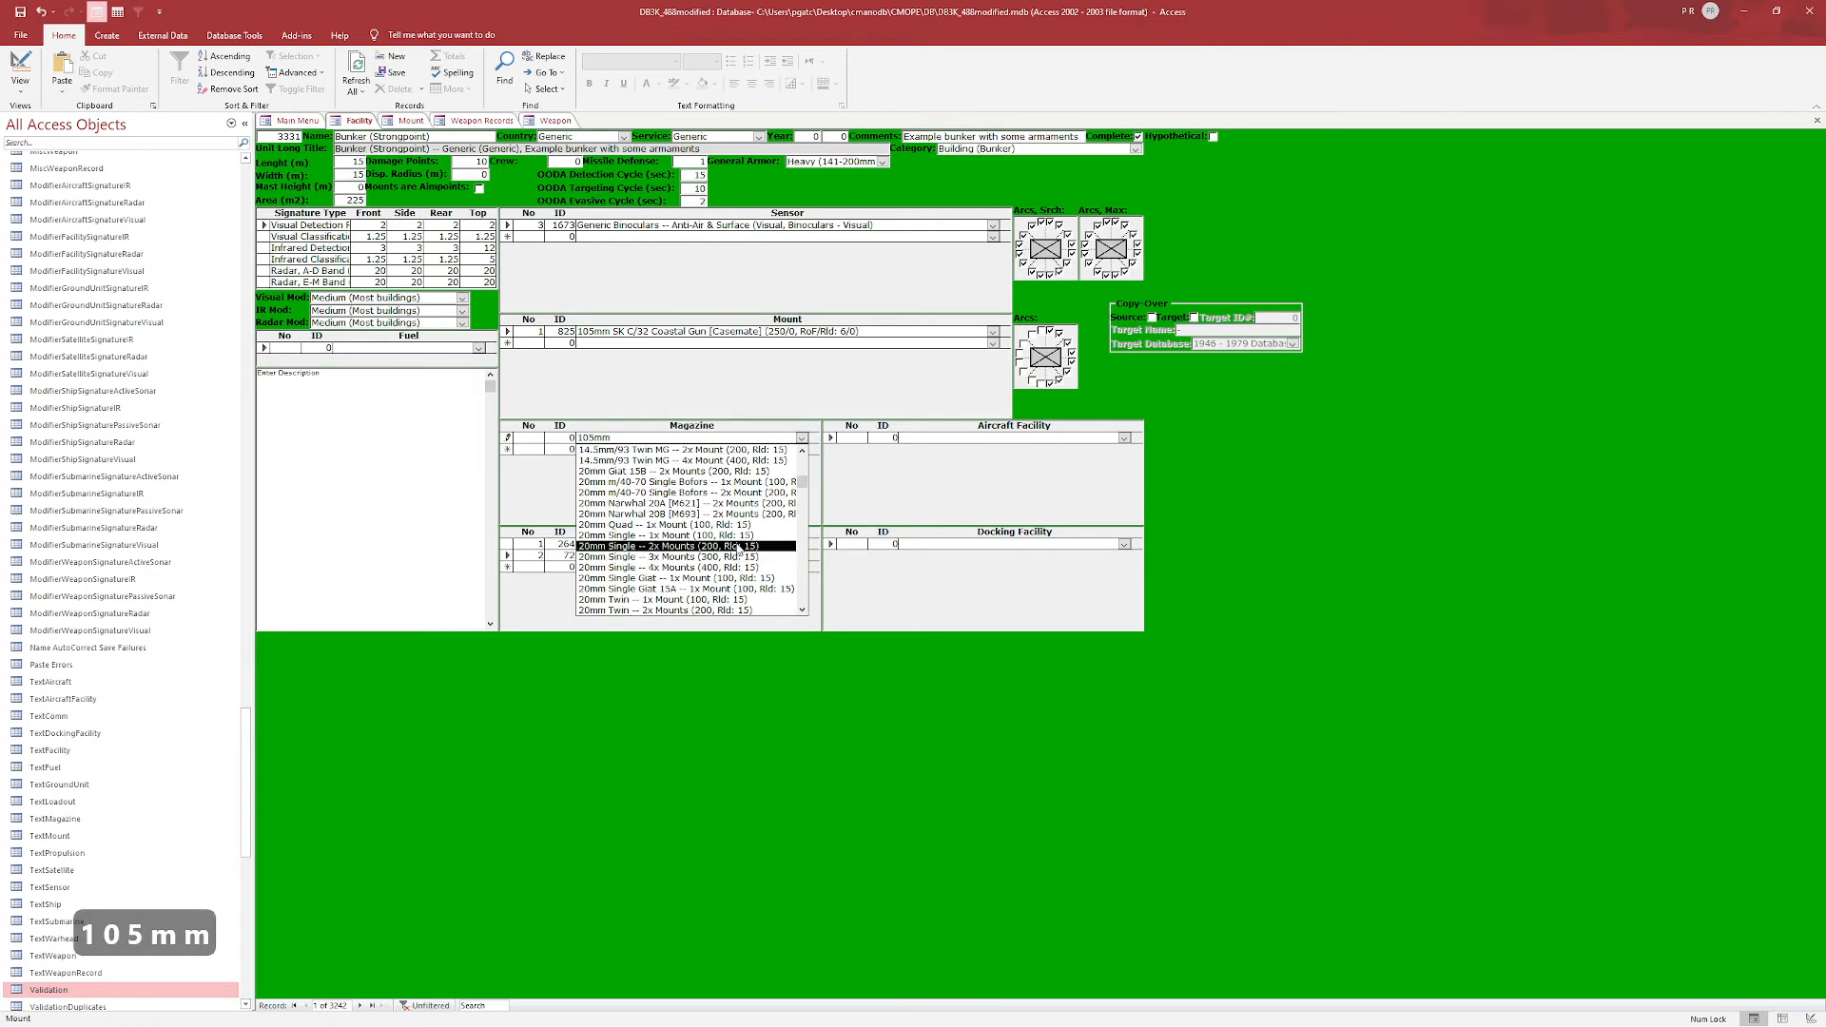
scroll(741, 555, down, 2)
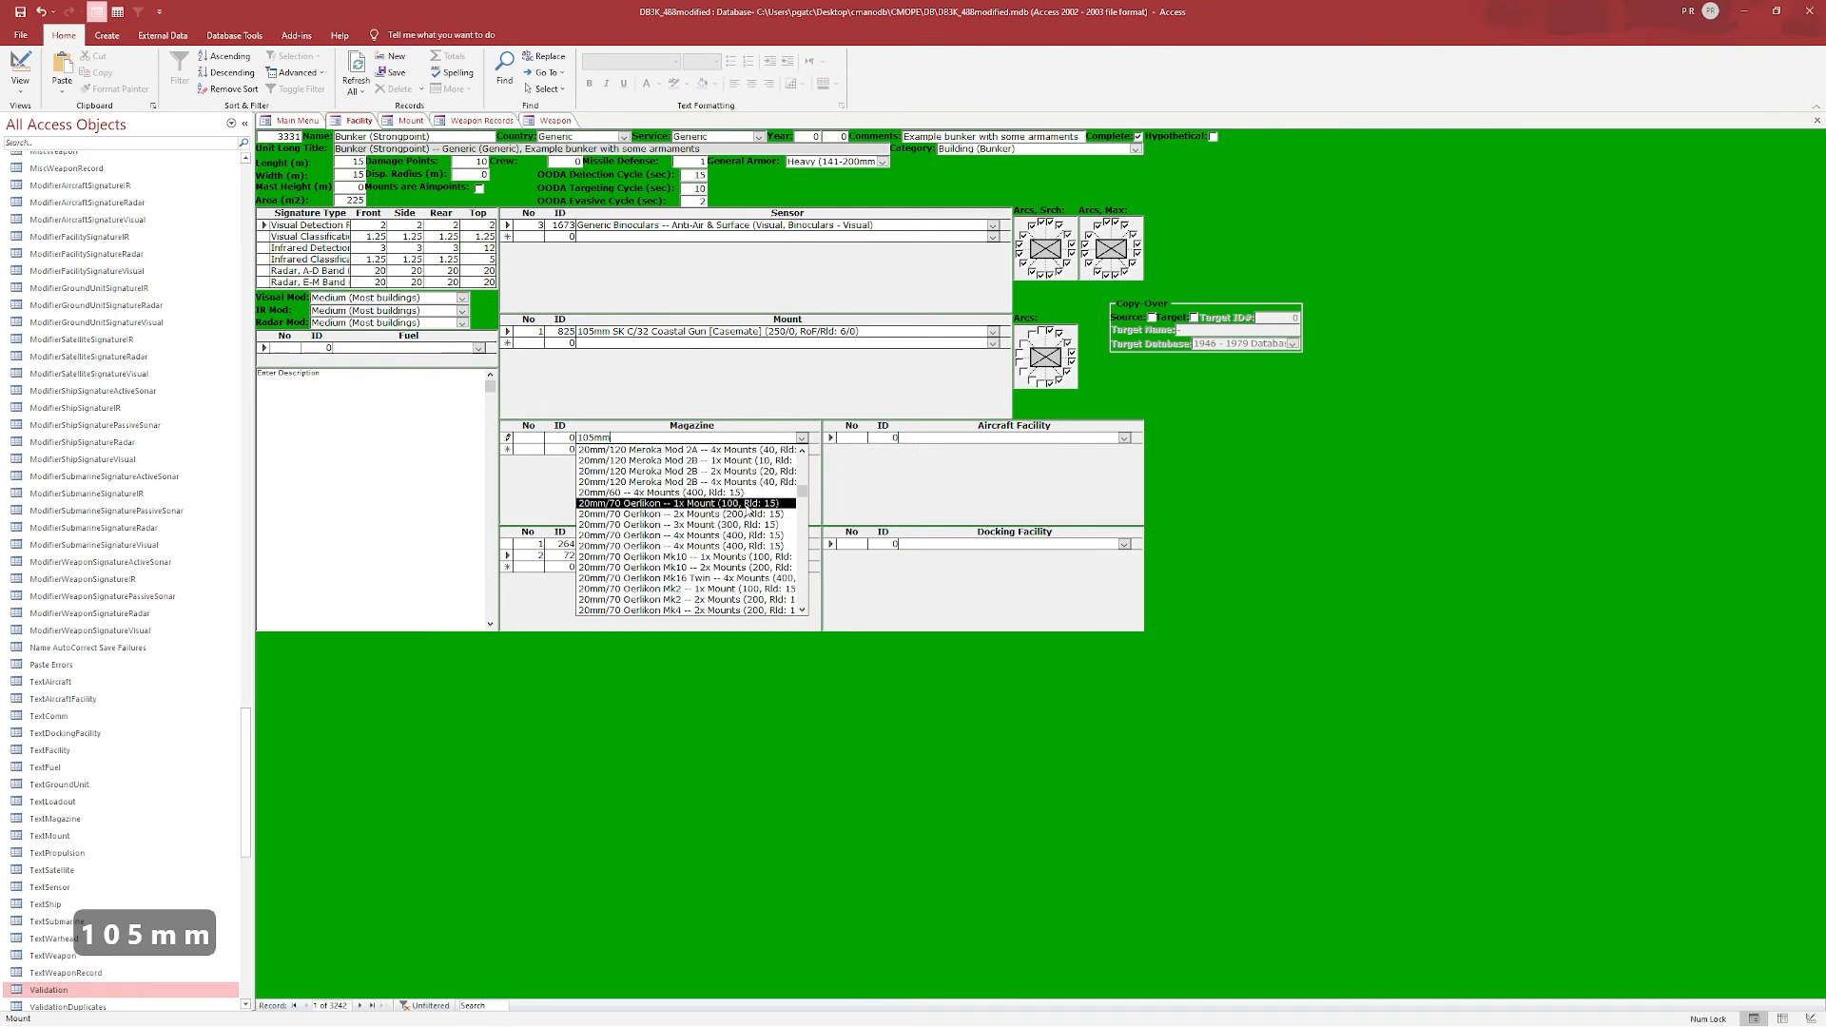
click(537, 376)
click(918, 563)
click(545, 494)
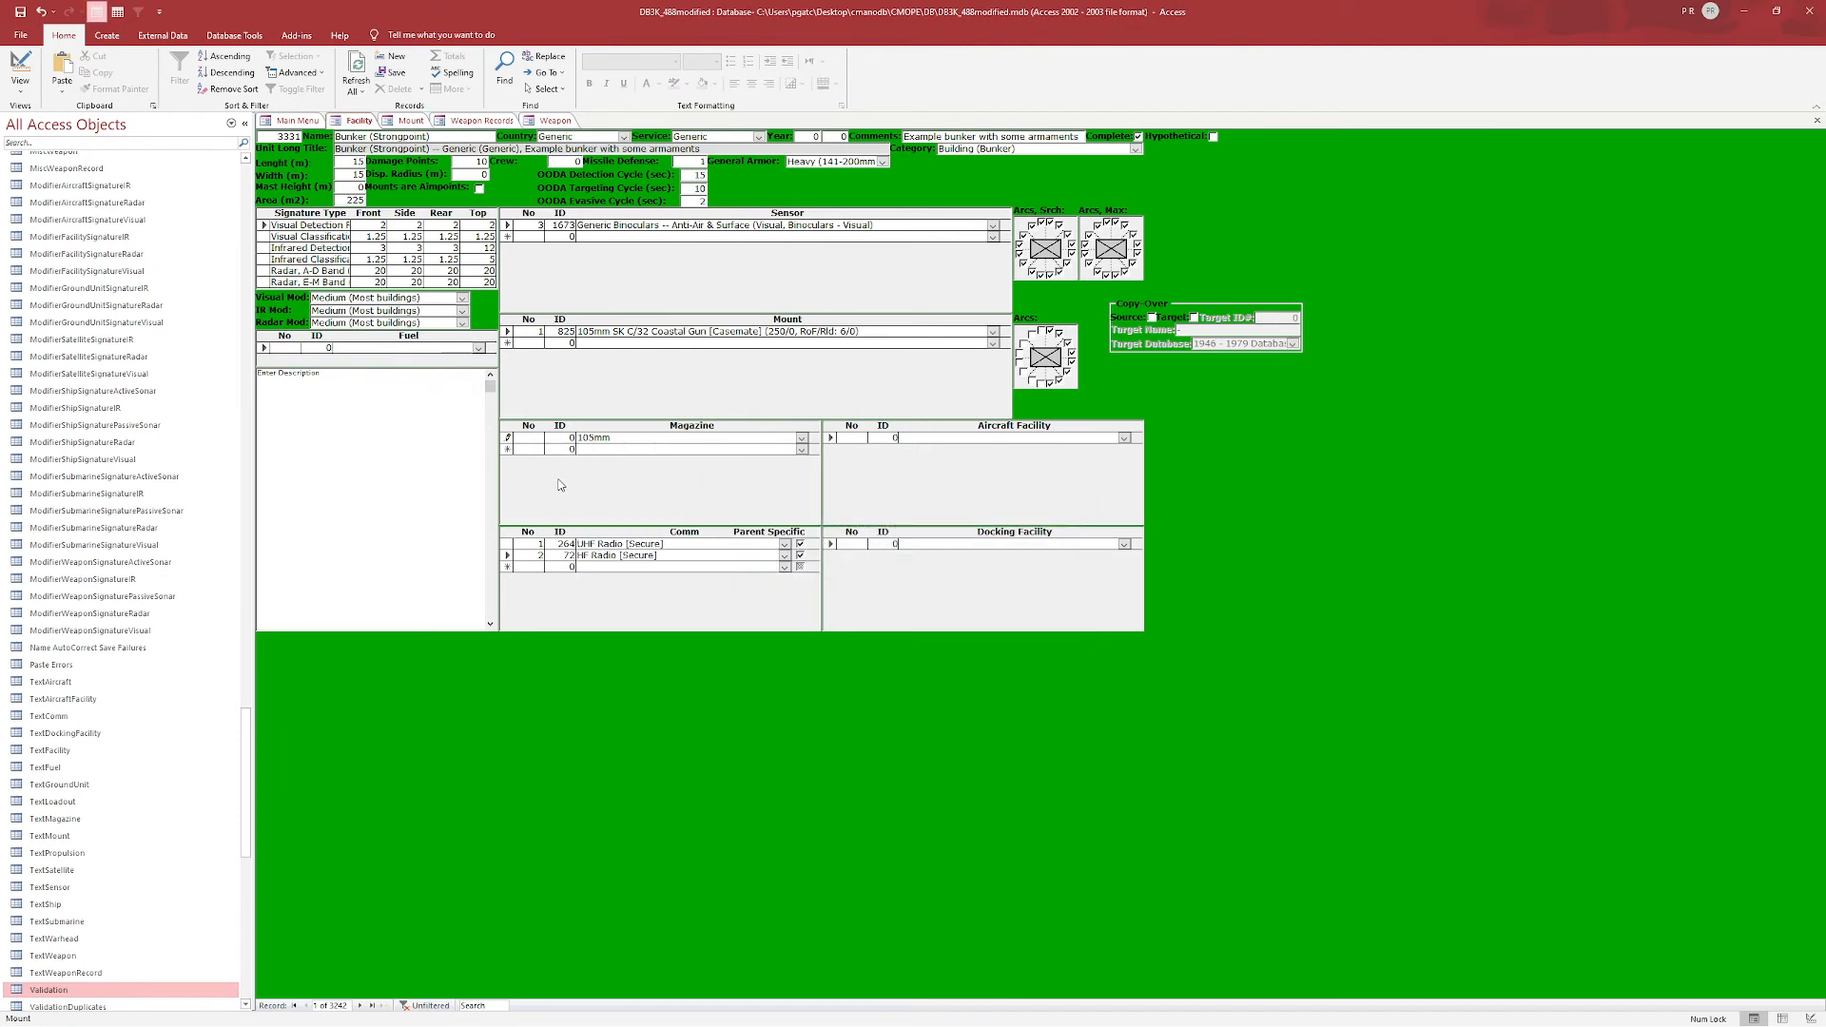
key(Delete)
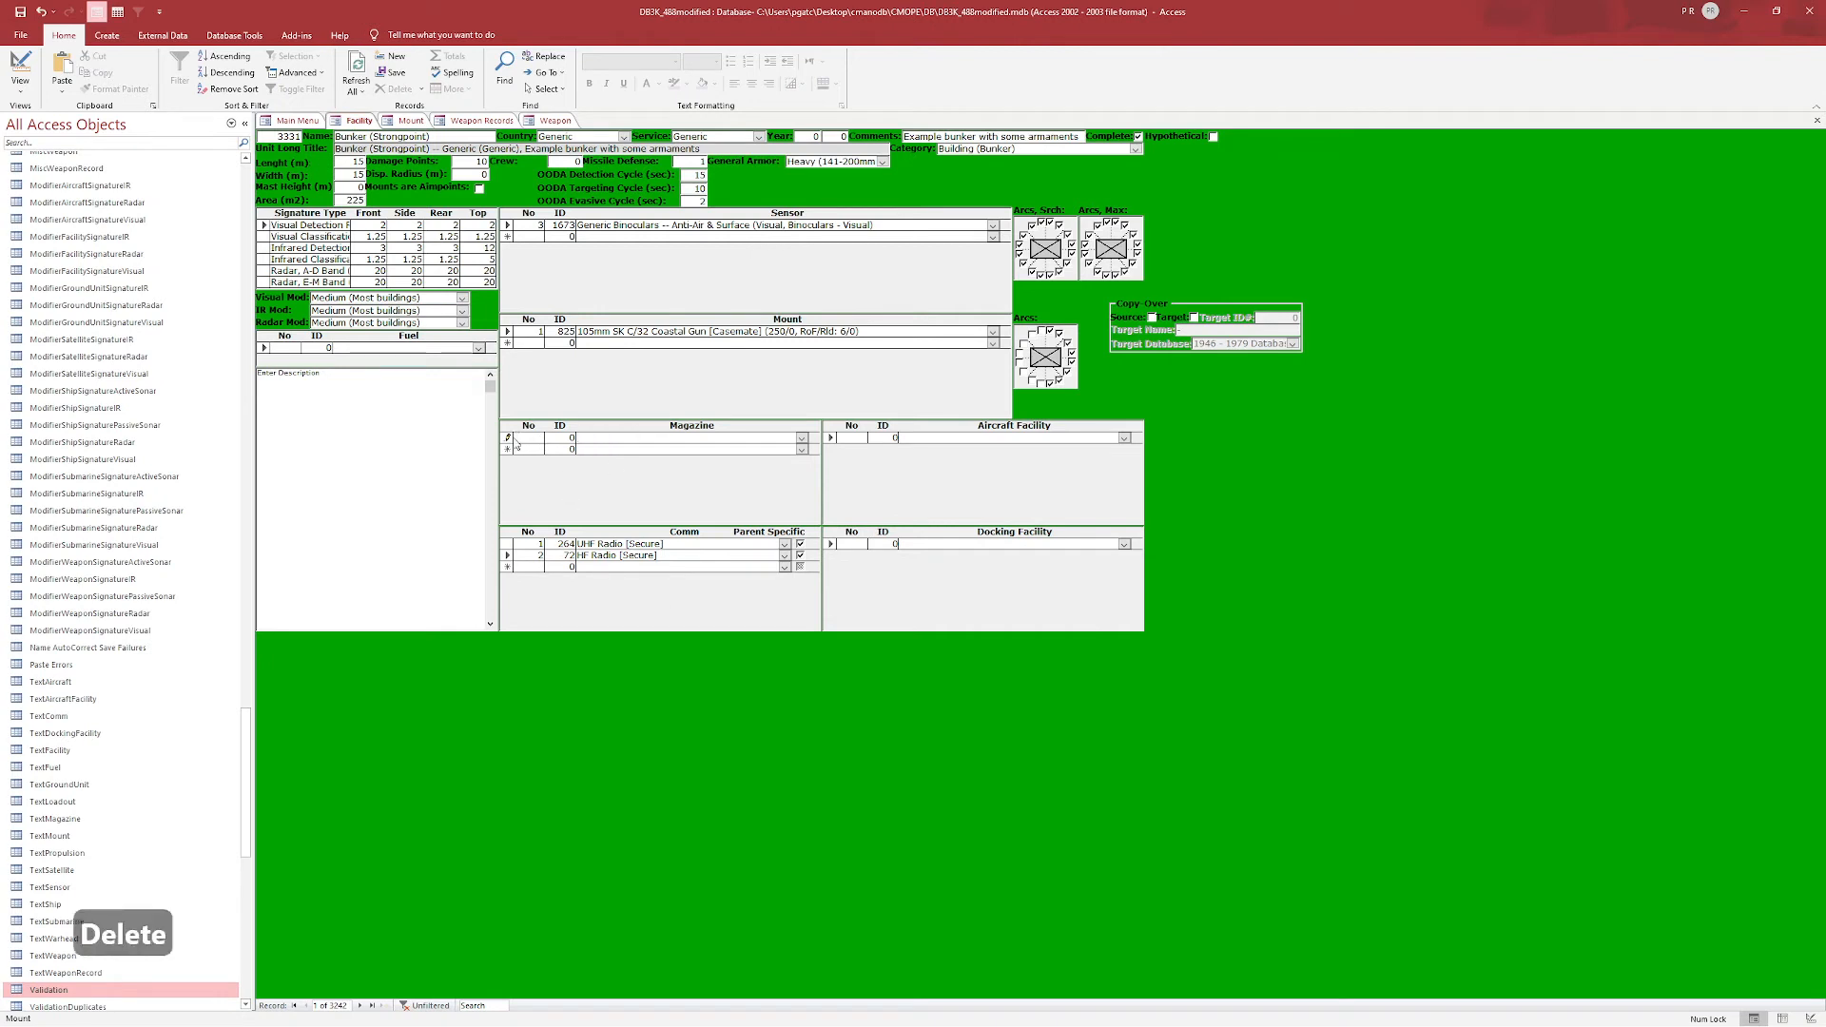
click(918, 563)
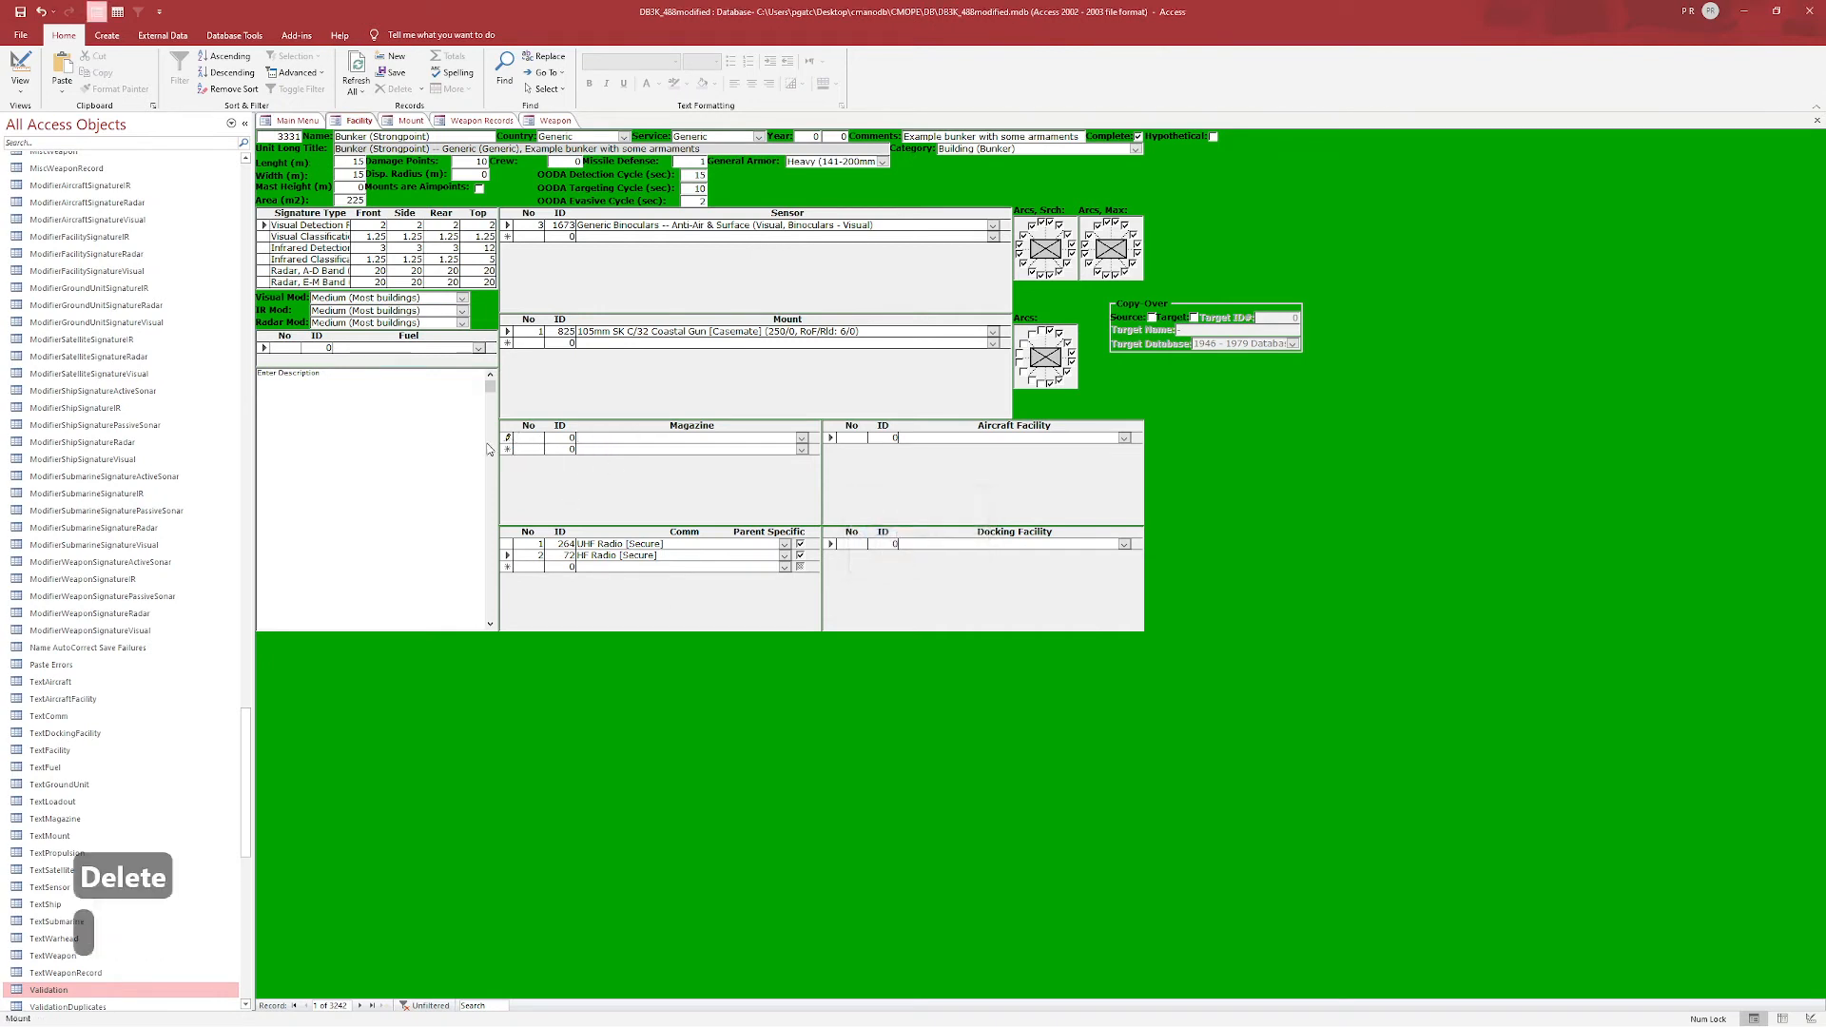
click(918, 562)
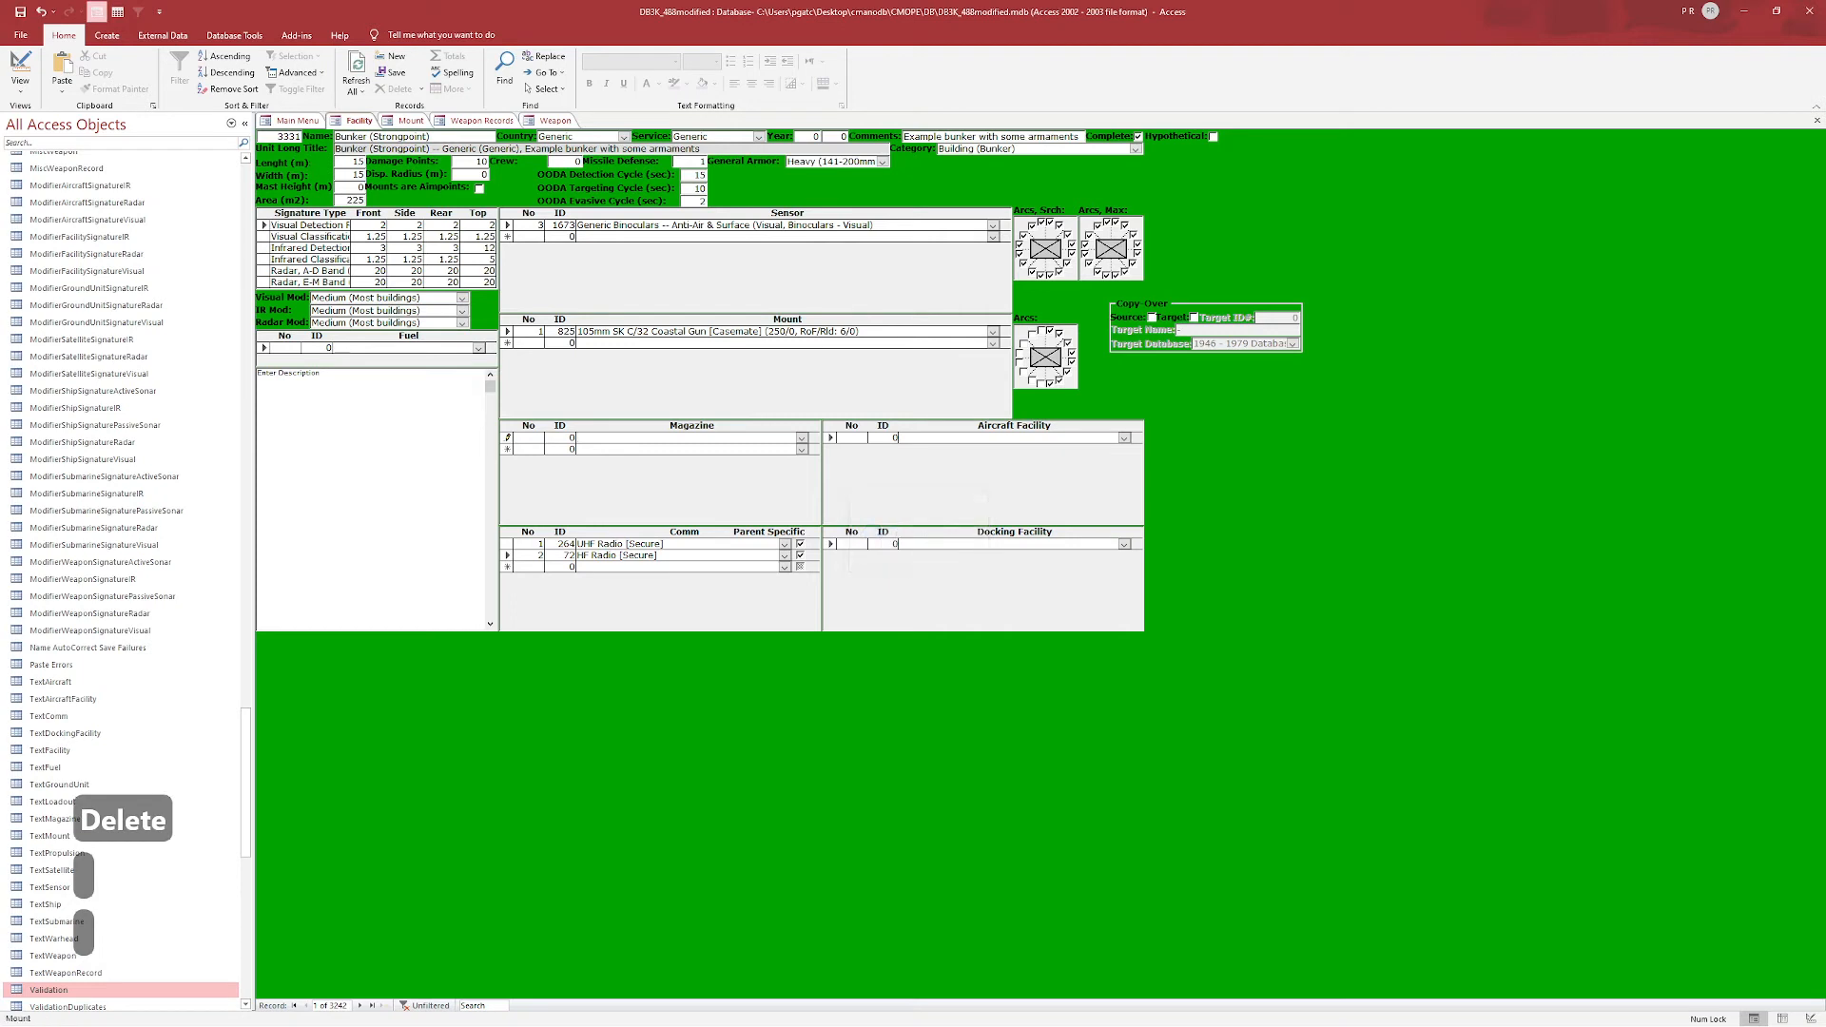
key(Escape)
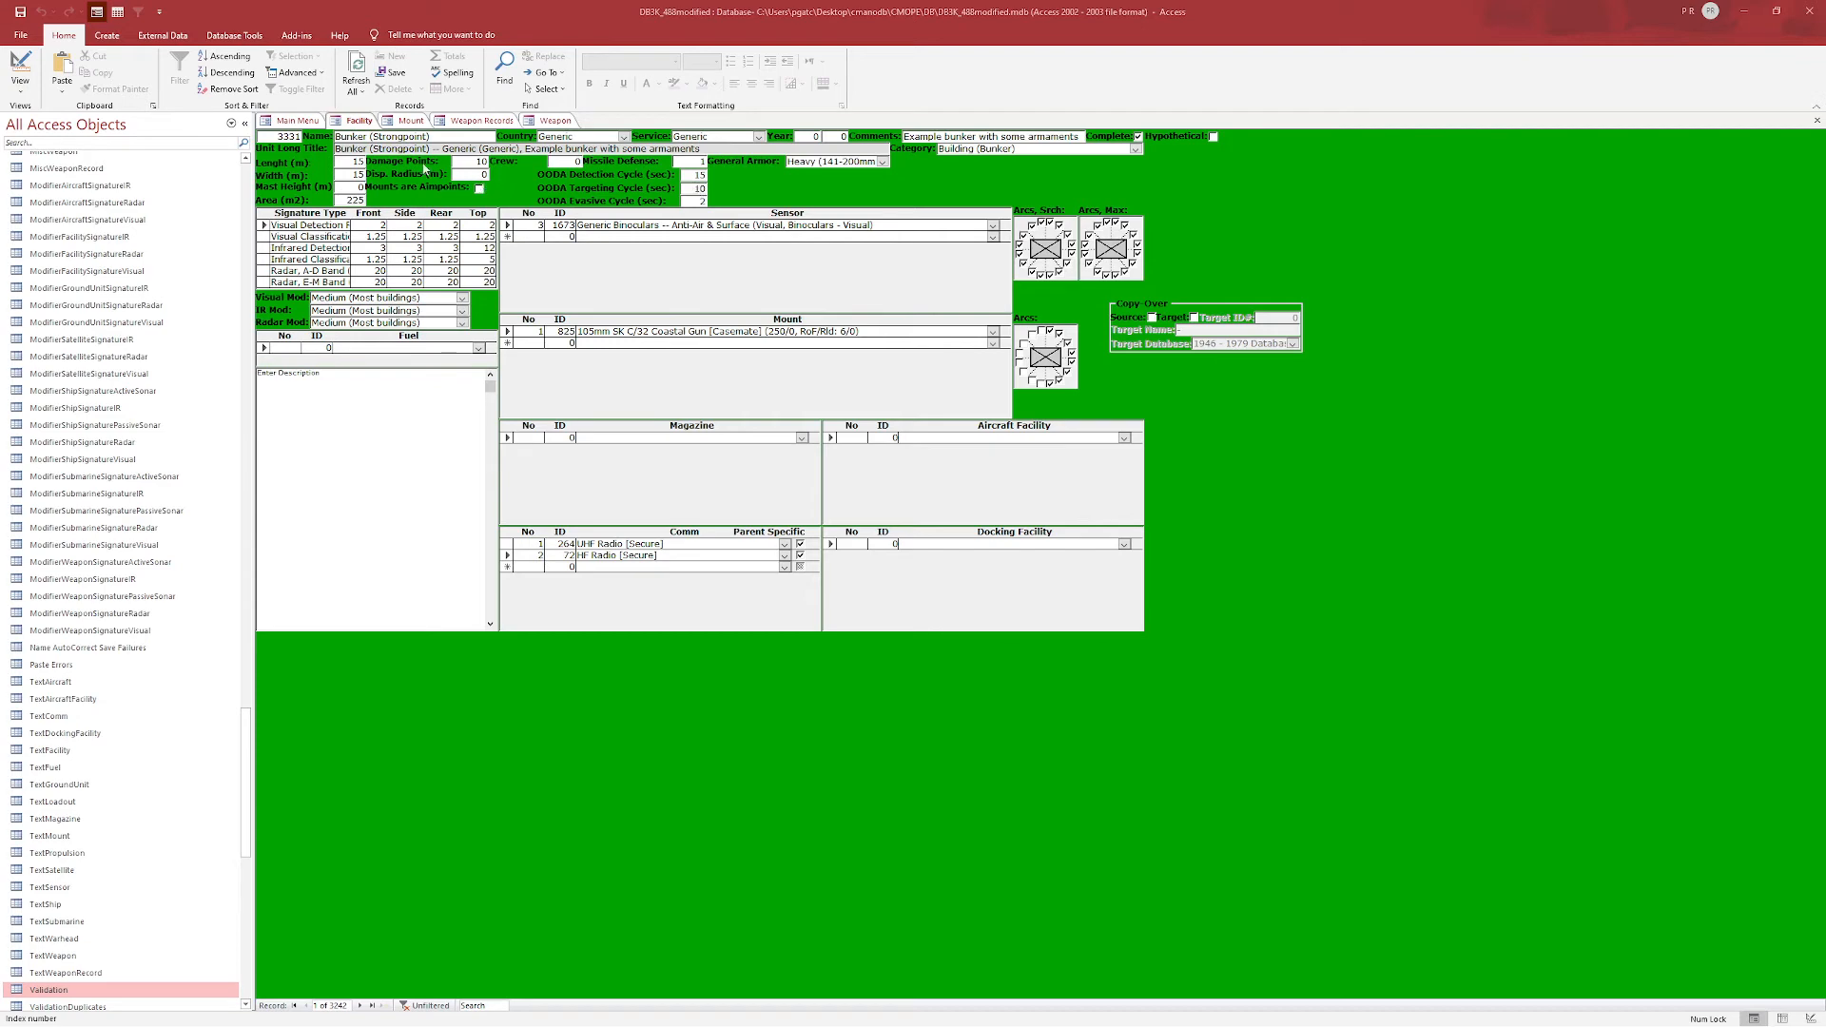
- Locate the Turkish "SAM Bty (HISAR-A)" record with the comment "TELs, 3x Bty pr Bn + TDLCS" in the facility datasheet and show it as a form
click(407, 121)
click(359, 121)
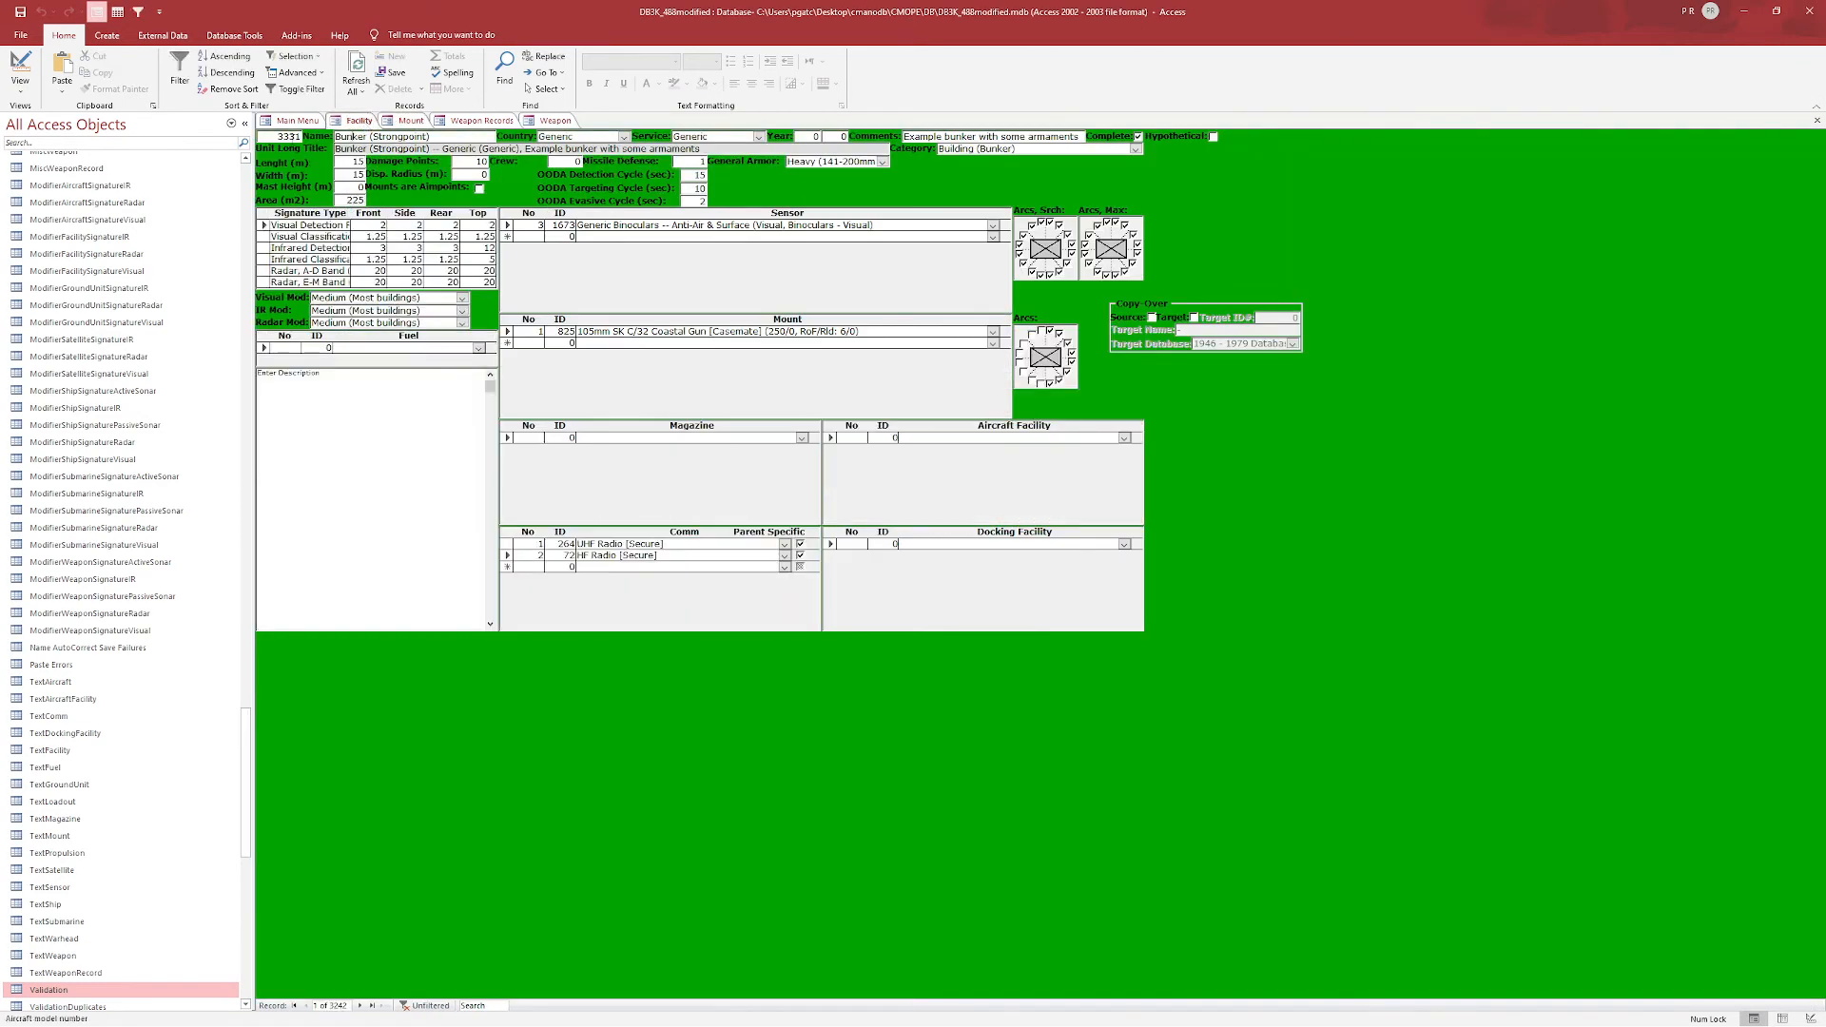
click(117, 11)
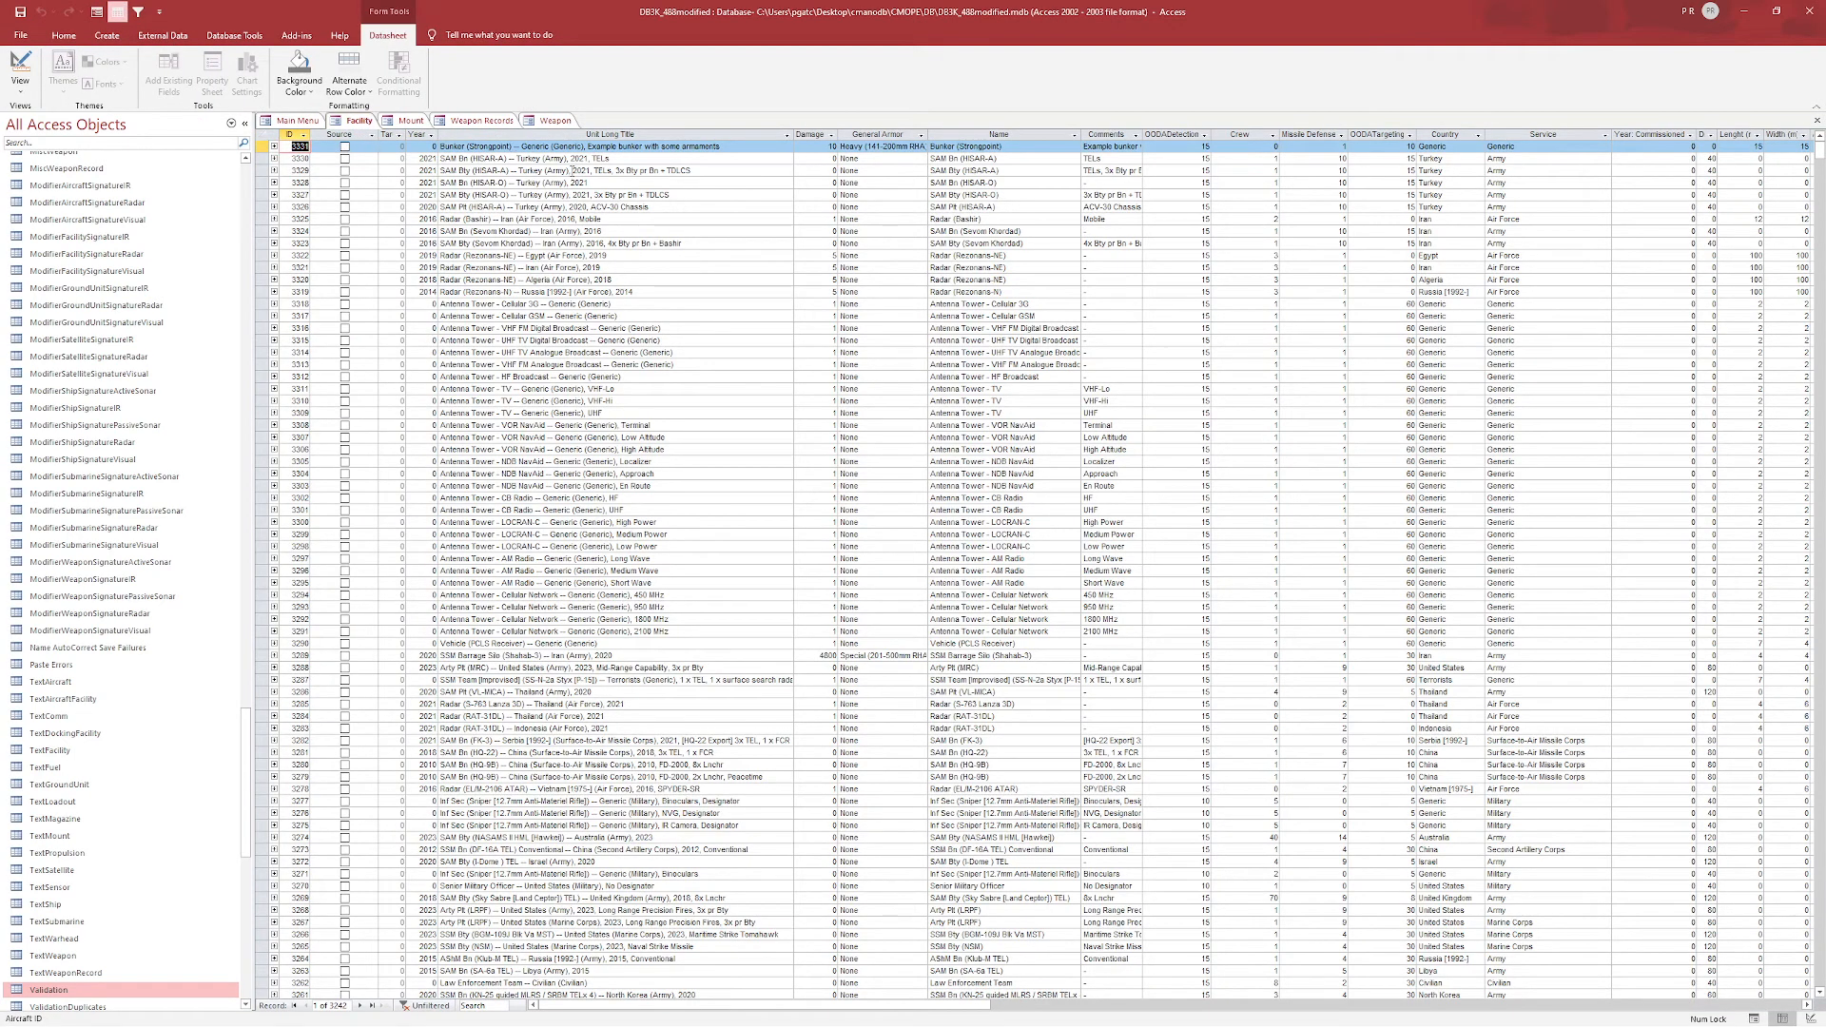
click(587, 171)
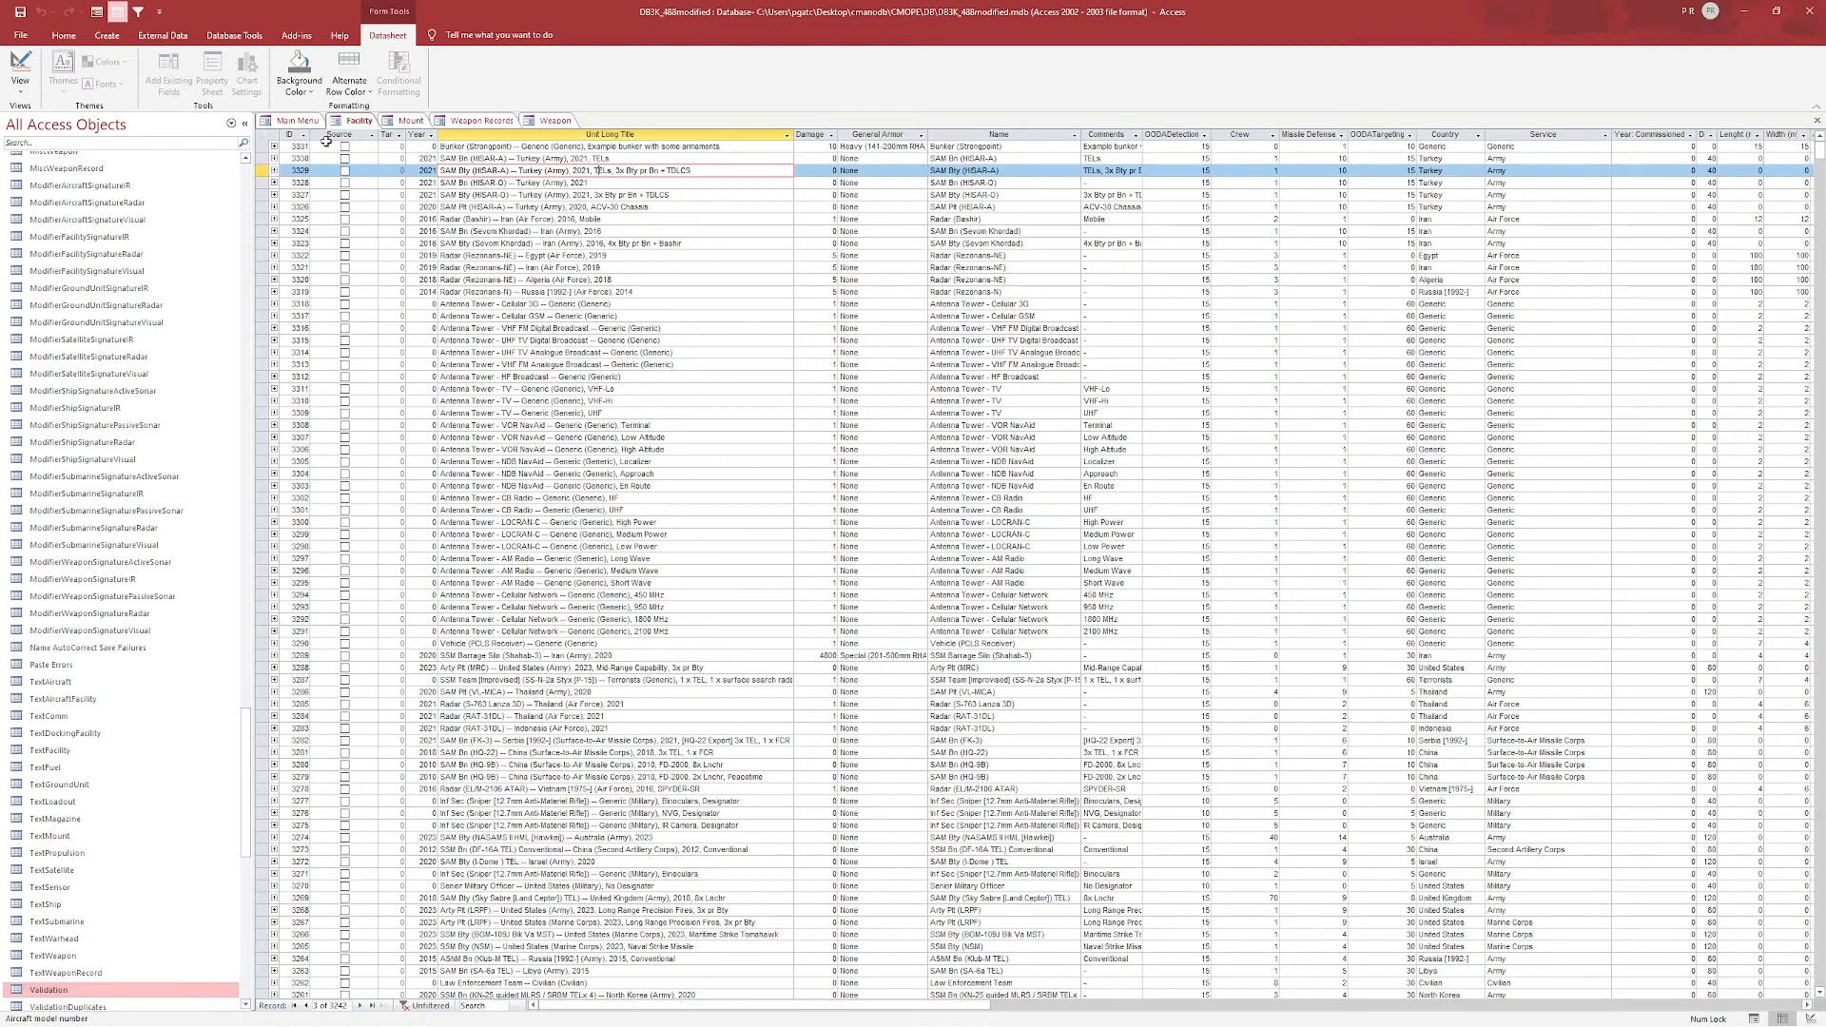
click(96, 11)
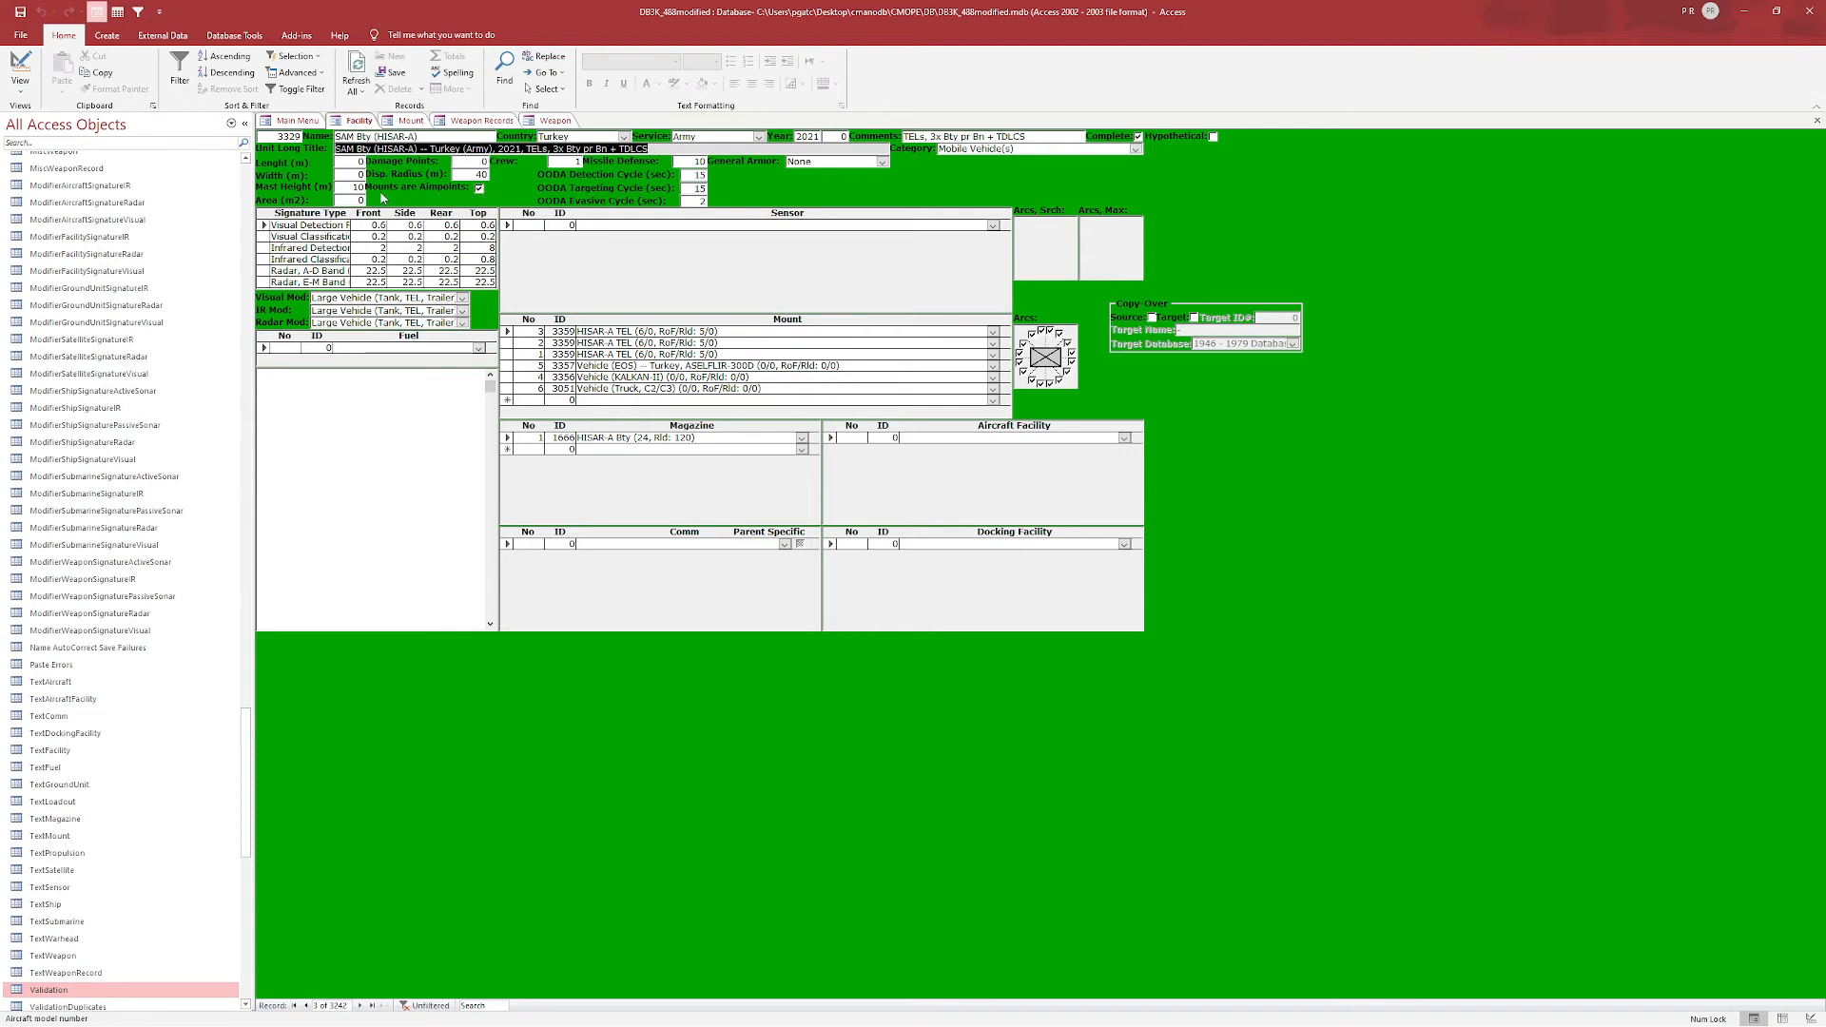
- Examine the HISAR-A battery's mounts, consult the "Vehicle (EOS)" mount's own record, and return to the battery's Facility form
click(614, 342)
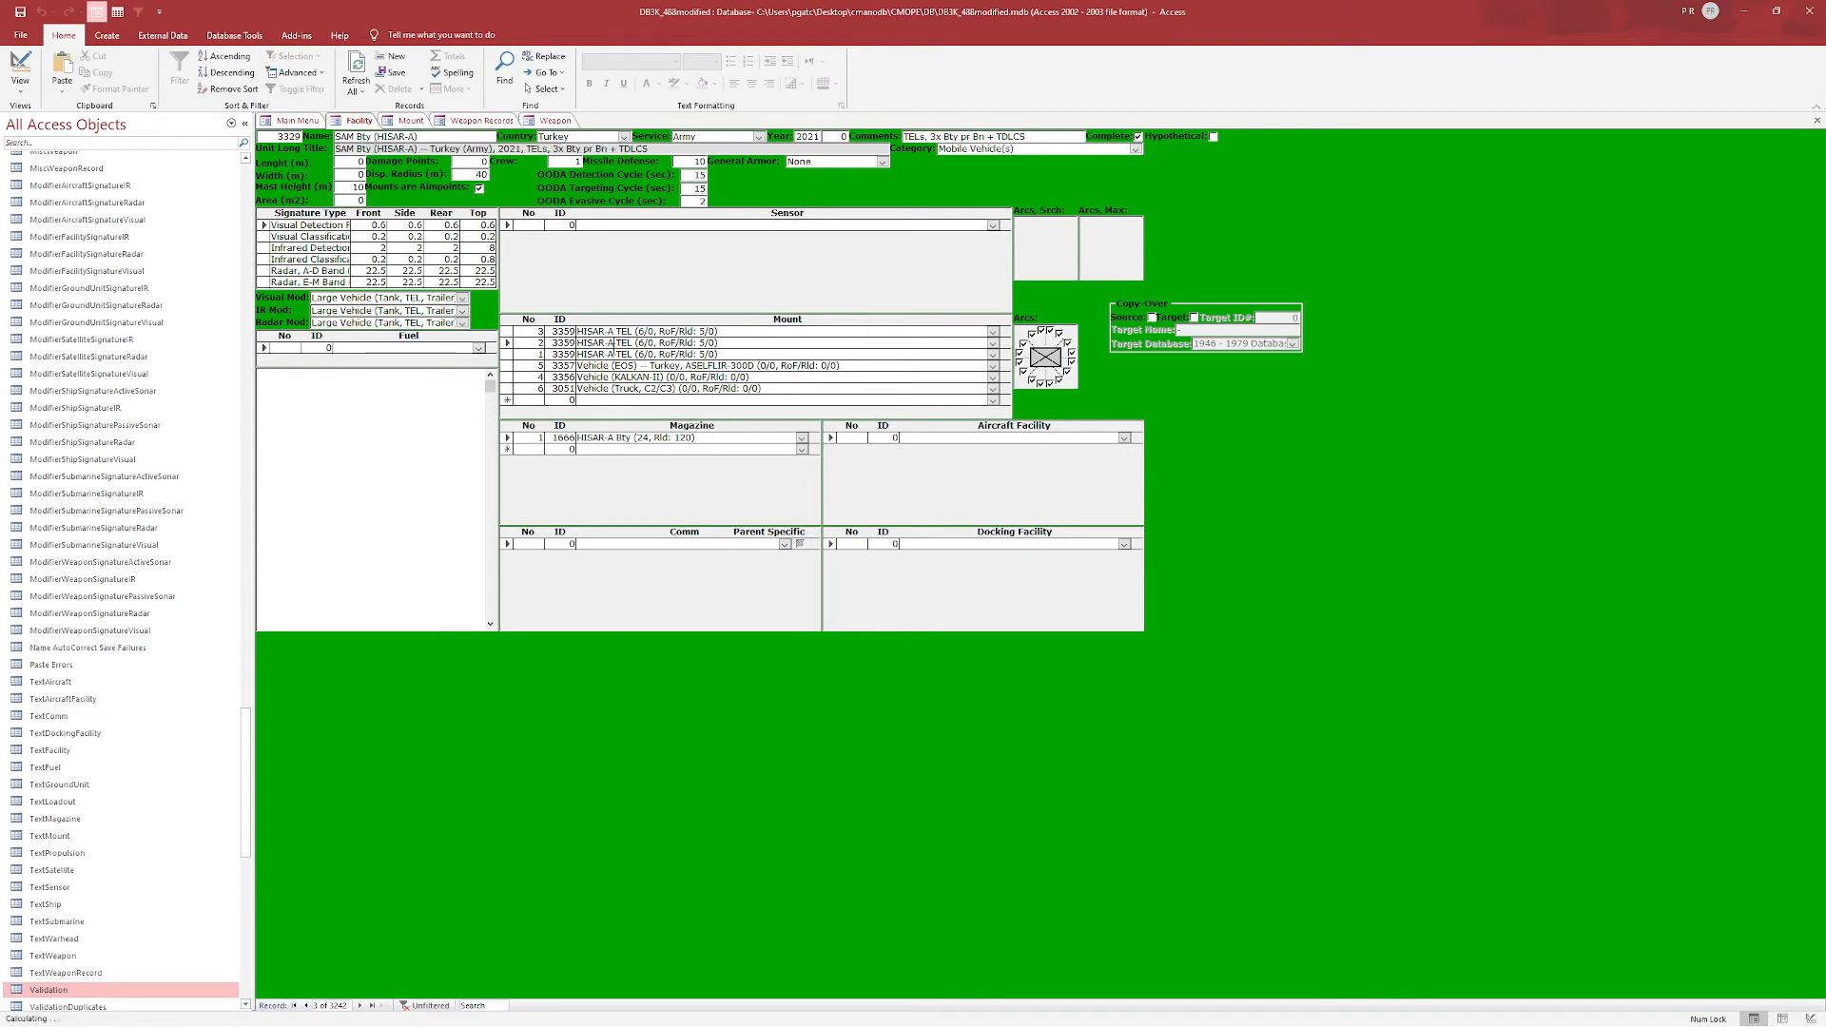
click(609, 354)
click(601, 365)
click(601, 377)
click(612, 342)
click(628, 388)
click(623, 332)
click(616, 366)
double_click(529, 370)
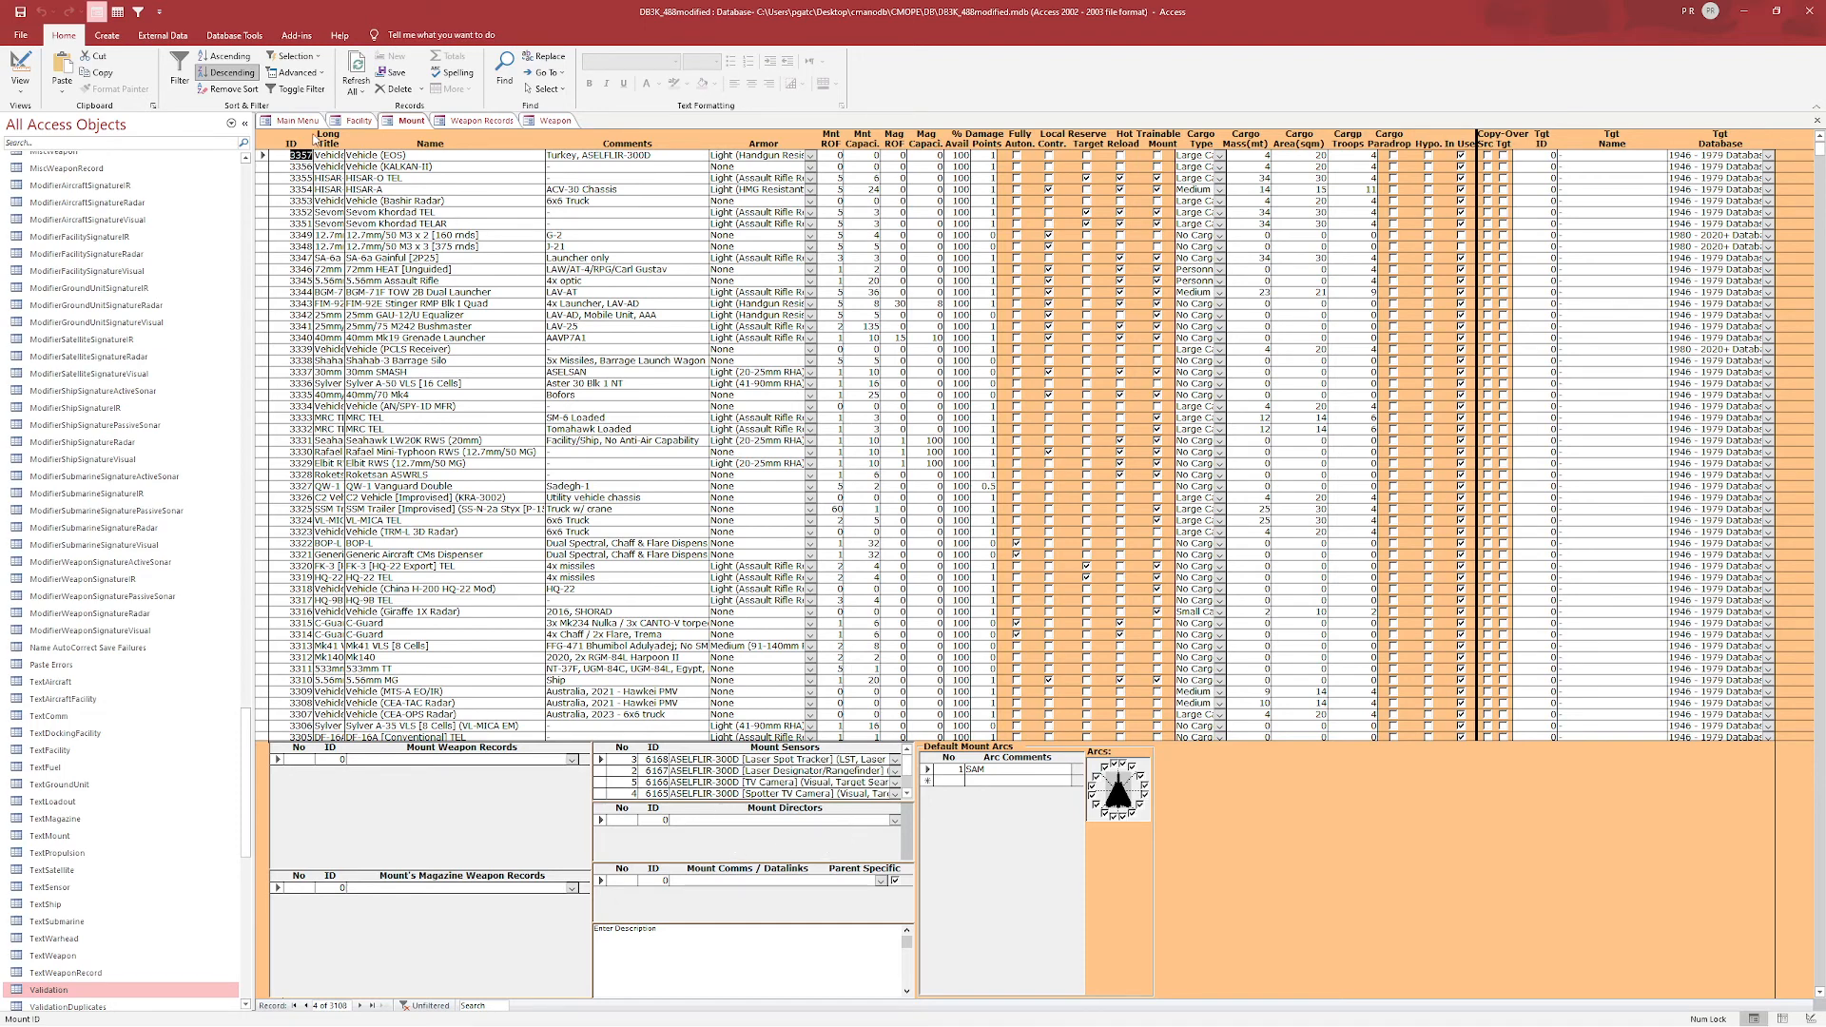
click(359, 121)
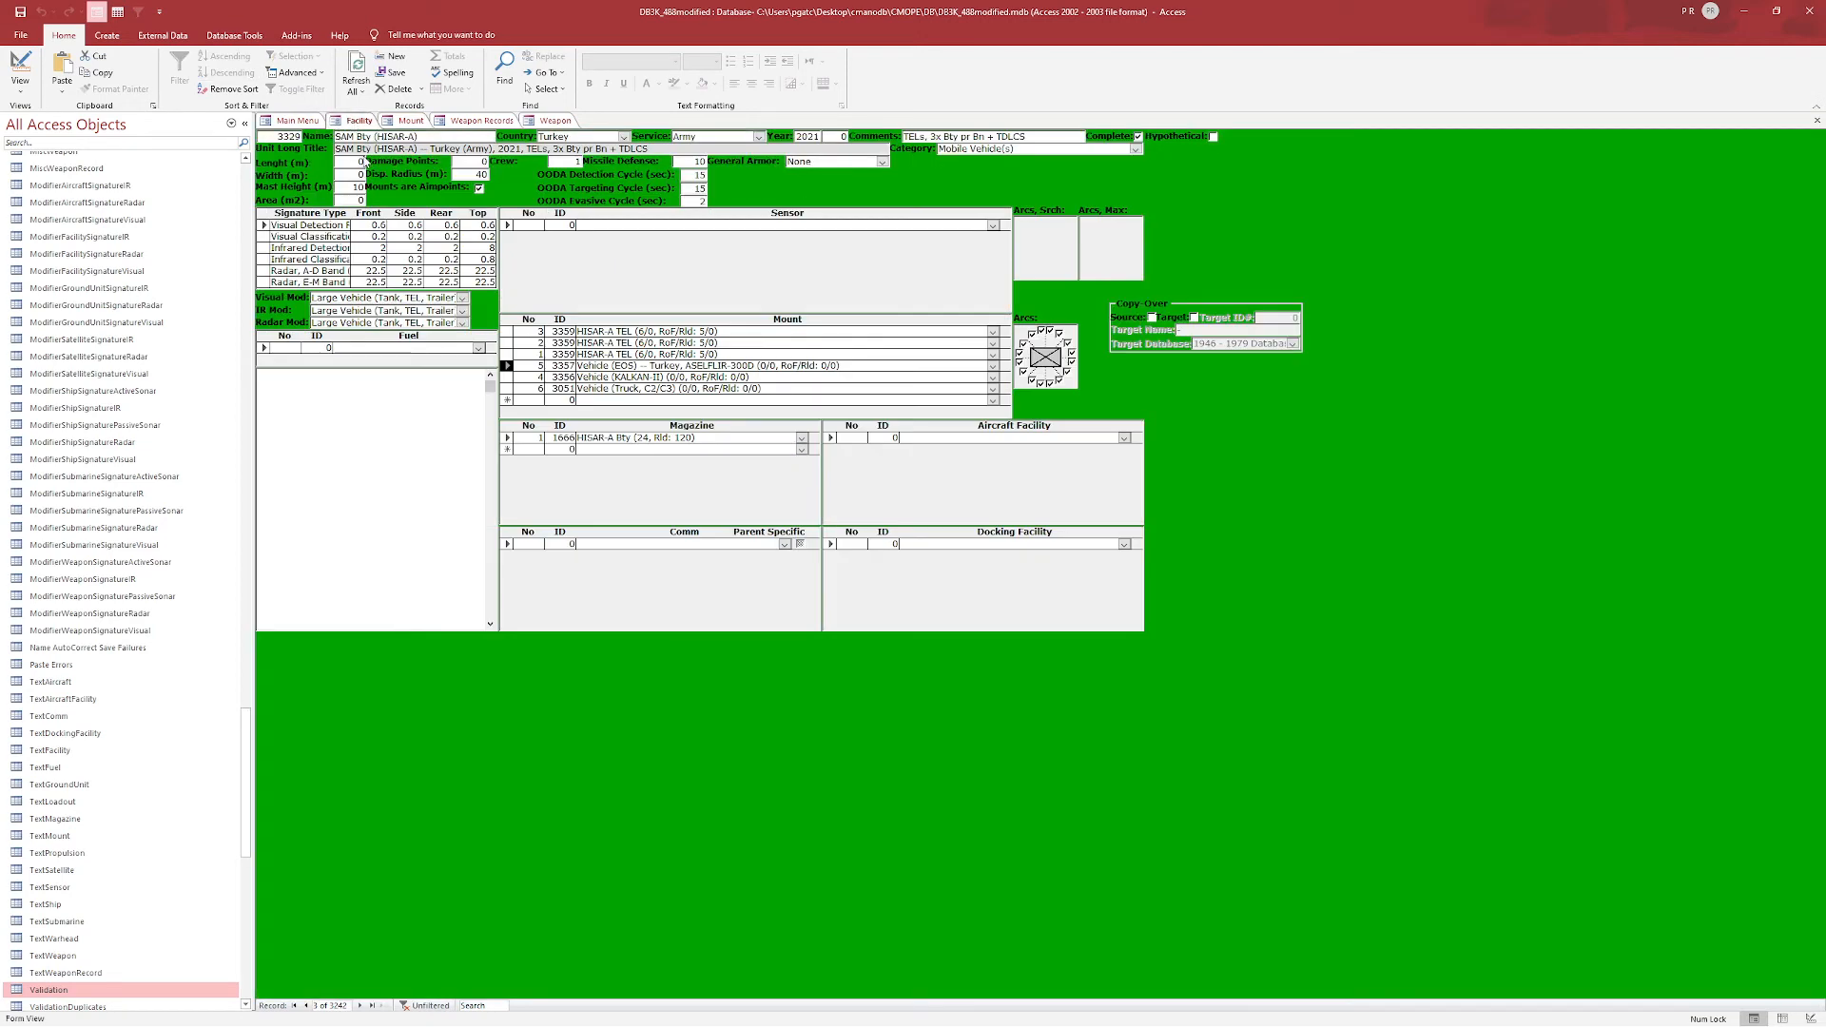
- Open the Ground Units form and examine the AAVP-7A1's engine in its Propulsion record, and its listed sensors
click(297, 121)
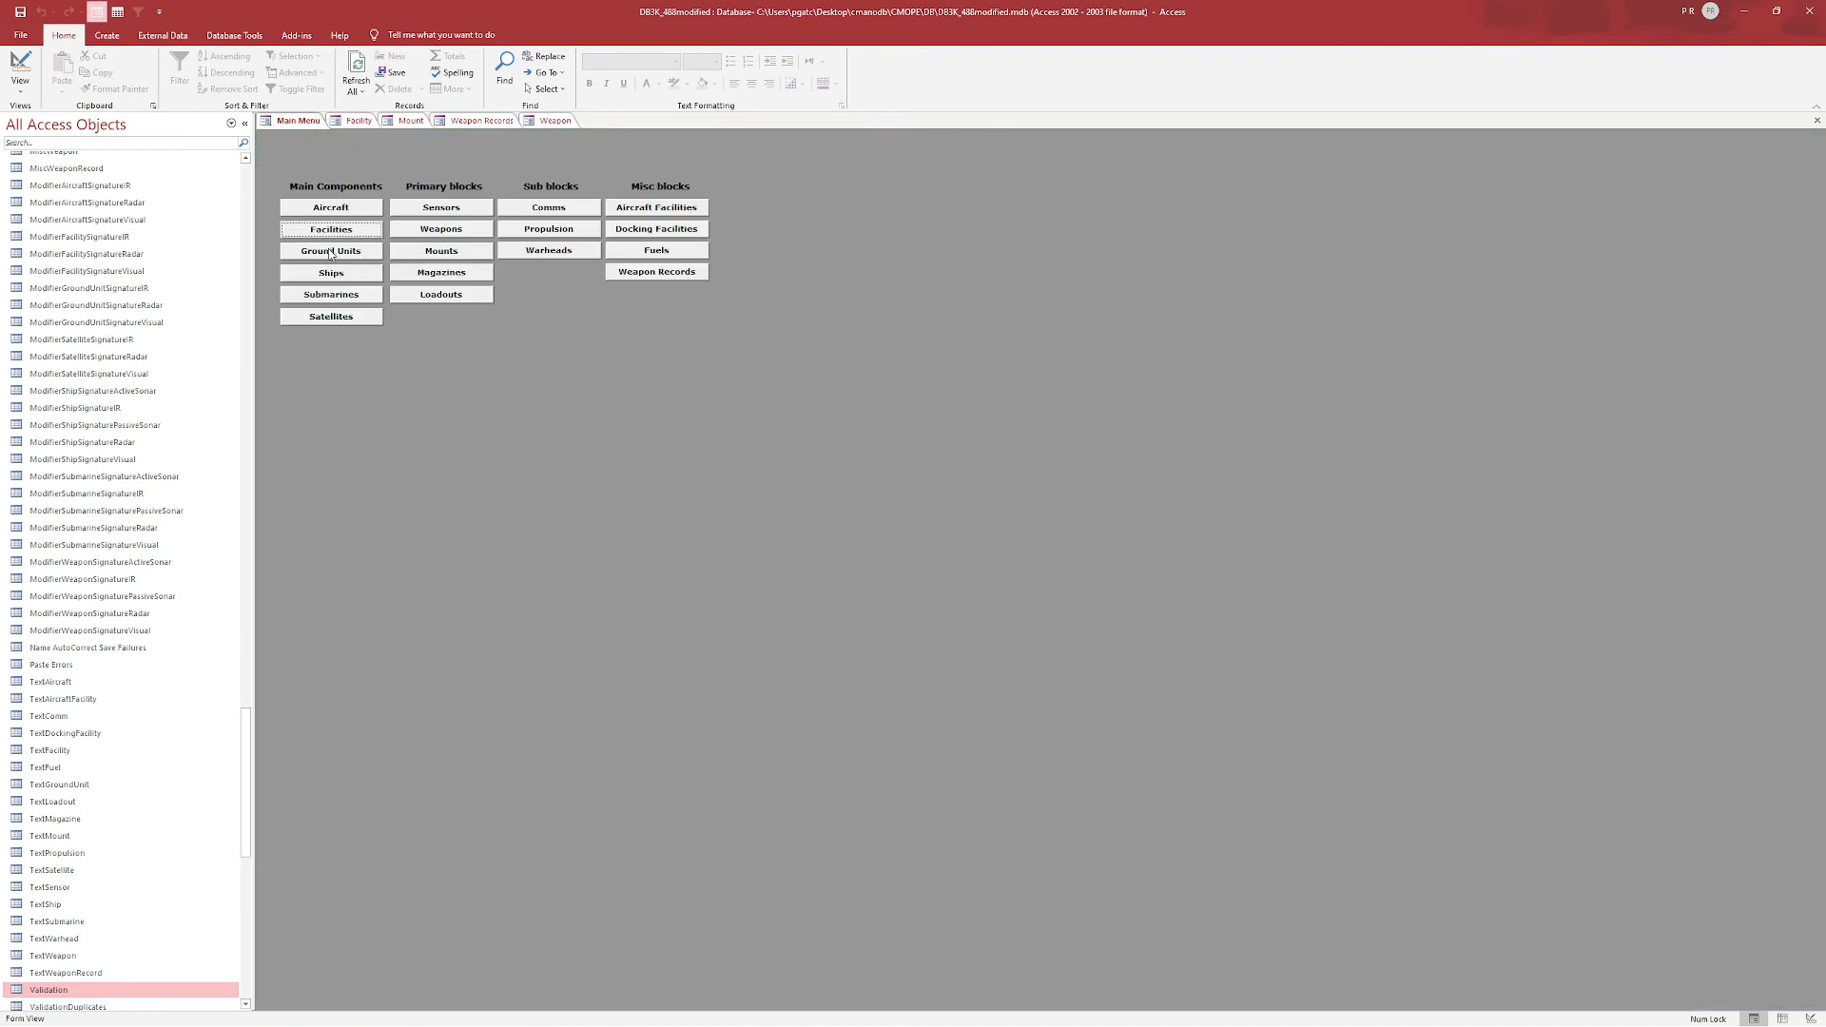
click(336, 255)
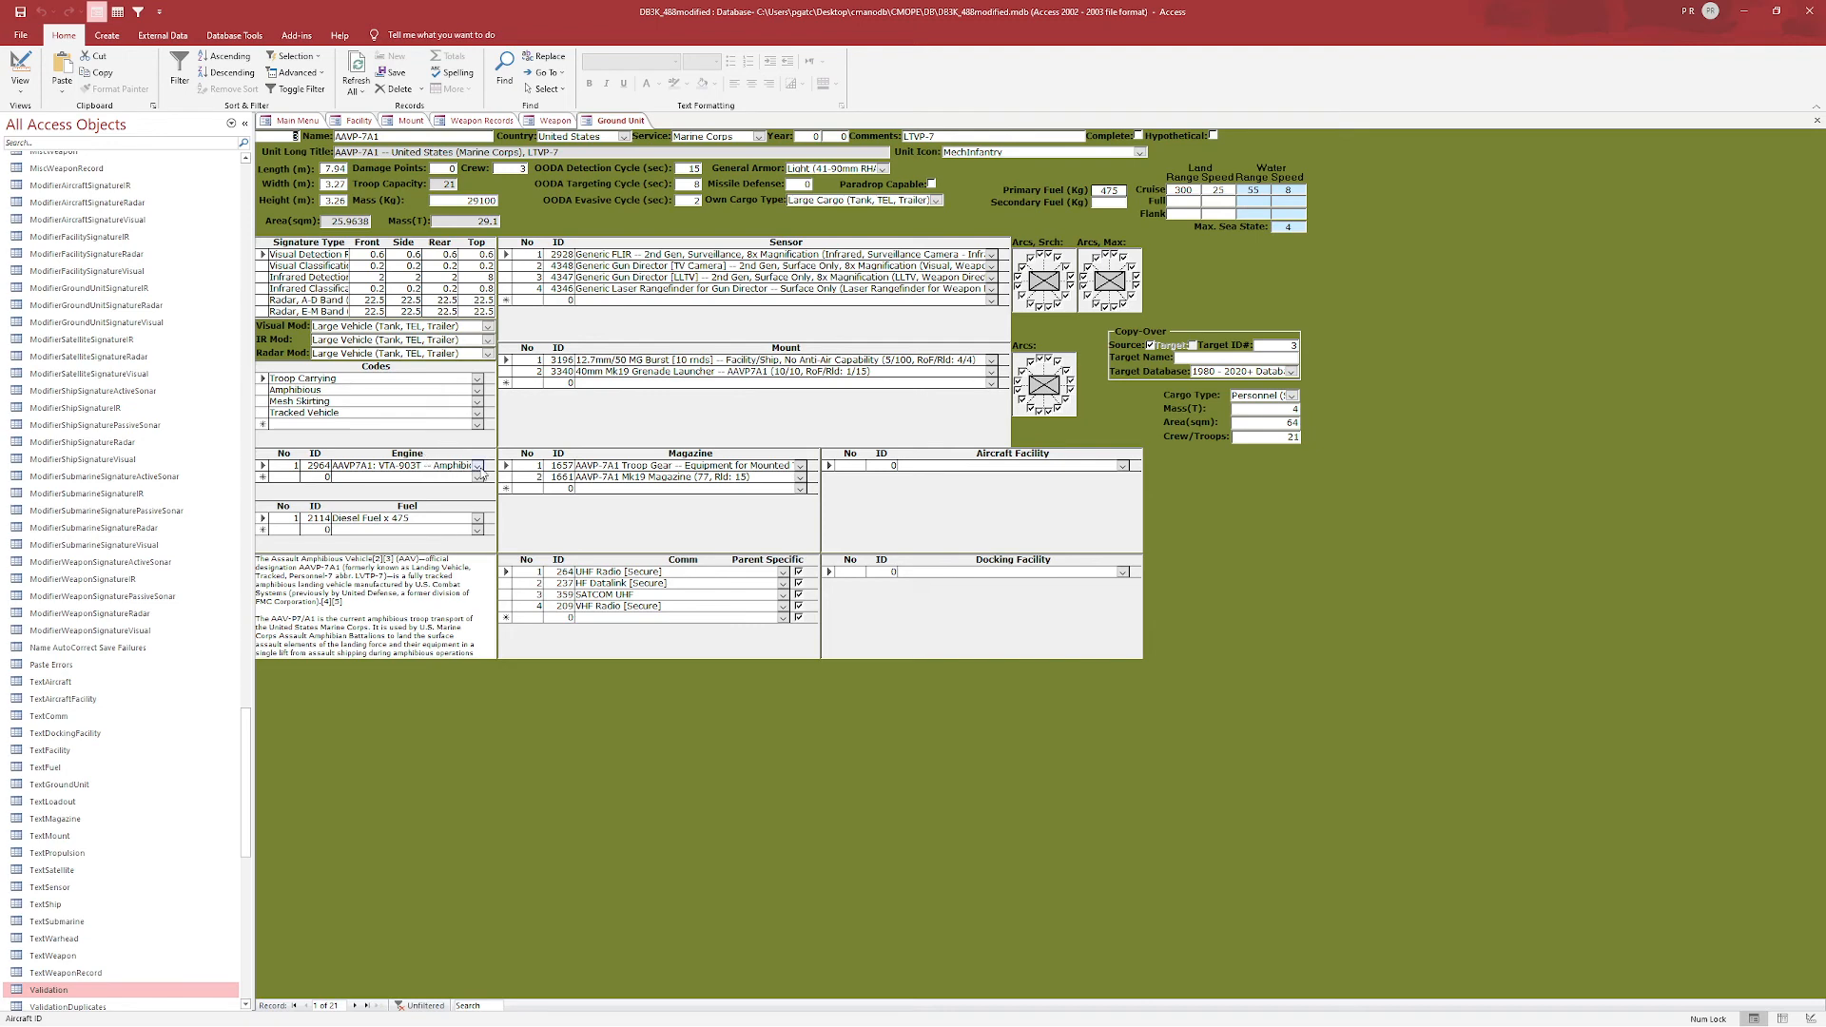
double_click(262, 467)
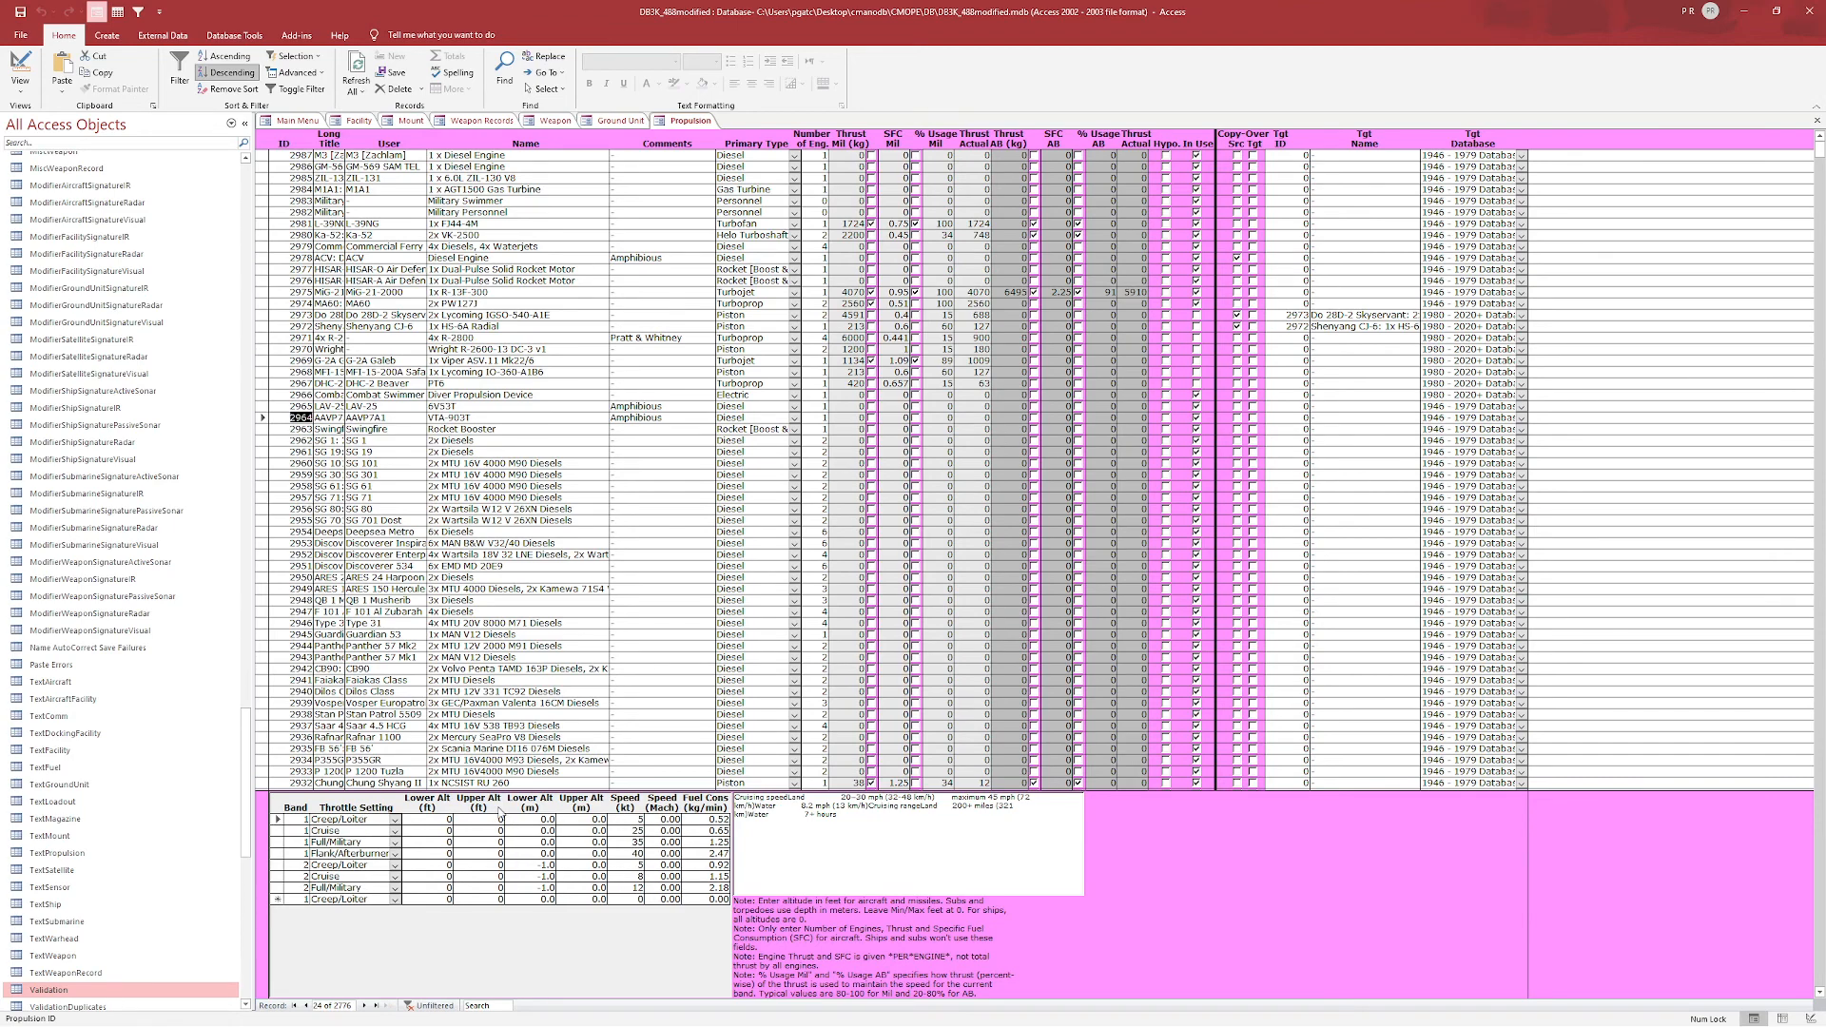
click(701, 151)
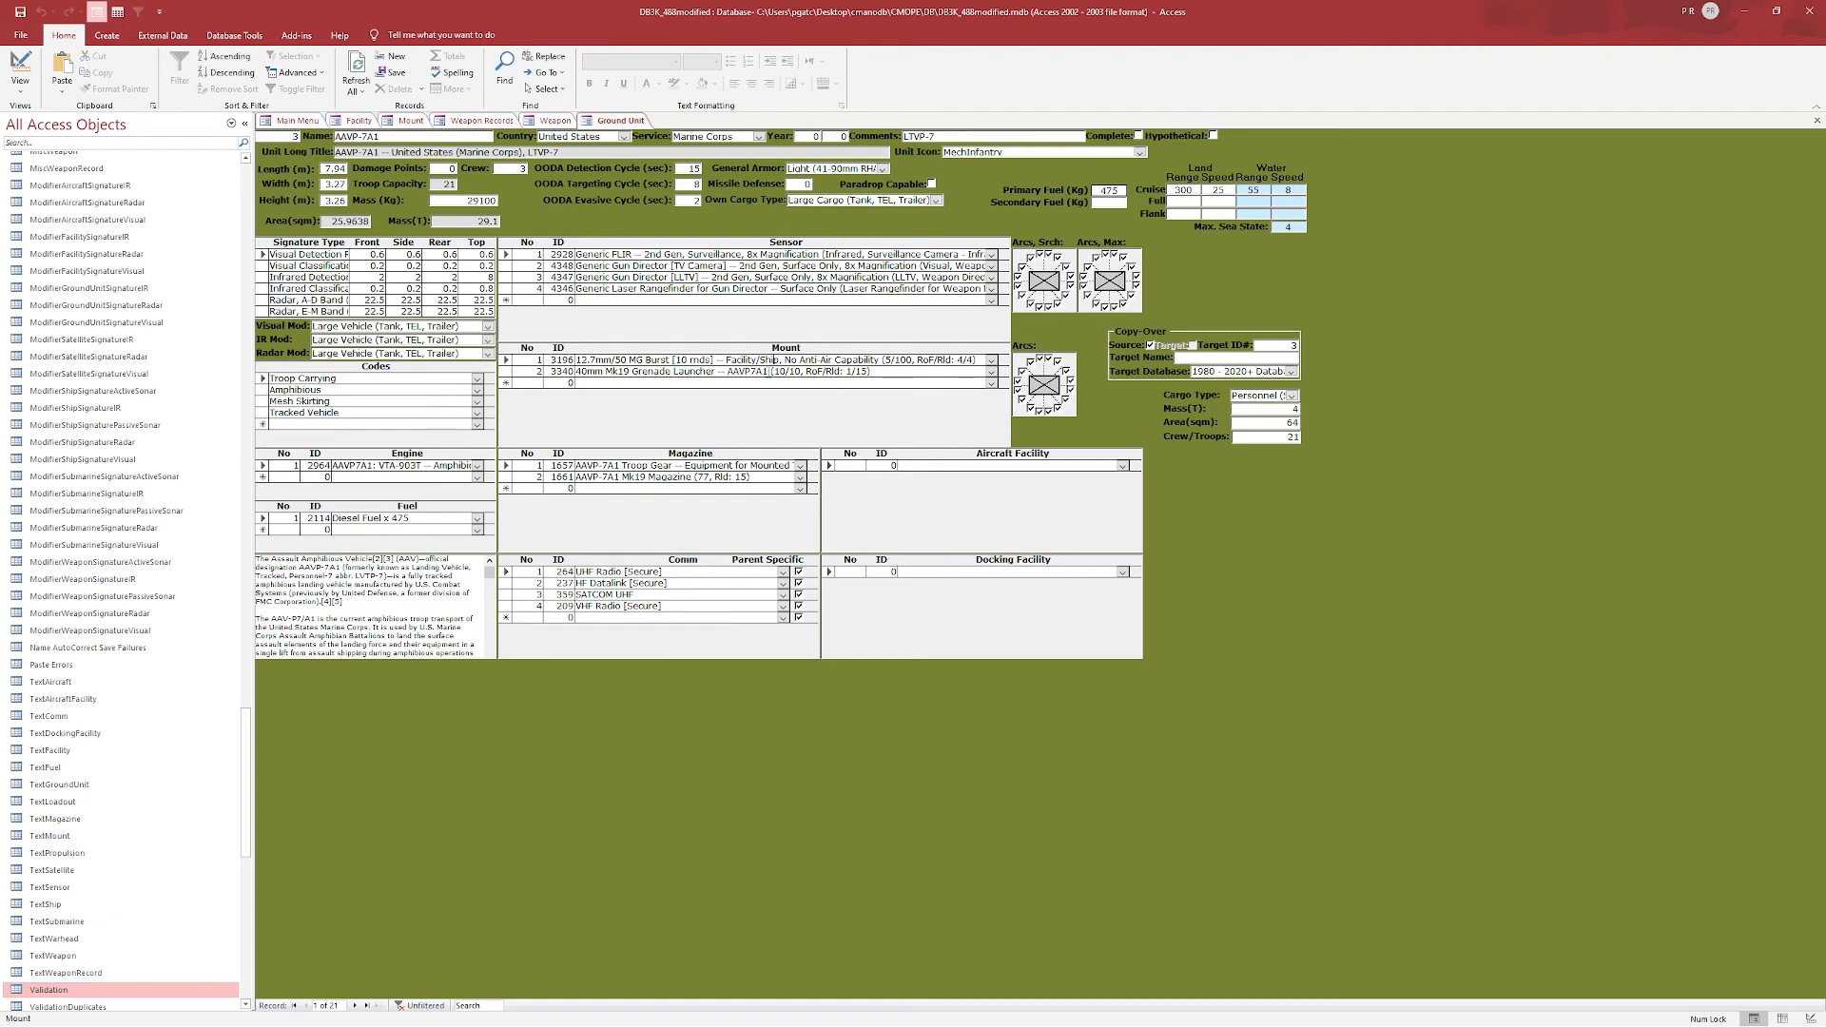
click(781, 276)
click(793, 255)
- Browse the ground unit records up to the Automatic Rifleman and go back to the Rifleman with "5.56mm AR, RCO 4x optic"
click(296, 135)
click(356, 1006)
click(356, 1005)
click(356, 1005)
click(356, 1006)
click(356, 1005)
click(356, 1006)
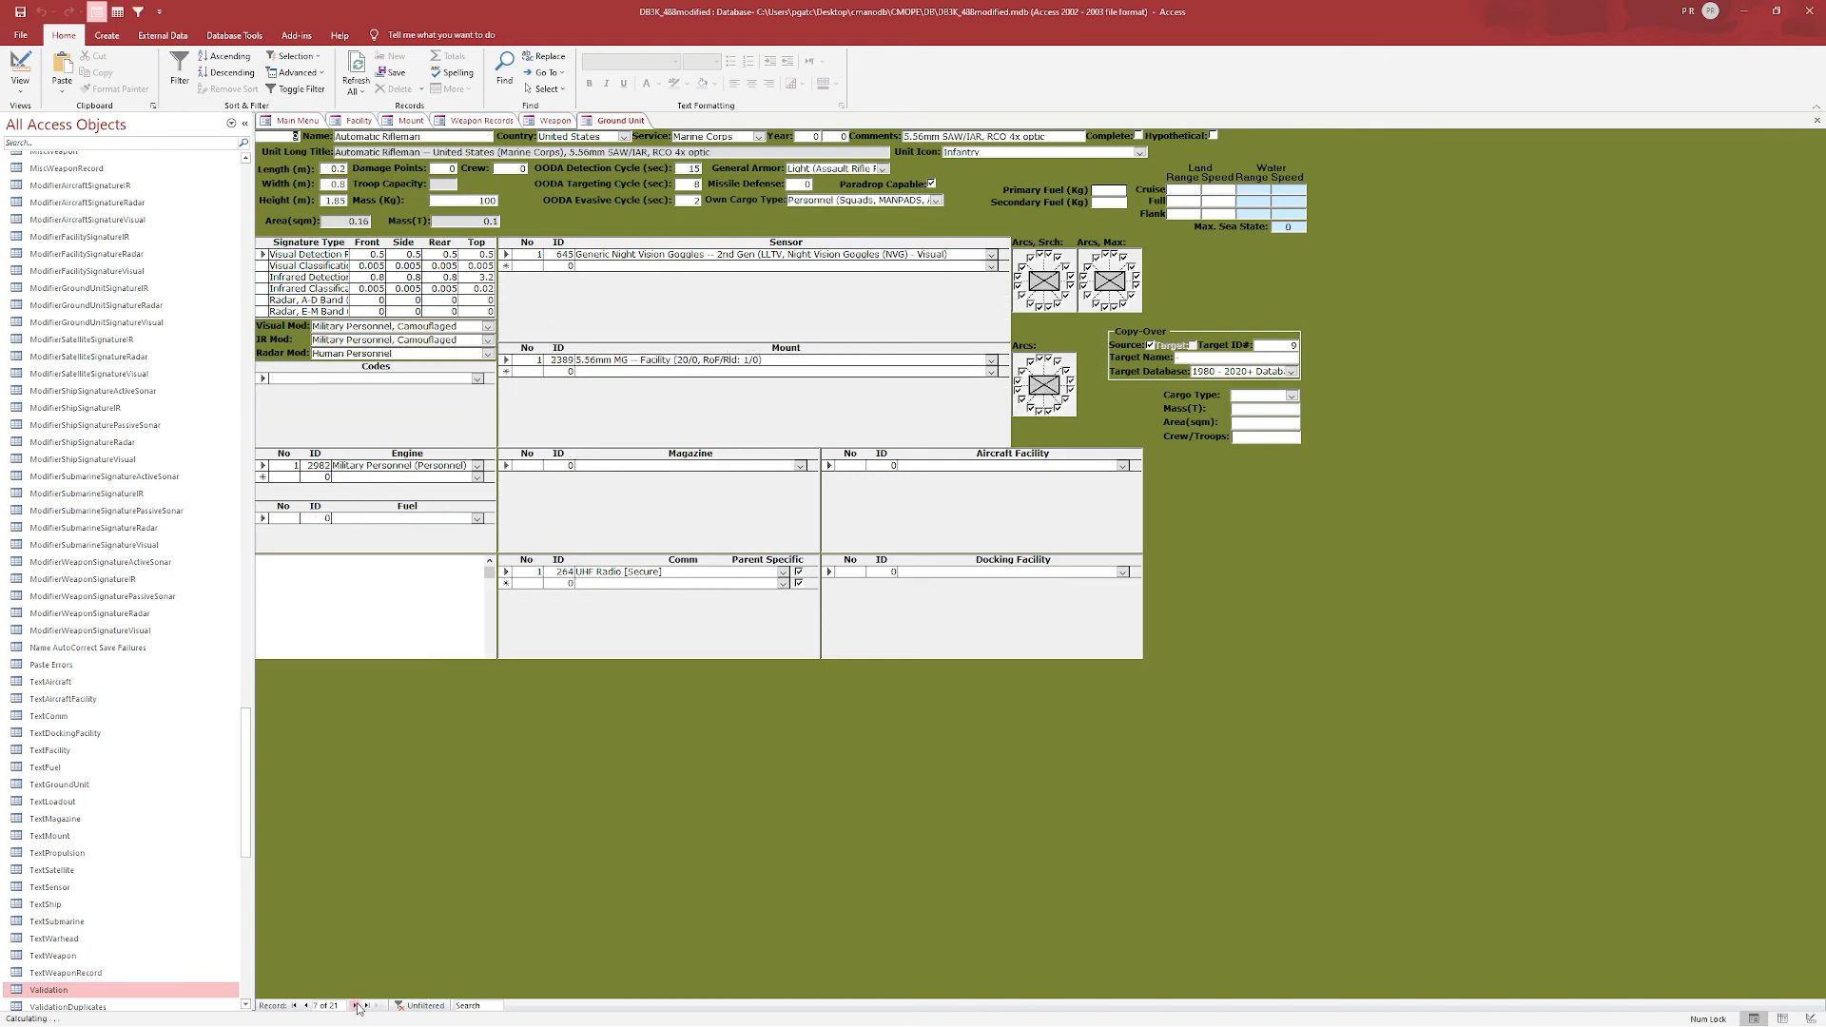
click(305, 1006)
click(306, 1005)
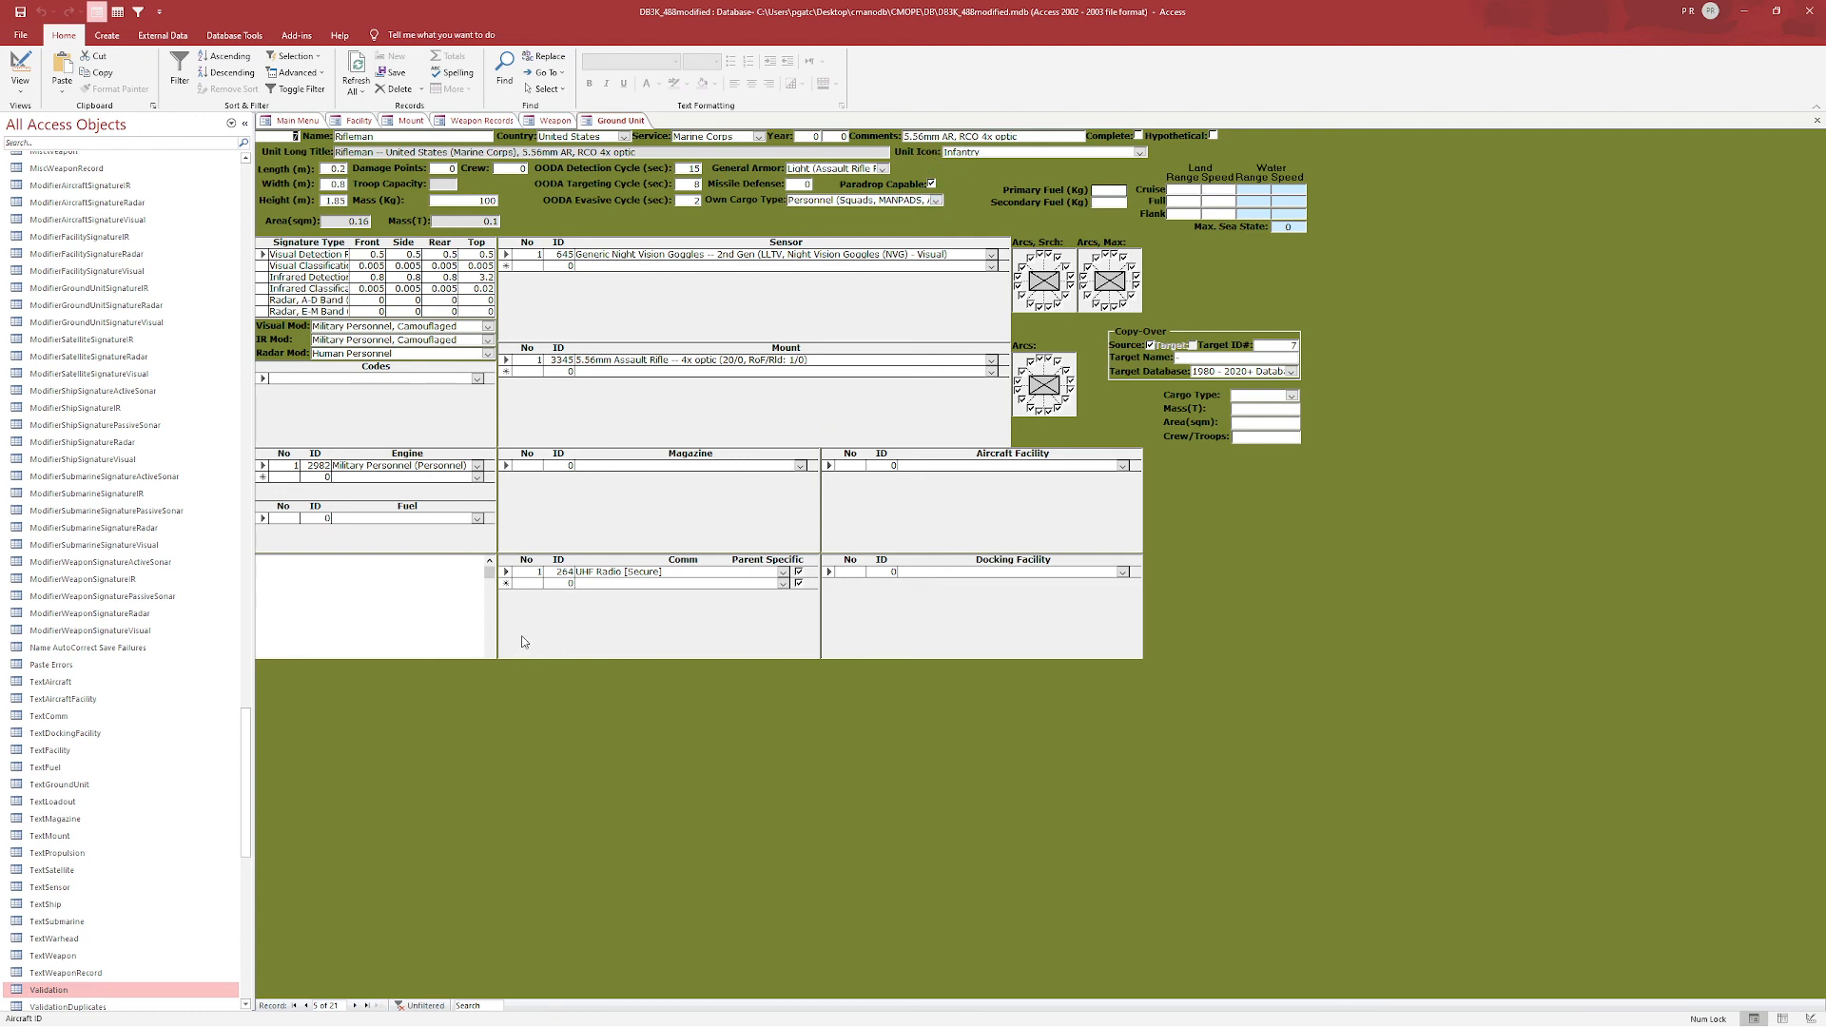
- Compare the "Radar (Straight Flush [1S91])" and "TEL (SA-6a Gainful [2P25])" ground unit records, and return to the HISAR-A battery's Facility form
click(356, 1006)
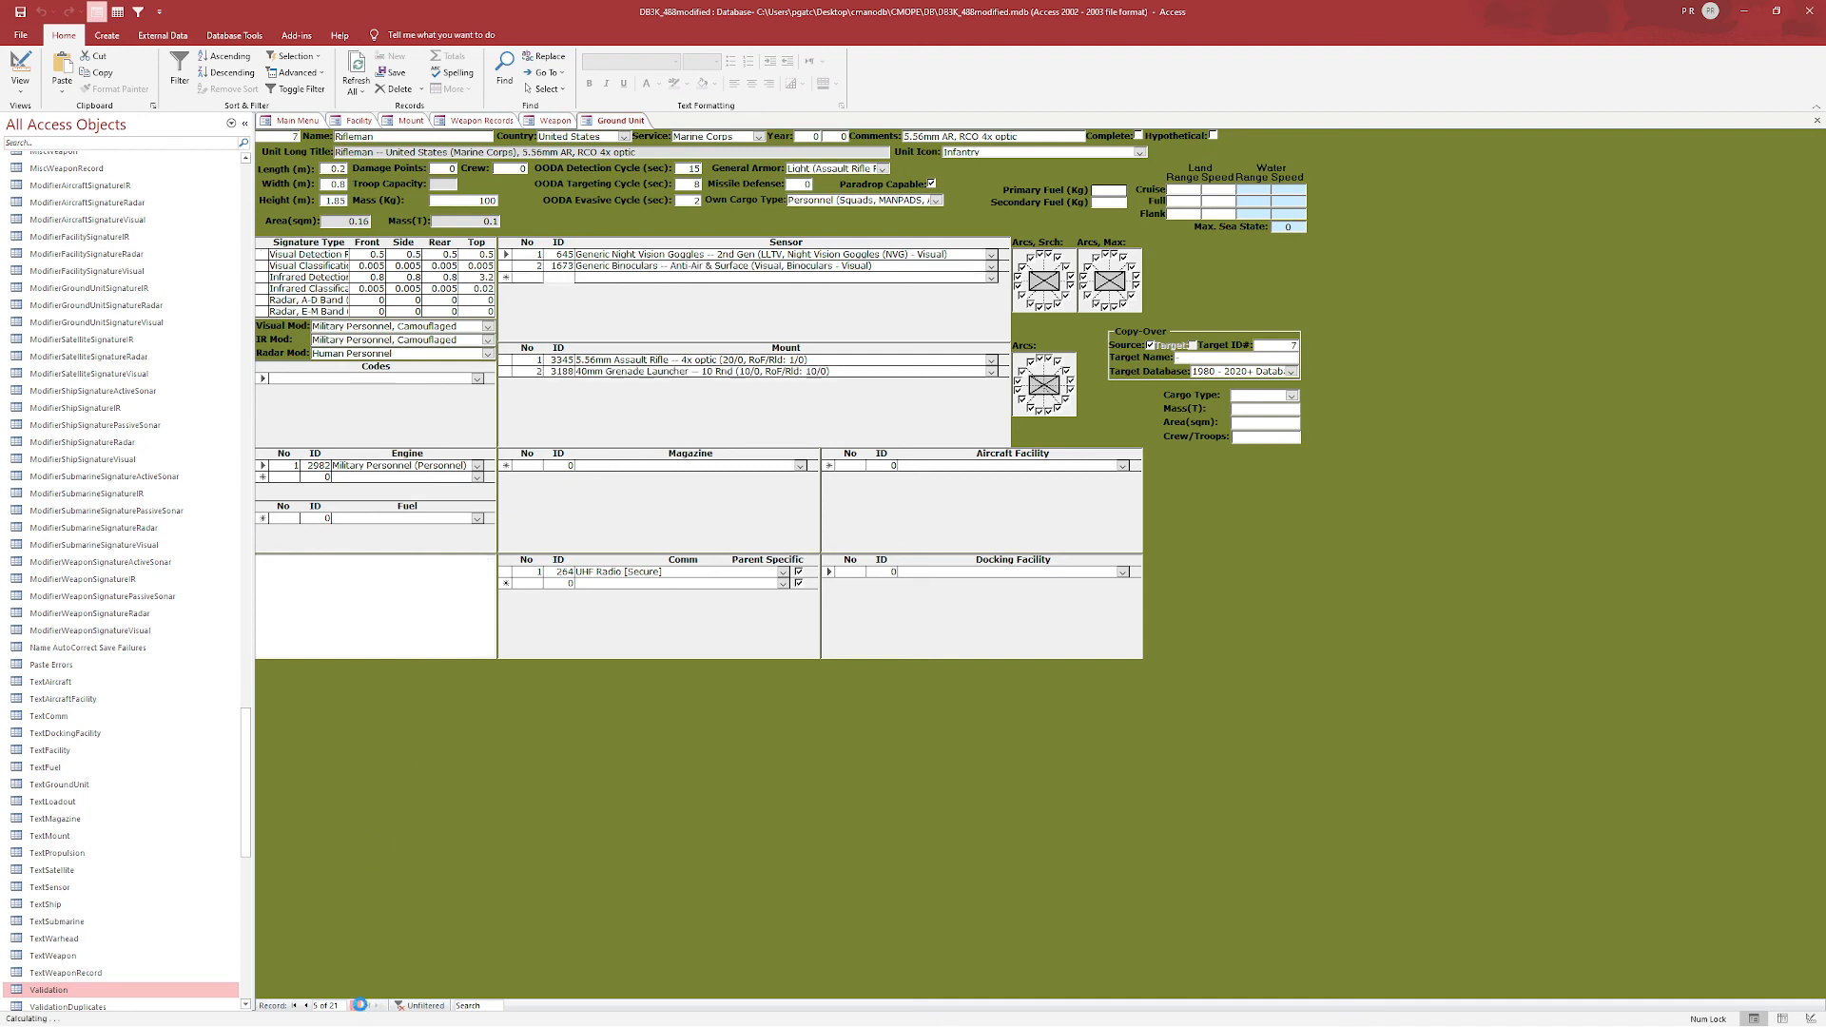
click(355, 1005)
click(356, 1006)
click(356, 1006)
click(356, 1005)
click(356, 1006)
click(356, 1006)
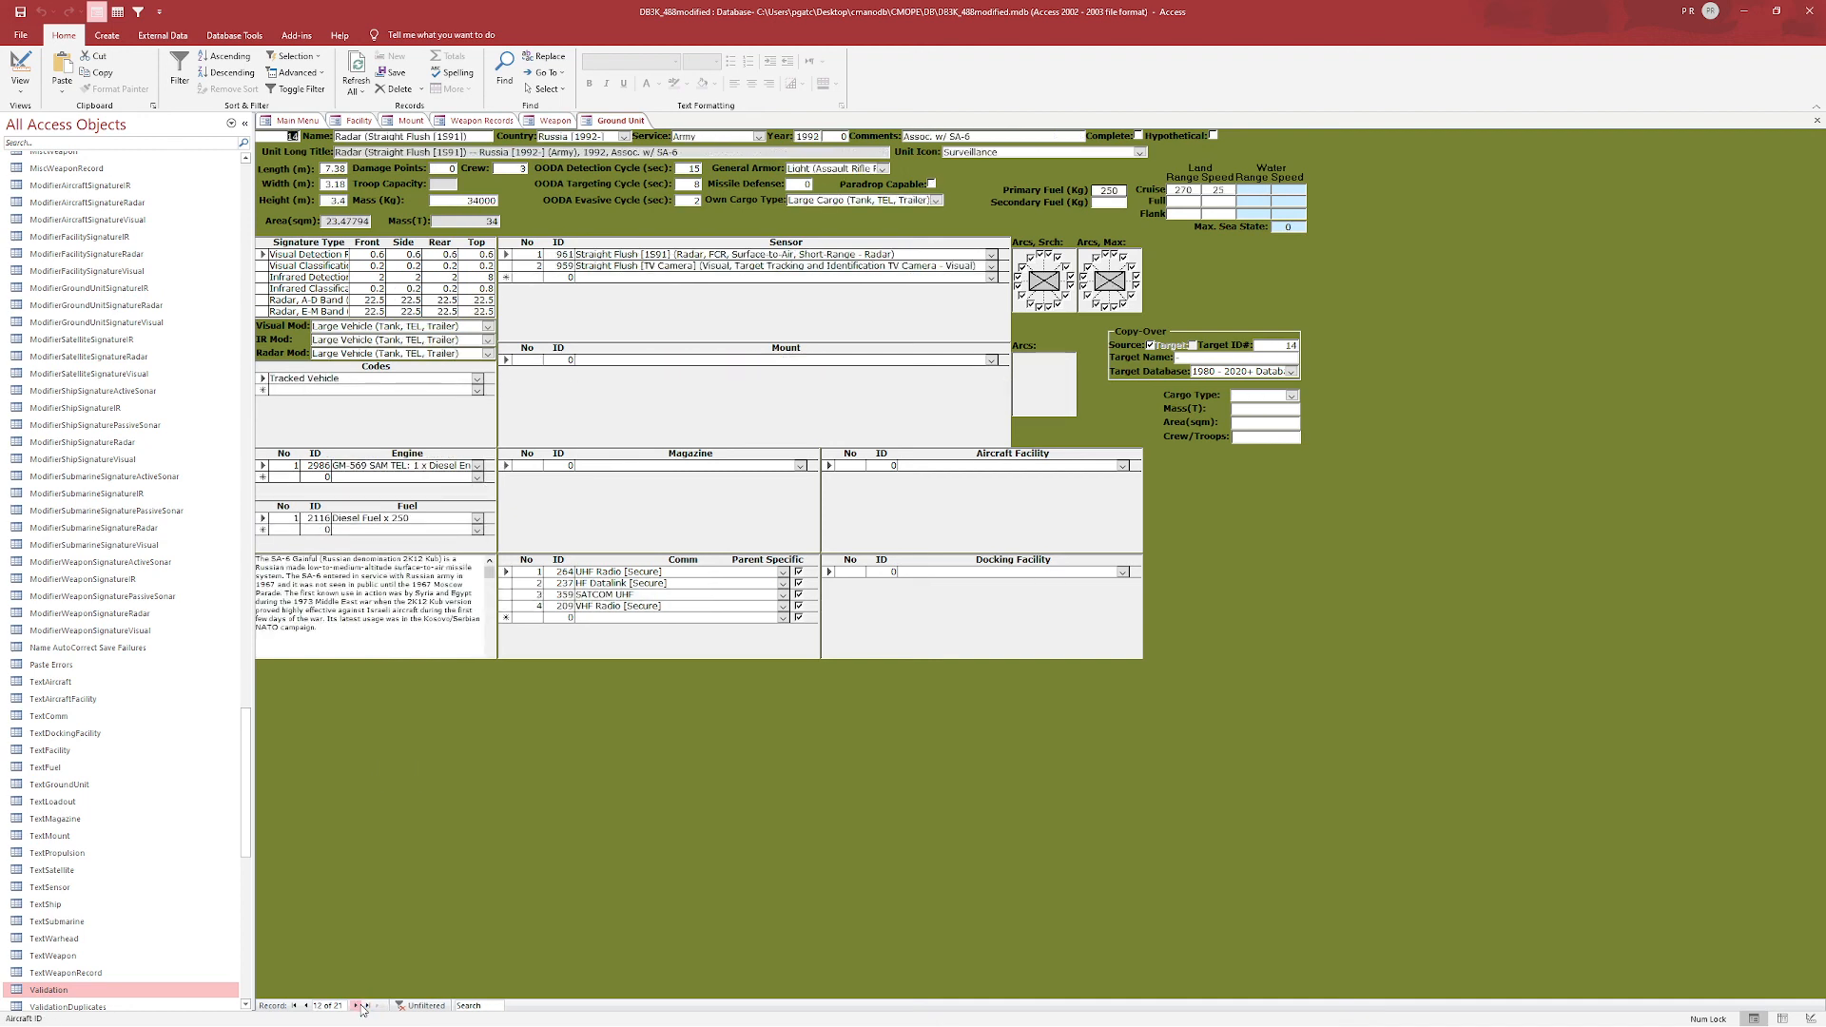
click(307, 1006)
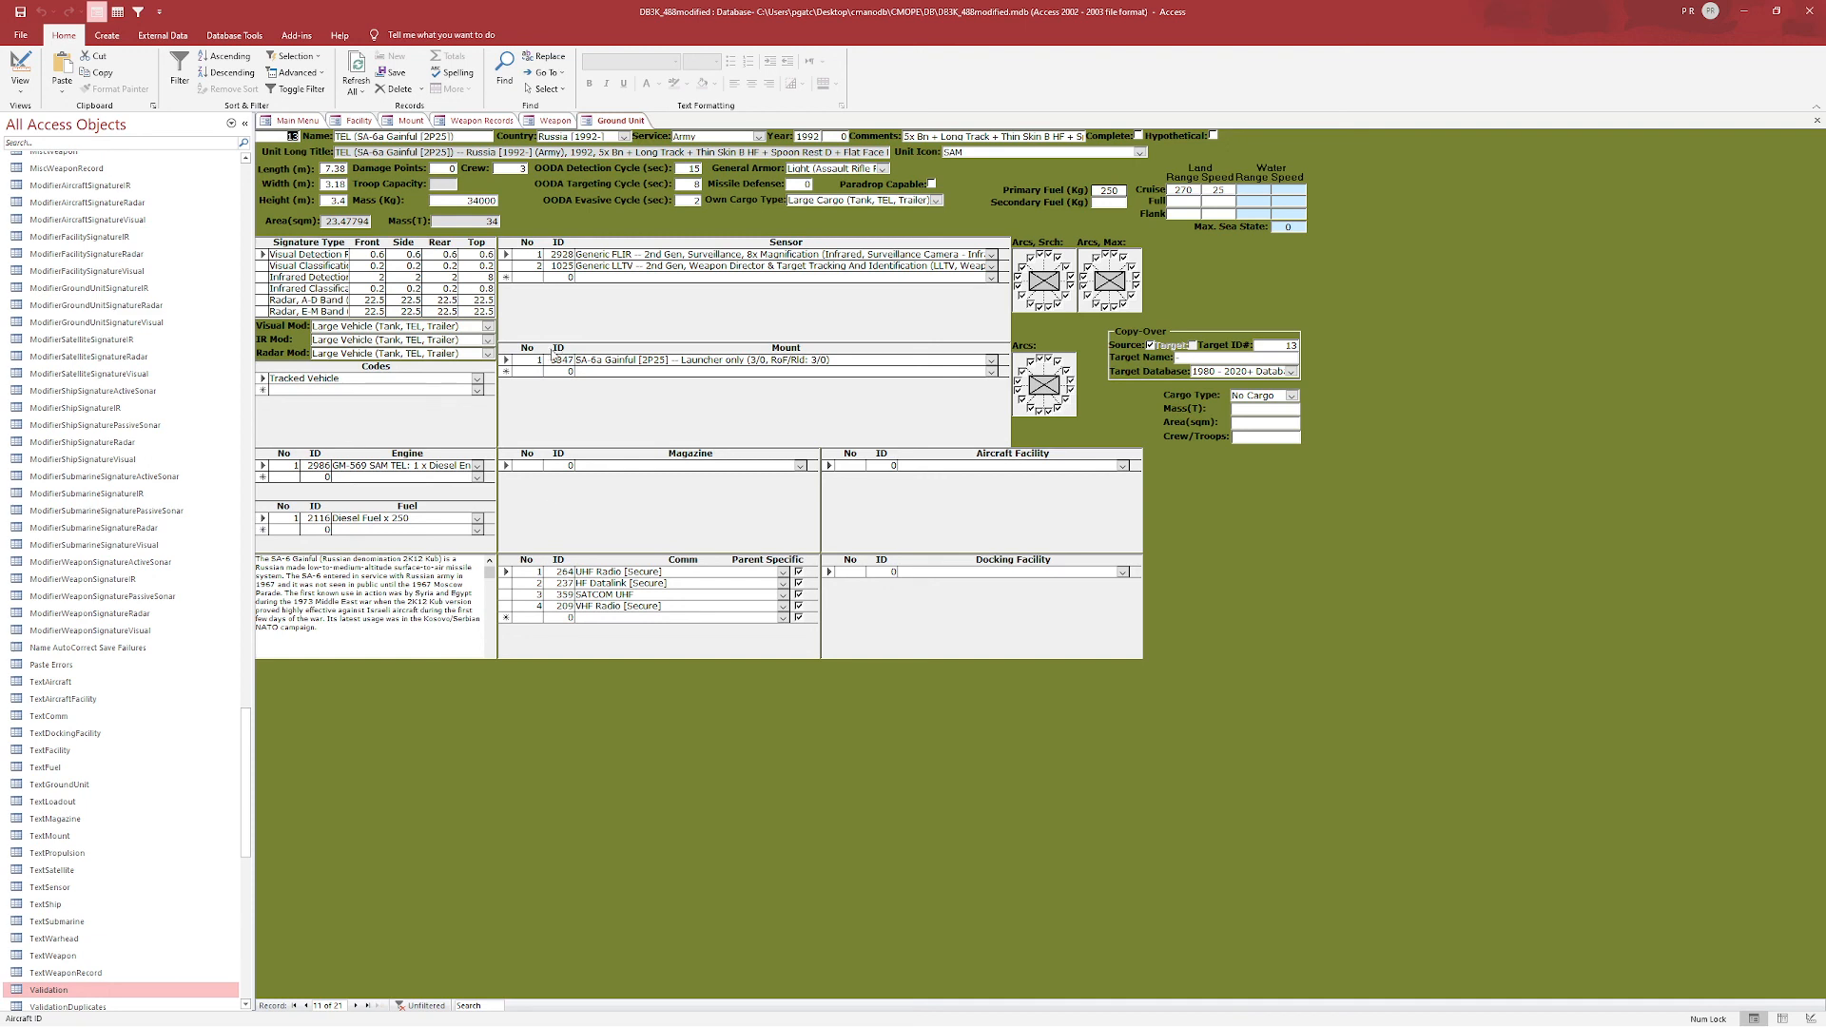
click(671, 360)
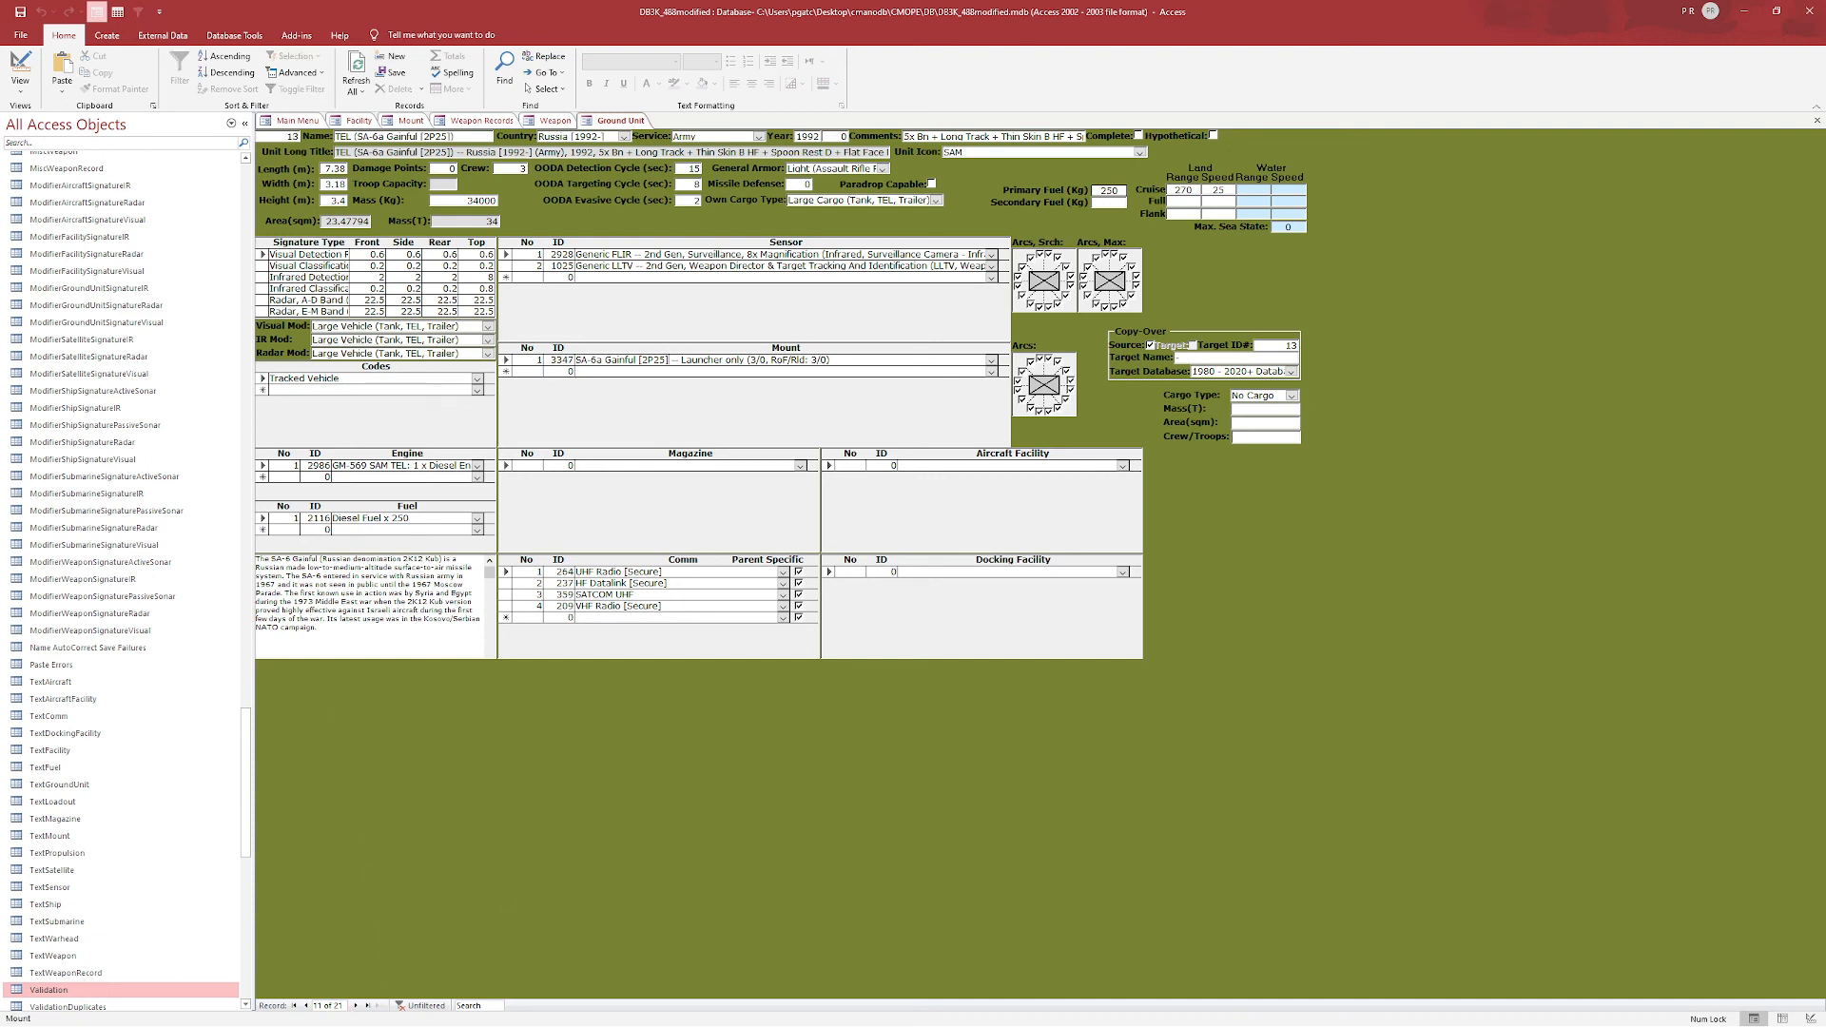
click(356, 1006)
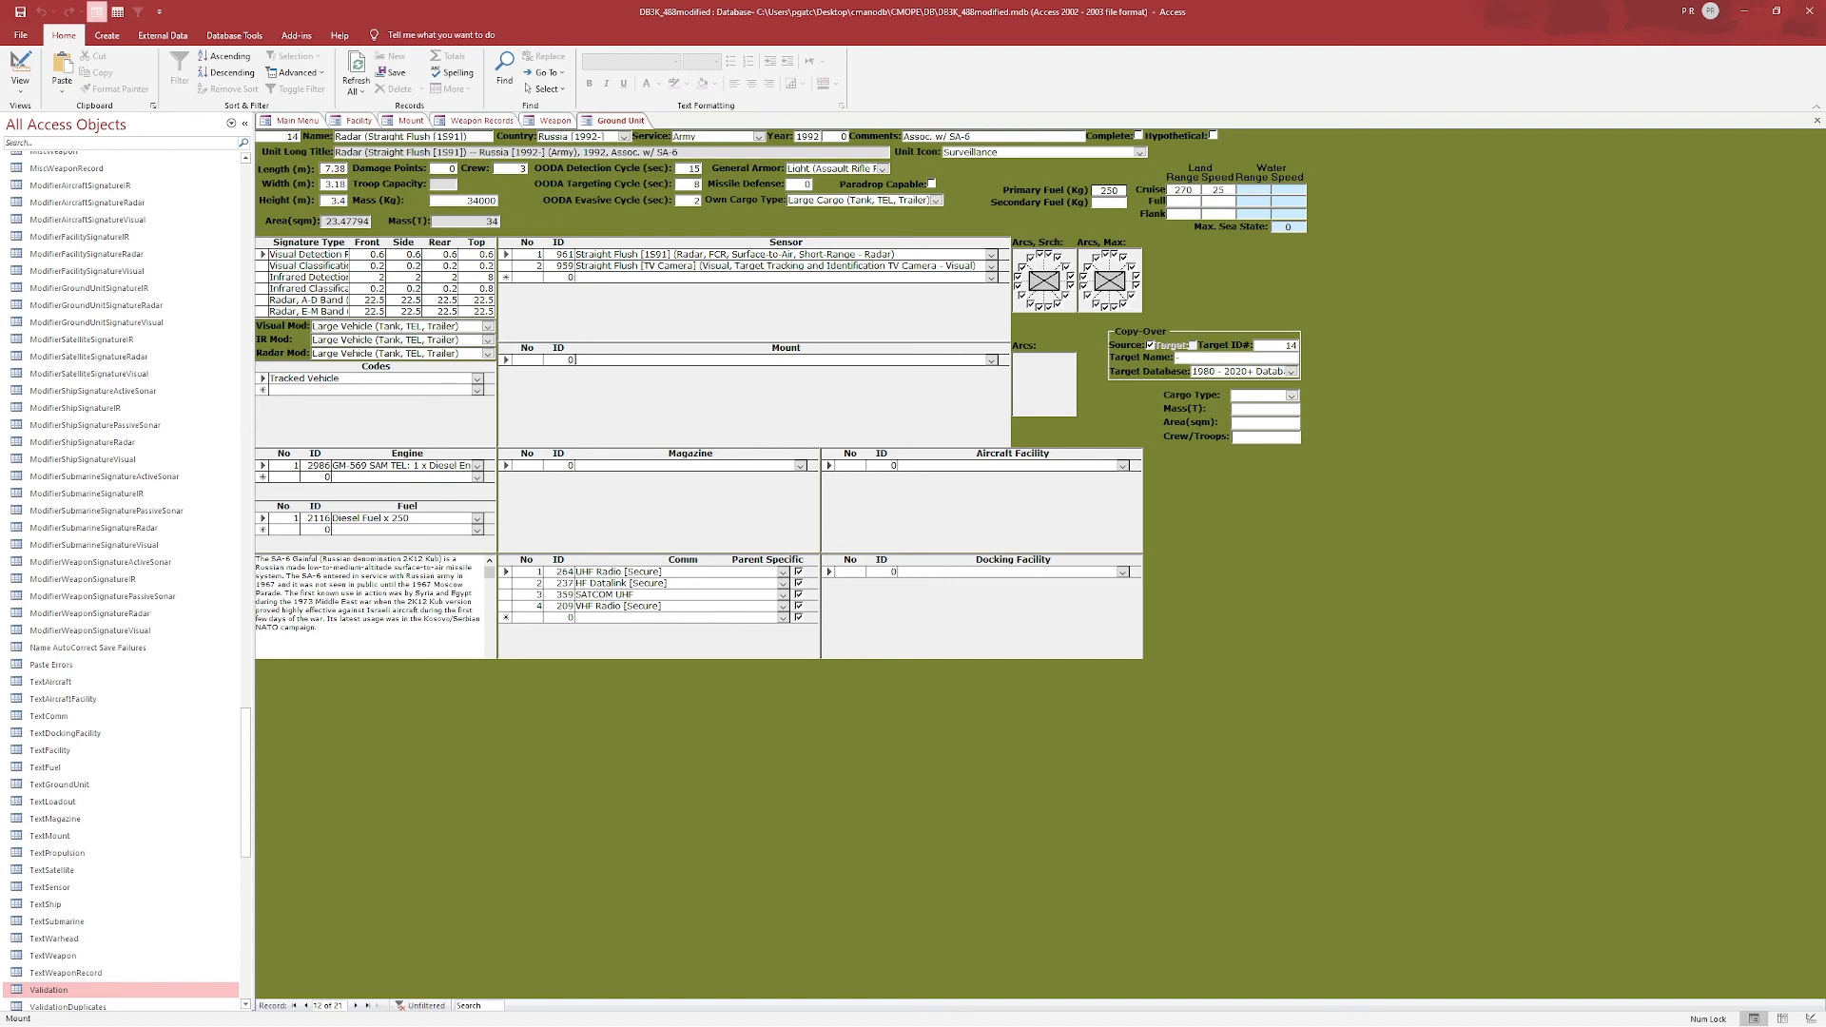
click(367, 122)
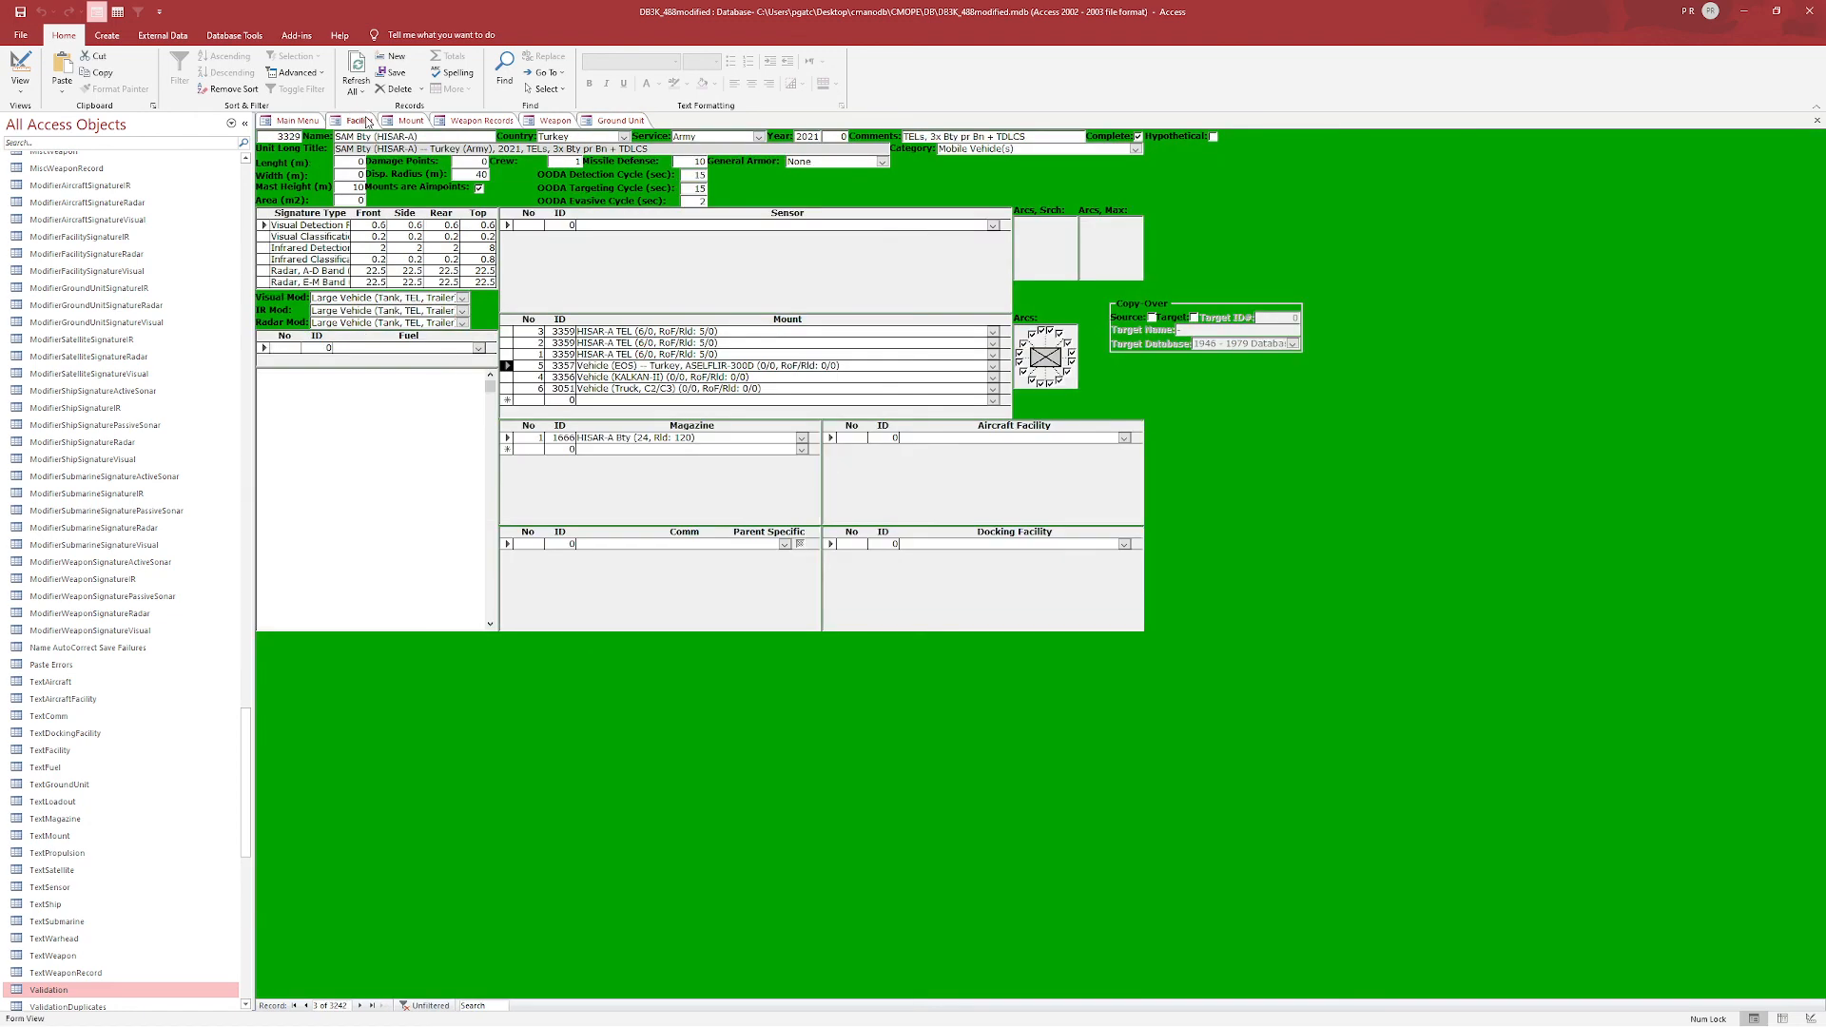